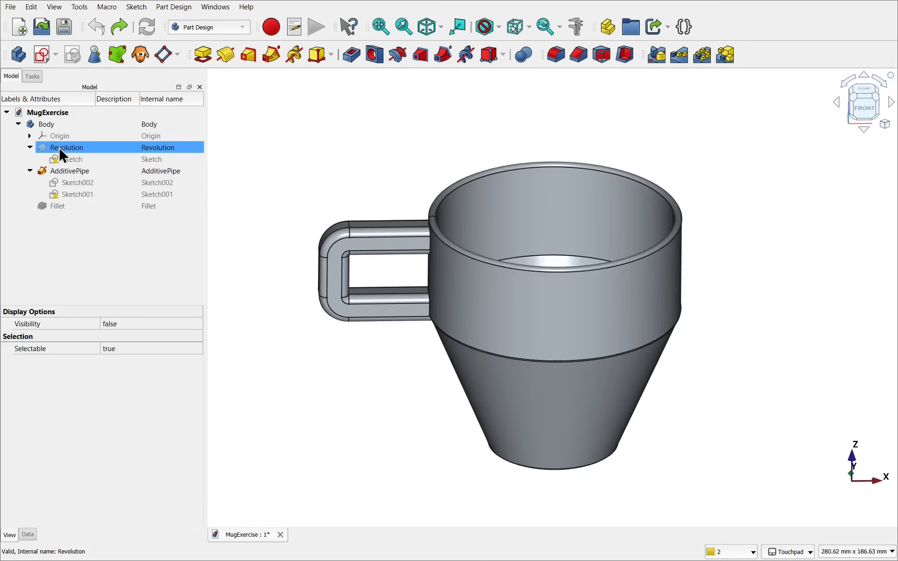
- Show the mug's Revolution feature on its own and examine the revolved cup and the separate handle sweep
key("space")
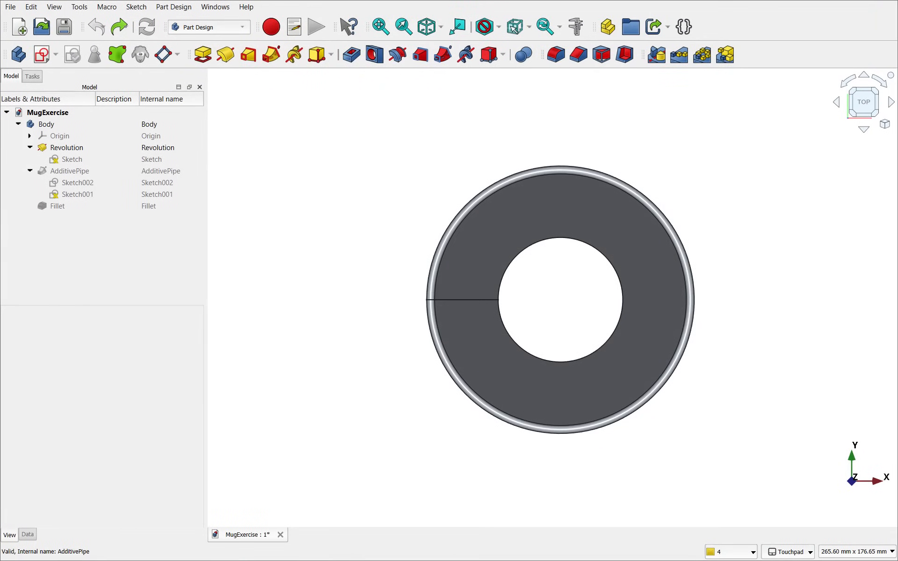
left_click_drag(668, 318, 679, 336, "alt")
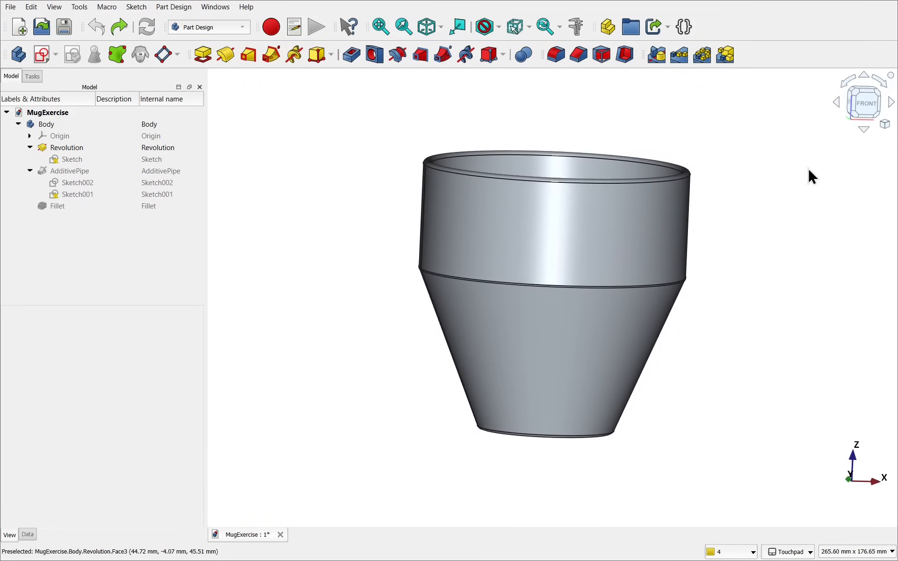
left_click(860, 109)
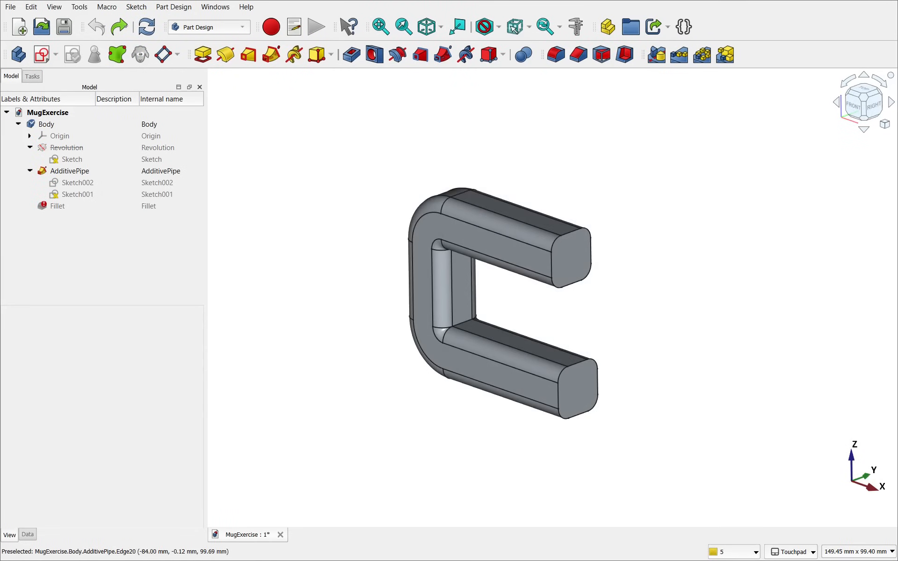
left_click(571, 257)
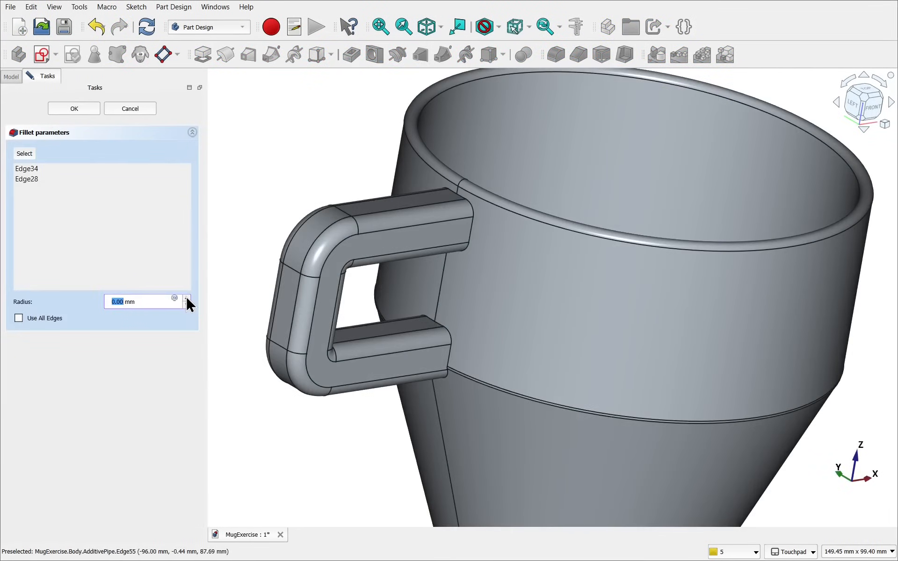
- Set the radius of the fillet on the two edges where the handle meets the mug to 4 mm
left_click(187, 299)
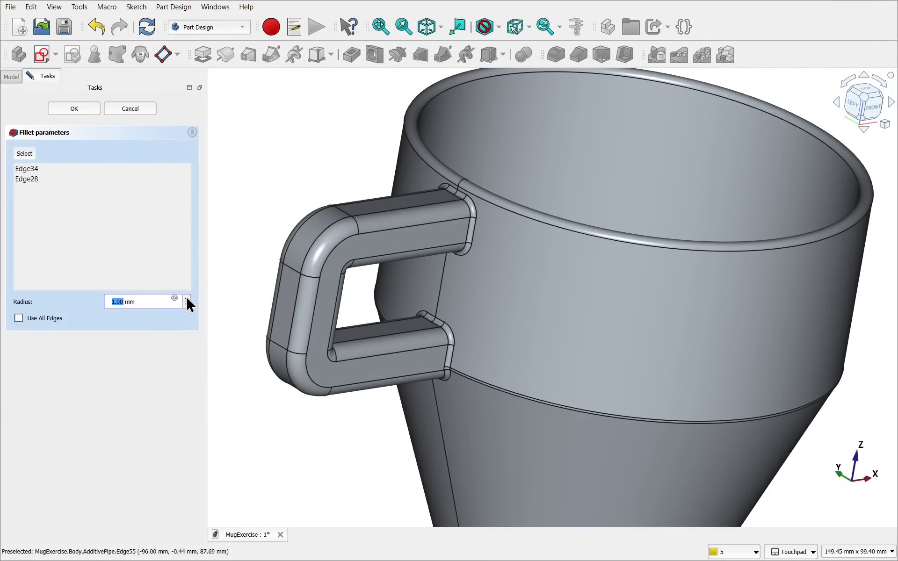
left_click(187, 299)
left_click(187, 298)
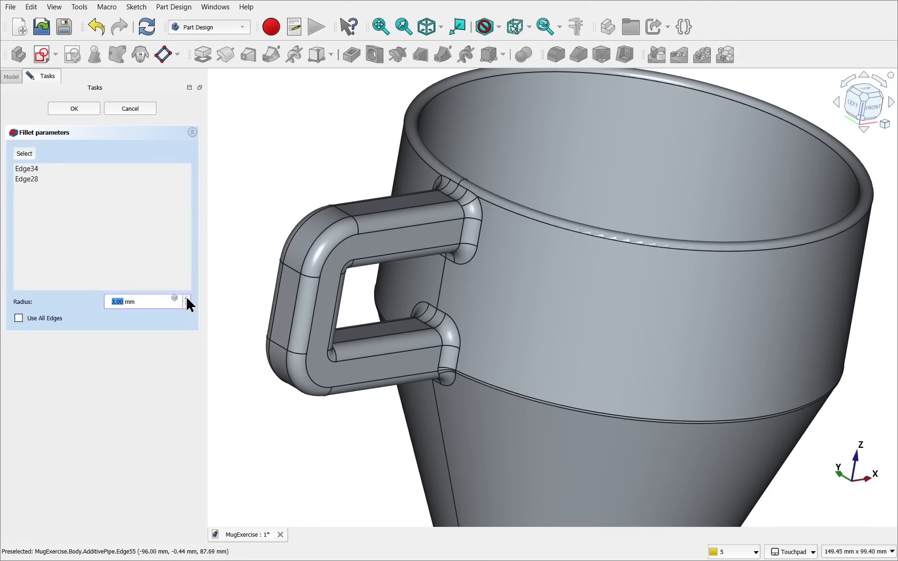
left_click(187, 299)
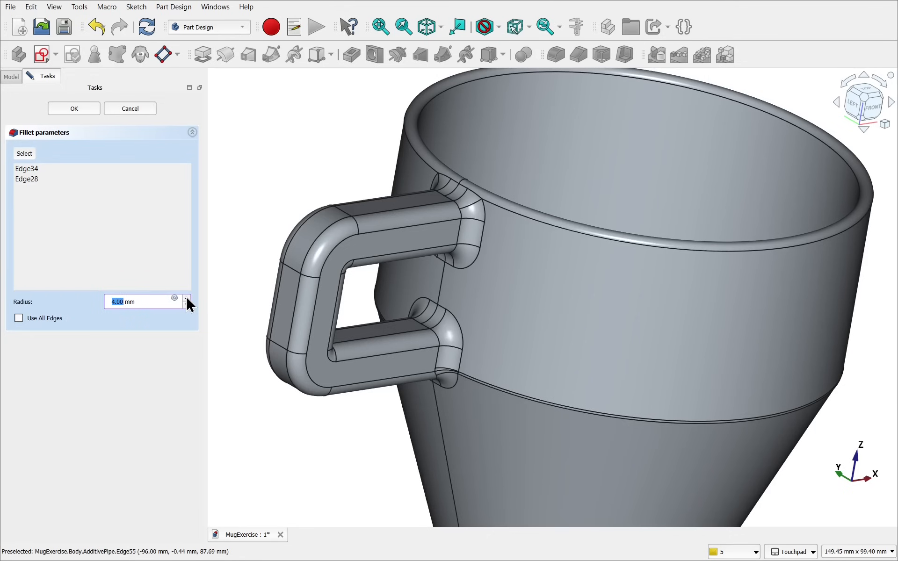
left_click(74, 109)
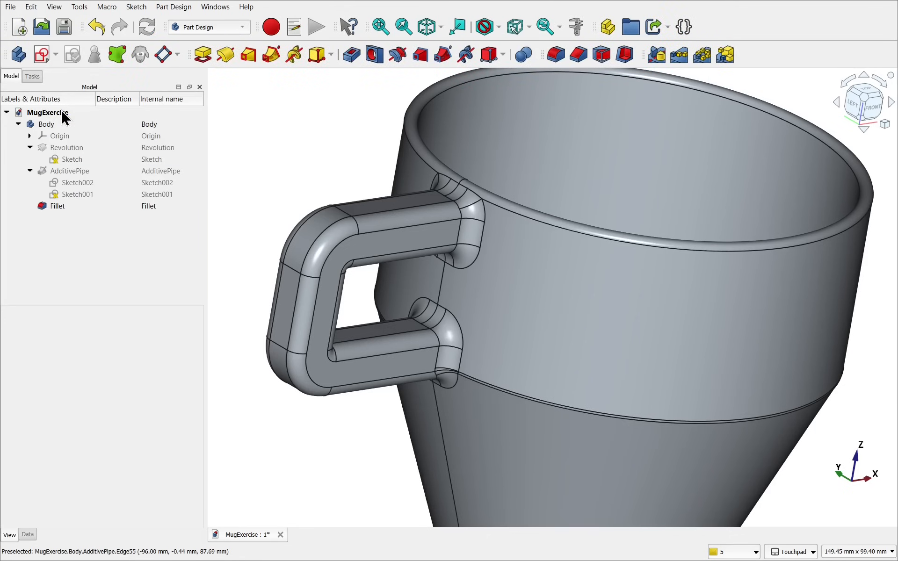
left_click(50, 207)
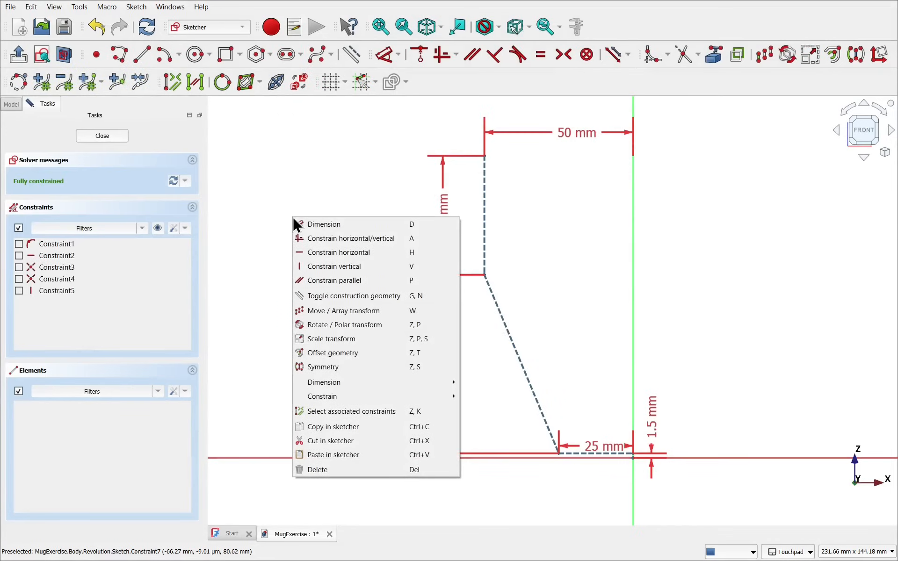
- Offset the selected construction profile lines of the mug sketch by 1.5 mm in Arc mode
left_click(355, 353)
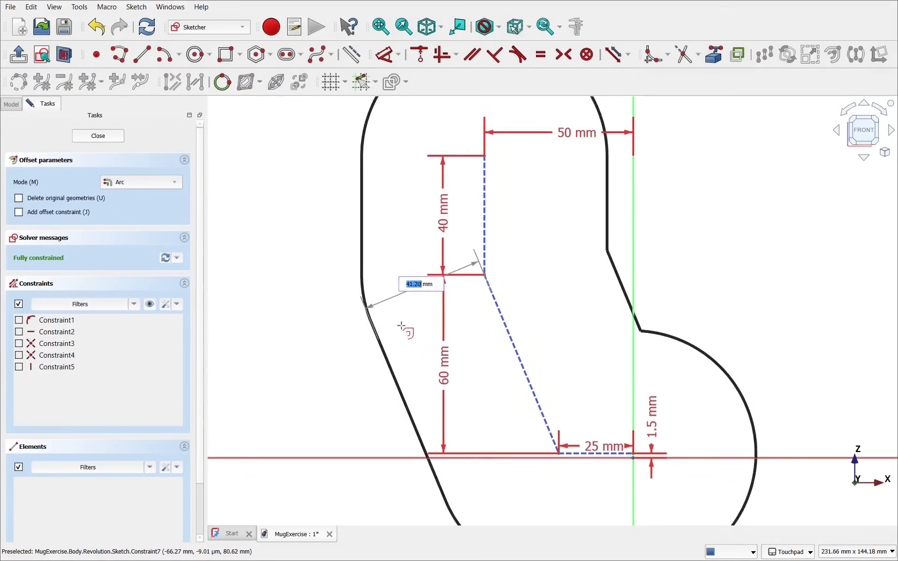
type("1.5")
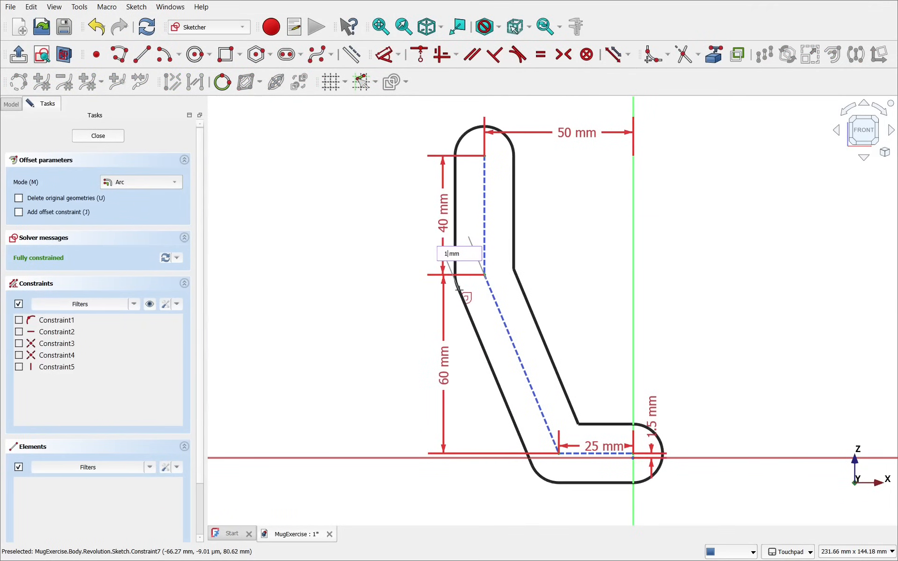
key("Return")
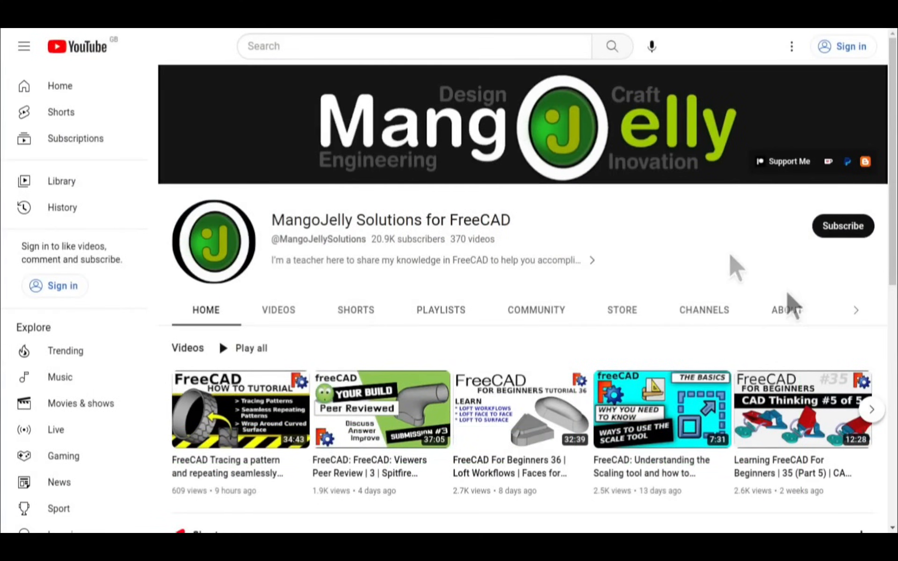
- Switch to YouTube and read the About page of the MangoJelly Solutions for FreeCAD channel
left_click(786, 310)
scroll(192, 403, "down", 3)
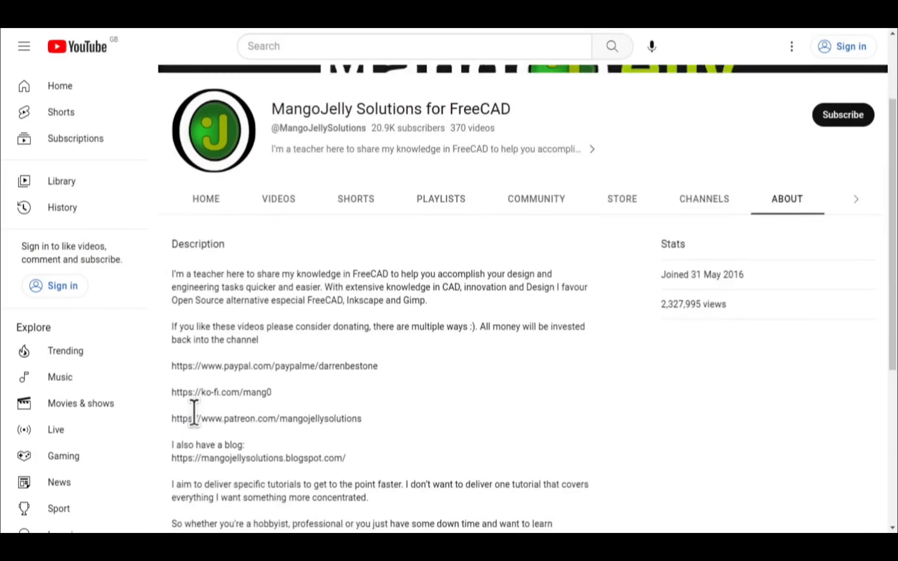
left_click_drag(363, 374, 273, 346)
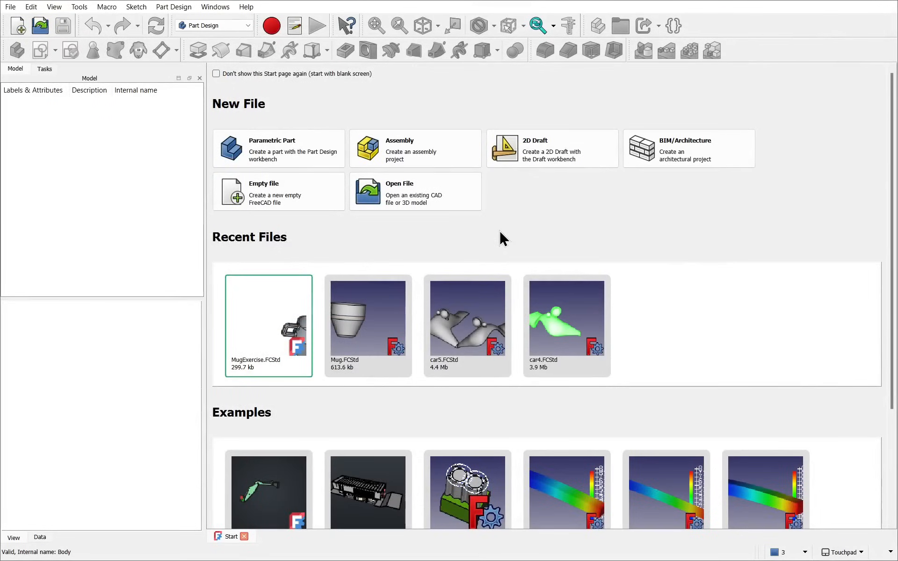
- Create a new empty document in FreeCAD and choose the Part Design workbench
left_click(18, 23)
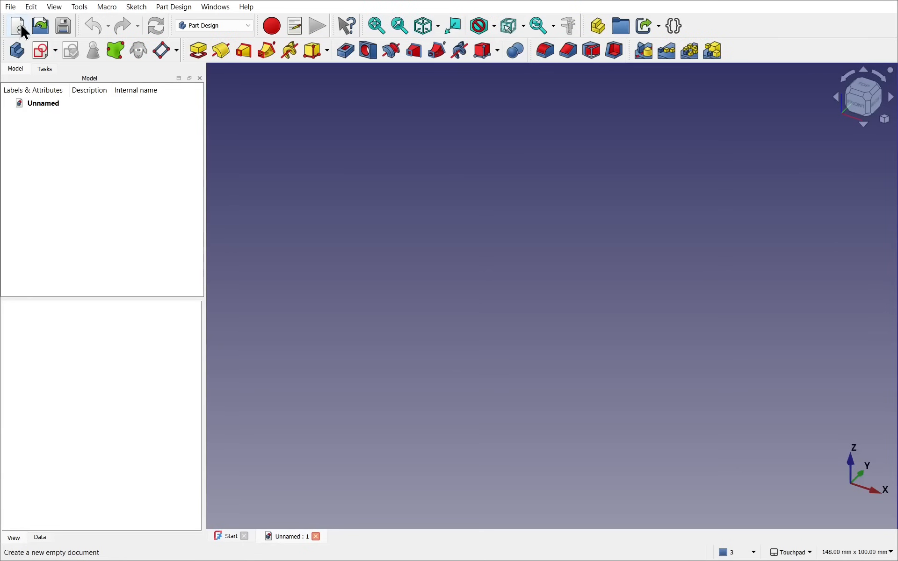
left_click(211, 28)
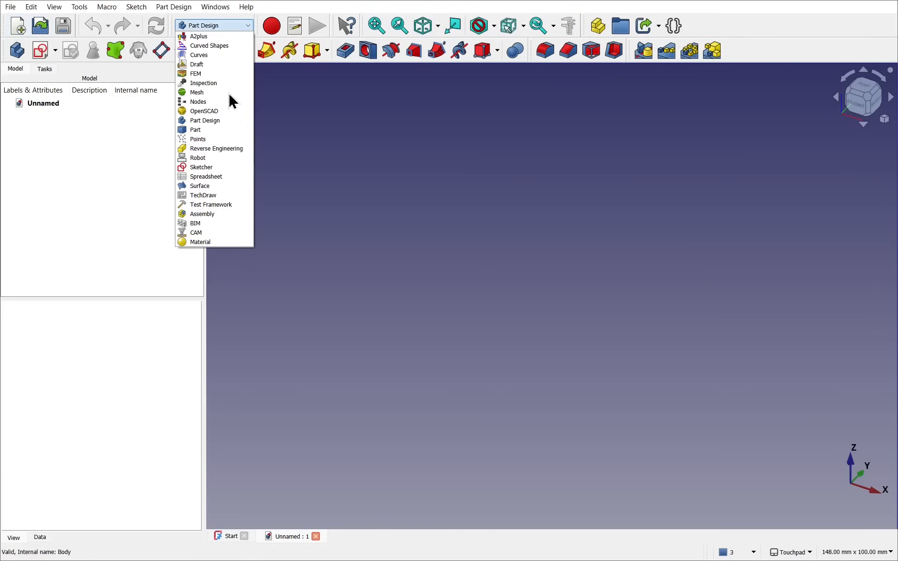
left_click(232, 121)
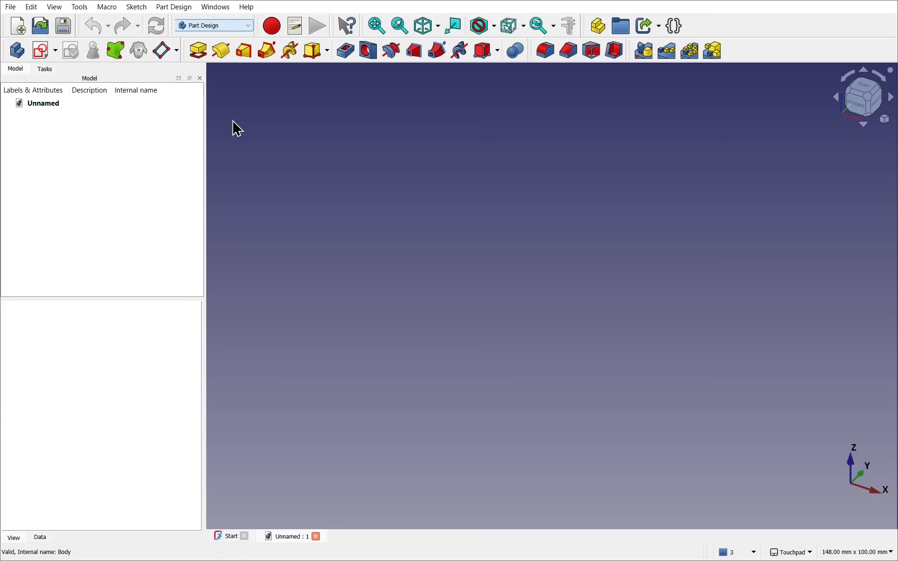
- Create a body and start a new sketch on its XZ-plane
left_click(17, 50)
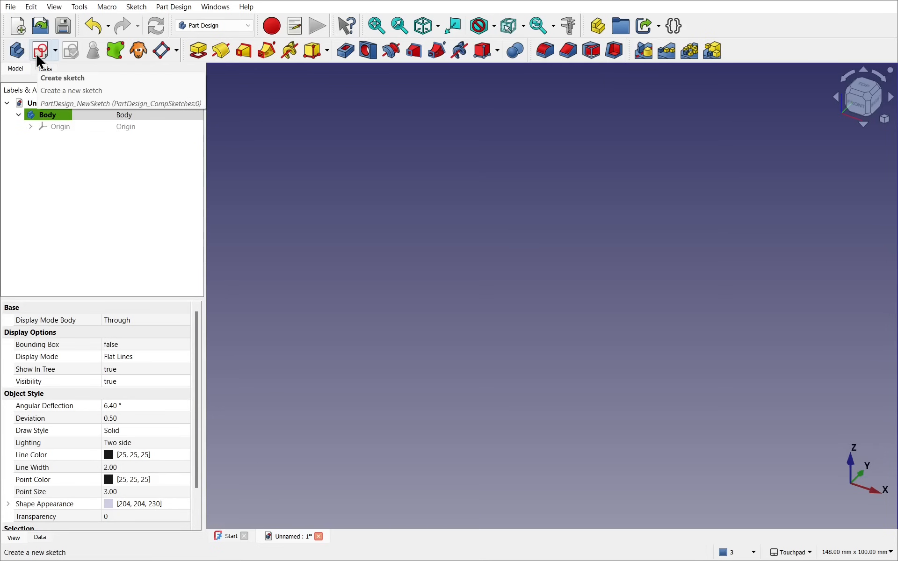
left_click(37, 56)
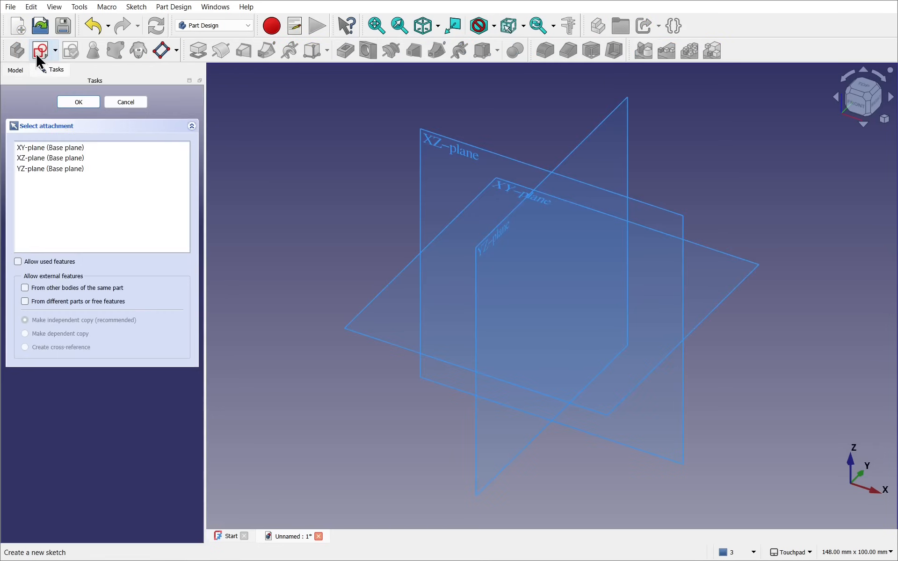
left_click(441, 155)
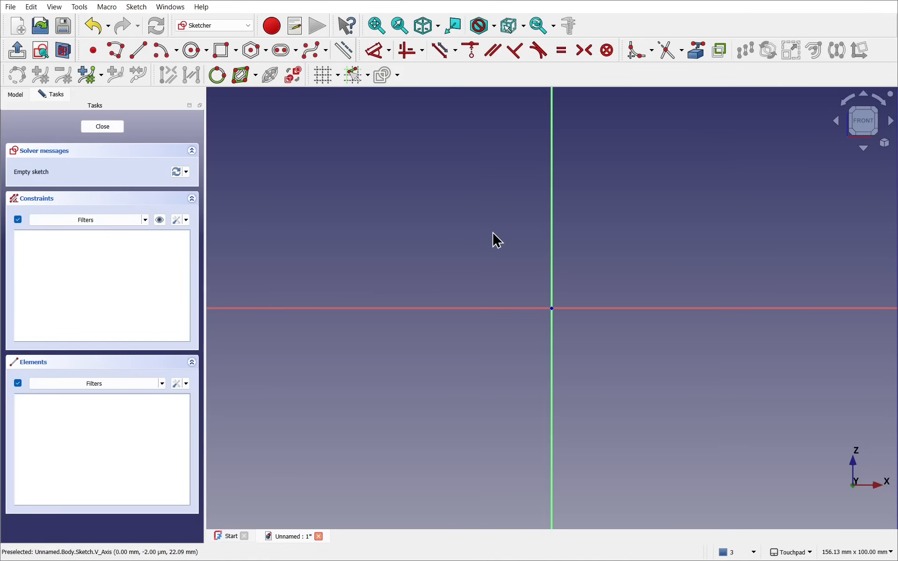
- Draw an open polyline starting about 1.8 mm up the vertical axis: about 25.5 mm horizontally leftwards, 61 mm at 114°, and 39 mm at 95°
left_click(116, 52)
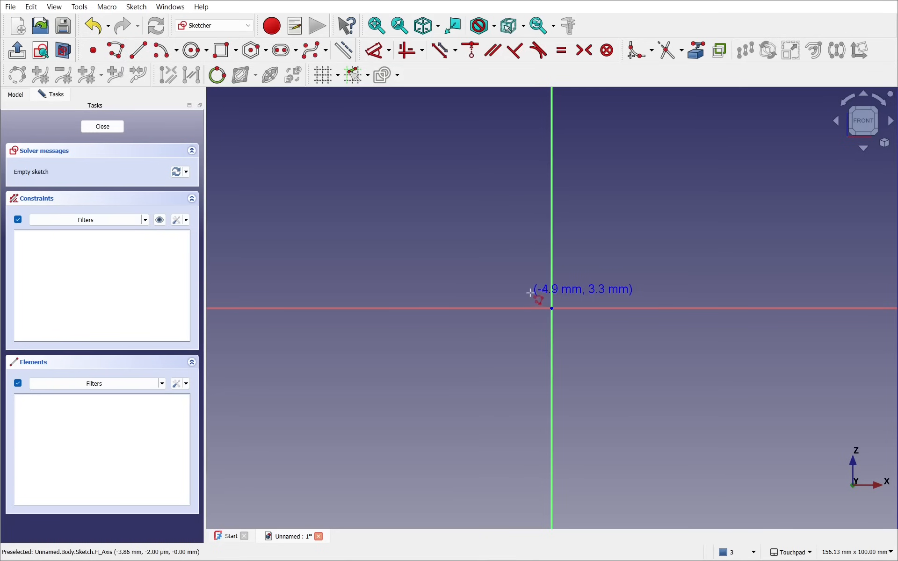
left_click(551, 308)
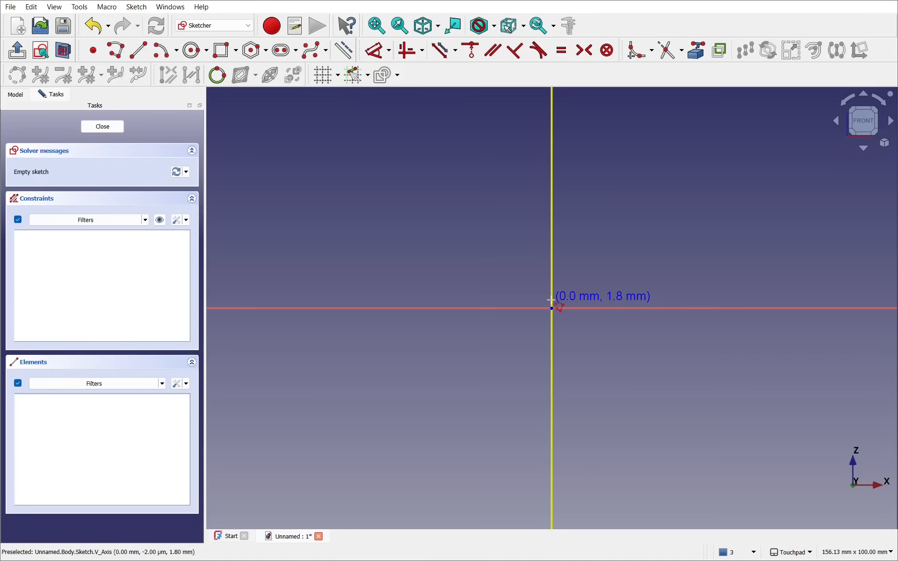
left_click(550, 301)
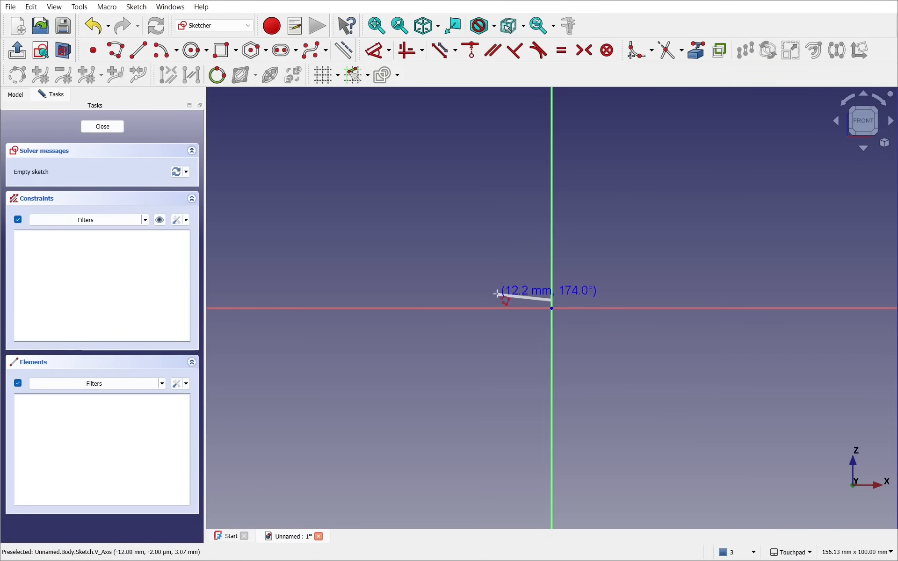
left_click(437, 299)
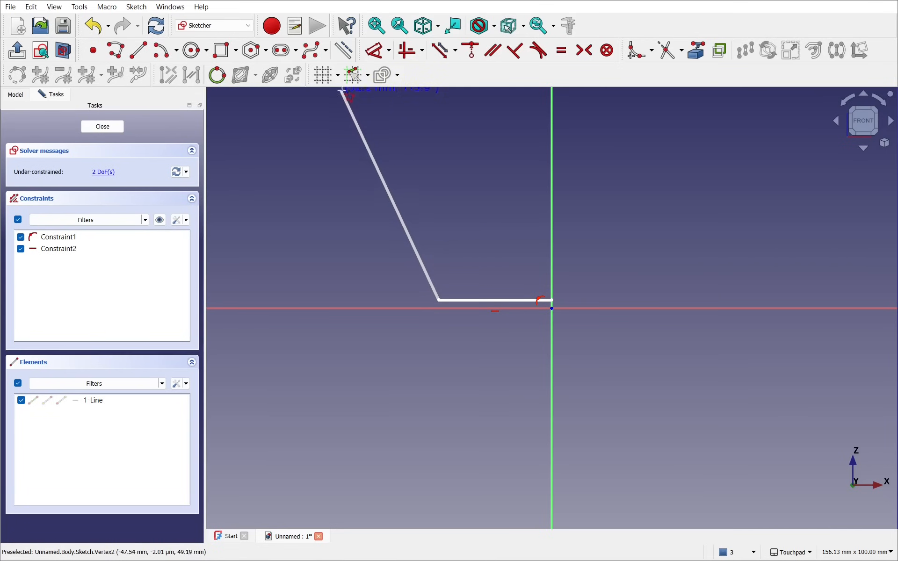
scroll(352, 104, "down", 5)
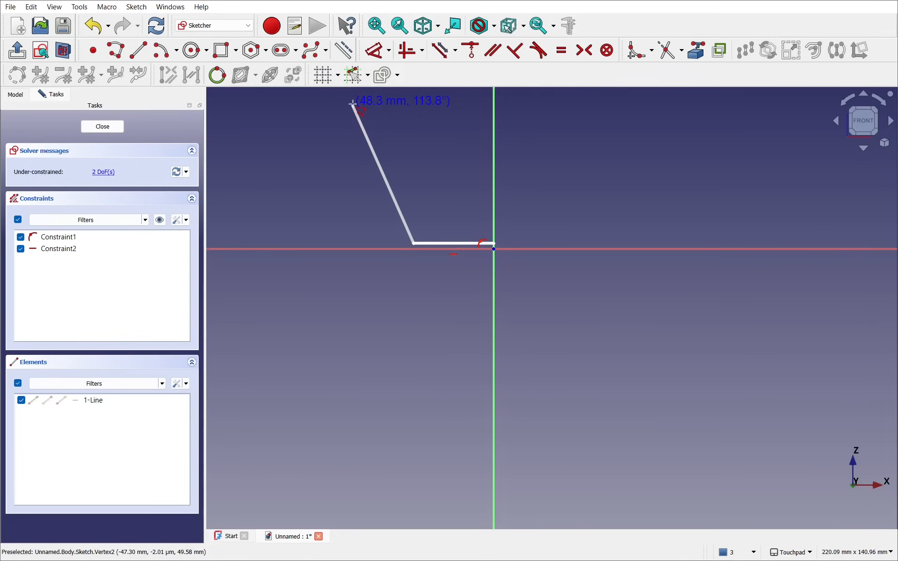
mouse_move(353, 104)
middle_mouse_down("shift")
mouse_move(374, 118)
mouse_move(459, 237)
mouse_move(451, 307)
middle_mouse_up("shift")
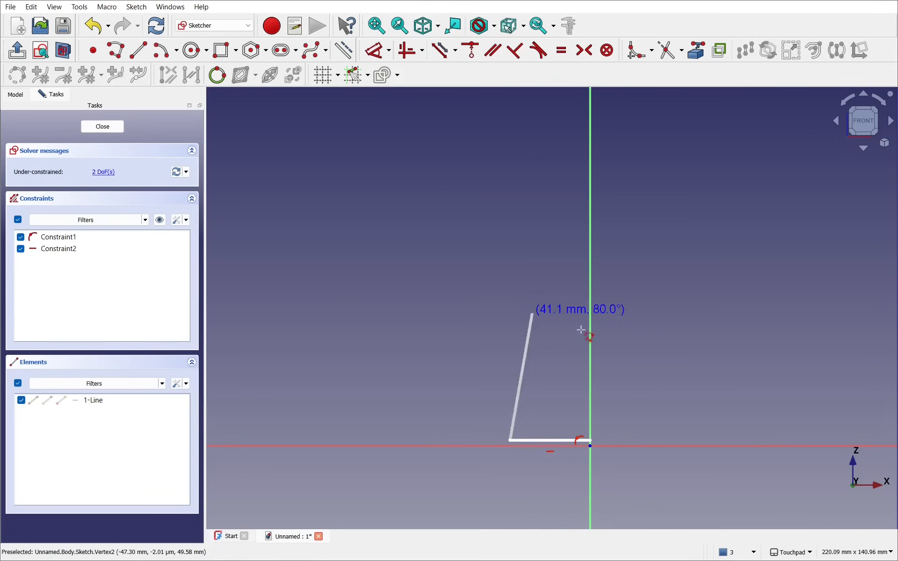
mouse_move(790, 555)
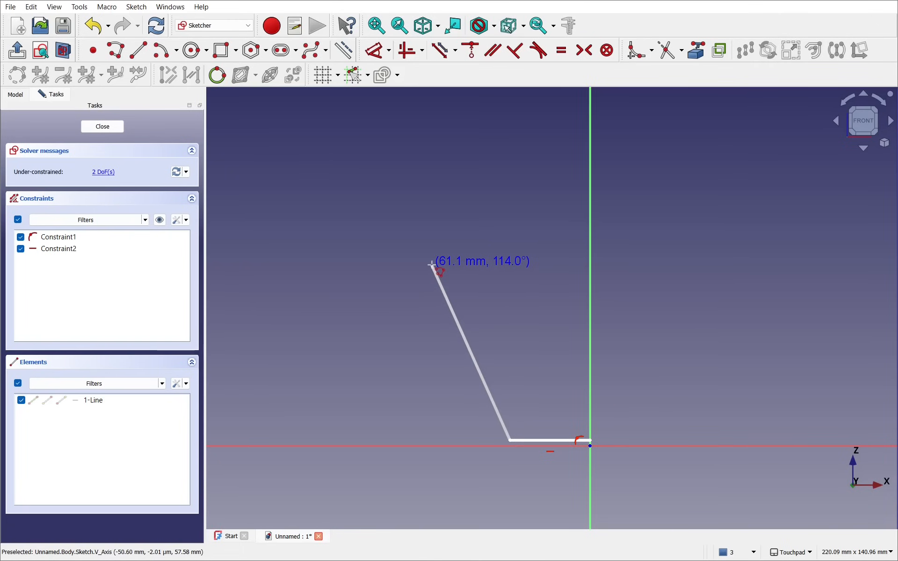
left_click(431, 264)
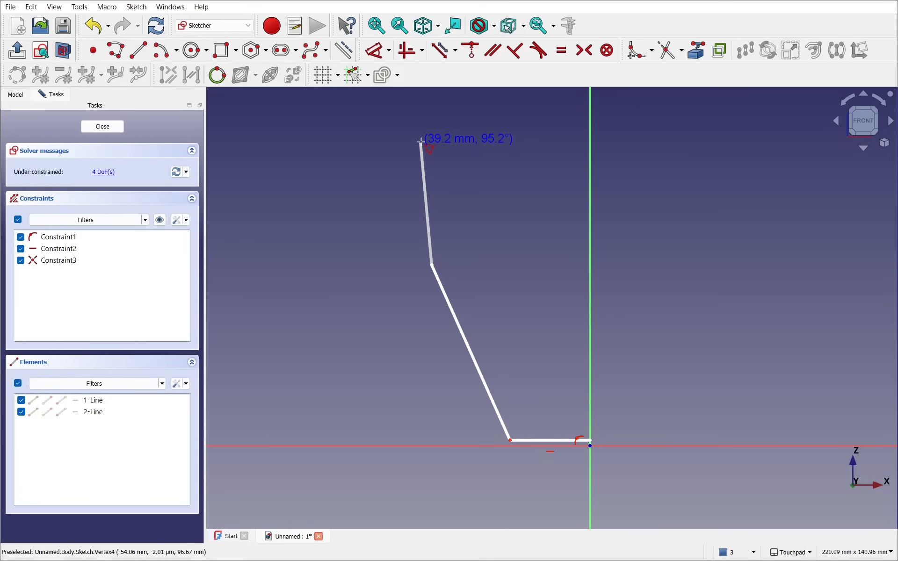
left_click(421, 141)
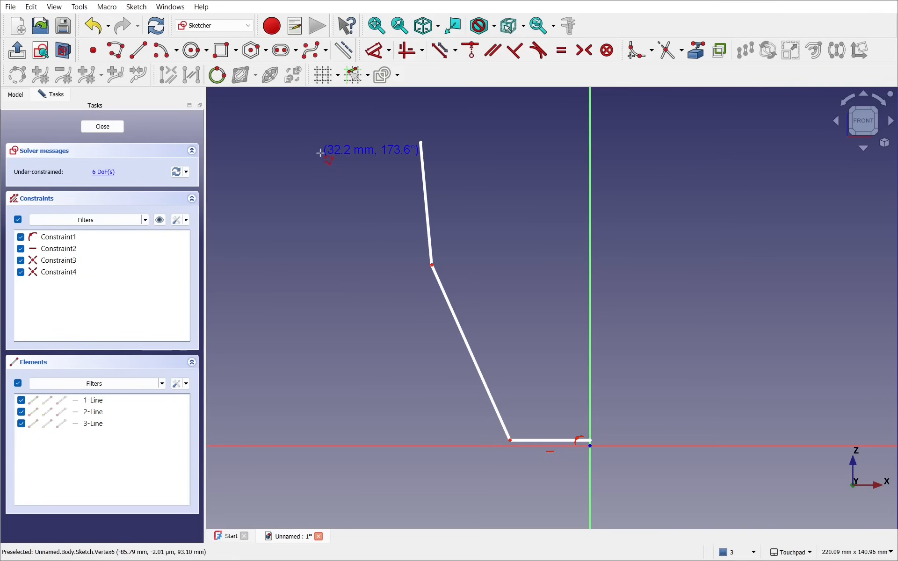
key("Escape")
- Constrain the uppermost line of the profile to be vertical
left_click(403, 55)
left_click(425, 199)
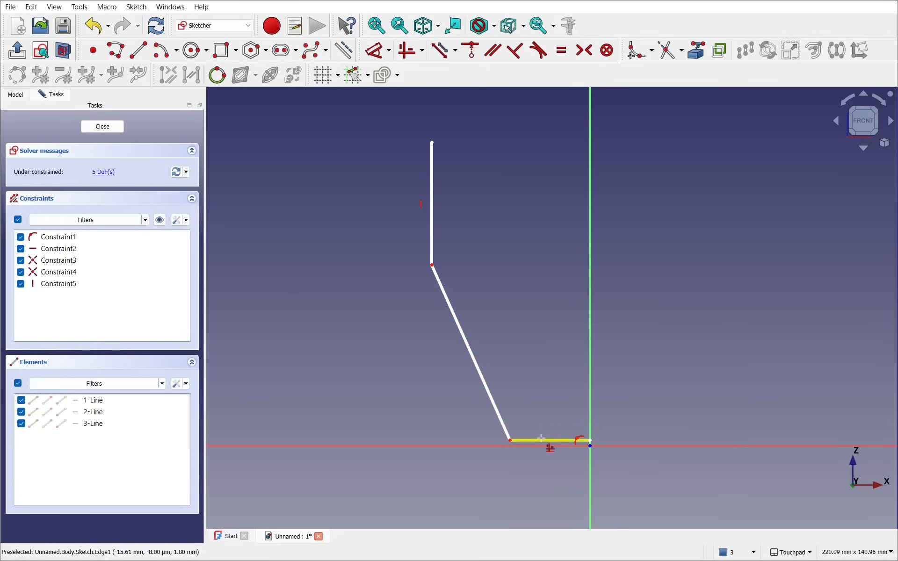
key("Escape")
- Dimension the vertical upper line to 40 mm, placing the dimension outside the profile
left_click(435, 218)
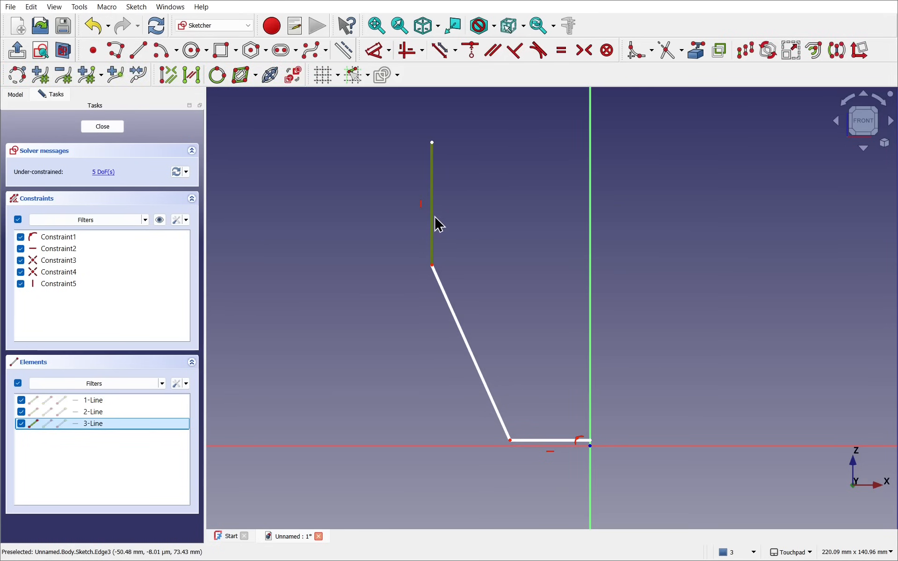
left_click(373, 55)
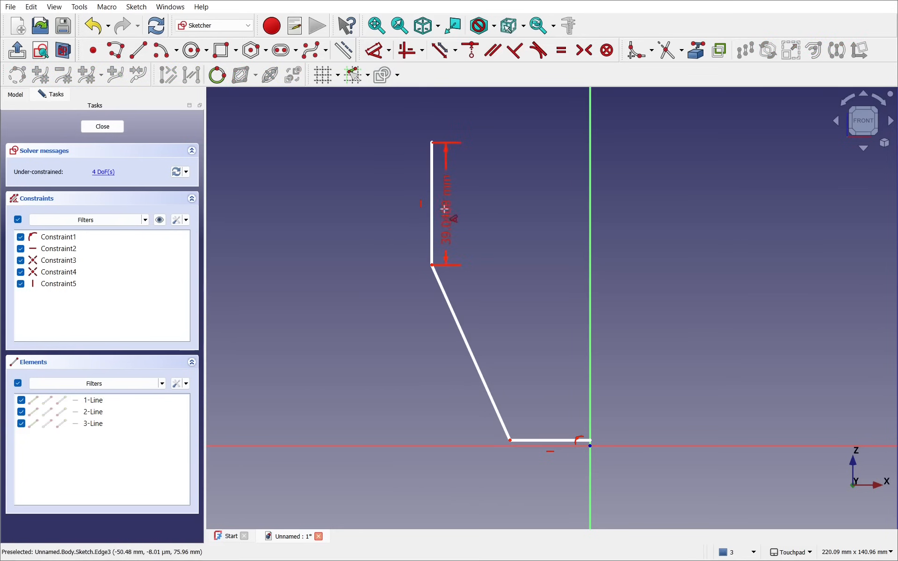
left_click(391, 205)
type("40")
key("Return")
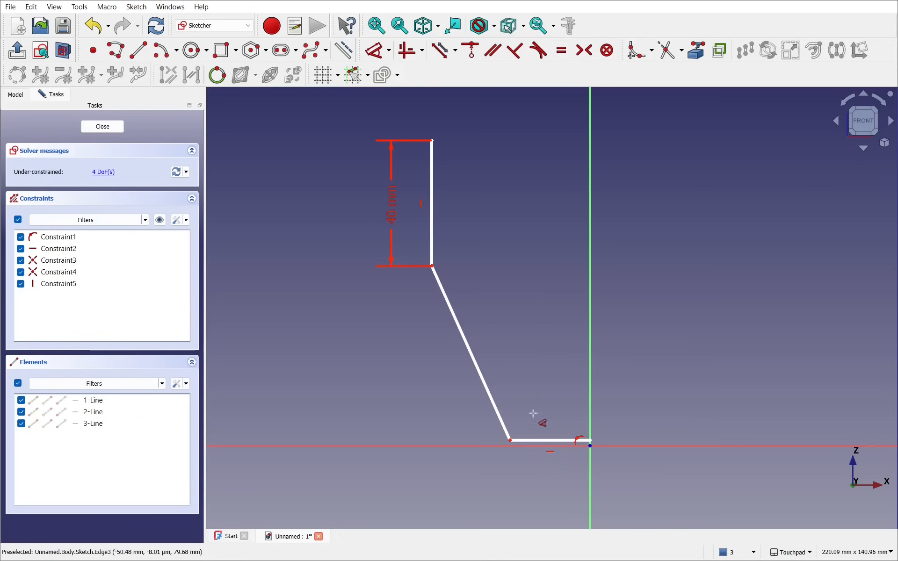
- Dimension the profile's horizontal bottom line to 25 mm, placing the dimension above it
left_click(550, 439)
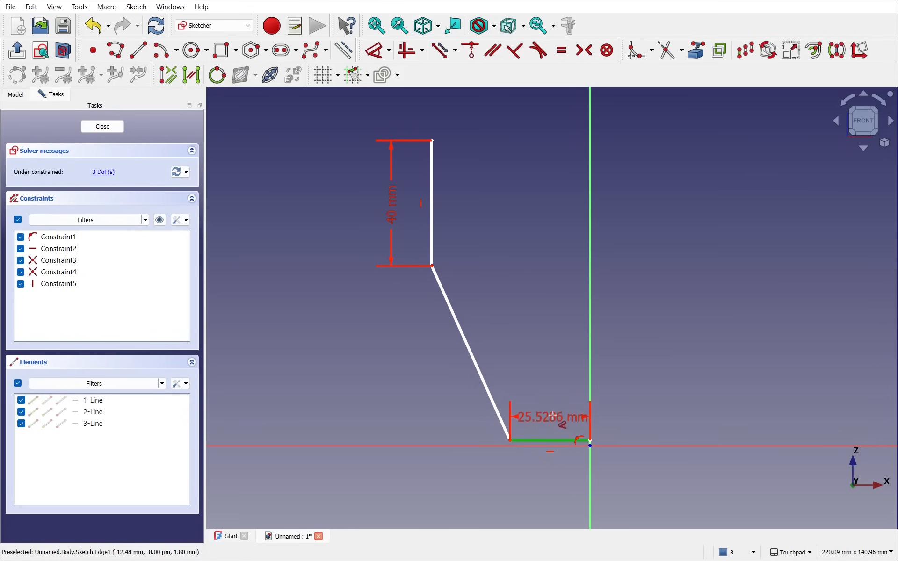
left_click(552, 414)
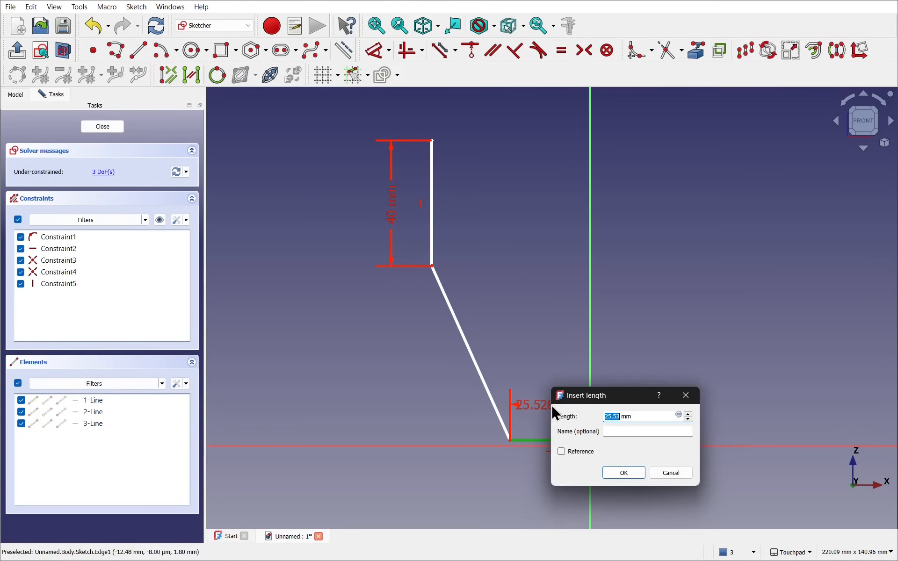
type("25")
key("Return")
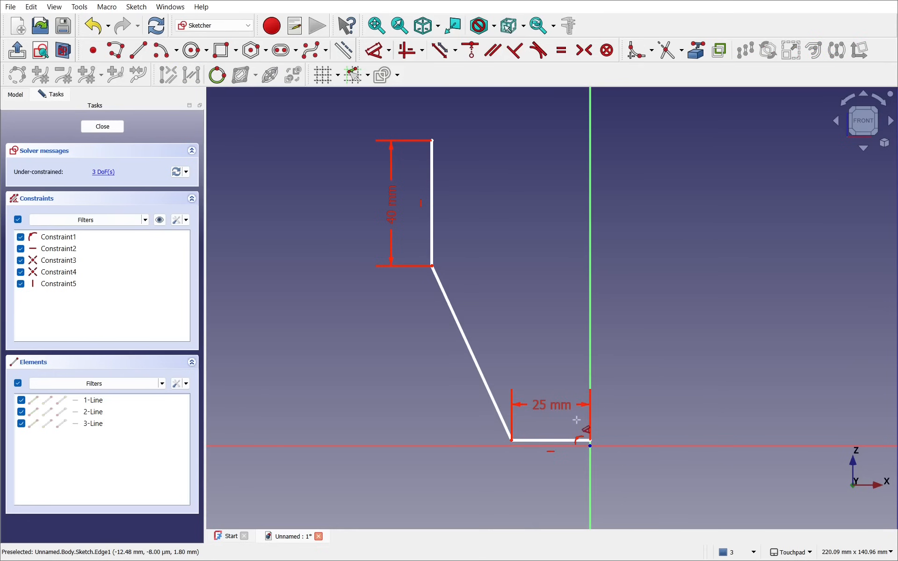
- Dimension the vertical distance between the origin and the bottom line's endpoint on the vertical axis to 1.5 mm
scroll(591, 443, "up", 1)
scroll(591, 443, "up", 5)
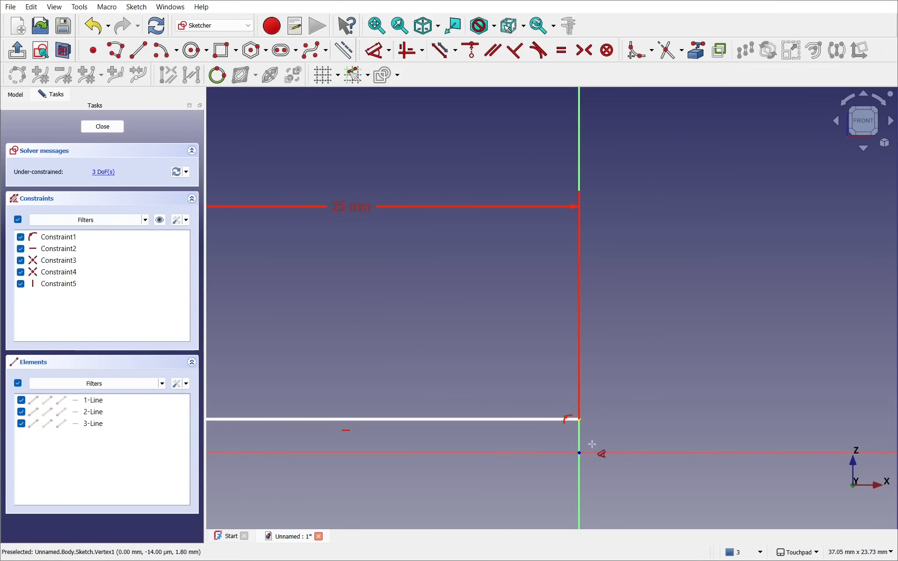
left_click(575, 450)
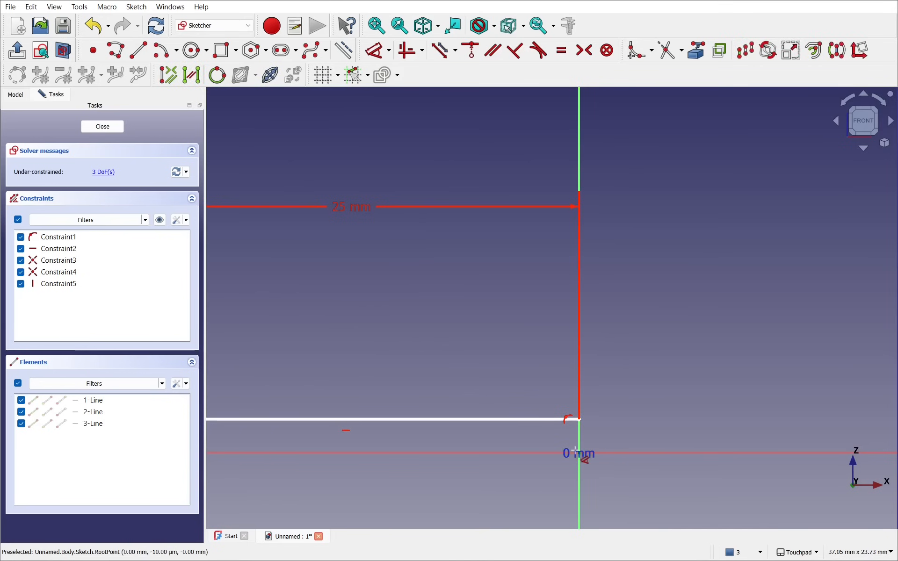
left_click(578, 419)
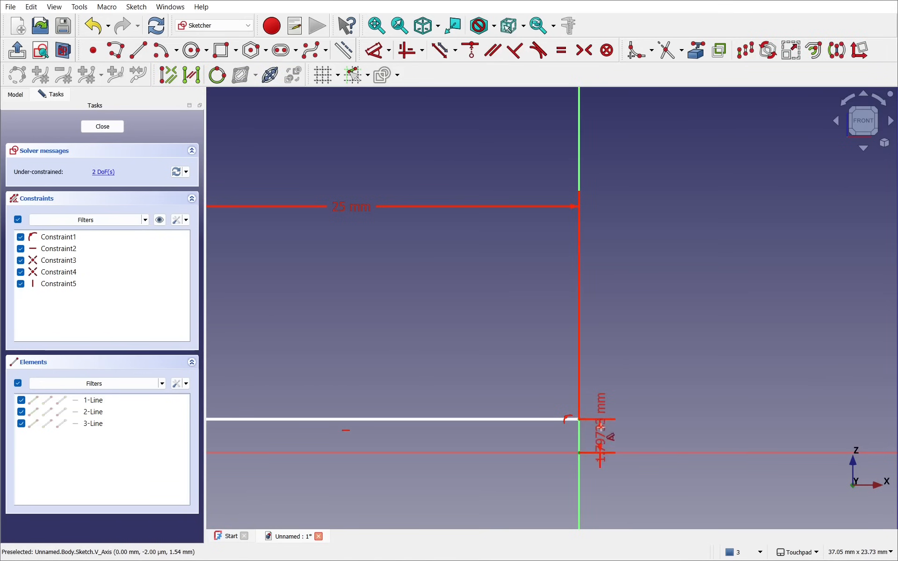
left_click(606, 355)
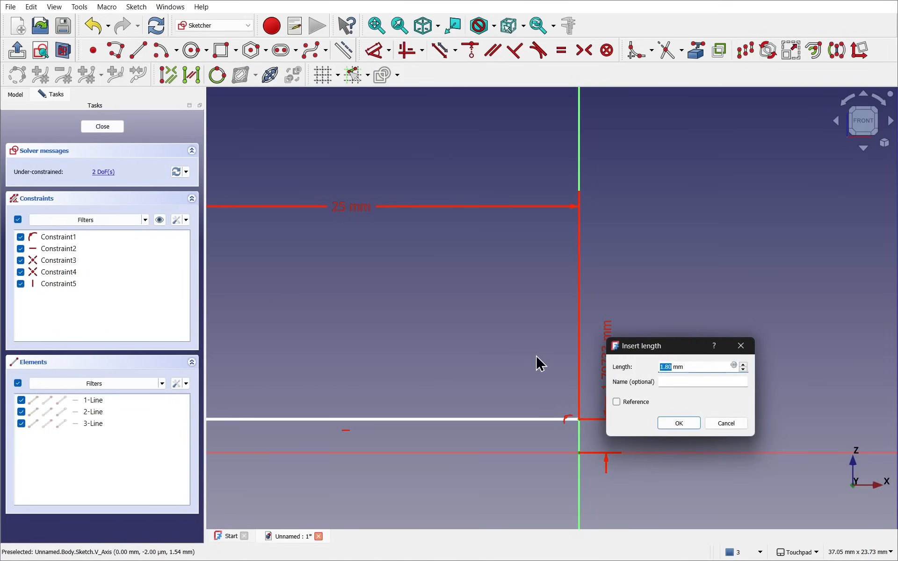
type("1")
key("Return")
scroll(548, 357, "down", 1)
scroll(548, 357, "down", 10)
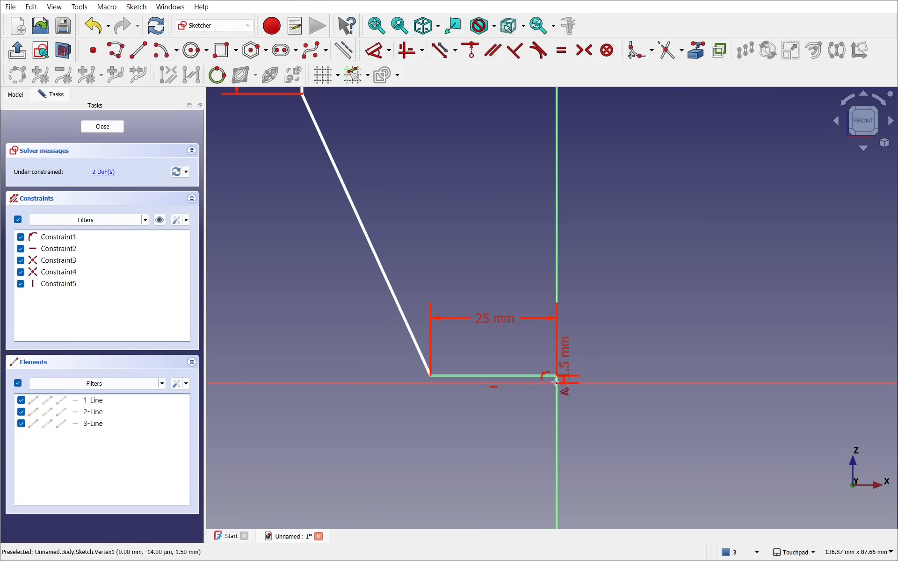
- Set the 3D view marker size to 9px in the display preferences and apply it
left_click(31, 8)
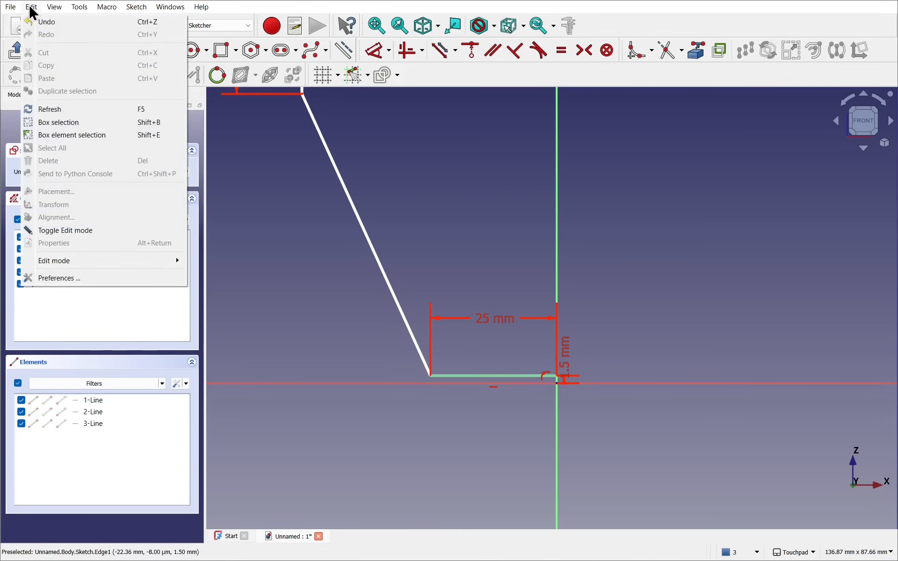
left_click(116, 279)
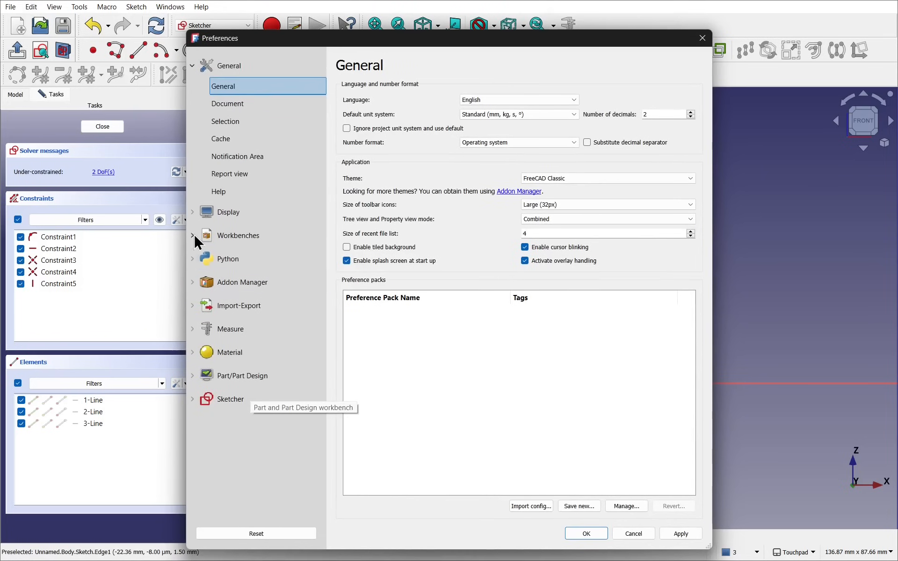
left_click(193, 213)
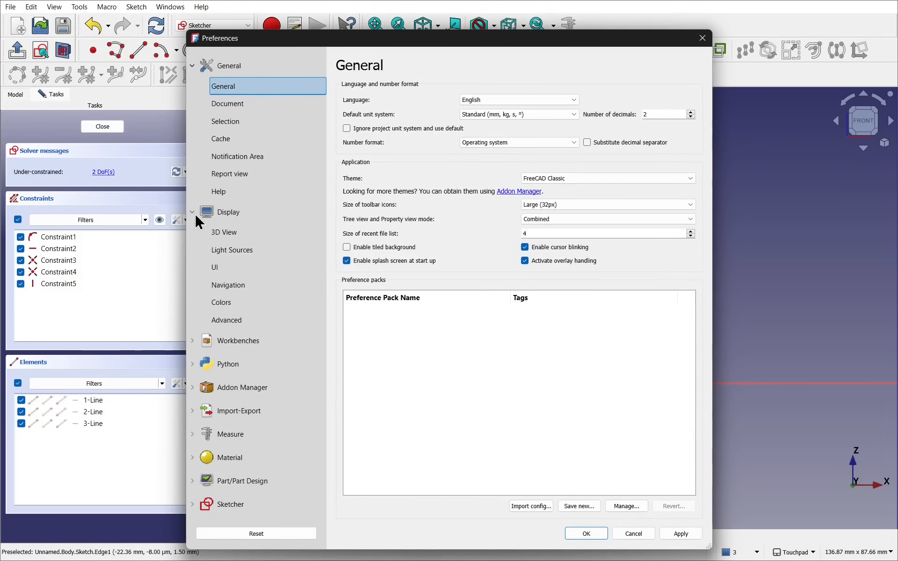
left_click(233, 231)
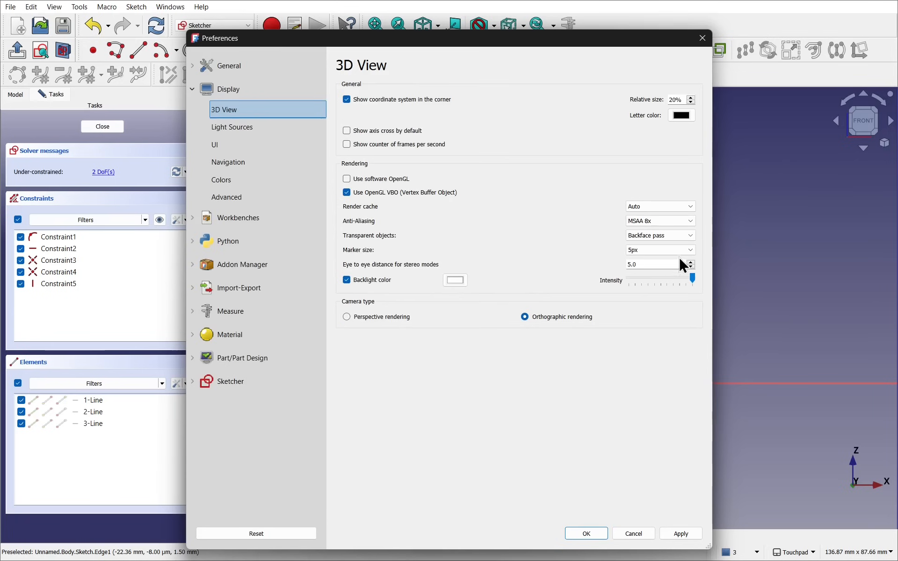
left_click(692, 250)
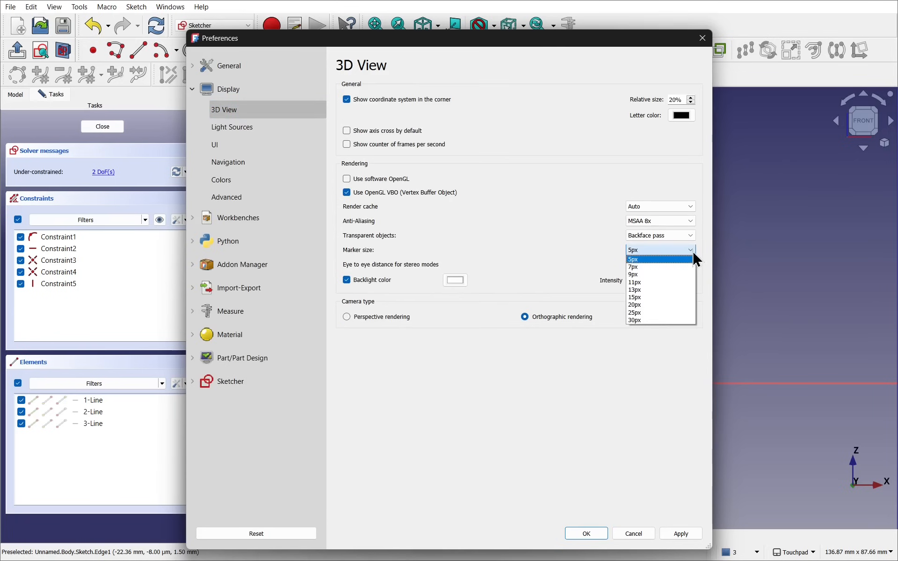
left_click(667, 276)
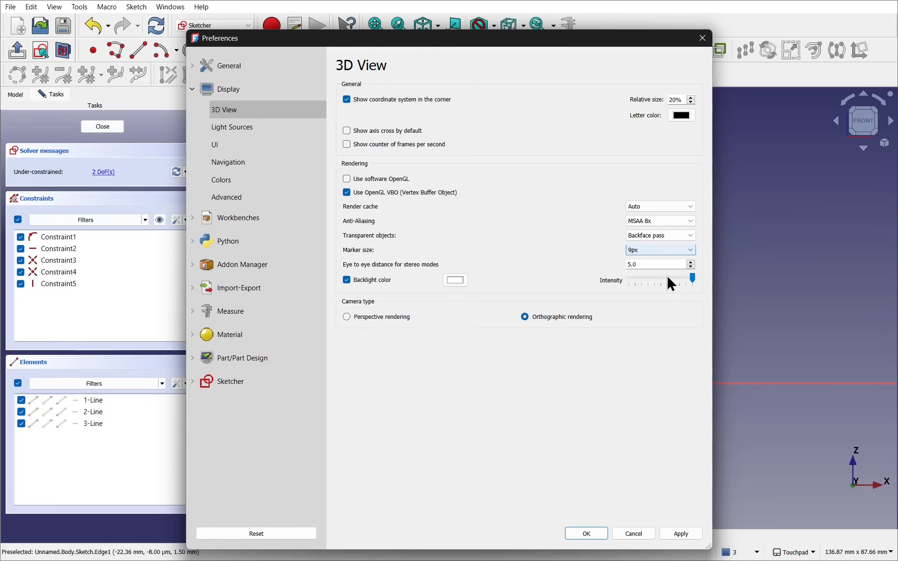
left_click(675, 533)
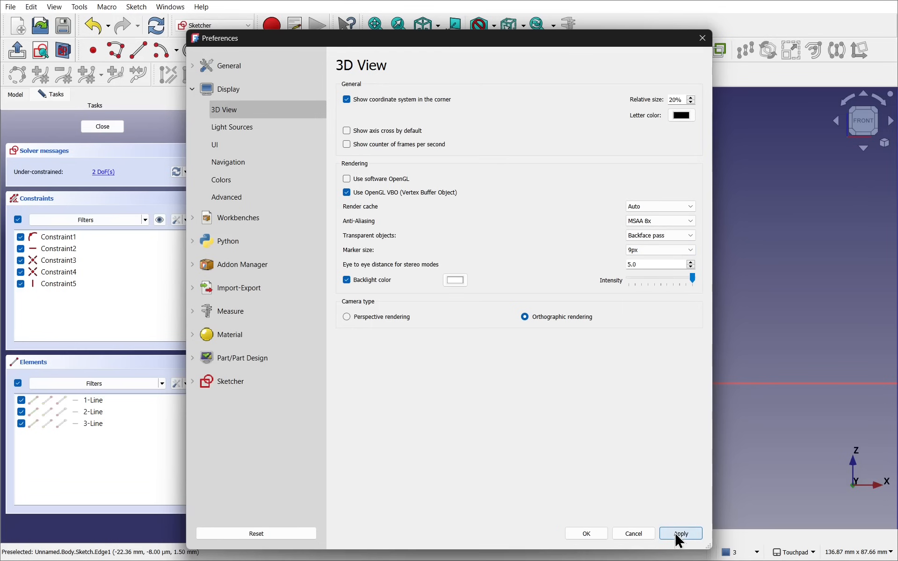
- Uncover the sketch behind the preferences window, raise the marker size to 13px, apply it and accept the preferences
left_click_drag(601, 40, 366, 42)
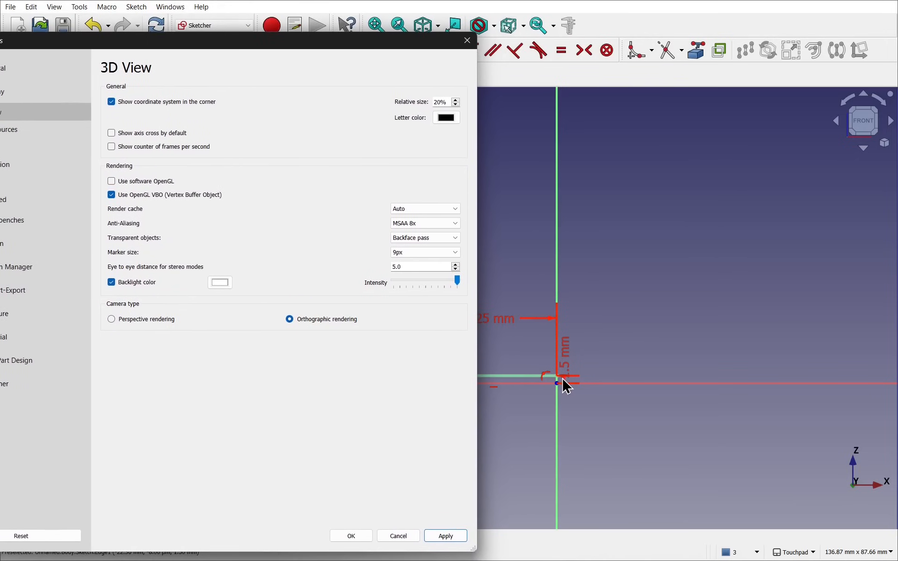
left_click(456, 252)
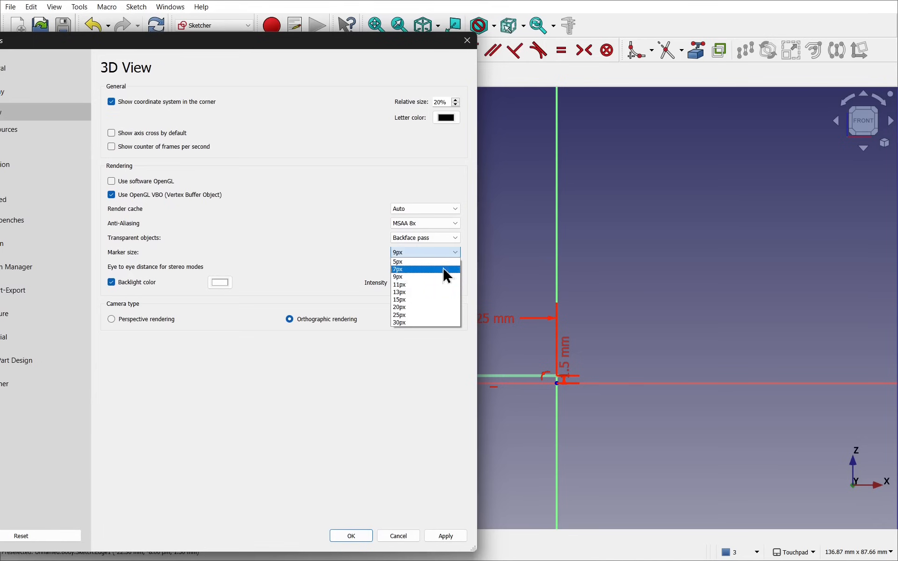
left_click(432, 293)
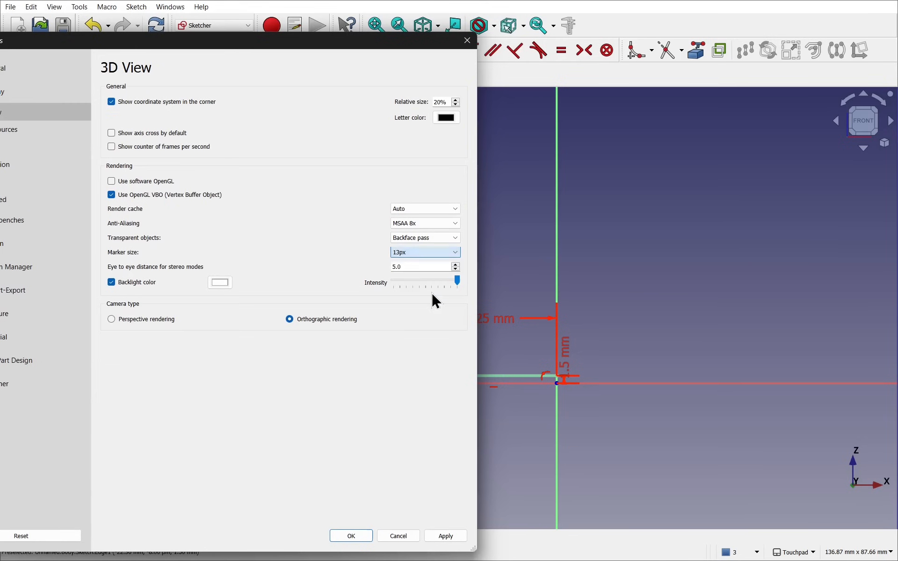
left_click(450, 541)
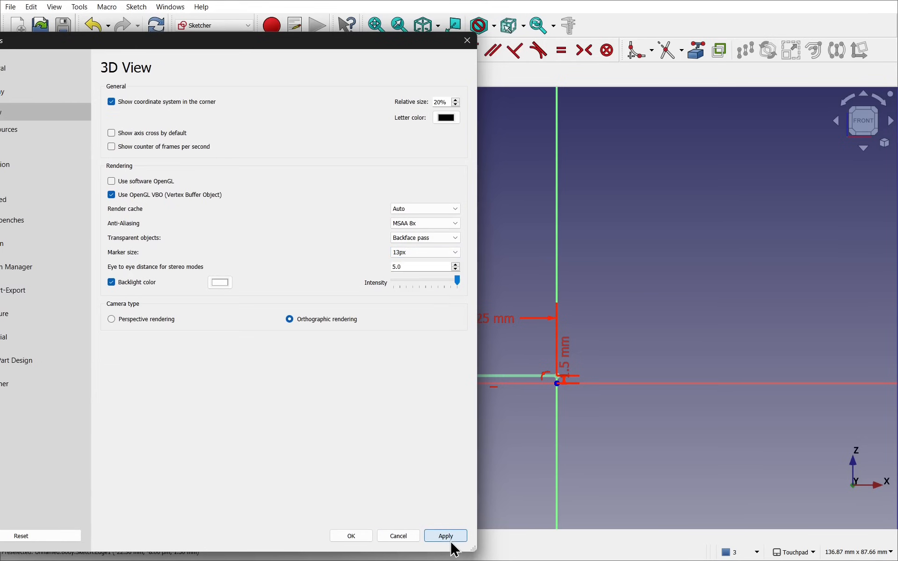
left_click(353, 539)
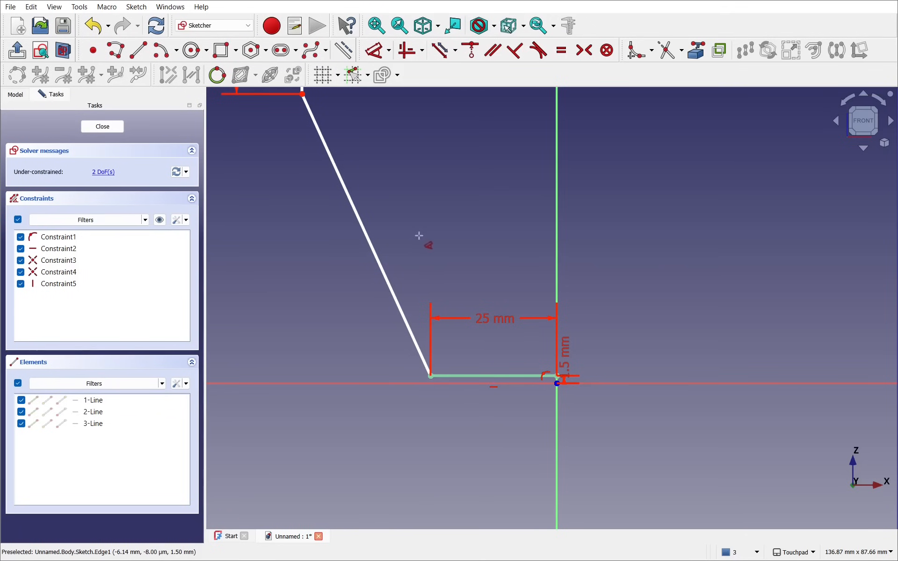
- Dimension the vertical height between the sloped line's endpoints to 60 mm and move the 1.5 mm dimension label clear below the horizontal axis
left_click(302, 94)
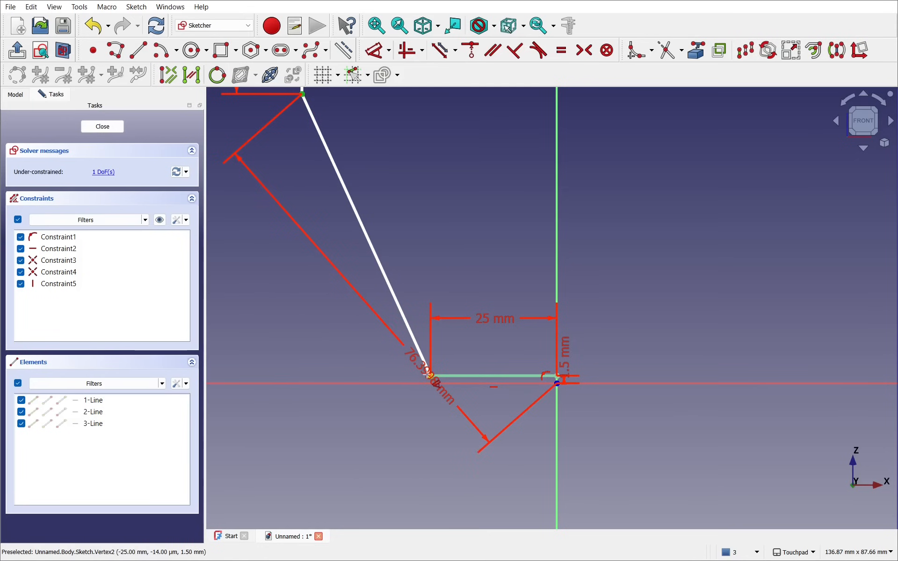
left_click(426, 372)
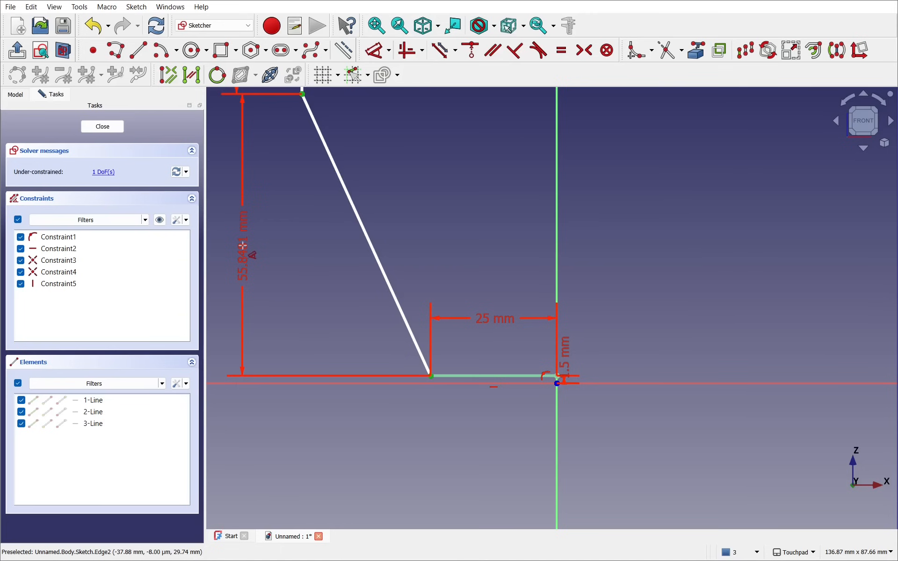
left_click(242, 245)
type("60")
key("Return")
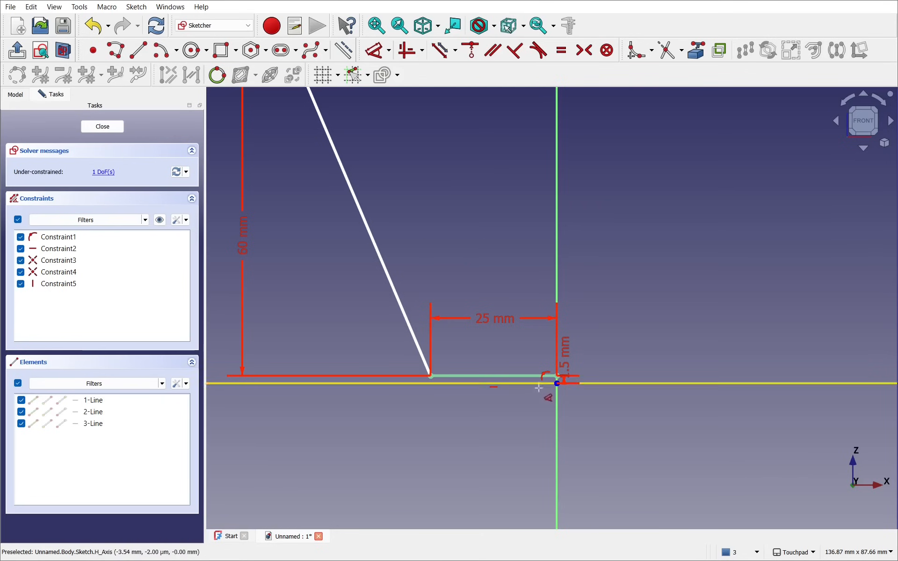
right_click(504, 344)
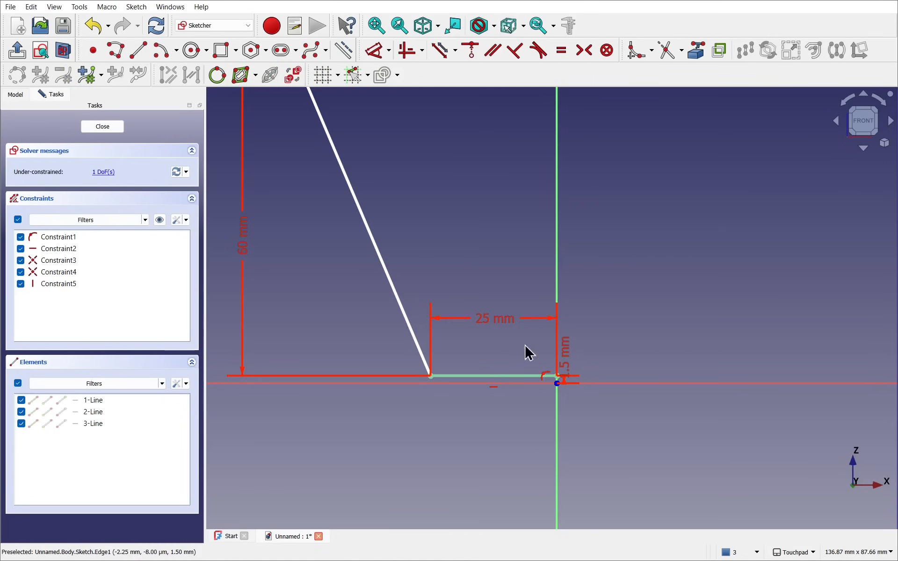
left_click_drag(568, 358, 594, 445)
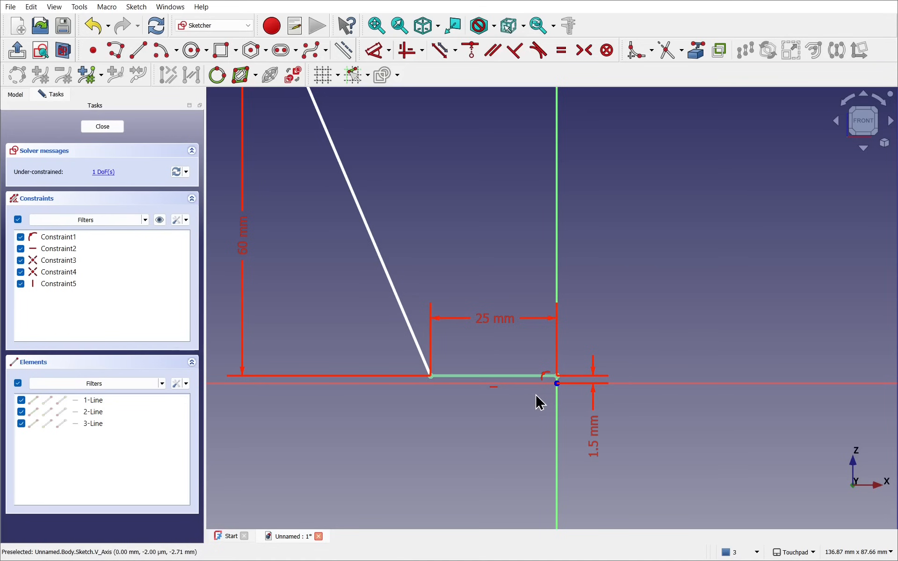
- Dimension the horizontal distance from the profile's top endpoint to the origin as 50 mm, placed above the profile
scroll(426, 230, "down", 4)
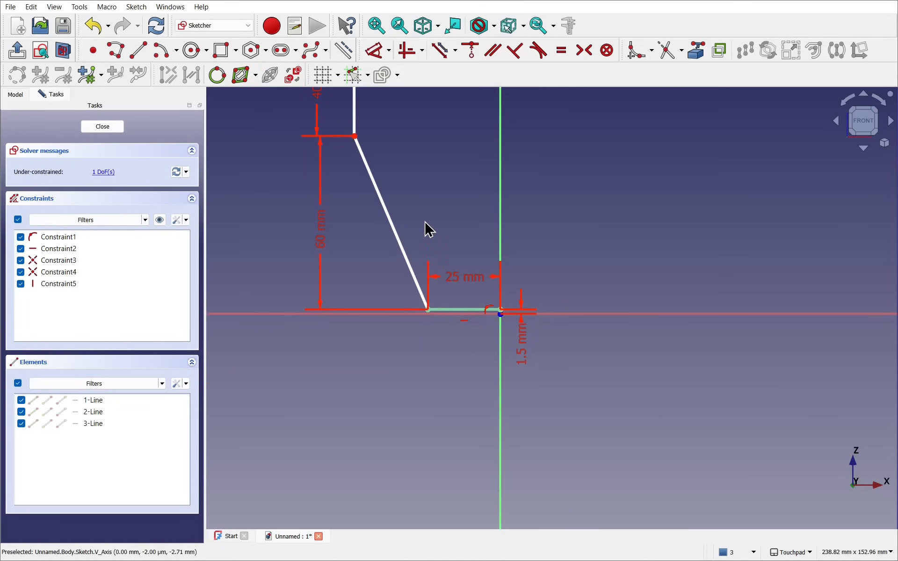
mouse_move(438, 202)
middle_mouse_down()
mouse_move(447, 240)
mouse_move(444, 344)
middle_mouse_up()
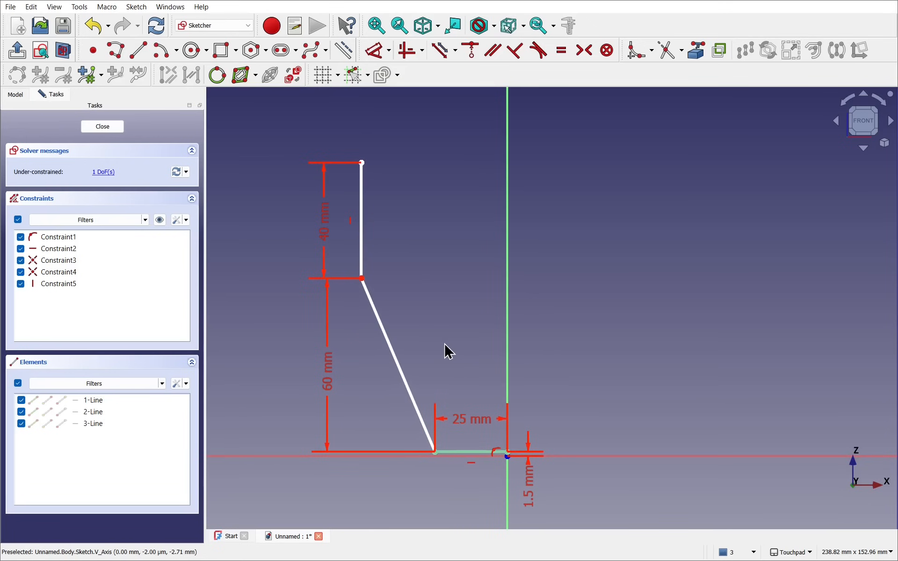
left_click(362, 164)
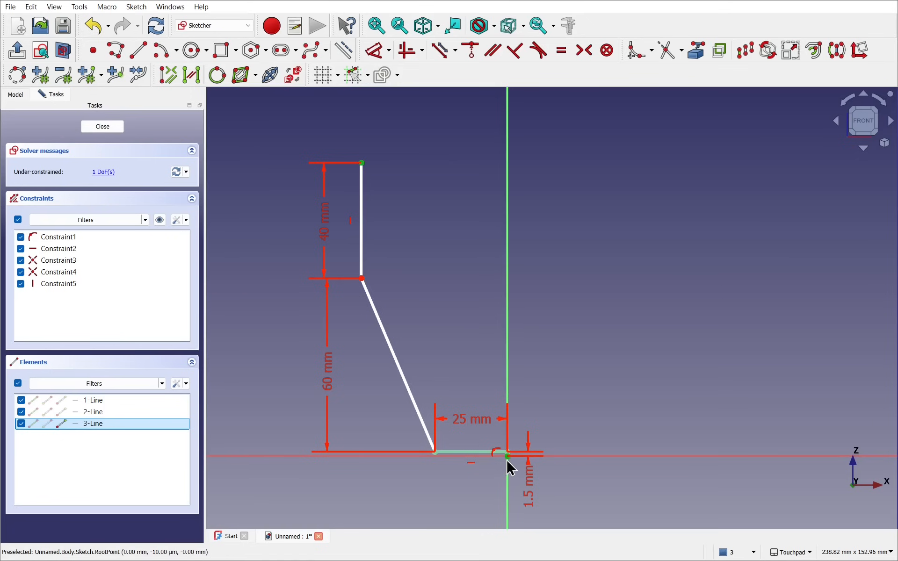
left_click(379, 51)
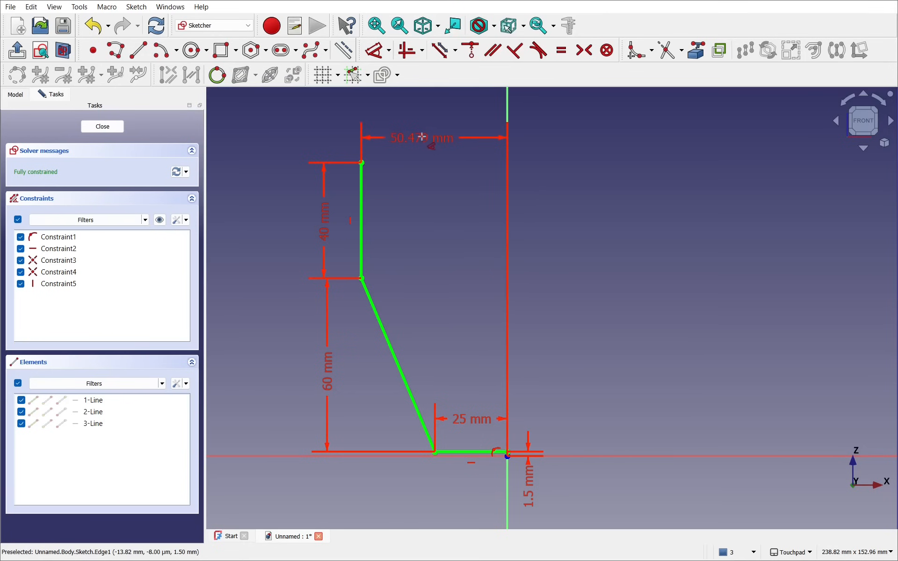
left_click(422, 137)
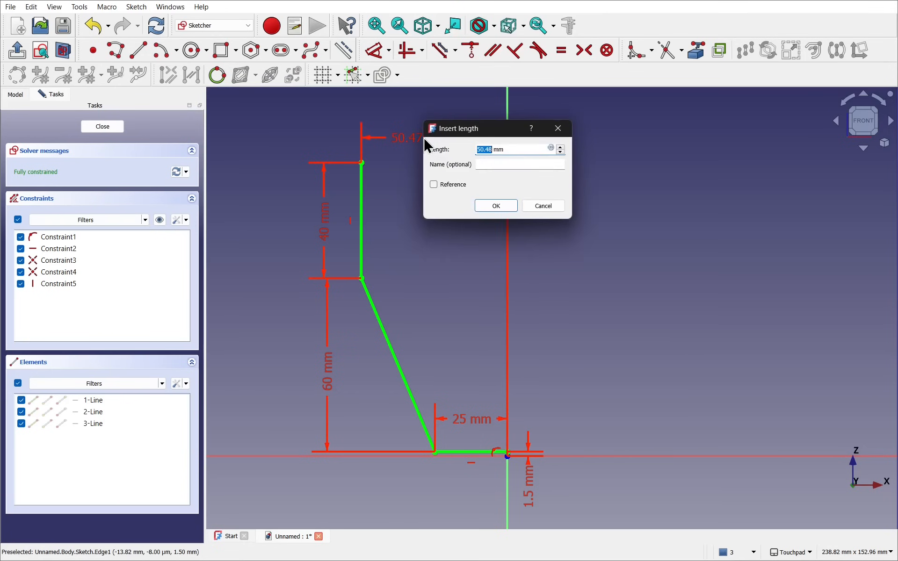
type("50")
key("Return")
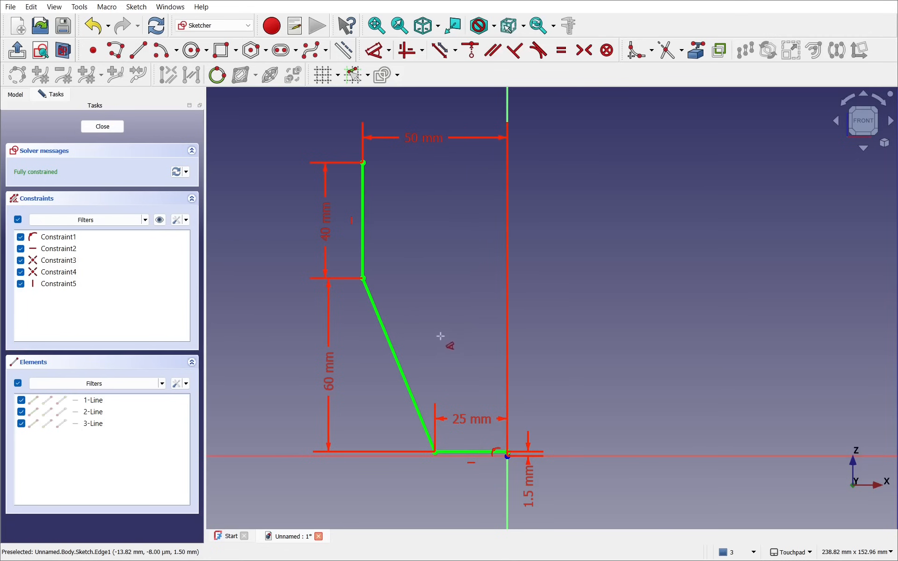
key("Escape")
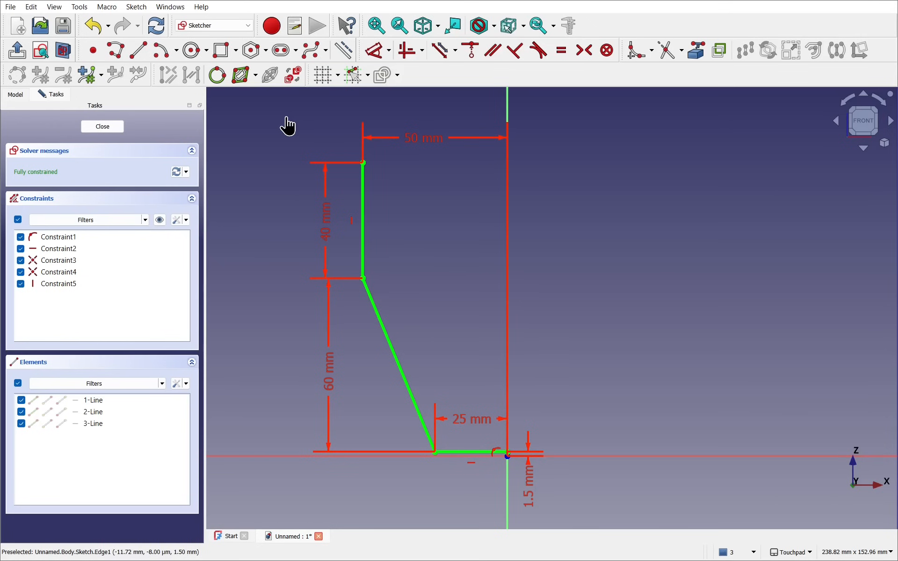
- Try an Arc-mode offset around all three profile lines, keeping the original geometry, and undo it
left_click_drag(287, 117, 460, 295)
left_click_drag(542, 432, 589, 486)
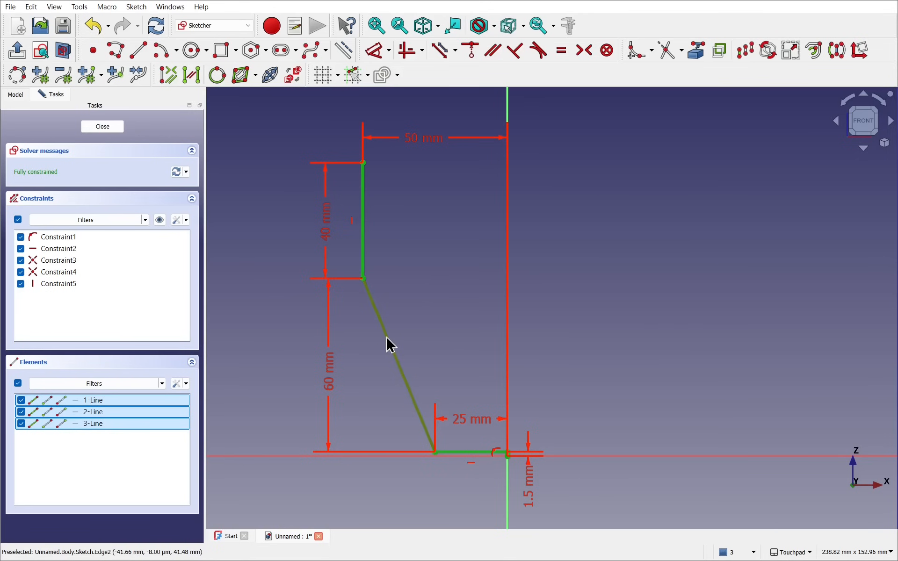
right_click(403, 285)
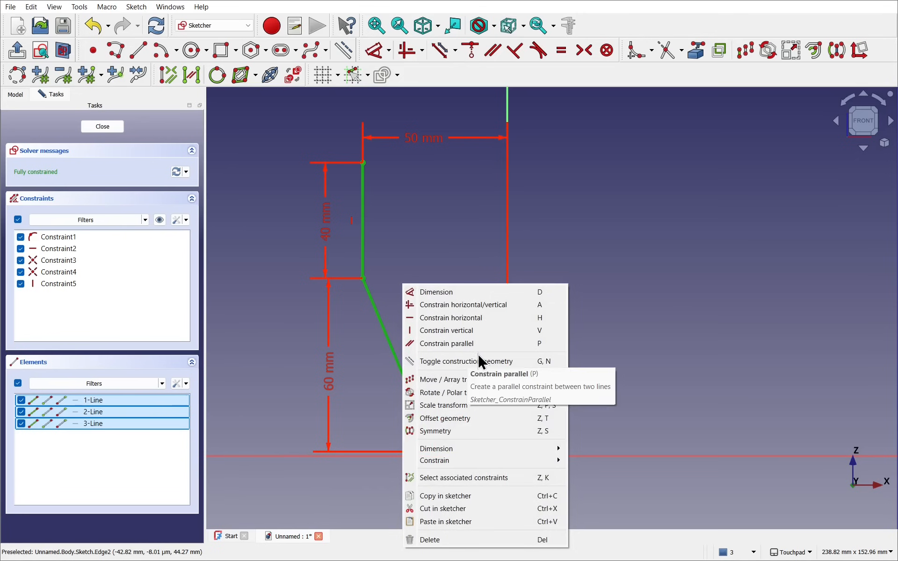
left_click(449, 418)
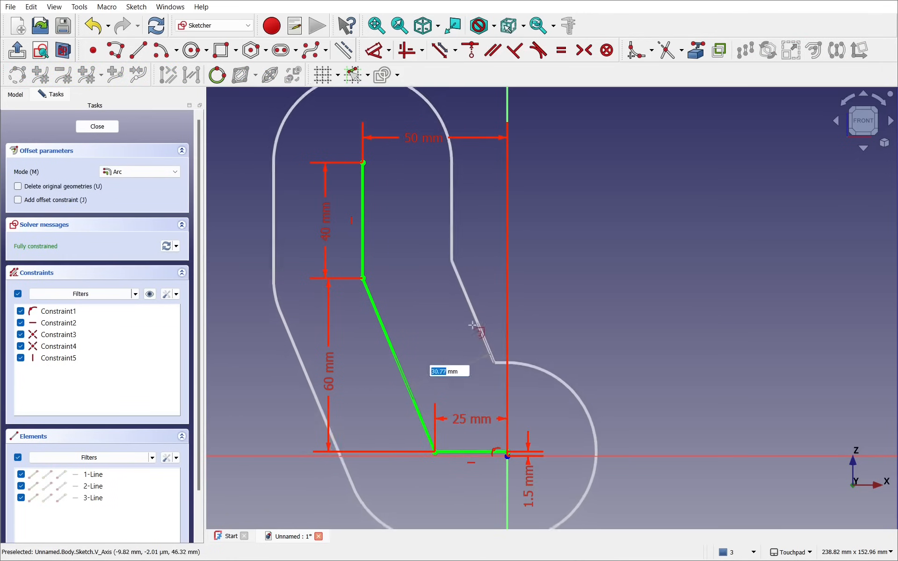
left_click(437, 369)
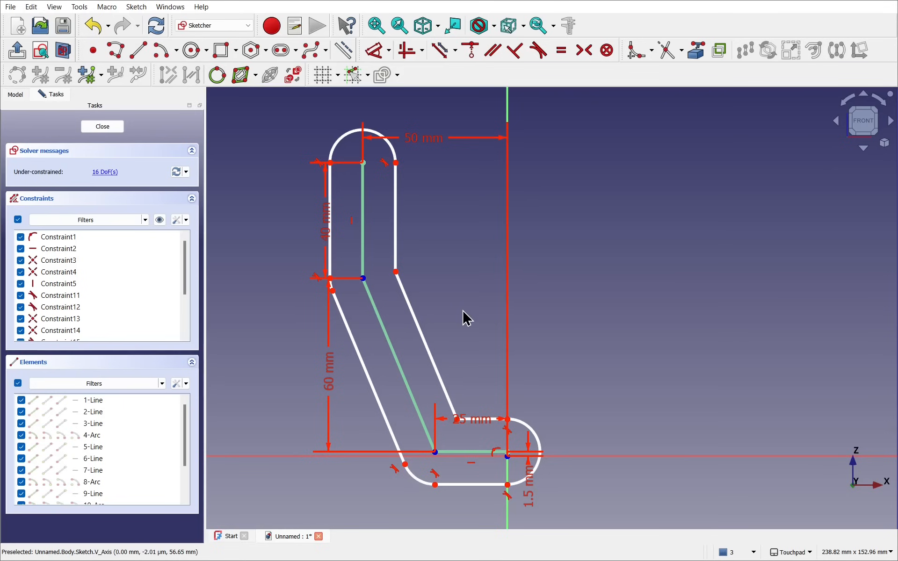
key("ctrl+z")
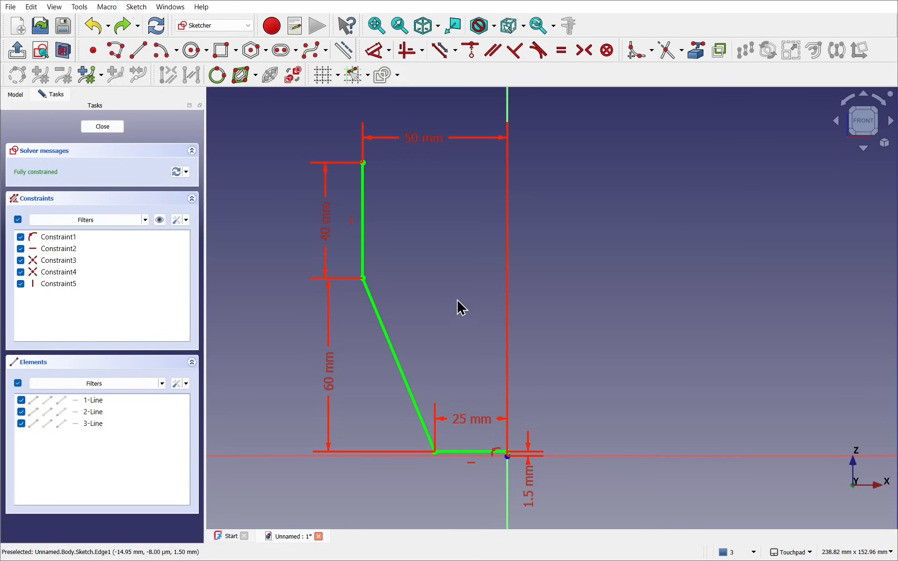
- Close the sketch and view the open profile line in the 3D view
left_click(103, 126)
scroll(499, 248, "down", 2)
mouse_move(506, 273)
middle_mouse_down("shift")
mouse_move(590, 385)
mouse_move(552, 412)
mouse_move(539, 403)
middle_mouse_up("shift")
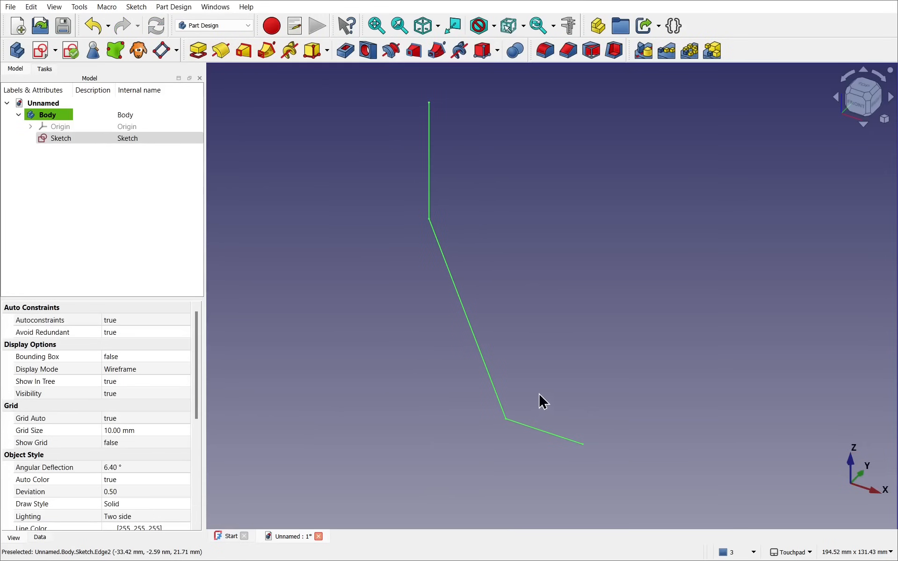
- Reopen the profile sketch and convert all three profile lines to construction geometry
double_click(81, 136)
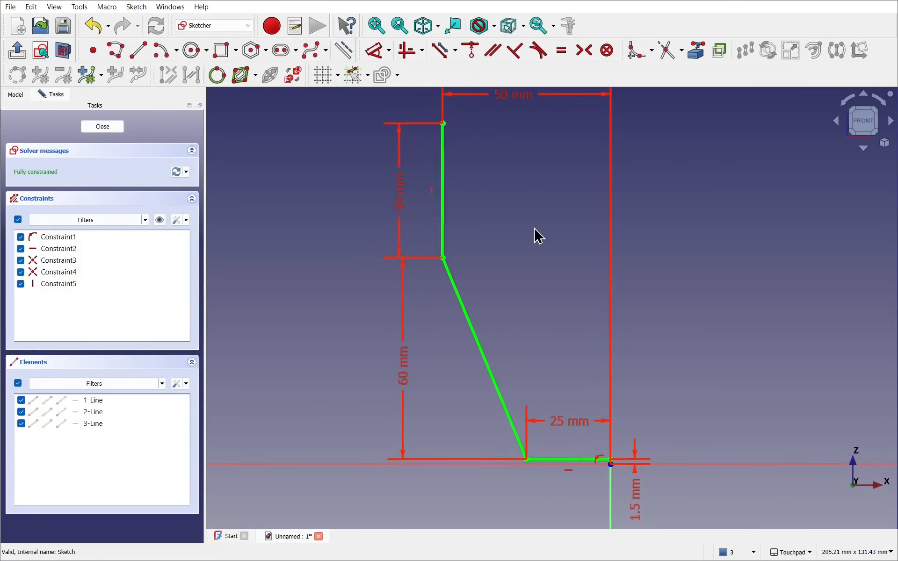
scroll(539, 236, "down", 2)
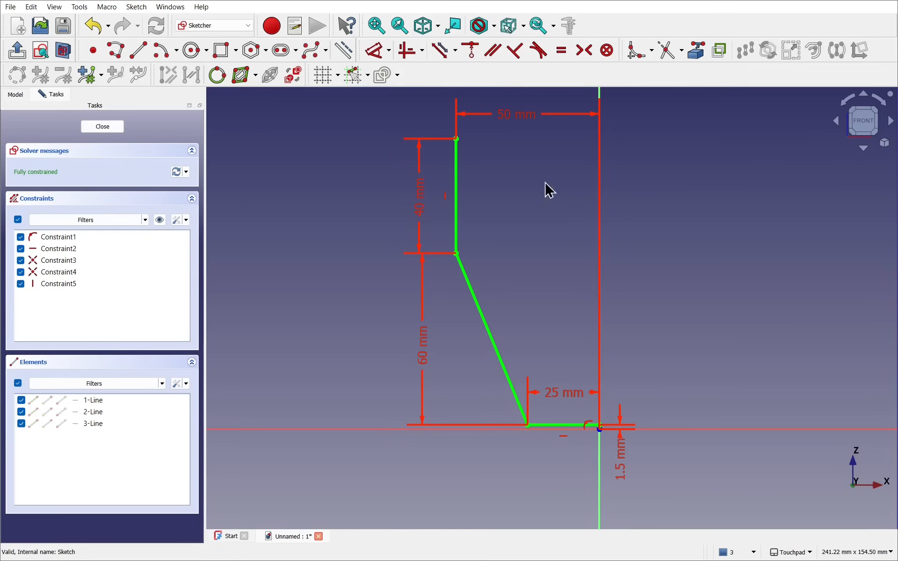
mouse_move(361, 104)
left_mouse_down()
mouse_move(445, 160)
mouse_move(577, 305)
mouse_move(454, 177)
mouse_move(588, 342)
mouse_move(666, 500)
left_mouse_up()
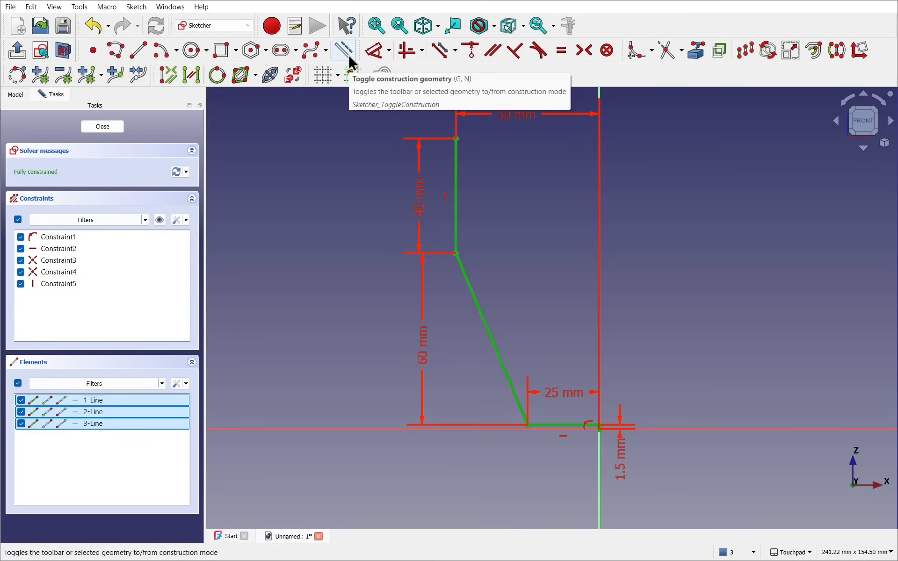
right_click(473, 216)
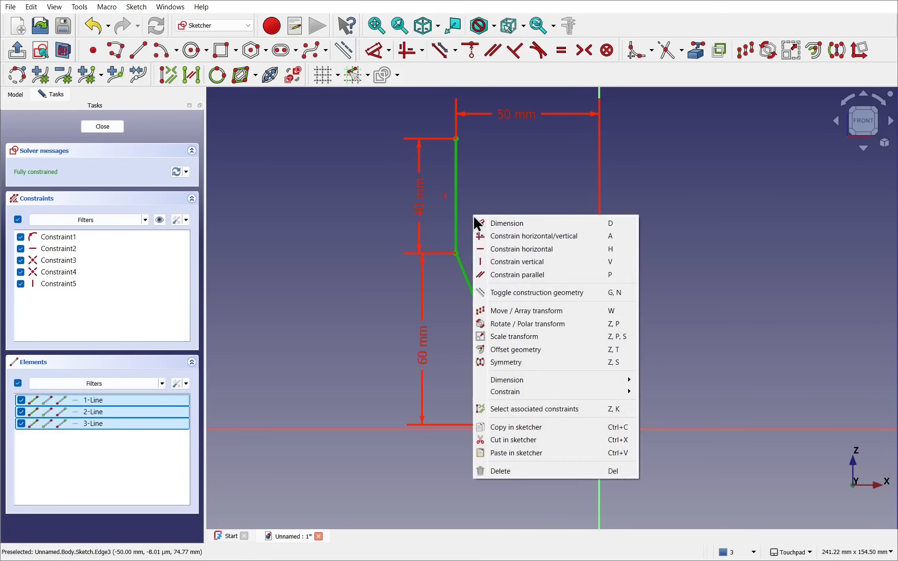
left_click(569, 292)
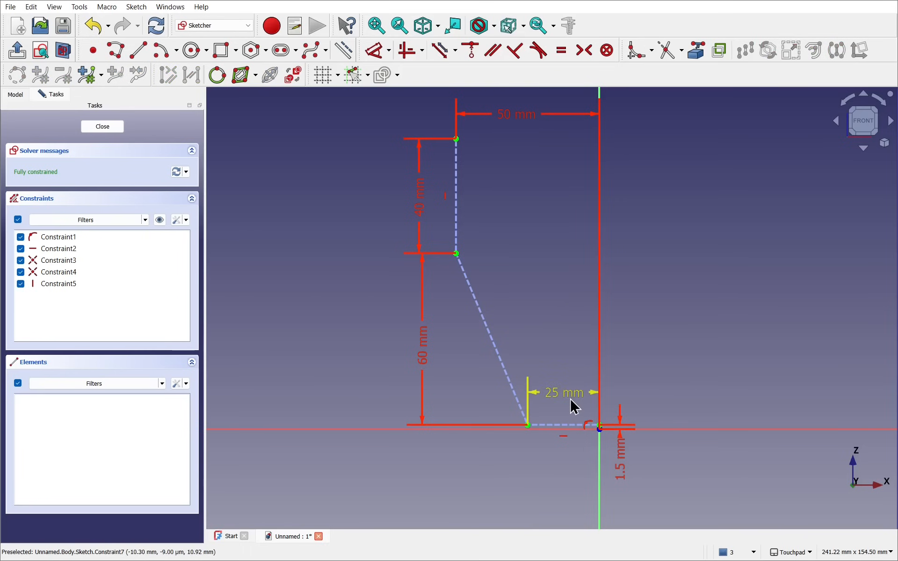
- Close the sketch to check how construction lines display in the 3D view, and reopen it for editing
left_click(97, 130)
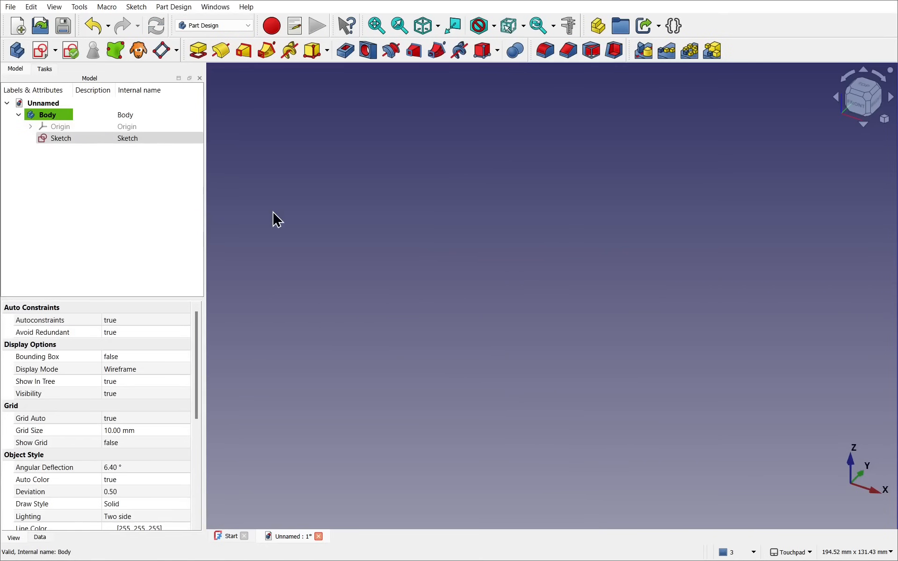
double_click(76, 138)
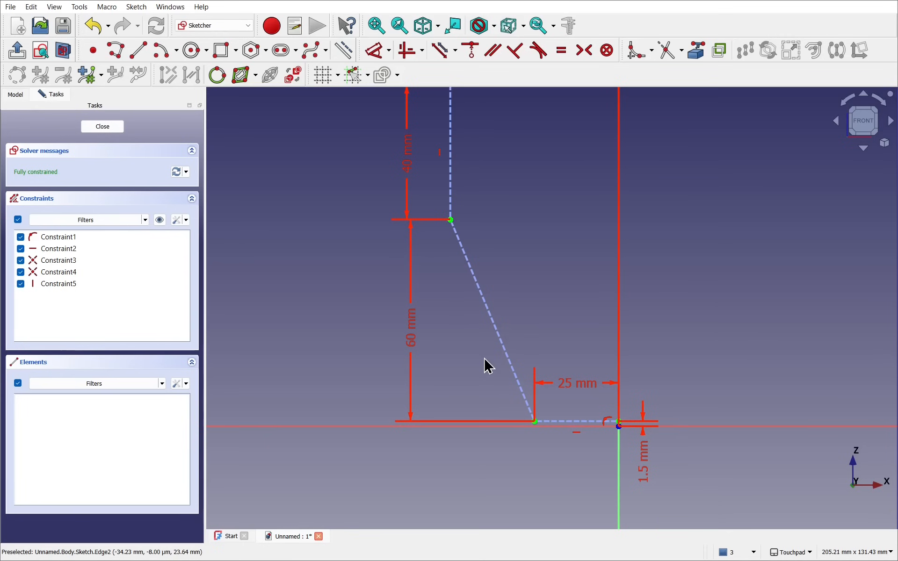
scroll(483, 358, "down", 2)
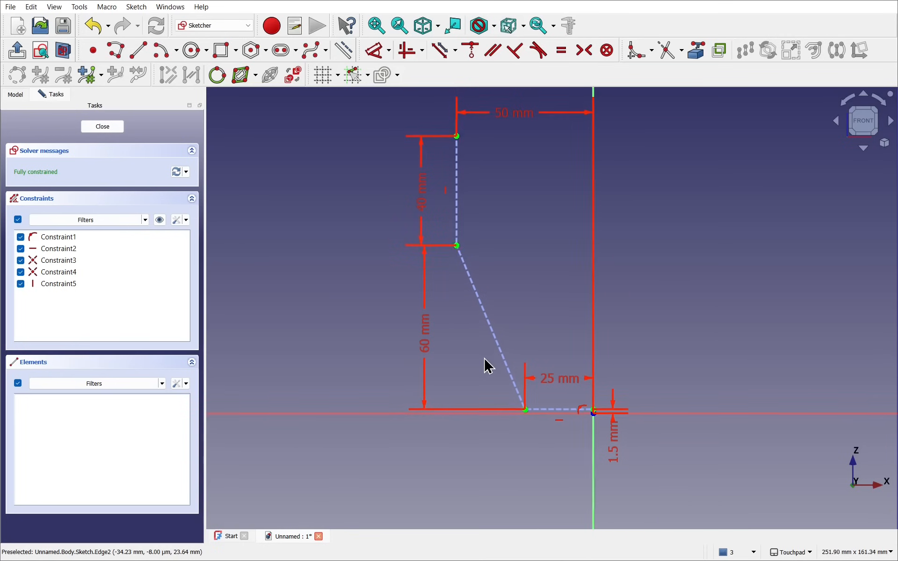
middle_click_drag(483, 358, 506, 410, "shift")
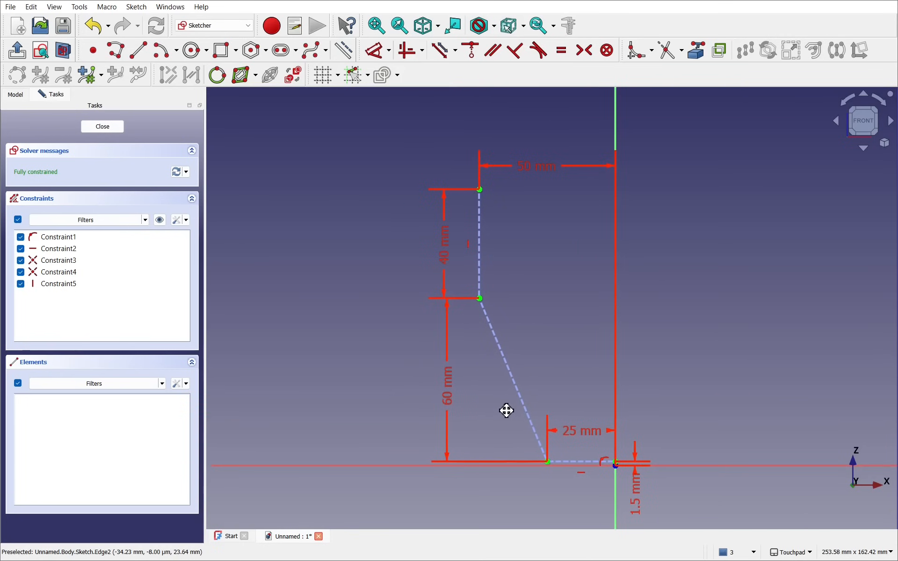
- Offset the three construction lines by 1.5 mm in Arc mode, adding an offset constraint and keeping the original lines
mouse_move(396, 139)
left_mouse_down()
mouse_move(715, 541)
mouse_move(695, 504)
left_mouse_up()
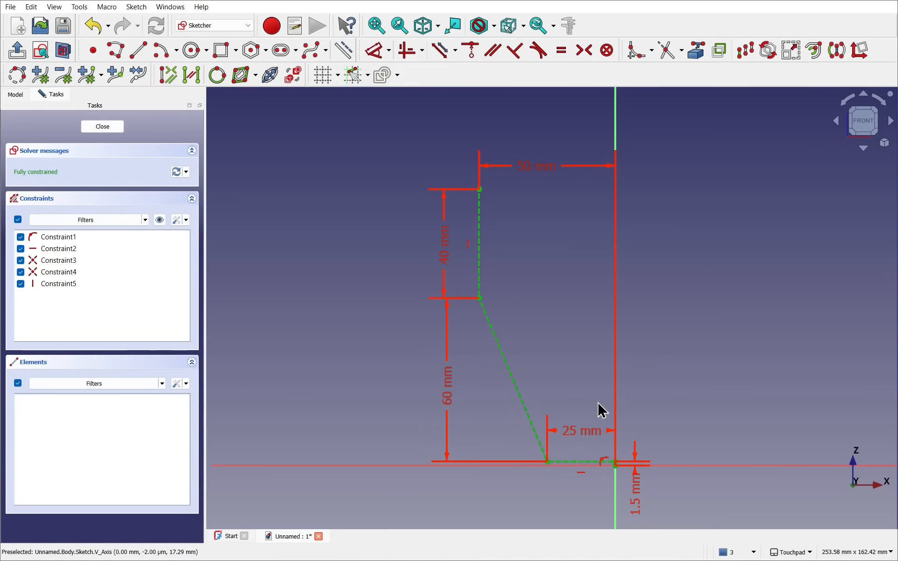
right_click(511, 325)
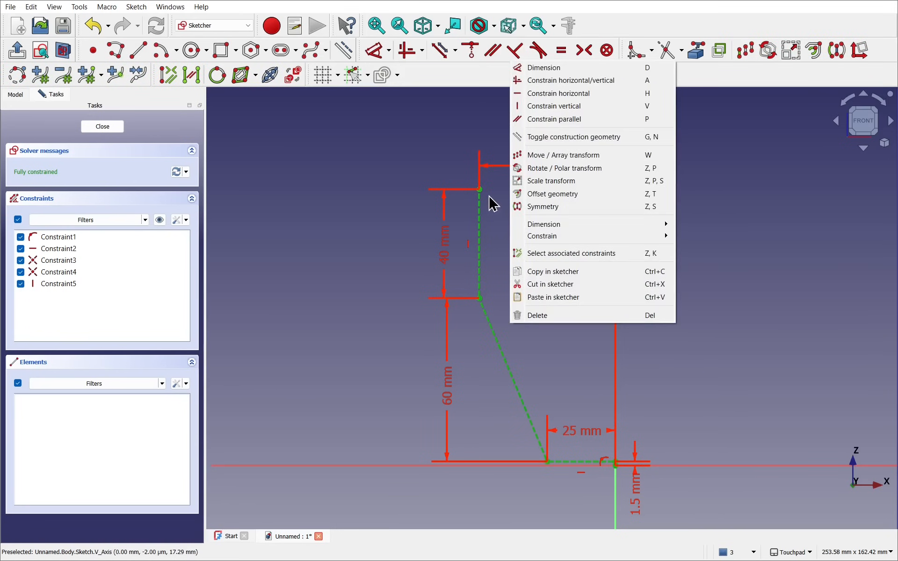
left_click(523, 192)
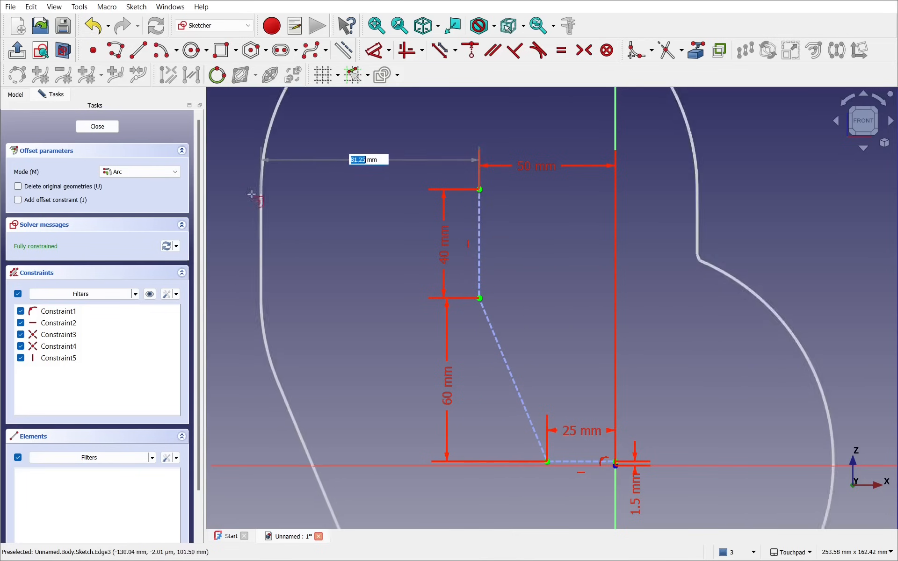
left_click(18, 200)
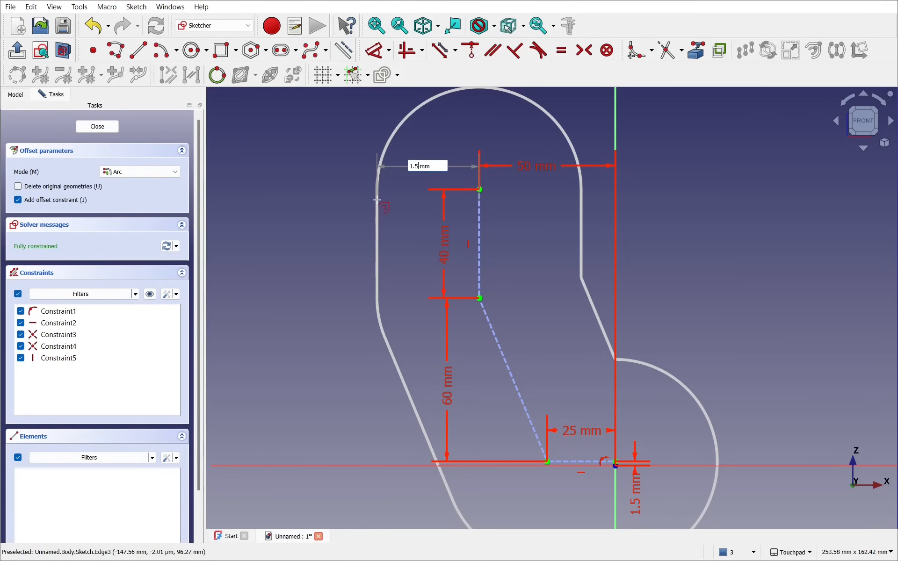
key("Return")
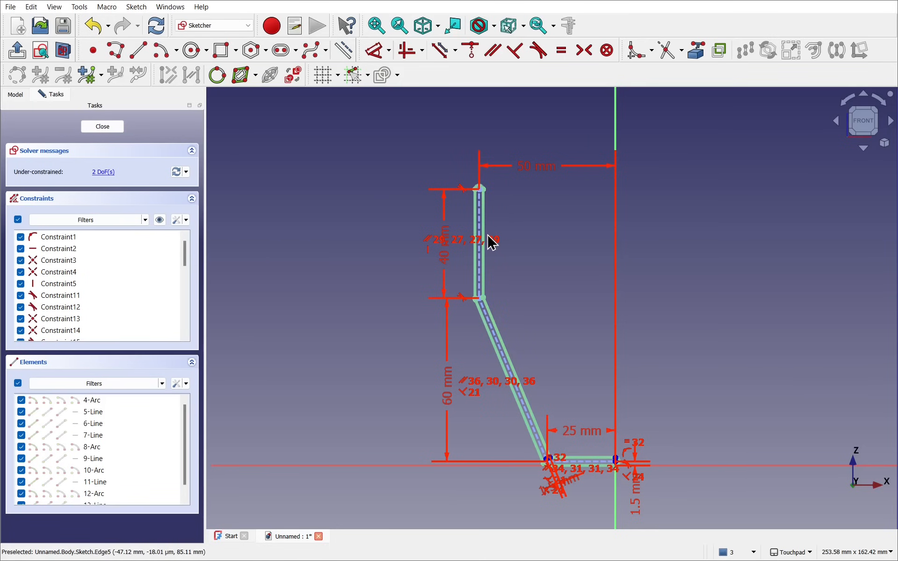
- Close the sketch to view the offset outline in 3D, and reopen it to examine the rounded base end at the vertical axis
left_click(100, 126)
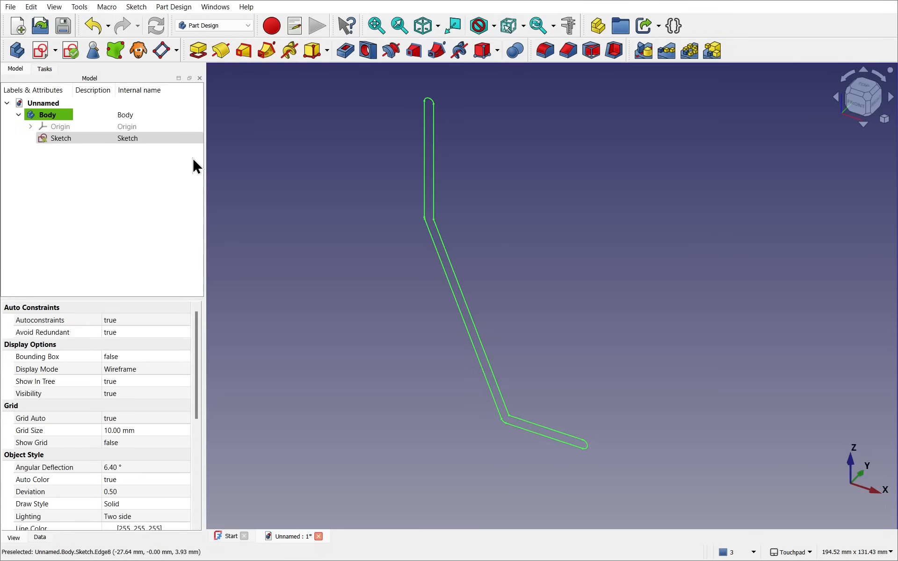
double_click(65, 139)
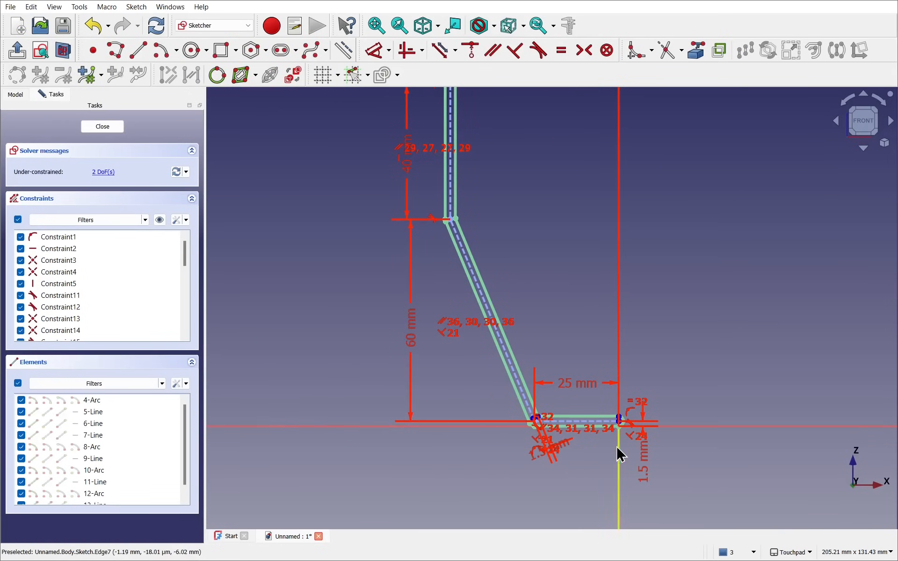
scroll(619, 429, "up", 1)
scroll(621, 428, "up", 20)
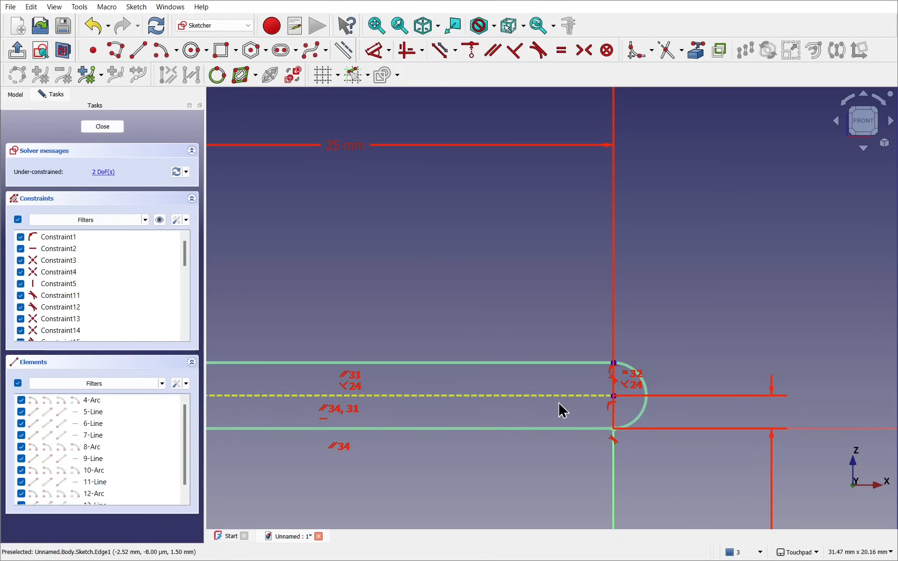
scroll(697, 431, "down", 7)
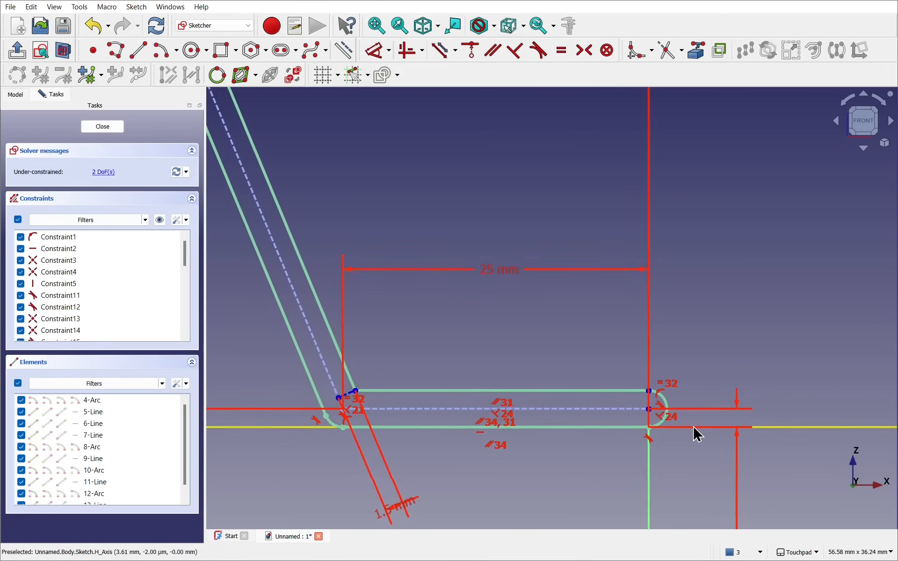
- Move the 1.5 mm dimension label closer to the base, and the 50 mm and 25 mm dimensions below the profile
scroll(681, 464, "down", 3)
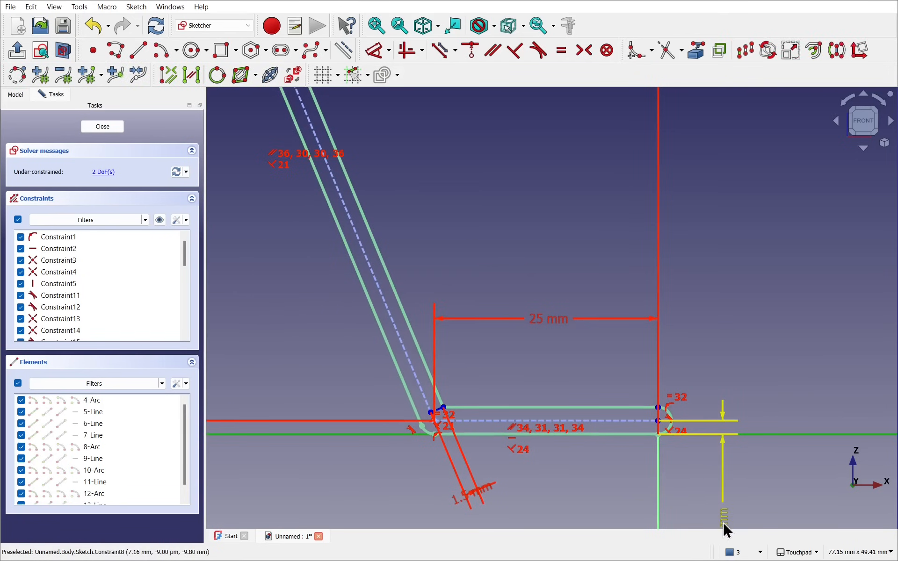
left_click_drag(721, 488, 719, 469)
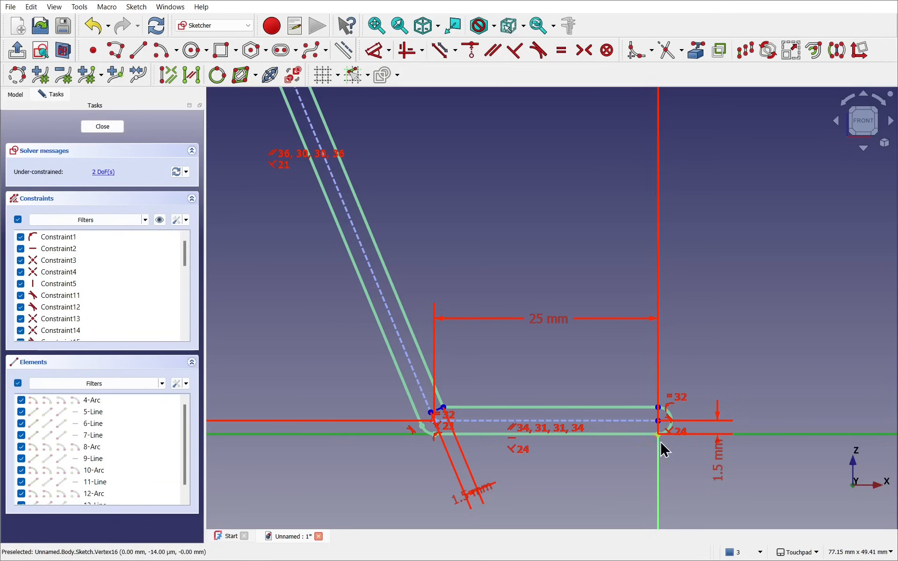
scroll(678, 456, "up", 5)
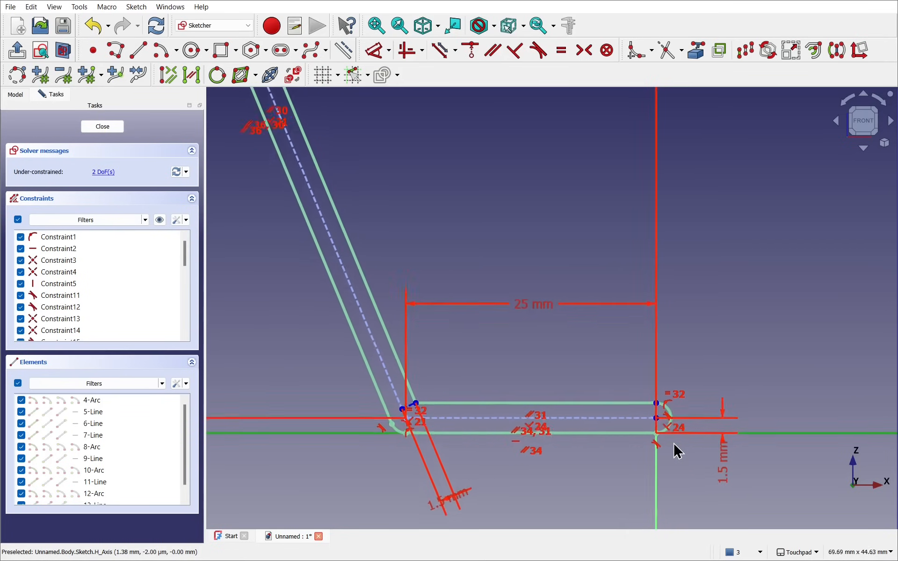
scroll(674, 444, "up", 1)
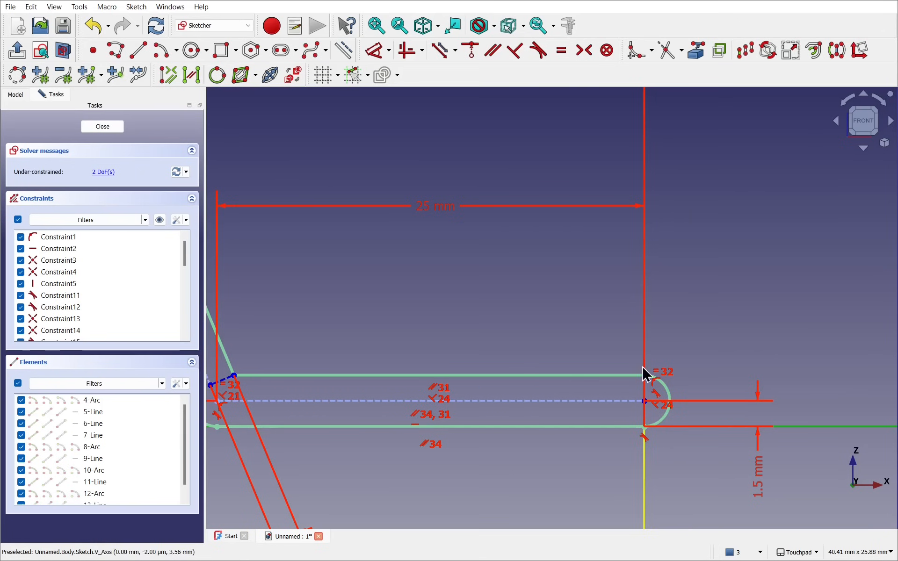
scroll(642, 344, "down", 15)
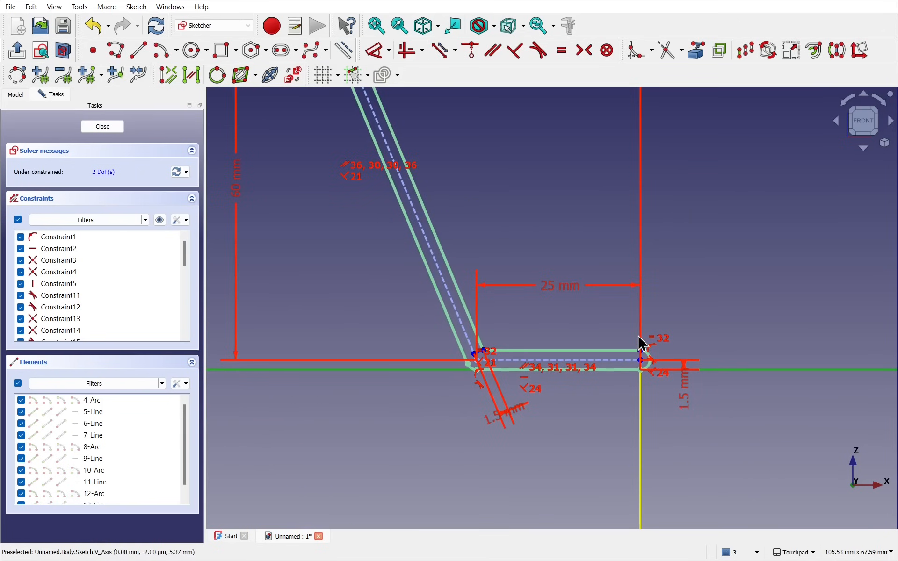
scroll(640, 215, "down", 12)
scroll(640, 215, "down", 3)
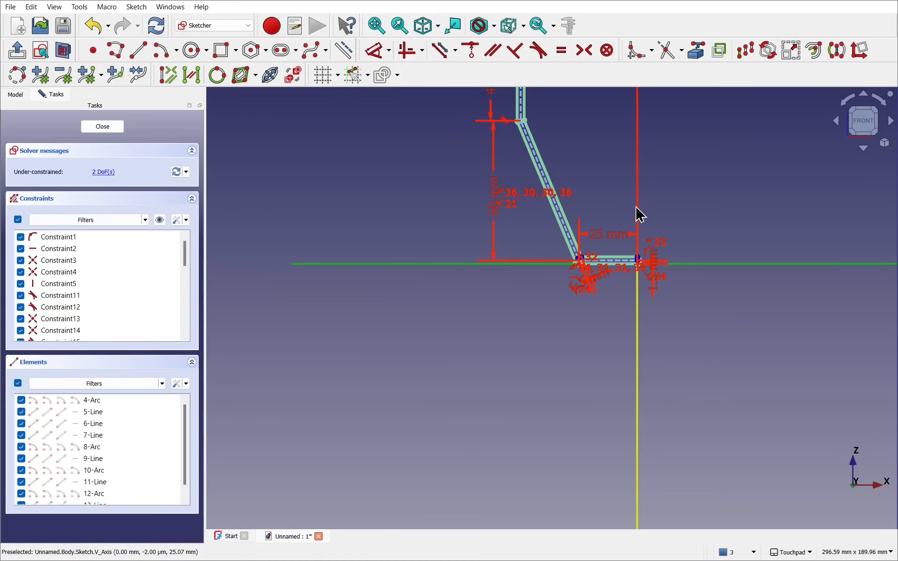
mouse_move(658, 184)
middle_mouse_down("shift")
mouse_move(627, 353)
mouse_move(633, 340)
middle_mouse_up("shift")
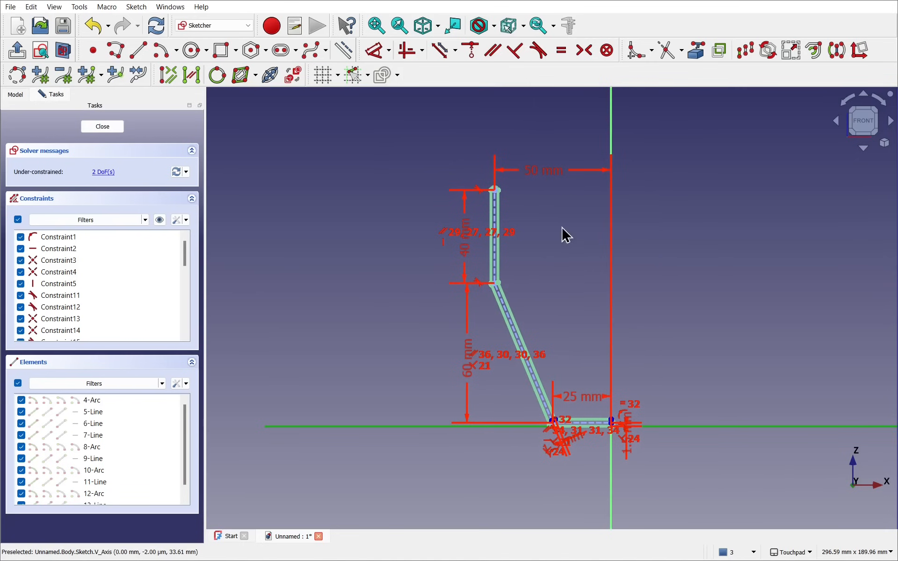
left_click_drag(545, 188, 560, 466)
scroll(617, 421, "up", 15)
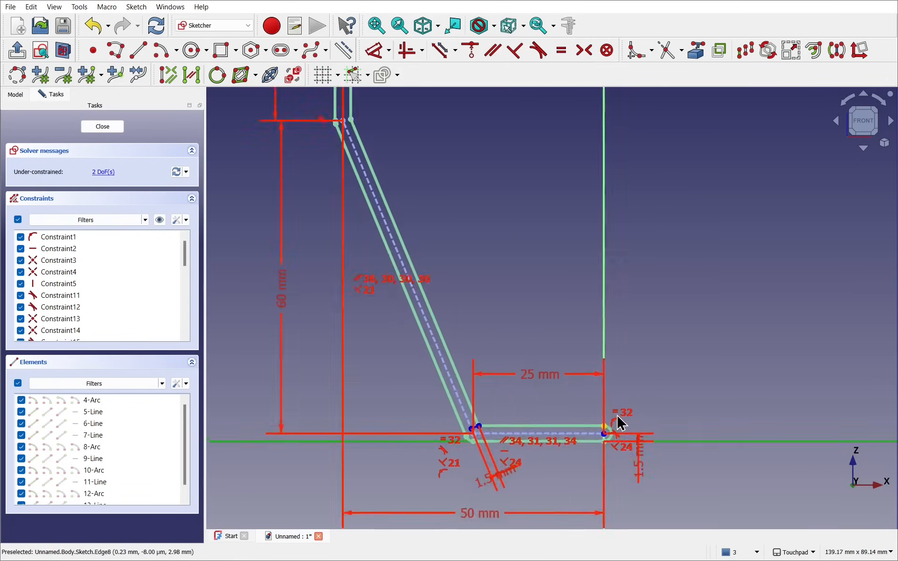
scroll(596, 471, "up", 8)
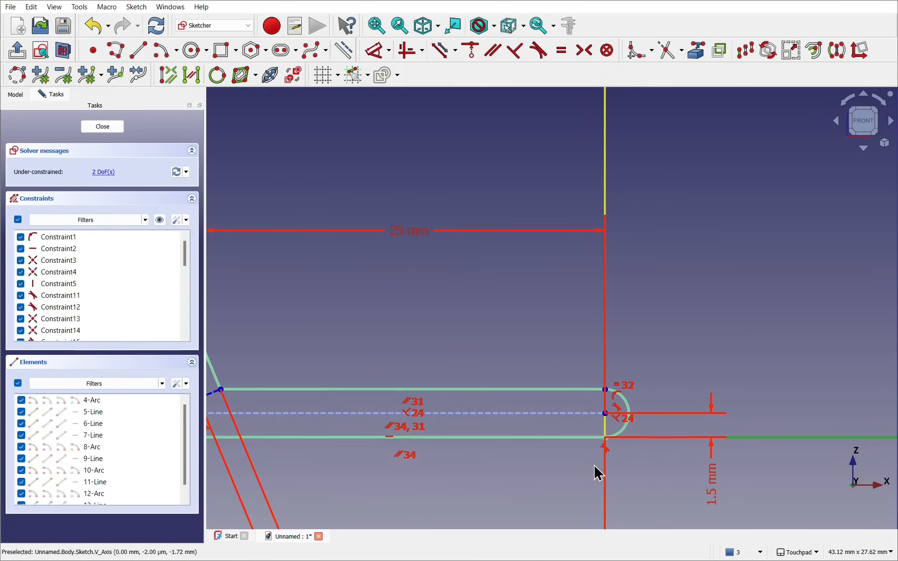
left_click_drag(422, 233, 463, 483)
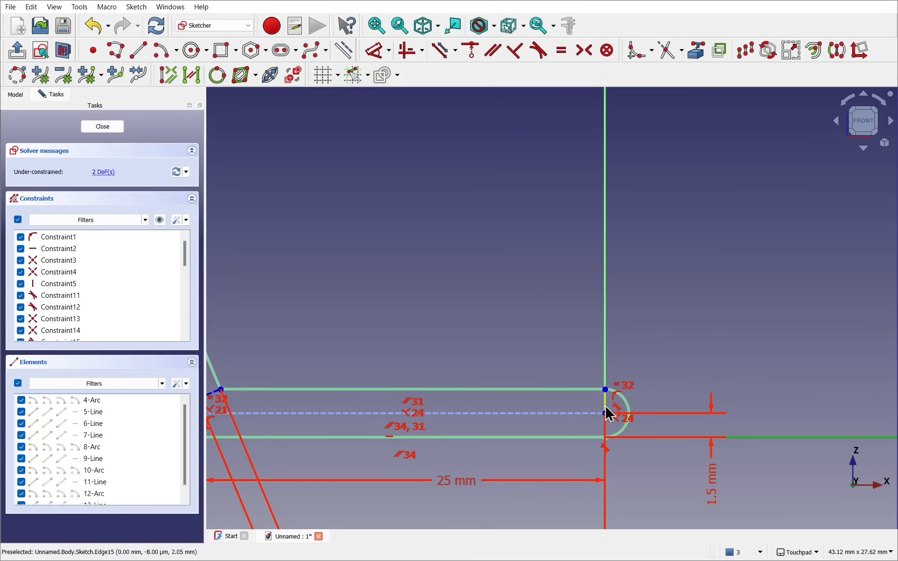
- Delete the arc closing the base end and draw a vertical line in its place from the inner base corner down to the origin
left_click(622, 428)
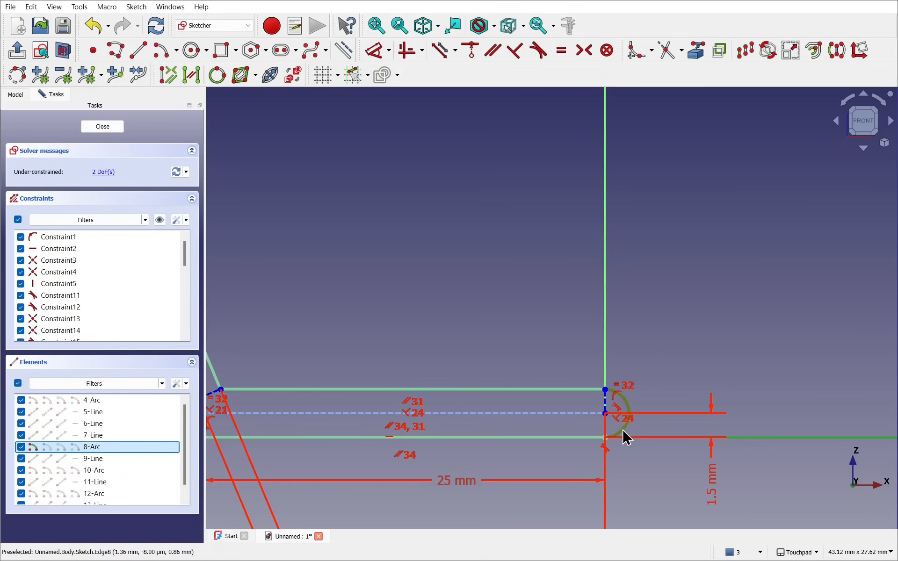
key("Delete")
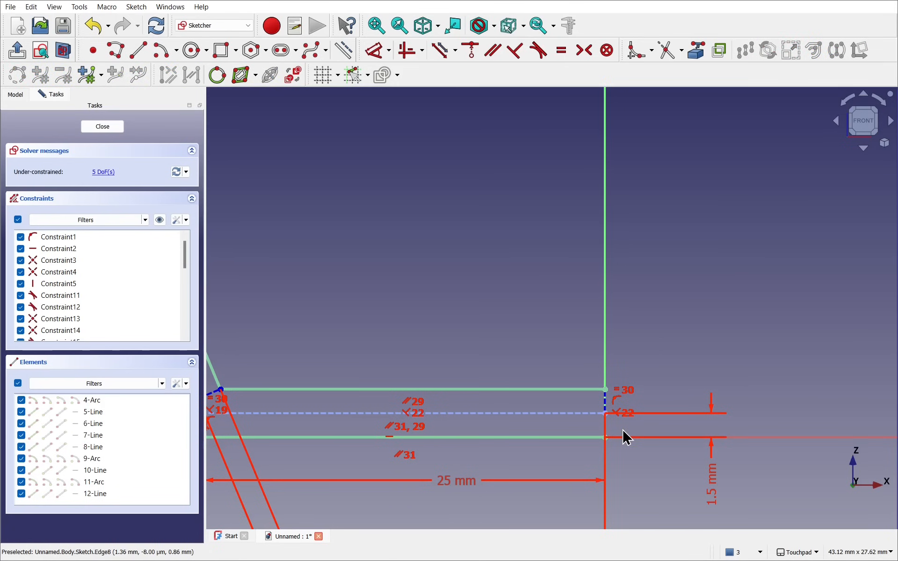
left_click(137, 50)
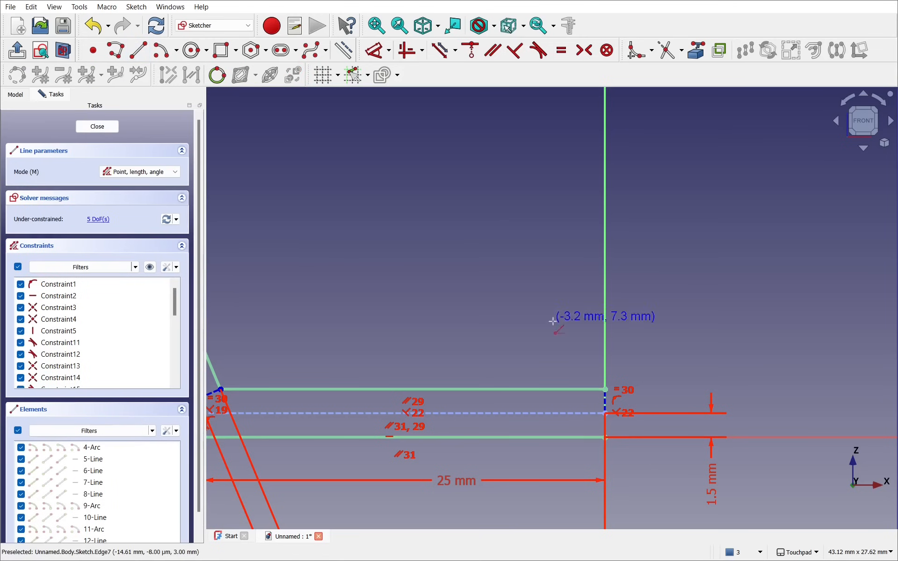
left_click(604, 389)
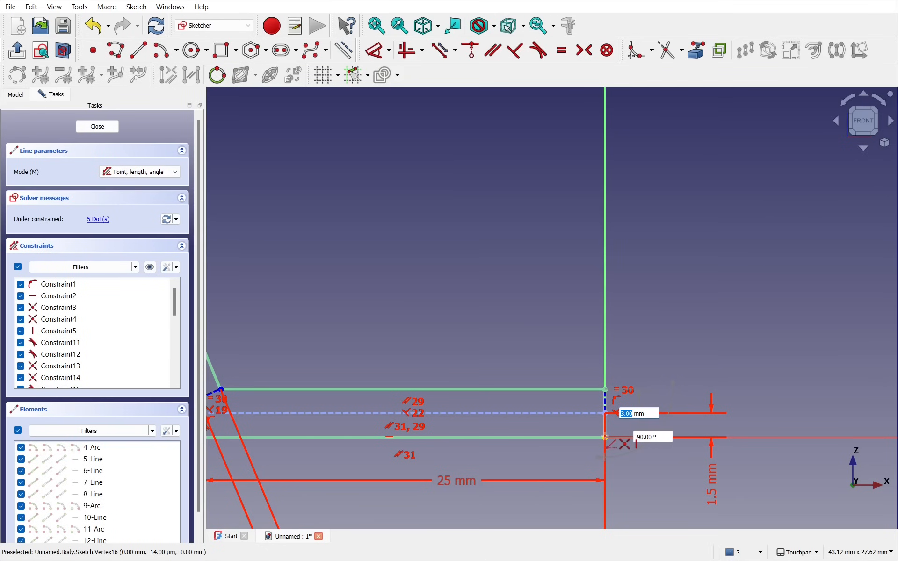
left_click(604, 437)
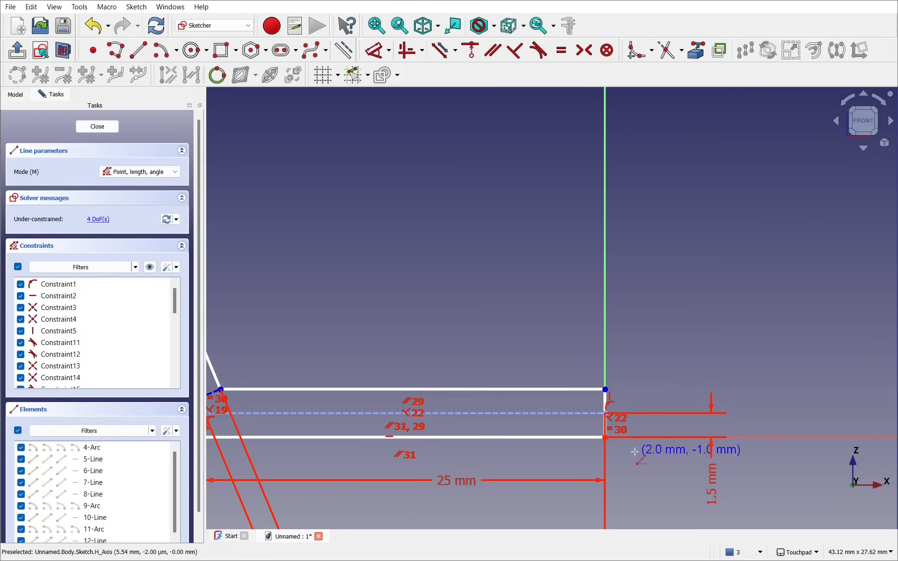
key("Escape")
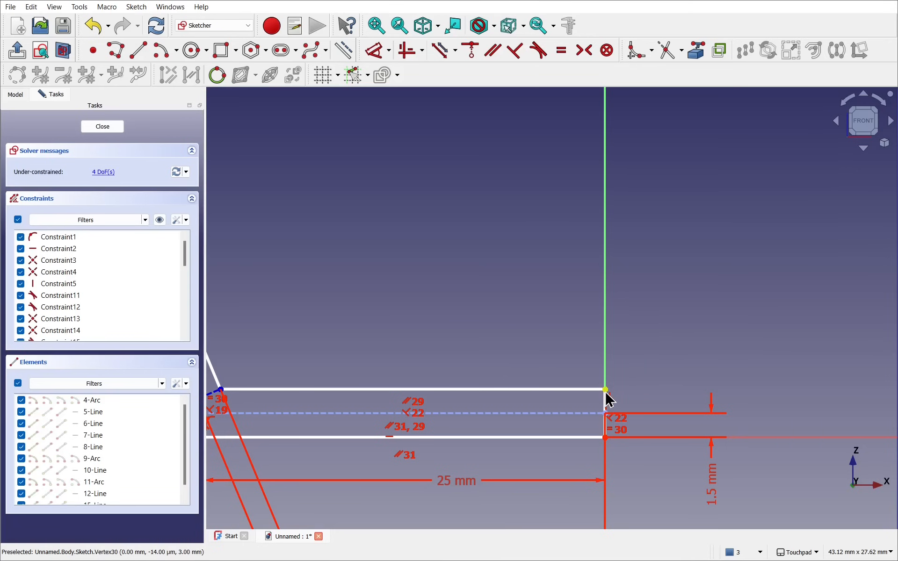
- Constrain the upper corner of the base's end line onto the vertical axis and the lower corner to the origin
mouse_move(605, 392)
left_mouse_down()
mouse_move(607, 404)
mouse_move(587, 415)
mouse_move(615, 416)
mouse_move(597, 414)
left_mouse_up()
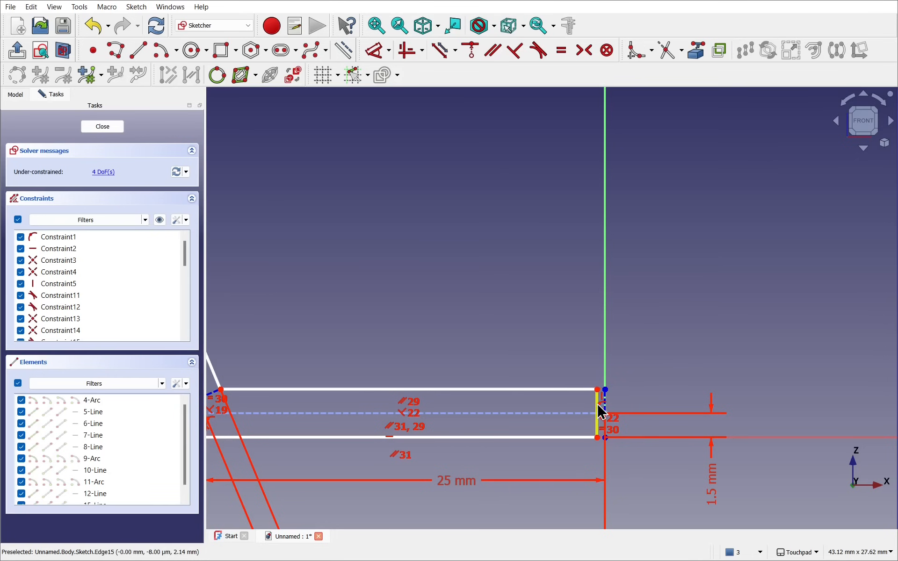
left_click(596, 401)
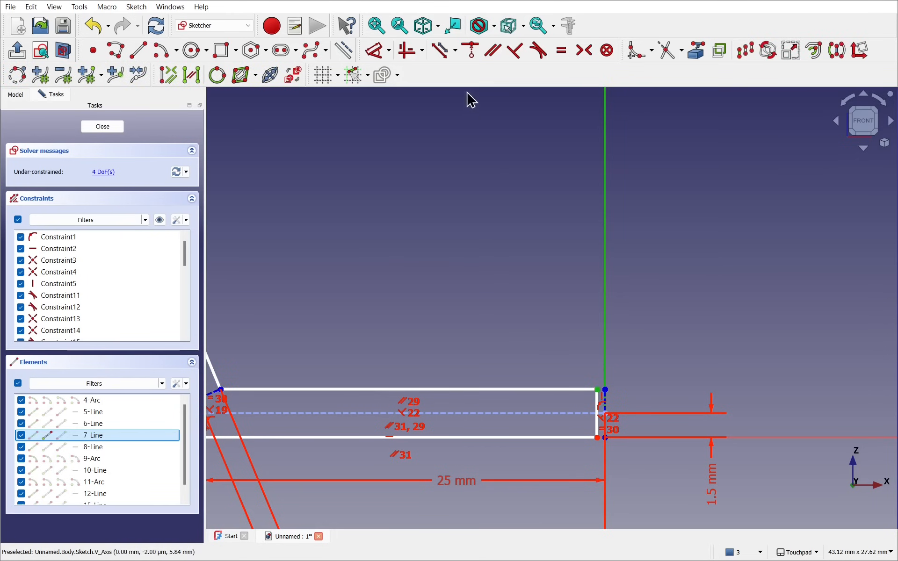
left_click(475, 59)
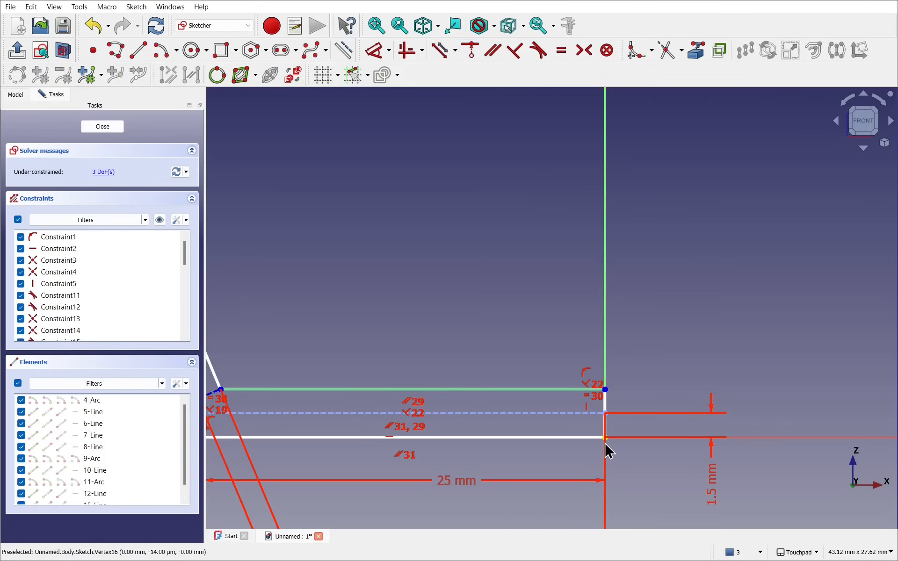
mouse_move(605, 437)
left_mouse_down()
mouse_move(605, 465)
mouse_move(606, 450)
left_mouse_up()
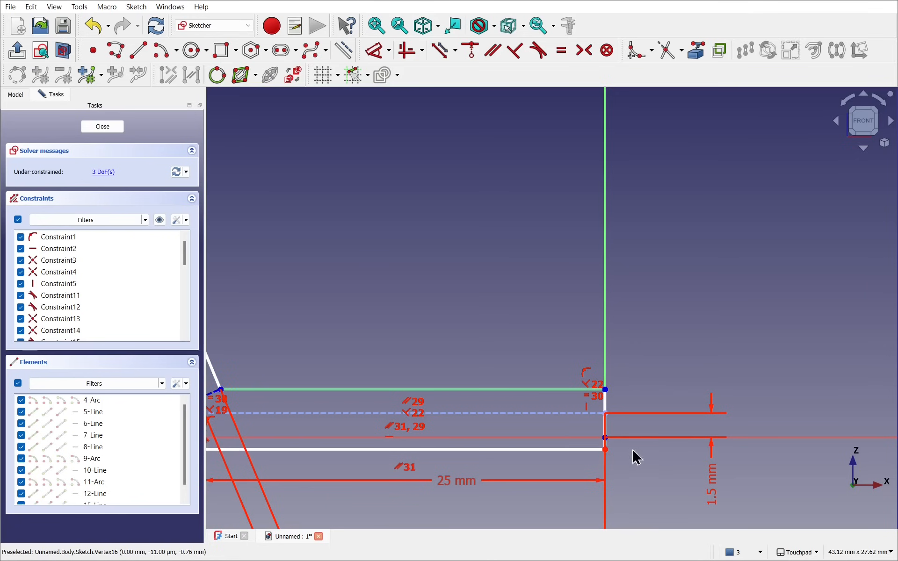
left_click(605, 449)
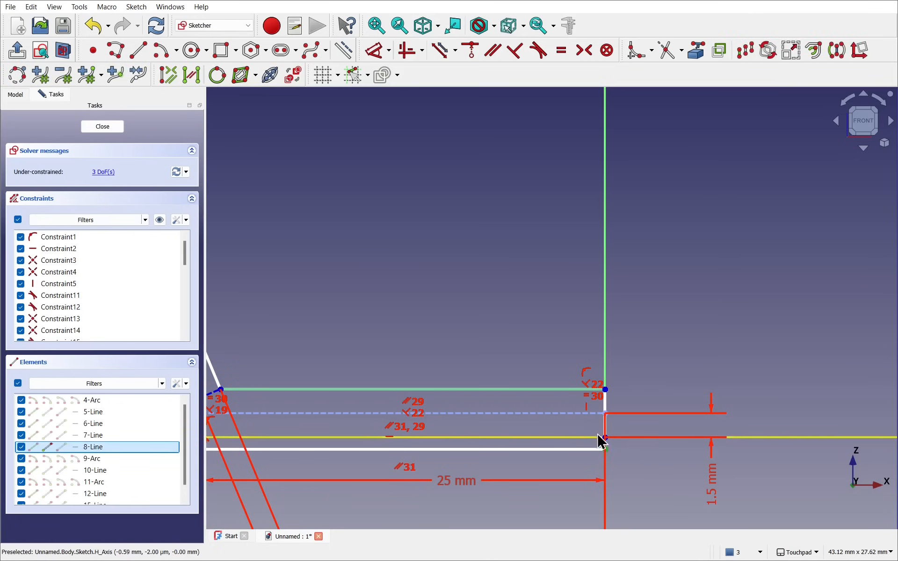
left_click(604, 437)
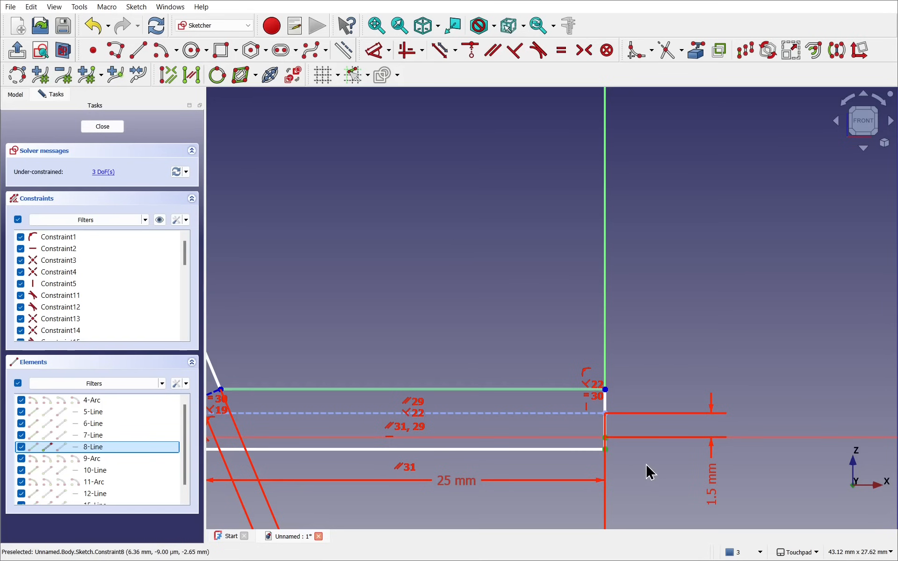
left_click(469, 54)
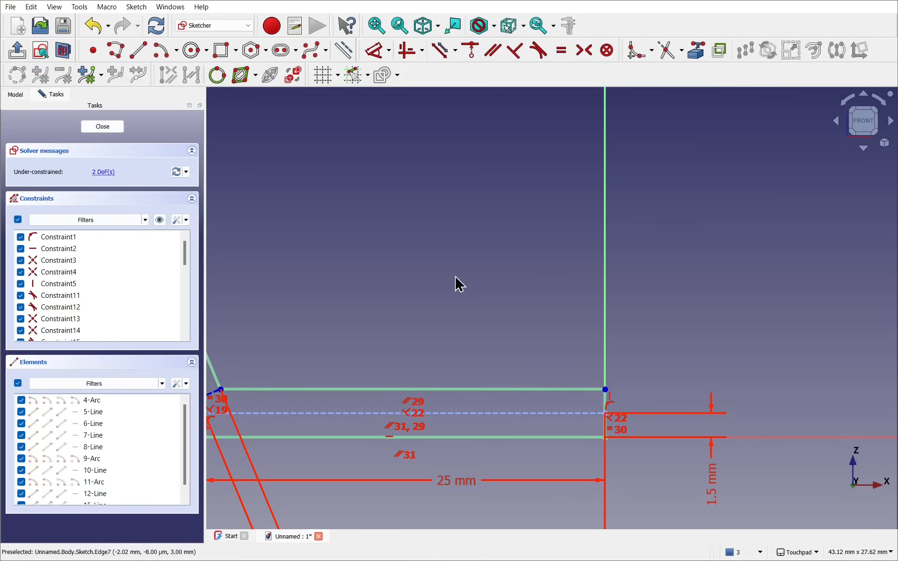
- Close the sketch and set up a 360° Revolution of the profile about the vertical sketch axis
scroll(457, 283, "down", 5)
scroll(455, 276, "down", 2)
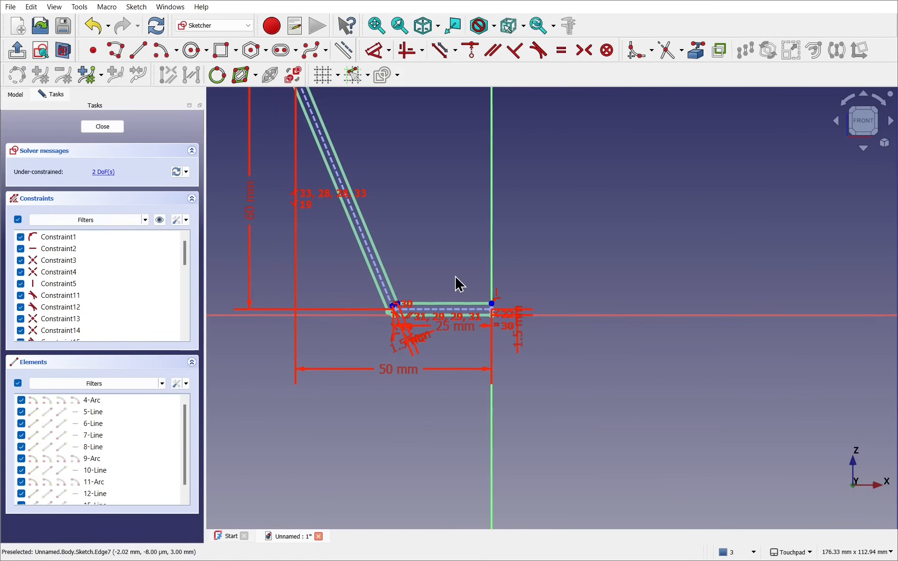
left_click(89, 129)
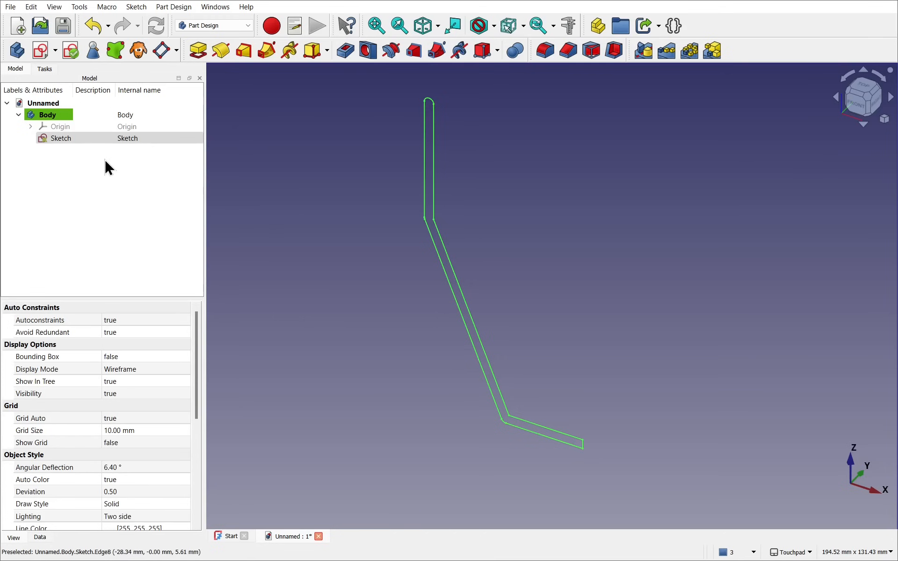
left_click(61, 139)
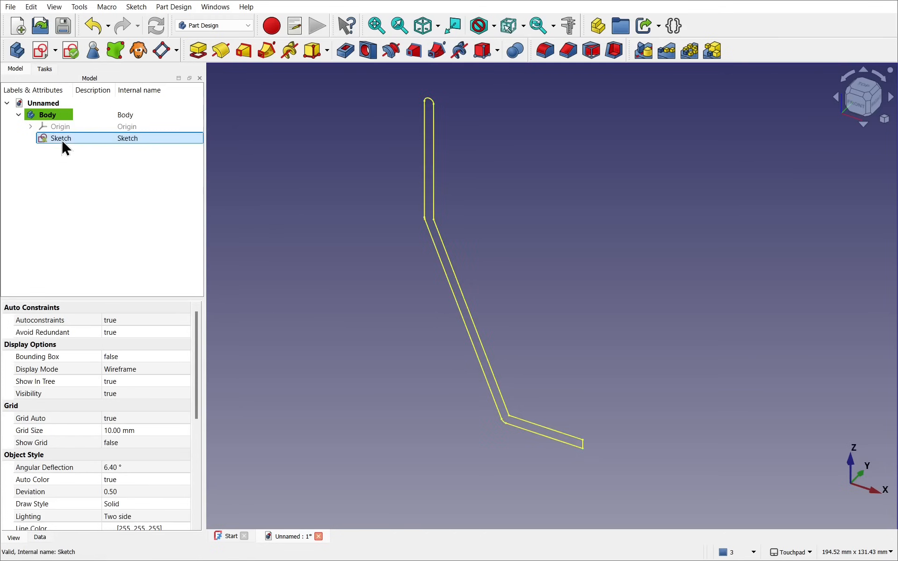
left_click(221, 57)
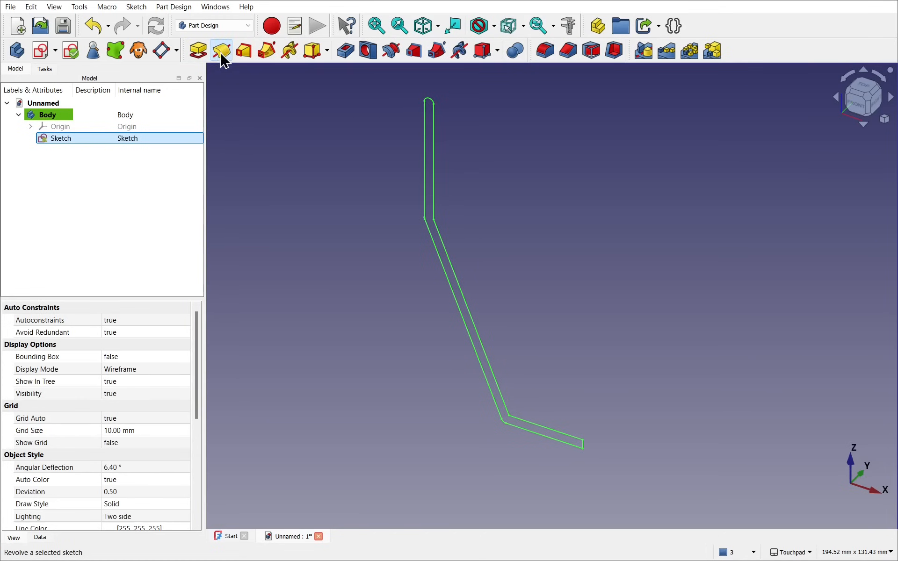
scroll(331, 170, "down", 5)
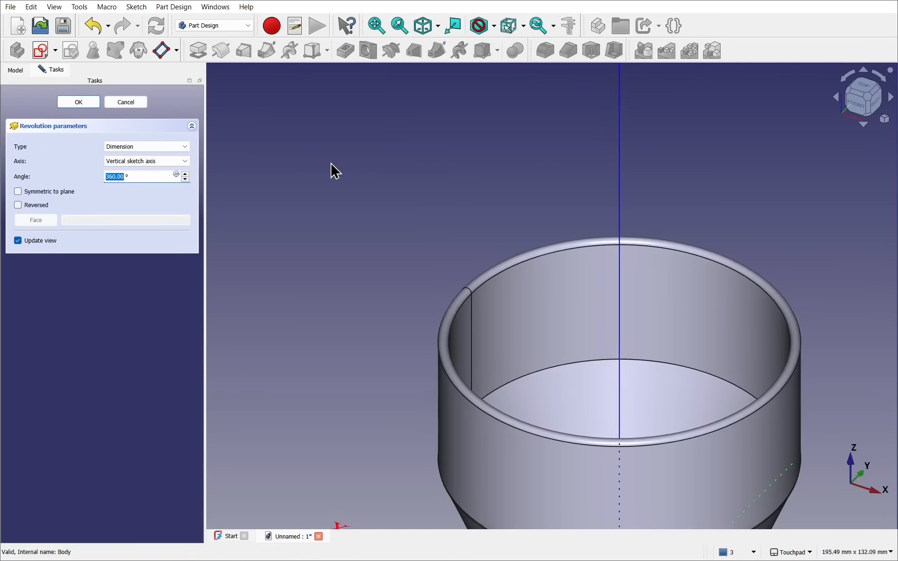
scroll(331, 170, "down", 1)
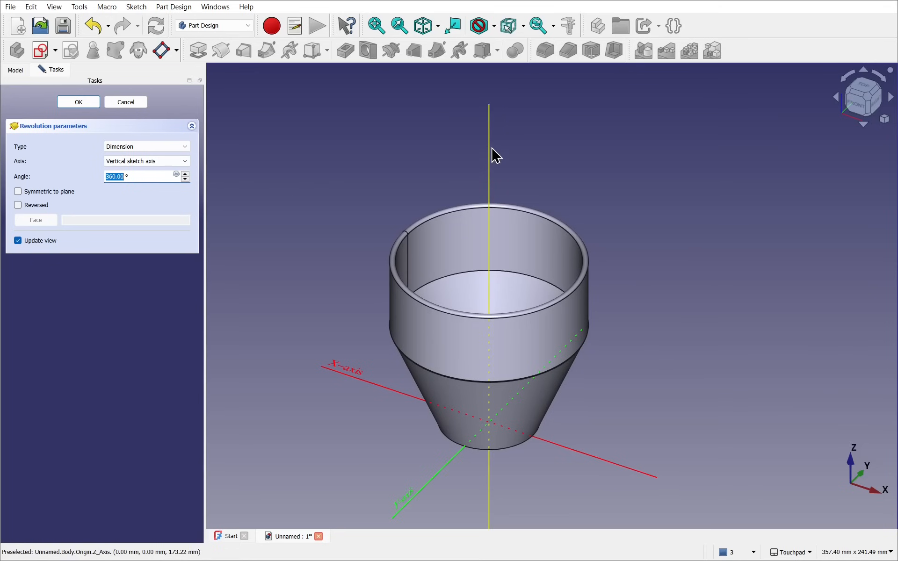
- Try the horizontal sketch axis and Base Z axis for the revolution, and finish it about the vertical sketch axis
left_click(145, 159)
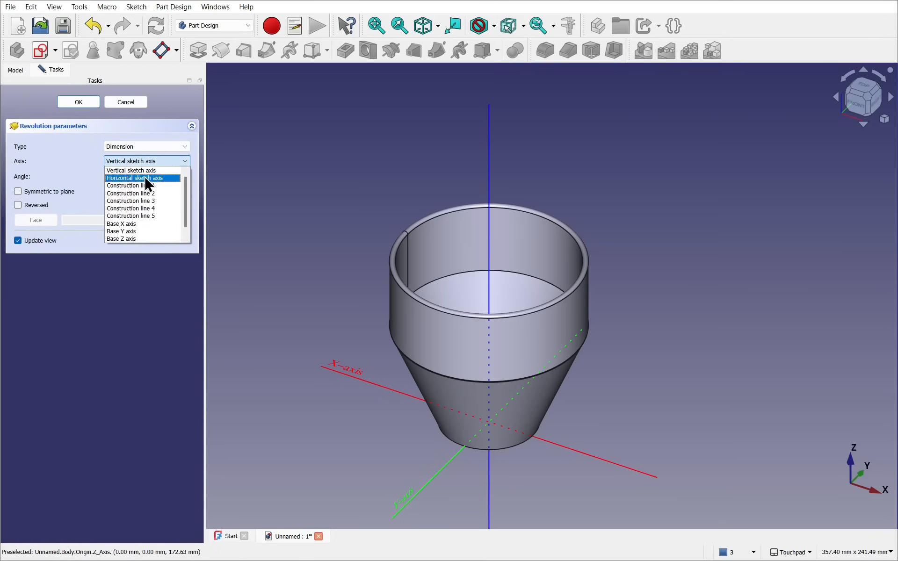
left_click(147, 183)
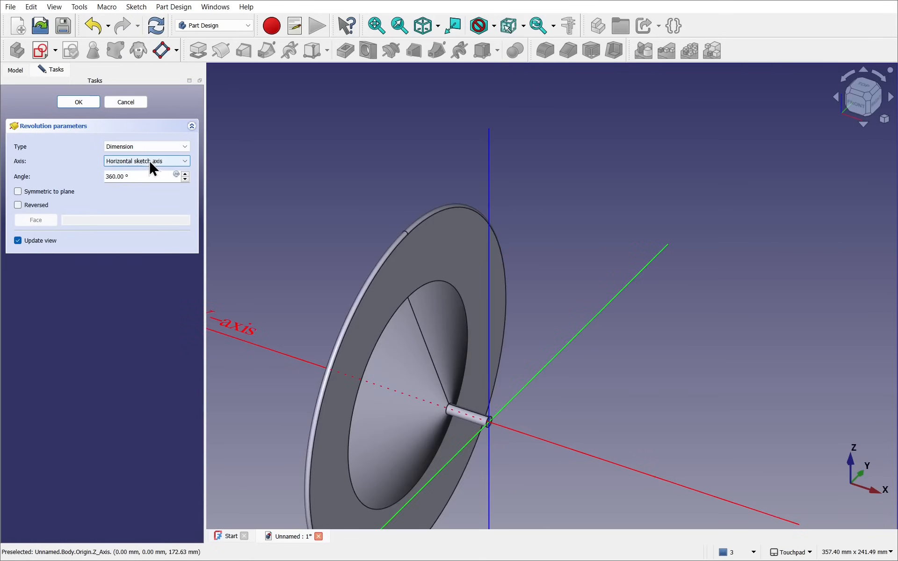
left_click(149, 160)
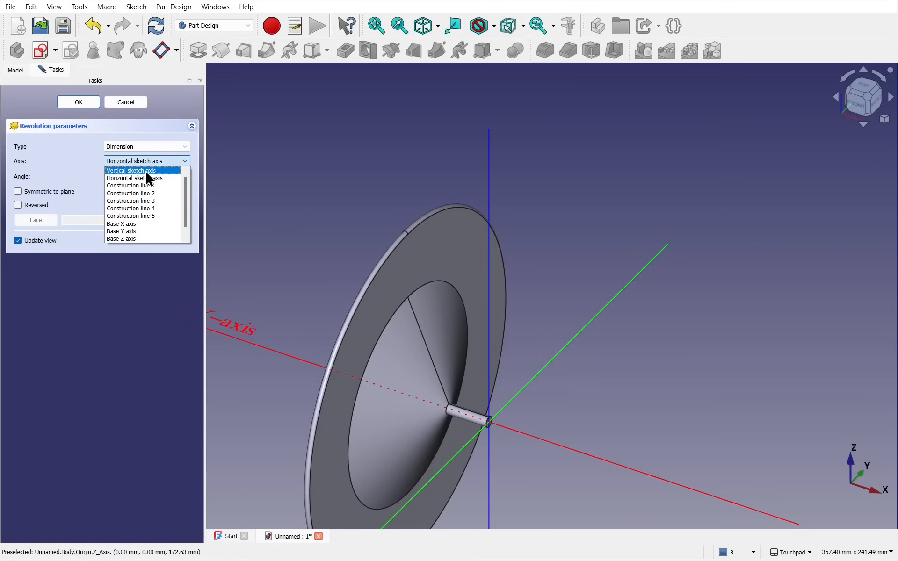
left_click(140, 239)
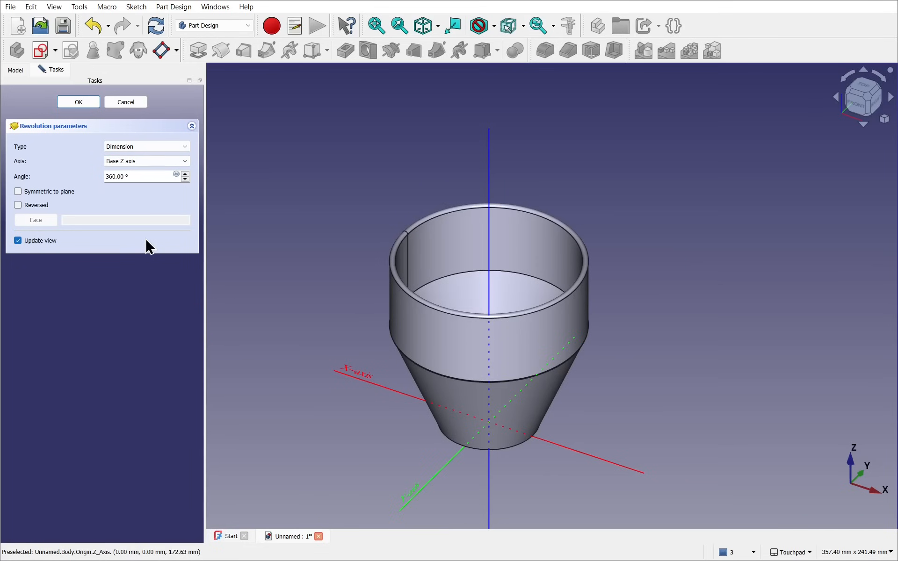
left_click(145, 158)
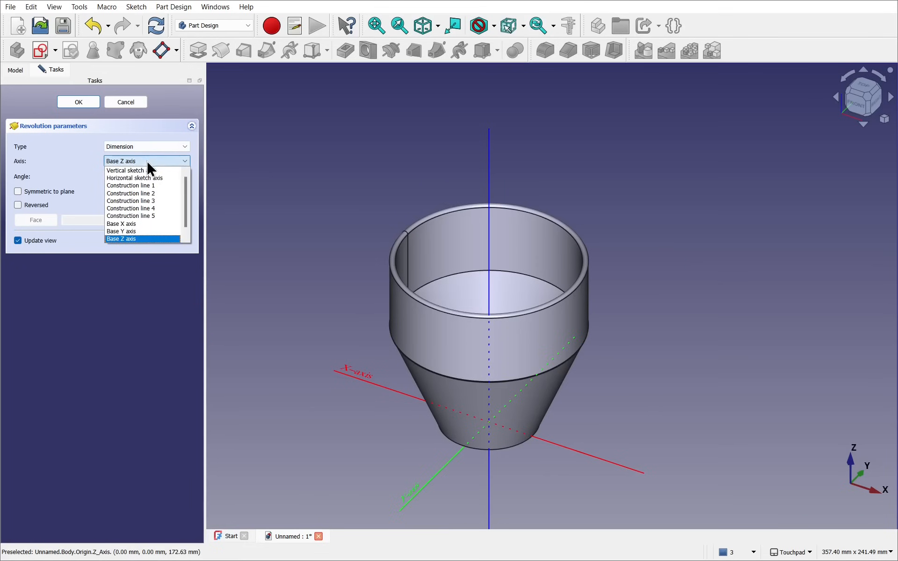
left_click(153, 171)
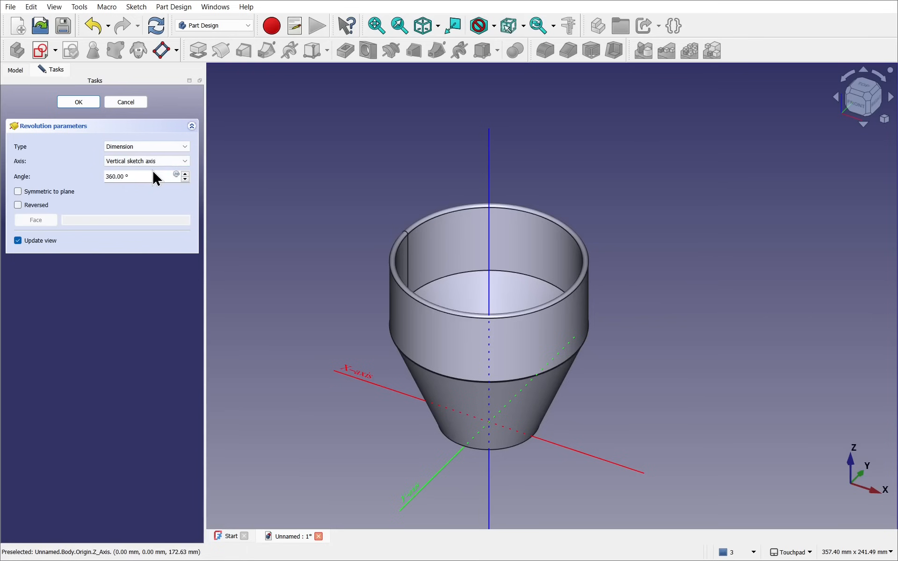
left_click(79, 102)
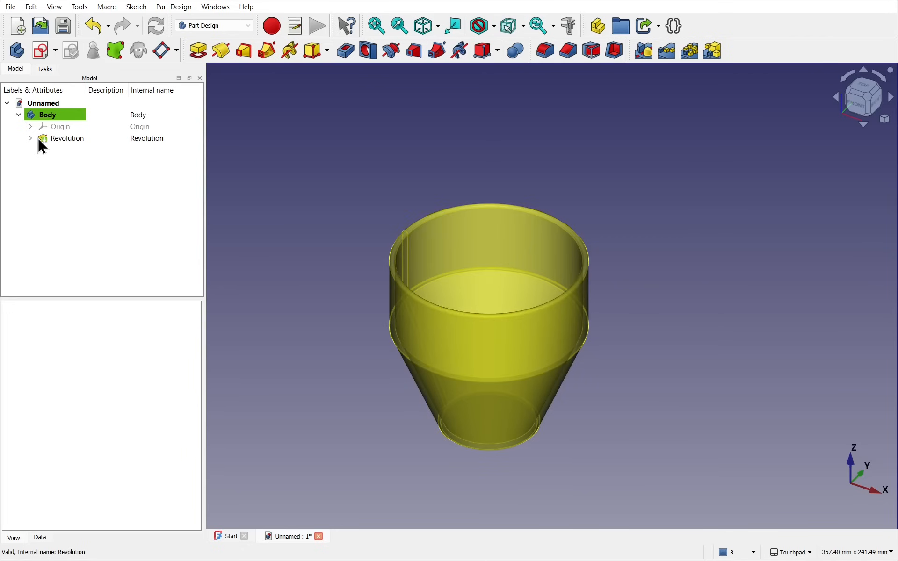
- Expand the Revolution in the model tree to examine the sketch nested under it, and clear the selection
left_click(52, 138)
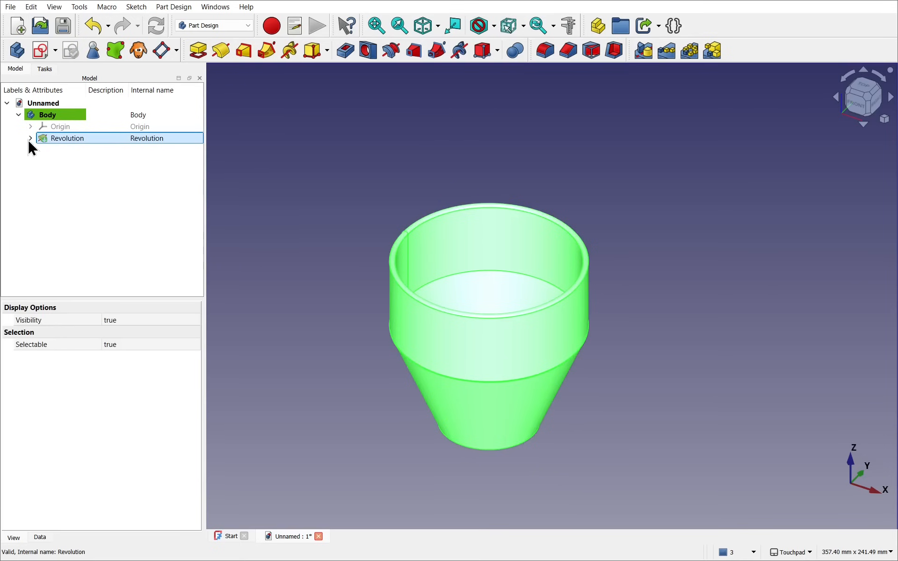
left_click(30, 139)
left_click(63, 149)
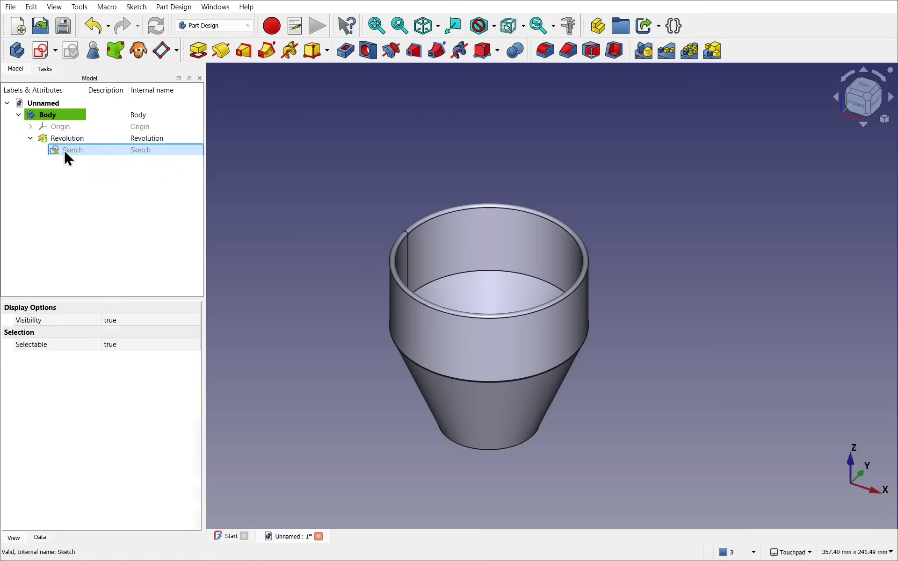
left_click(350, 223)
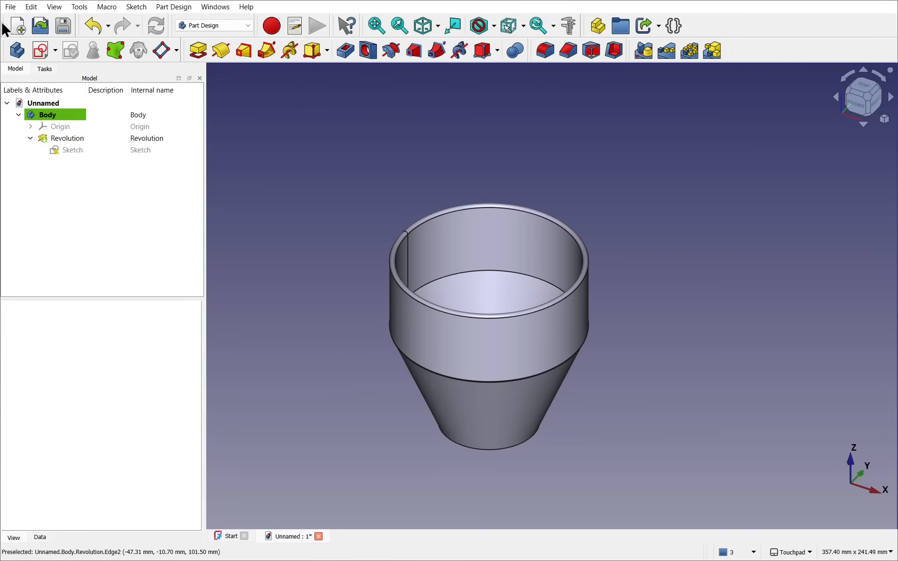
- Save the document as MugDemo.FCStd in the 12ExerciseMug folder
left_click(10, 8)
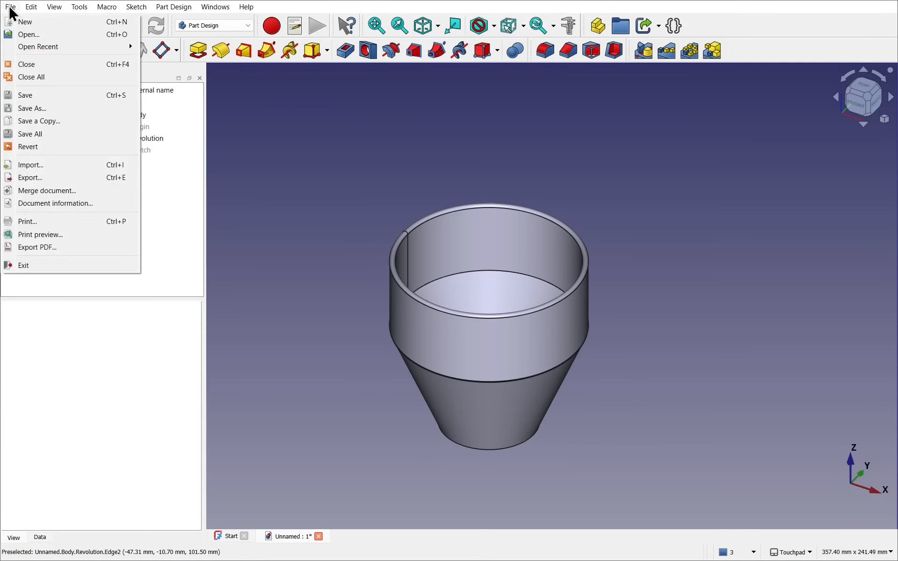
left_click(47, 107)
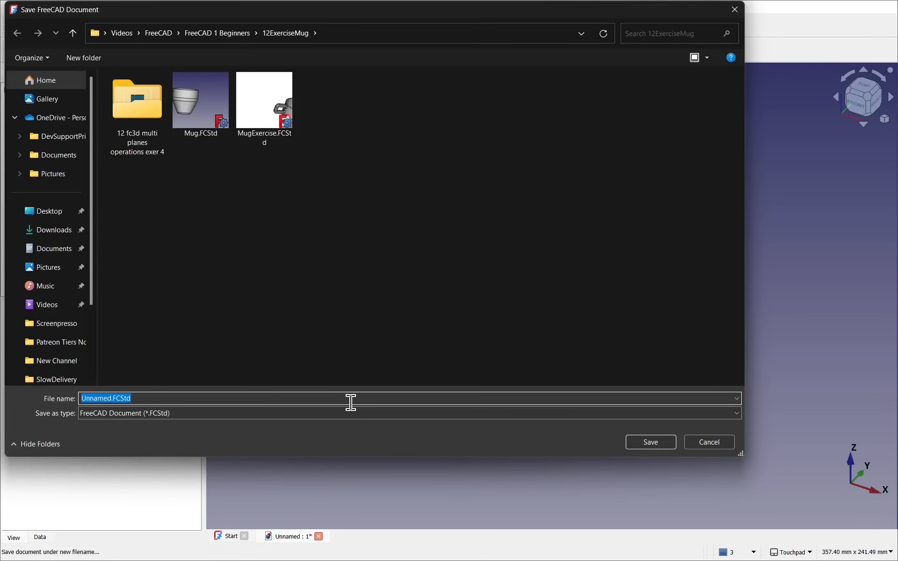
type("MugDemo.FCStd")
key("Return")
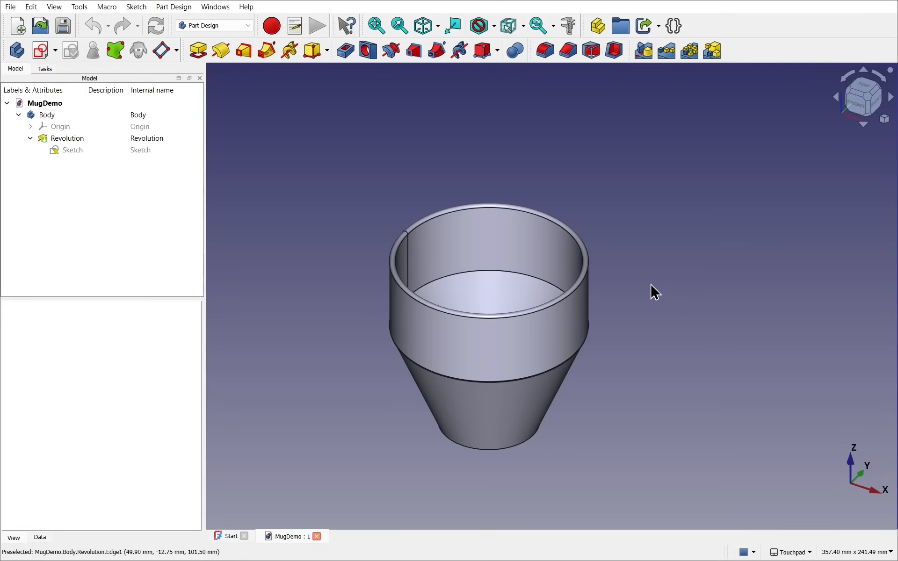
- Look inside the revolved mug body and make the body's Origin planes and axes visible
middle_click_drag(644, 265, 590, 316)
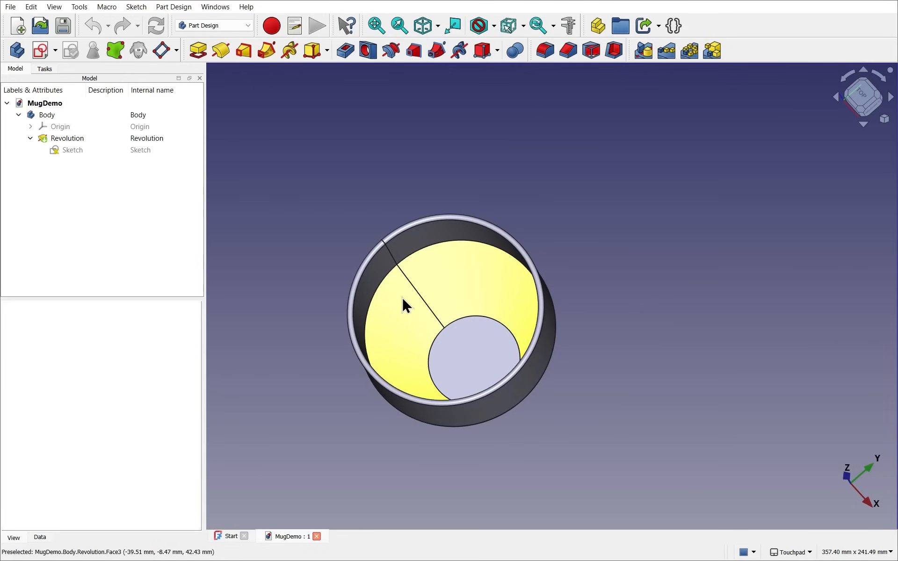
middle_click_drag(402, 296, 374, 234)
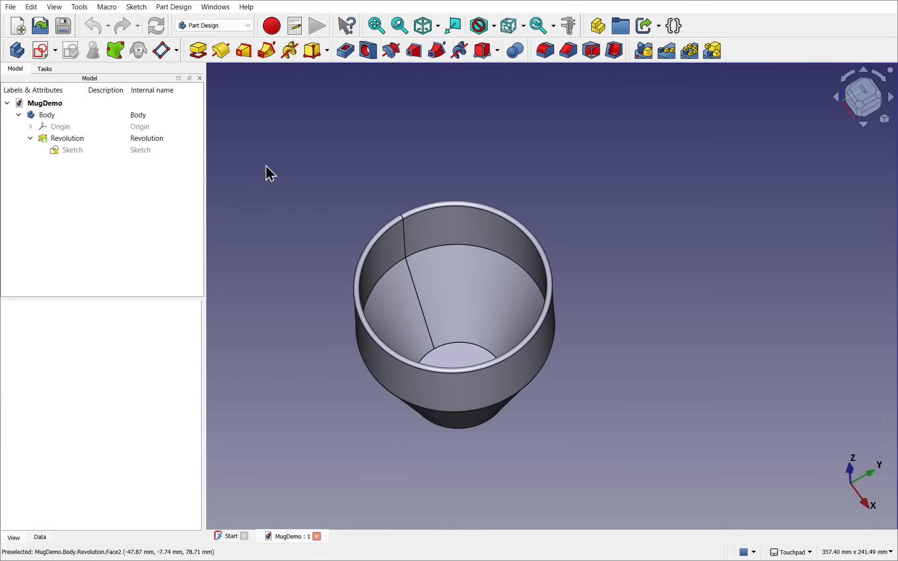
left_click(61, 129)
key("space")
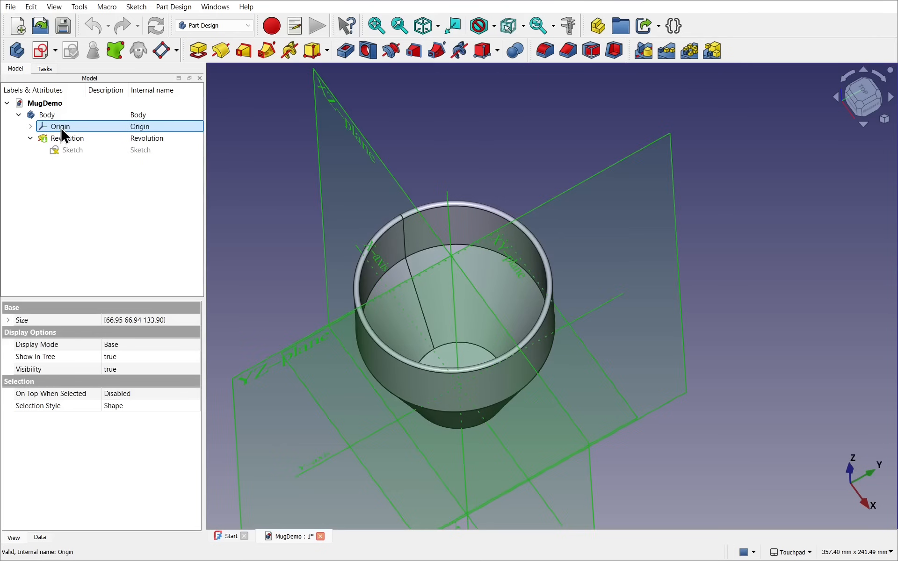
- Examine the revolved mug body against the origin planes and axes from several angles, with the selection cleared
middle_click_drag(409, 276, 523, 299)
left_click(427, 121)
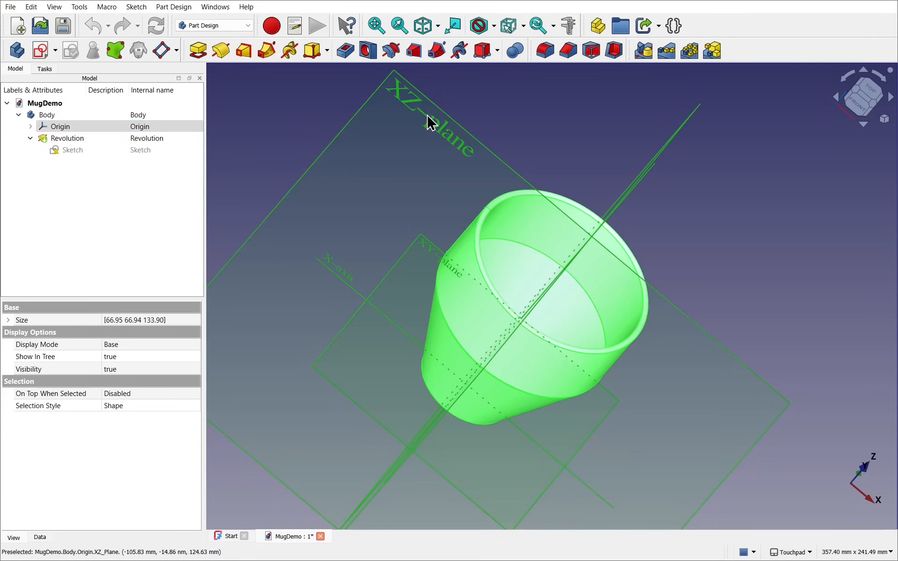
middle_click_drag(427, 120, 495, 221)
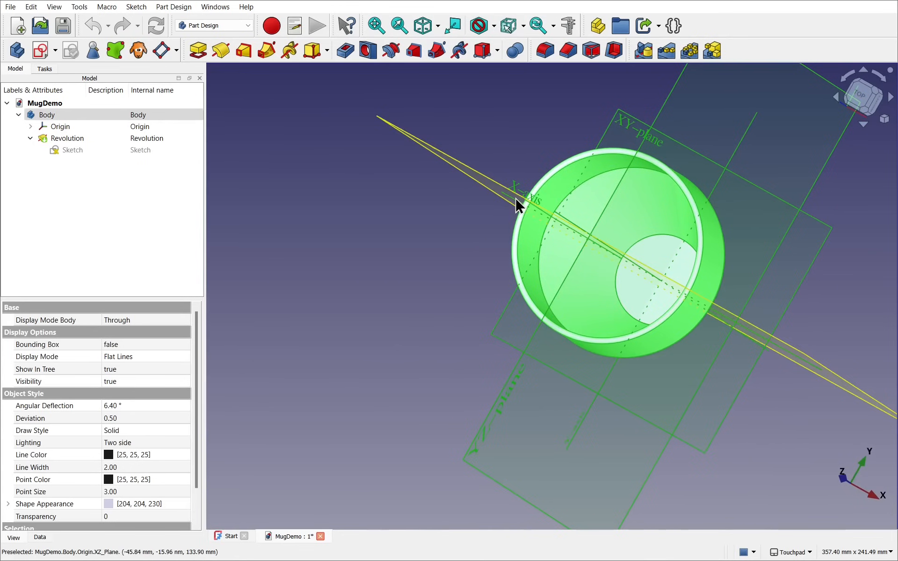
middle_click_drag(515, 198, 494, 226)
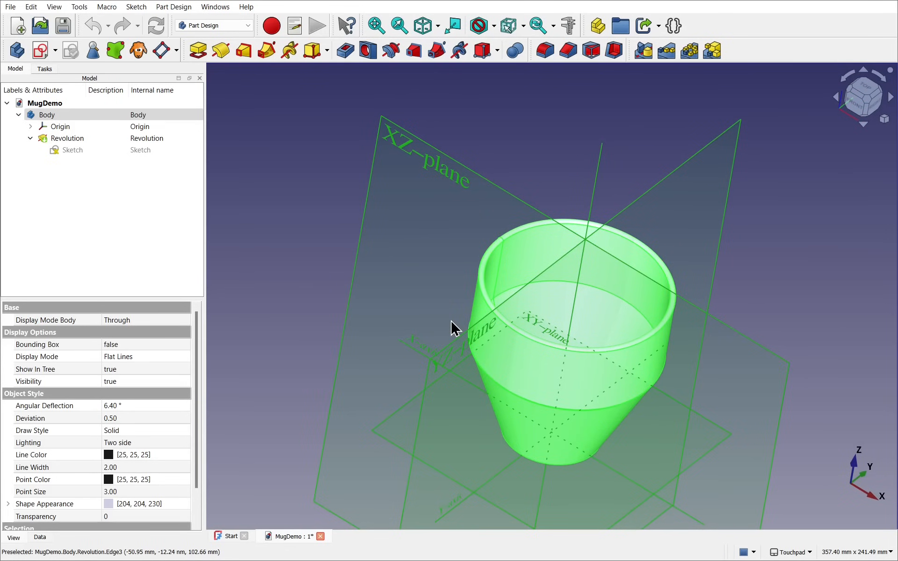
left_click(436, 318)
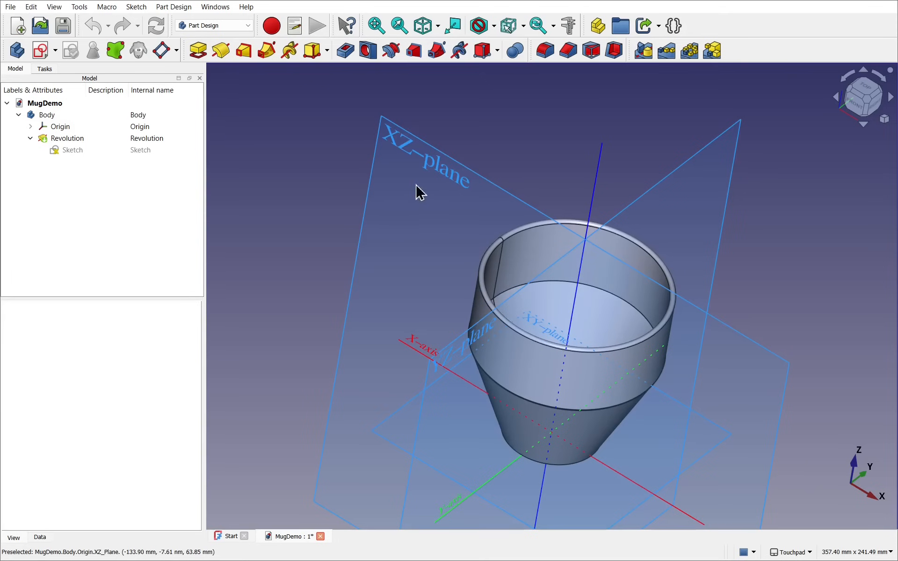
middle_click_drag(490, 235, 419, 291)
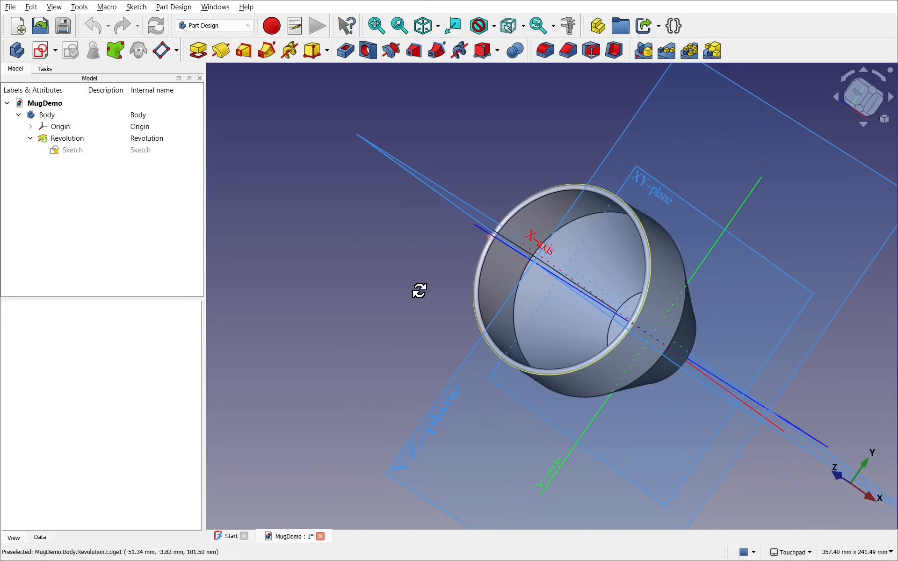
middle_click_drag(495, 266, 530, 251)
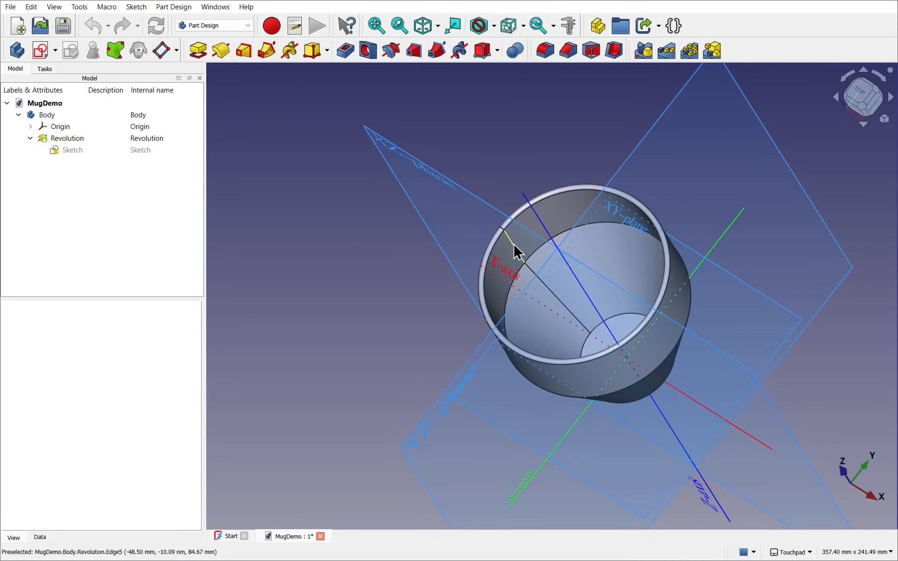
middle_click_drag(518, 252, 655, 261)
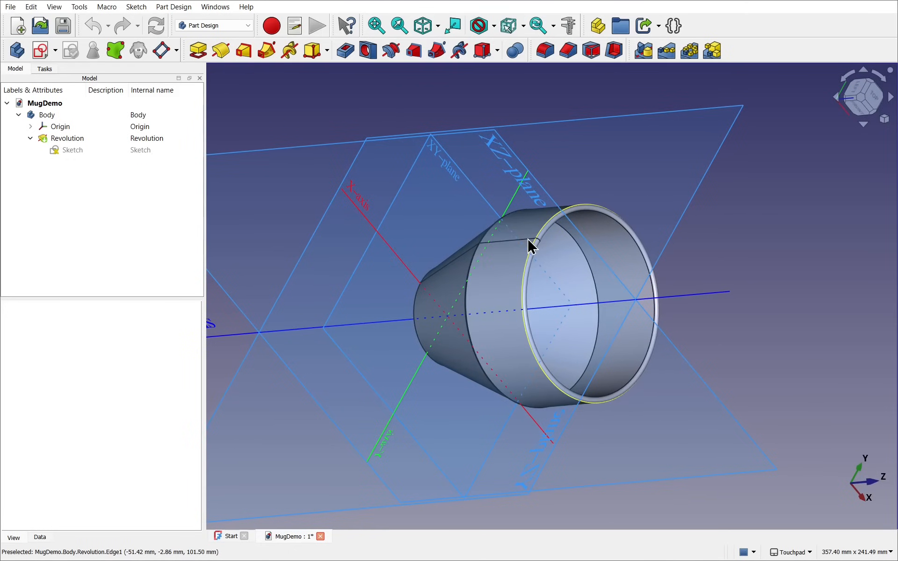
middle_click_drag(527, 237, 501, 180)
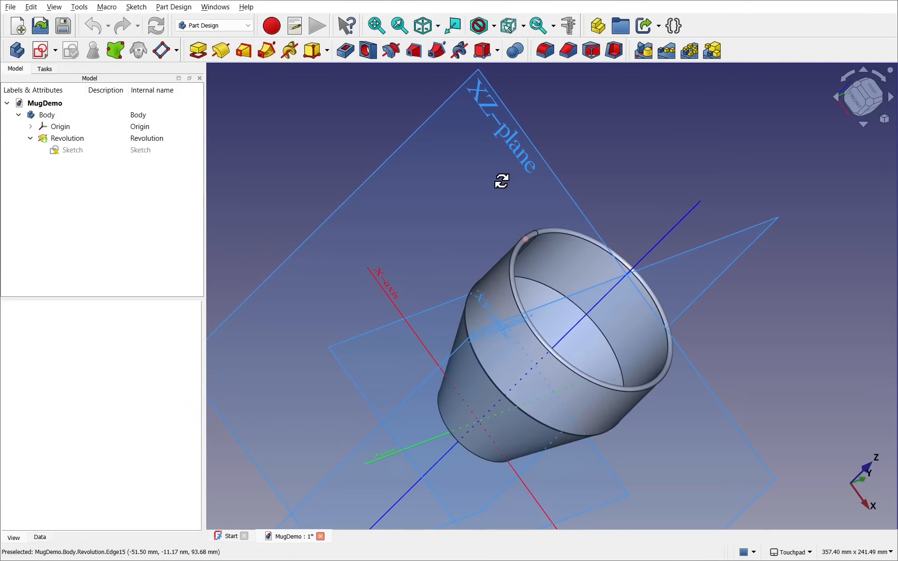
- Hide the Revolution and make its nested profile sketch visible among the origin planes
left_click(74, 137)
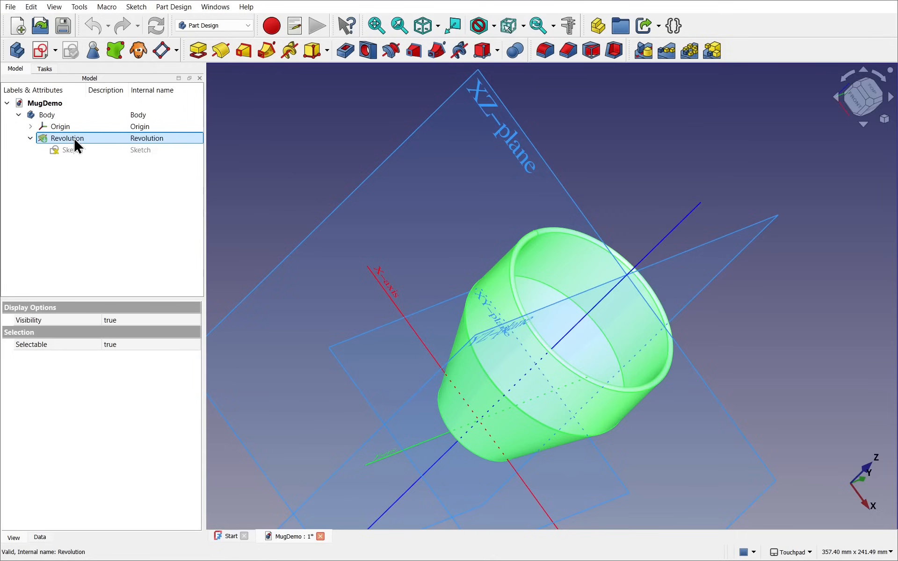
key("space")
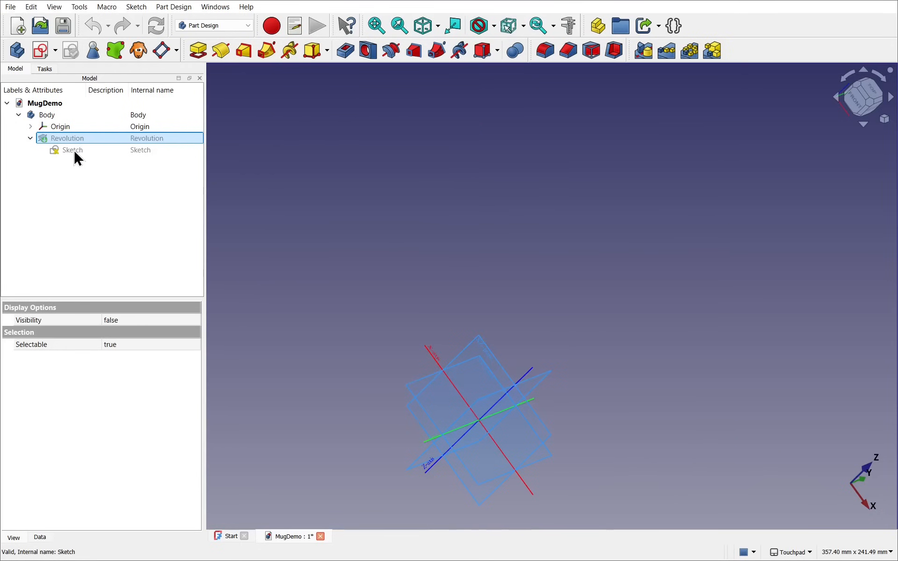
left_click(74, 149)
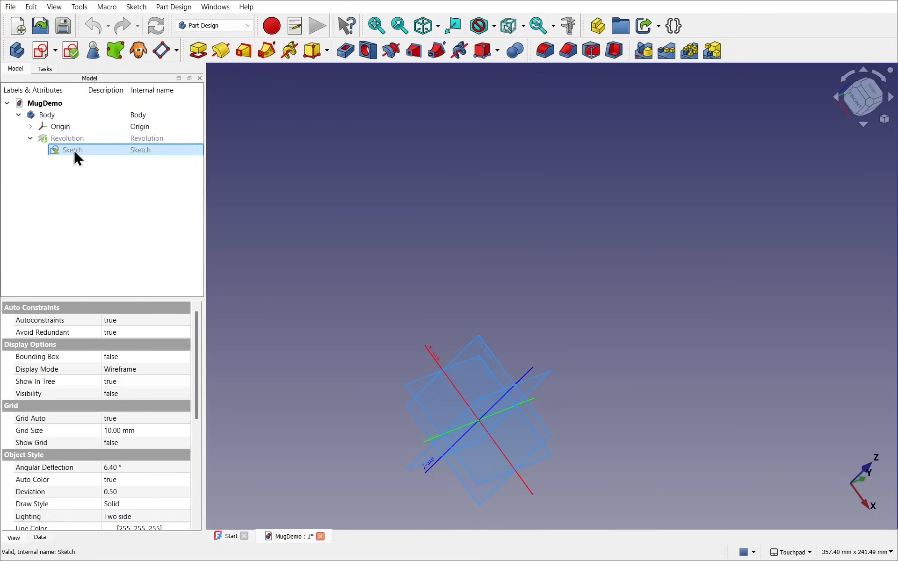
left_click(30, 138)
left_click(30, 138)
key("space")
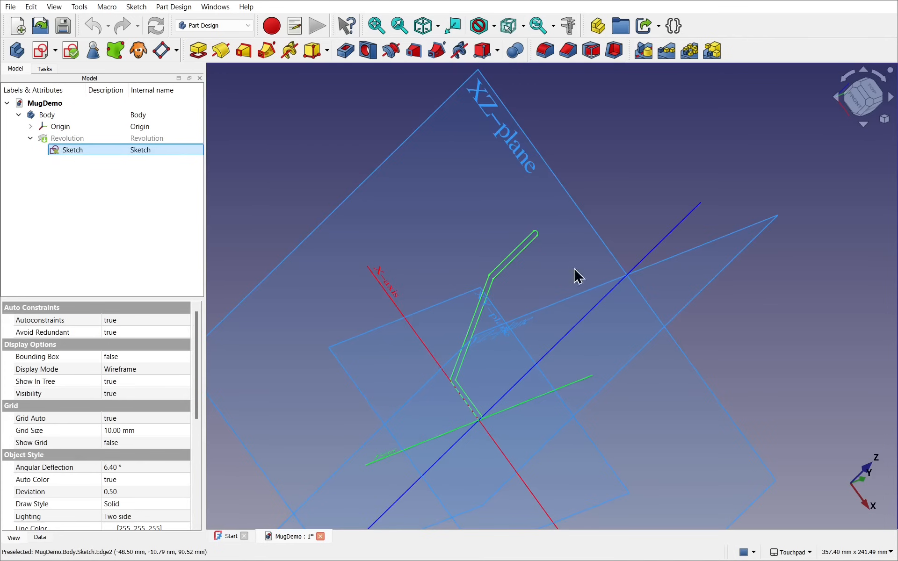
mouse_move(676, 215)
left_mouse_down("shift")
mouse_move(635, 194)
mouse_move(649, 159)
mouse_move(666, 168)
mouse_move(680, 197)
mouse_move(671, 199)
left_mouse_up("shift")
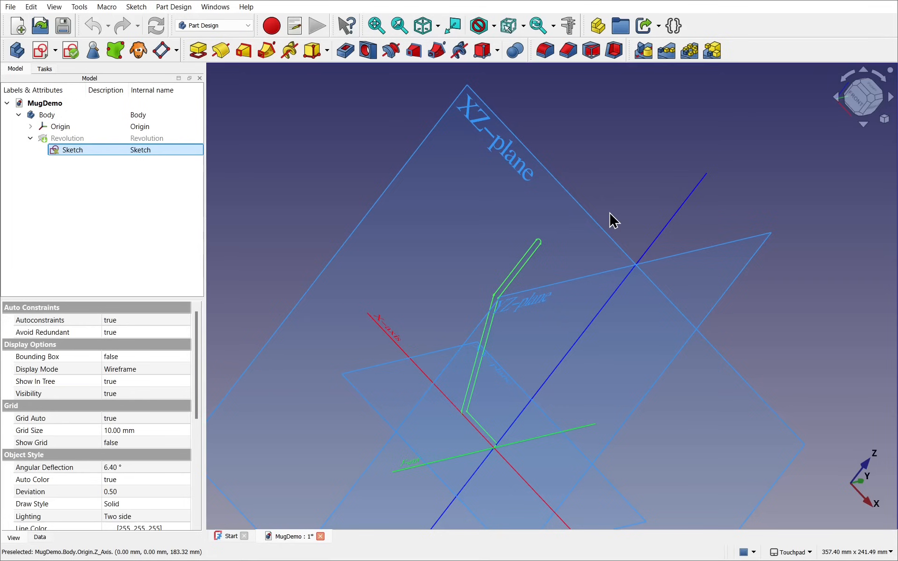
- Hide the body's Origin planes and axes so only the profile sketch is shown, and clear the selection
left_click(227, 134)
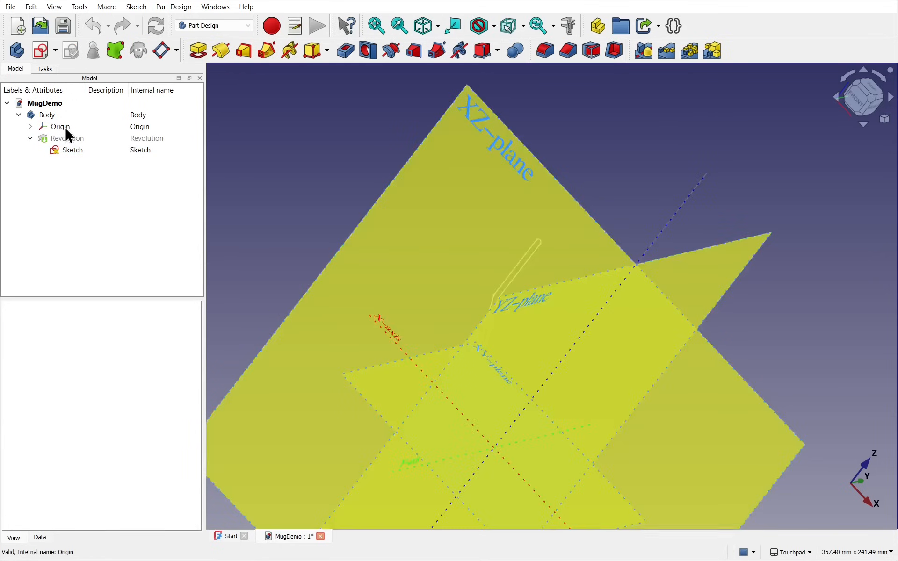
left_click(65, 130)
key("space")
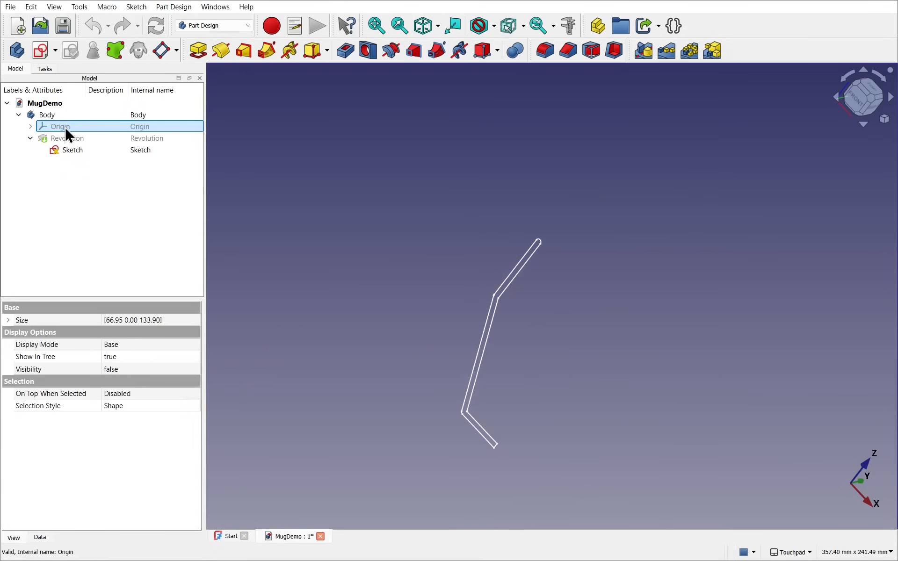
left_click(362, 125)
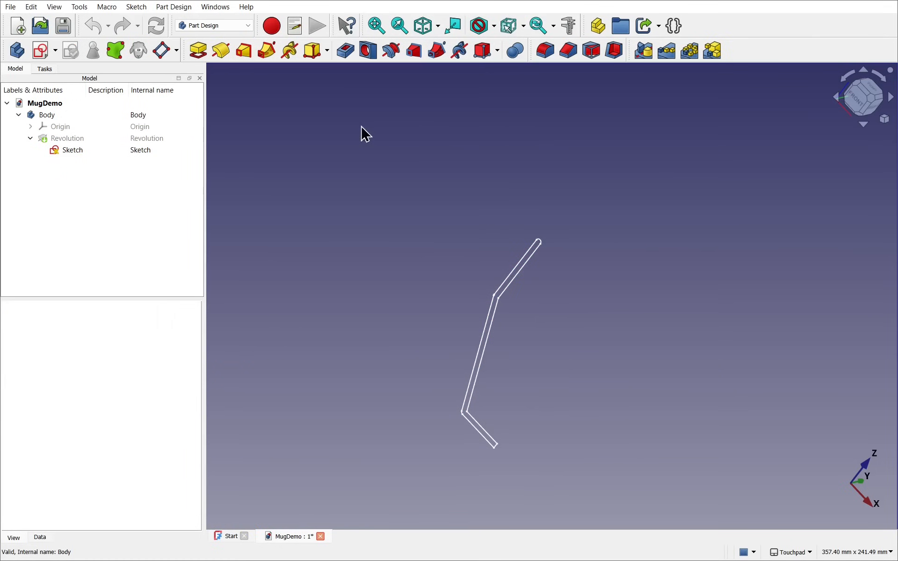
- Create a new sketch in the body on the XZ base plane
left_click(42, 52)
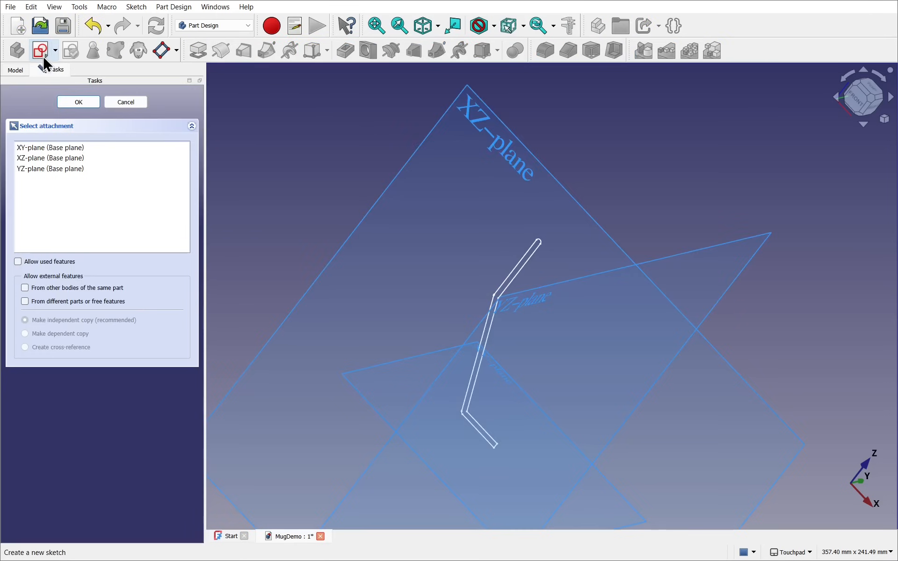
mouse_move(306, 116)
left_mouse_down("alt")
mouse_move(295, 134)
mouse_move(315, 139)
mouse_move(276, 173)
left_mouse_up("alt")
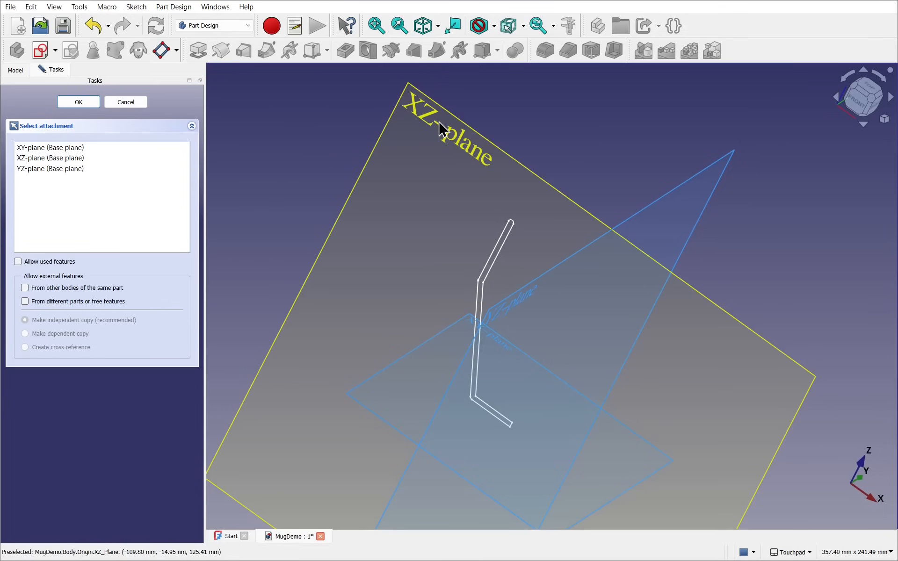
left_click_drag(434, 185, 433, 205, "shift")
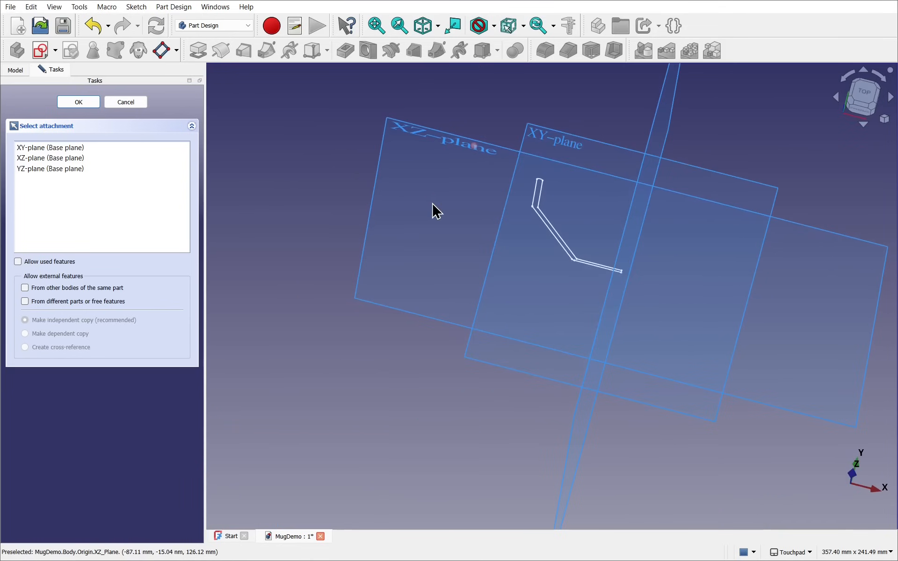
left_click(457, 147)
mouse_move(659, 346)
middle_mouse_down("shift")
mouse_move(604, 286)
mouse_move(613, 249)
middle_mouse_up("shift")
scroll(530, 261, "up", 1)
scroll(530, 260, "up", 2)
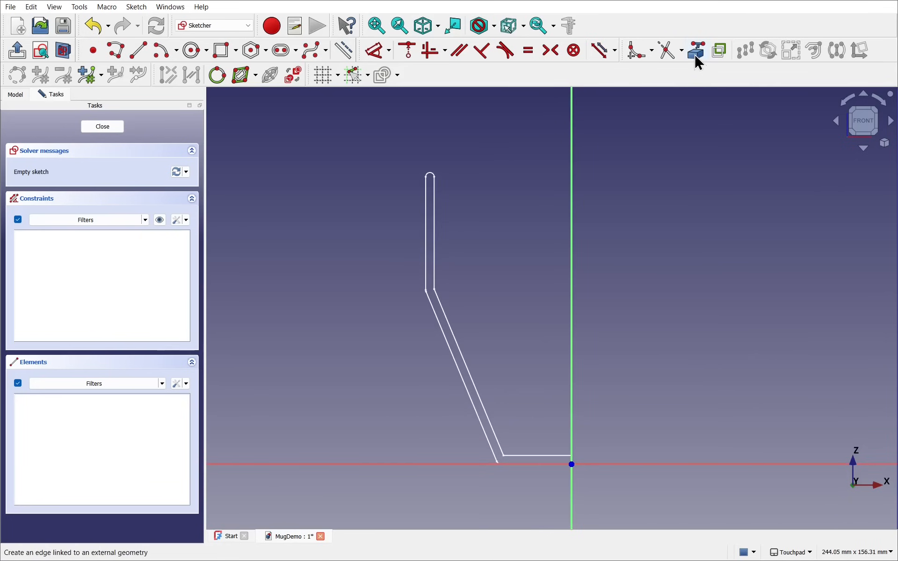
- Link the outer and inner vertical lines of the mug's upper wall as external geometry in the new sketch
right_click(464, 239)
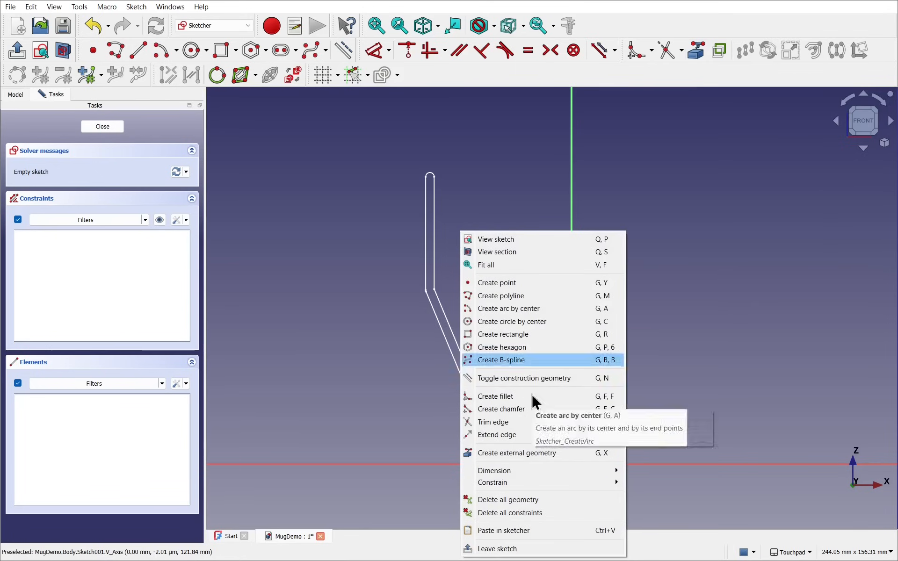
left_click(491, 453)
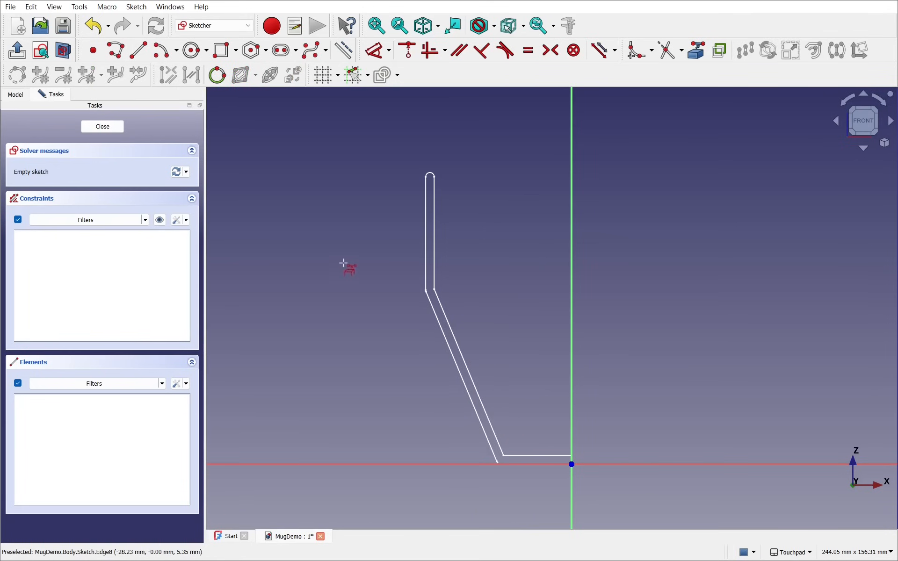
left_click(424, 280)
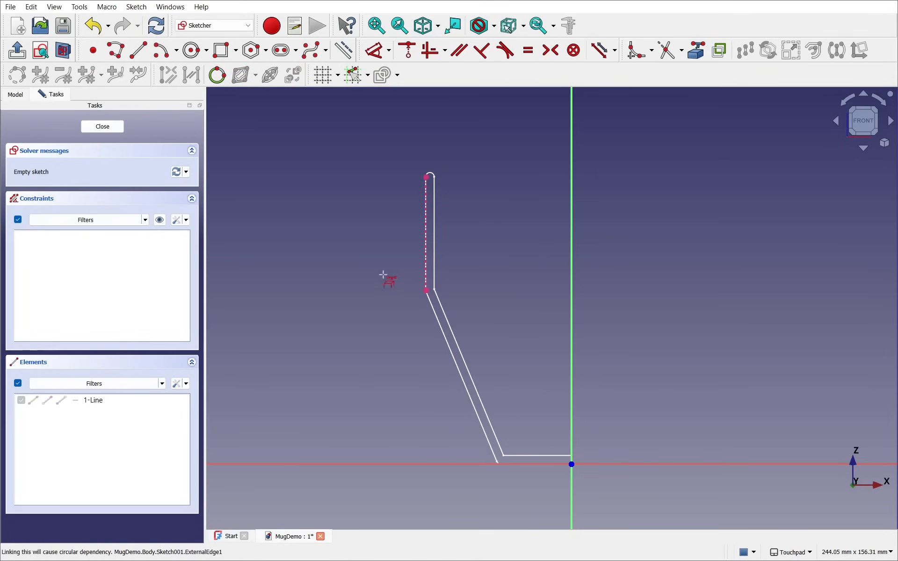
left_click(434, 241)
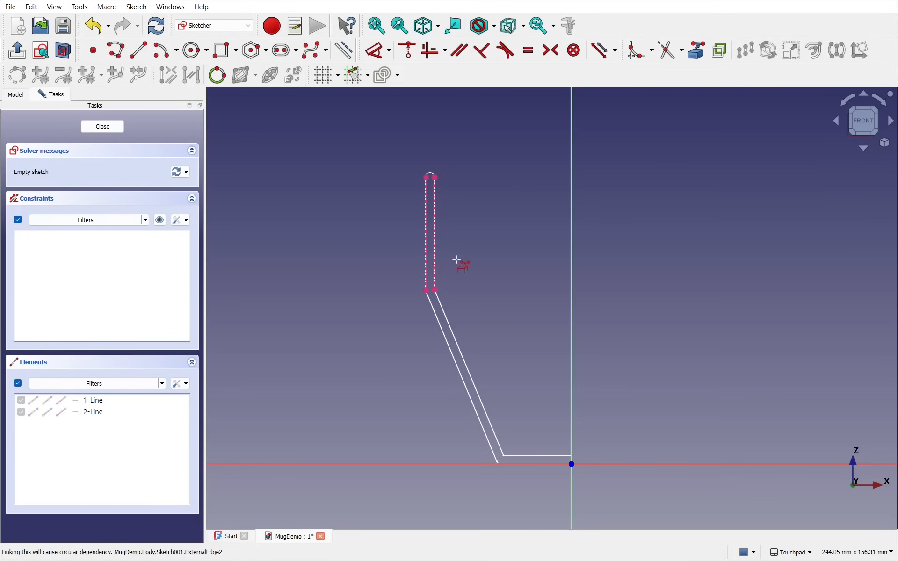
- Draw a rectangle about 28 mm wide from outside the mug into its upper wall, and delete the vertical edge inside the wall
scroll(439, 202, "up", 5)
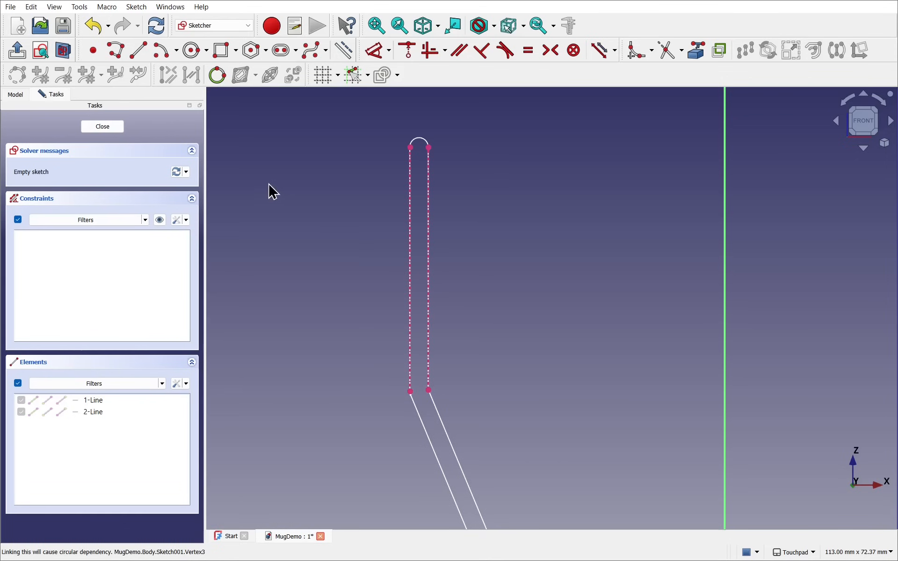
left_click(223, 55)
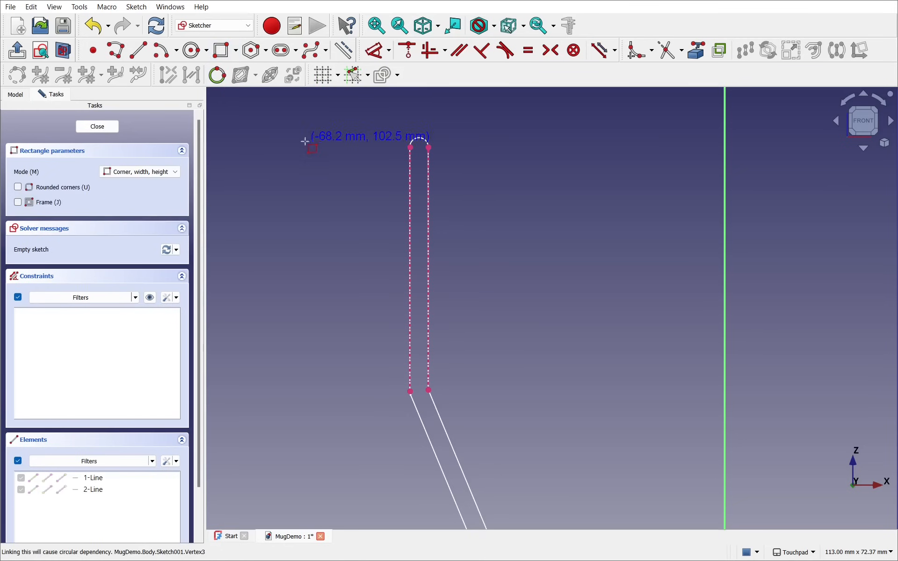
left_click(250, 157)
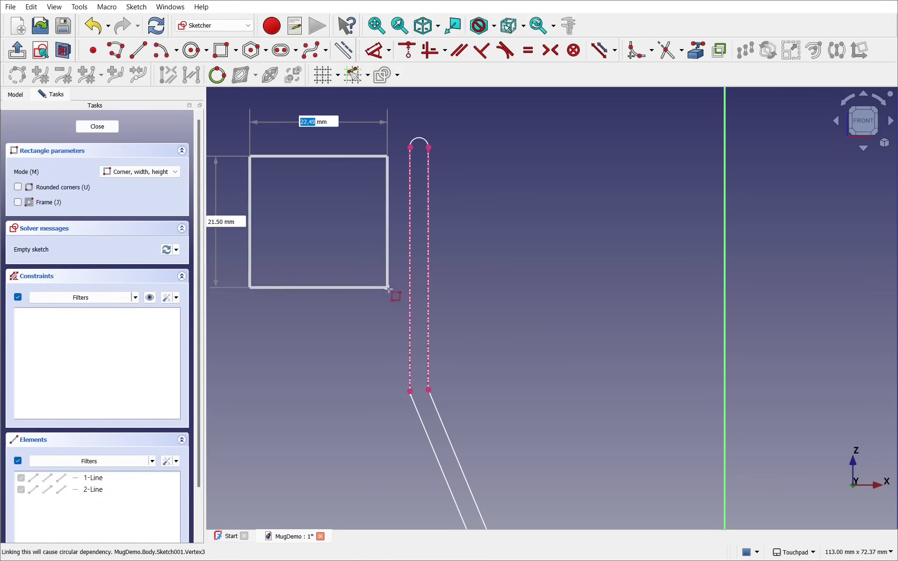
left_click(419, 354)
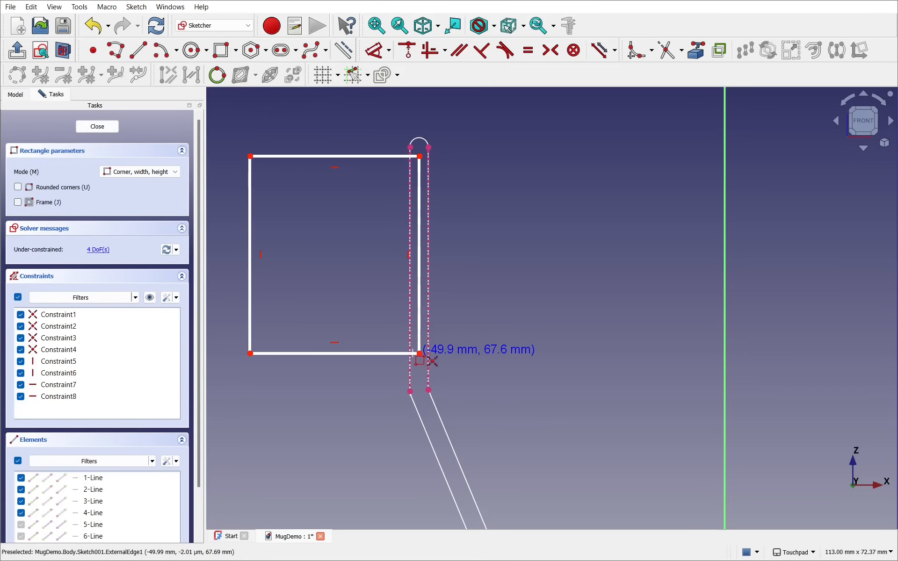
key("Escape")
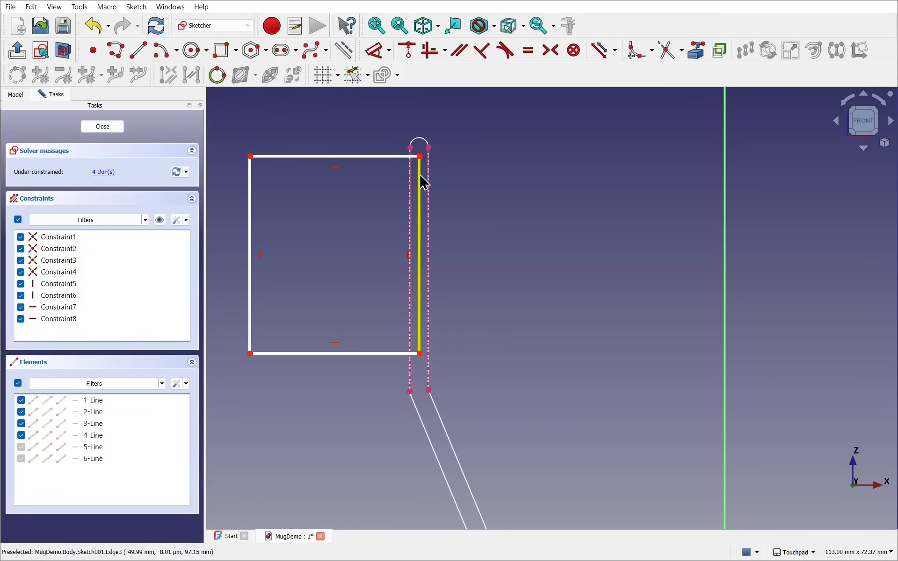
left_click(421, 197)
key("Delete")
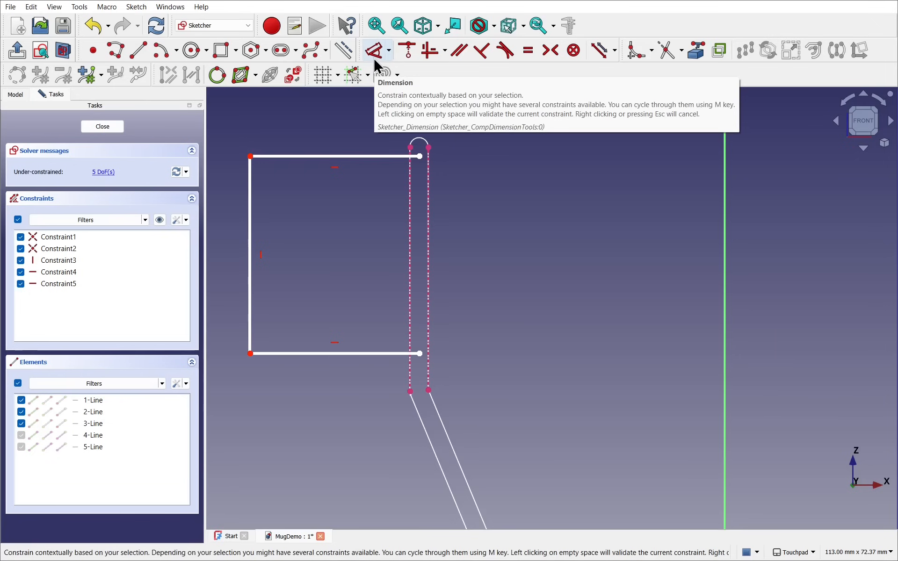
- Dimension the upper horizontal line of the handle path at 40 mm
right_click(318, 245)
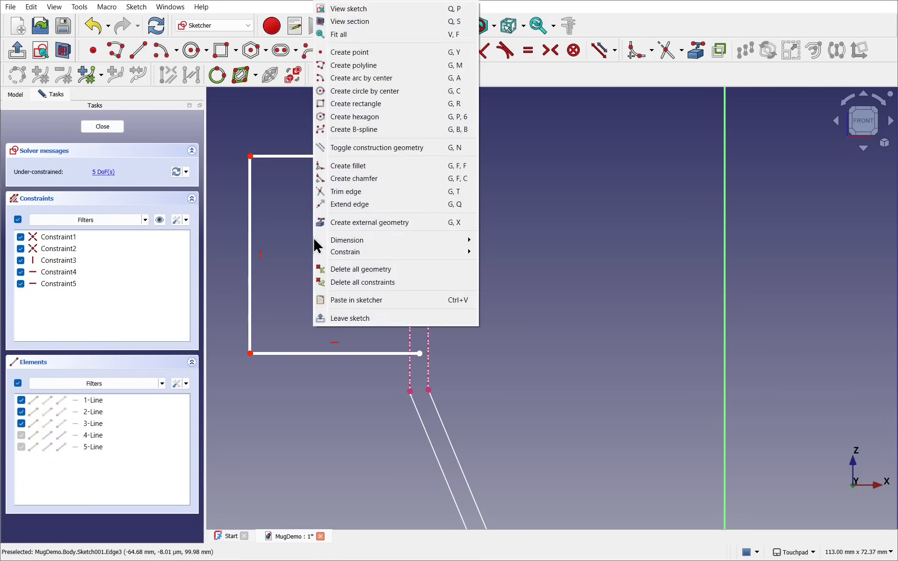
mouse_move(368, 240)
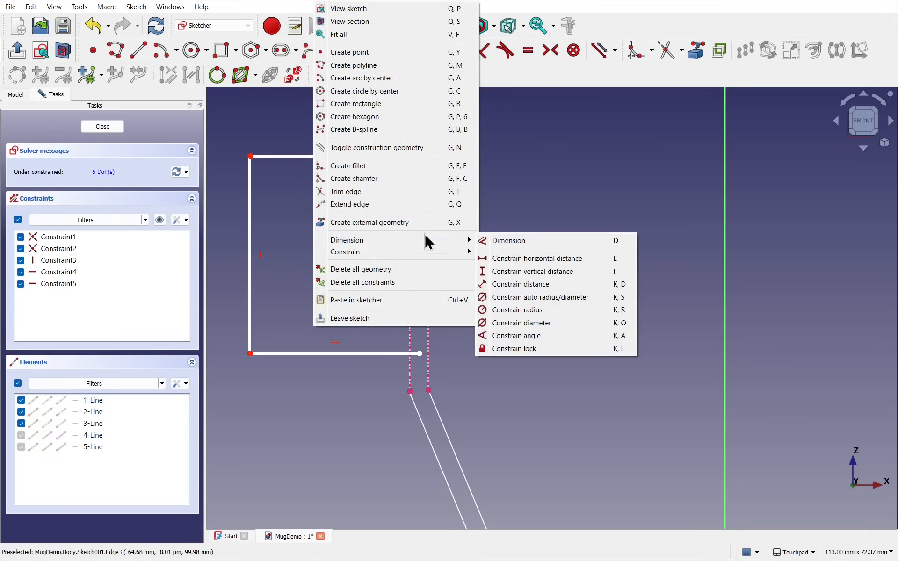
left_click(524, 242)
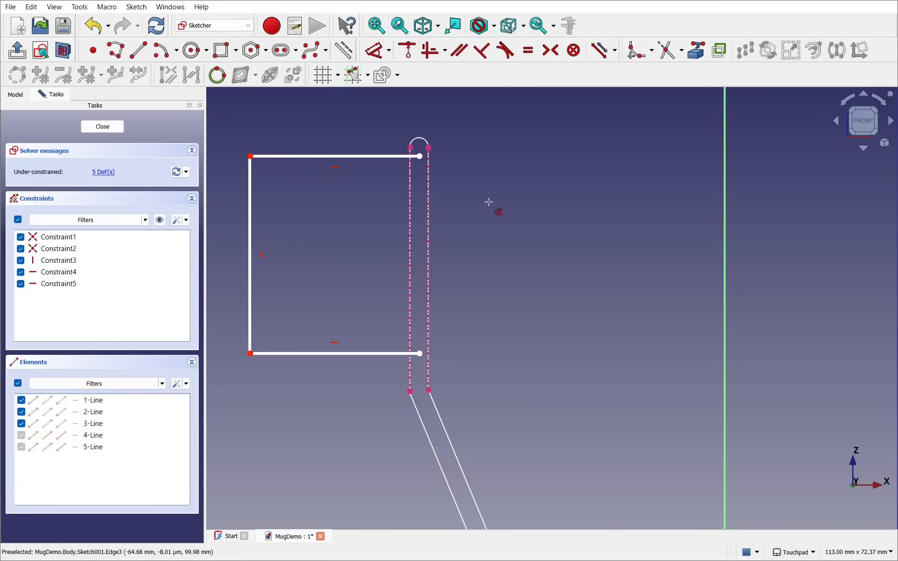
left_click(350, 156)
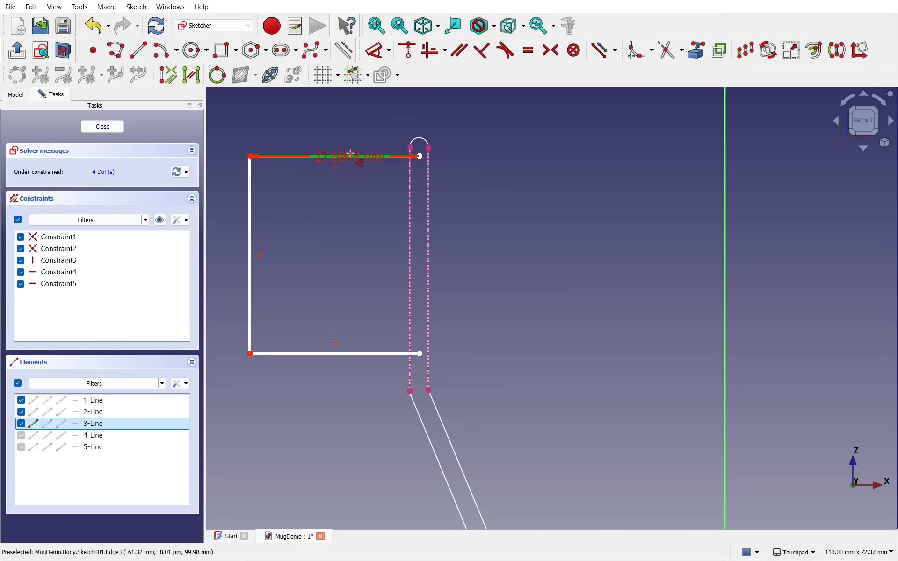
left_click(345, 127)
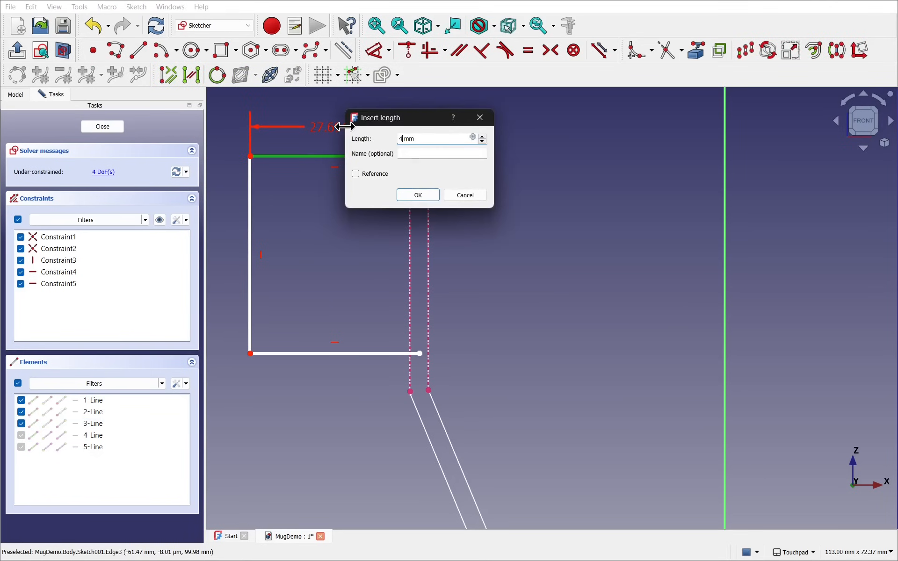
key("Return")
- Dimension the vertical line of the handle path at 30 mm
scroll(345, 126, "down", 2)
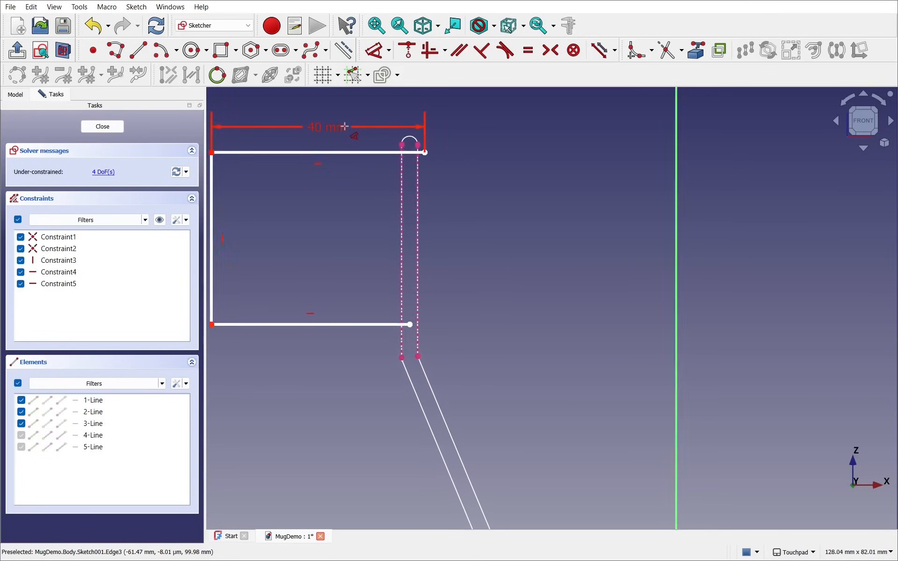
mouse_move(345, 127)
middle_mouse_down()
mouse_move(393, 152)
mouse_move(520, 183)
middle_mouse_up()
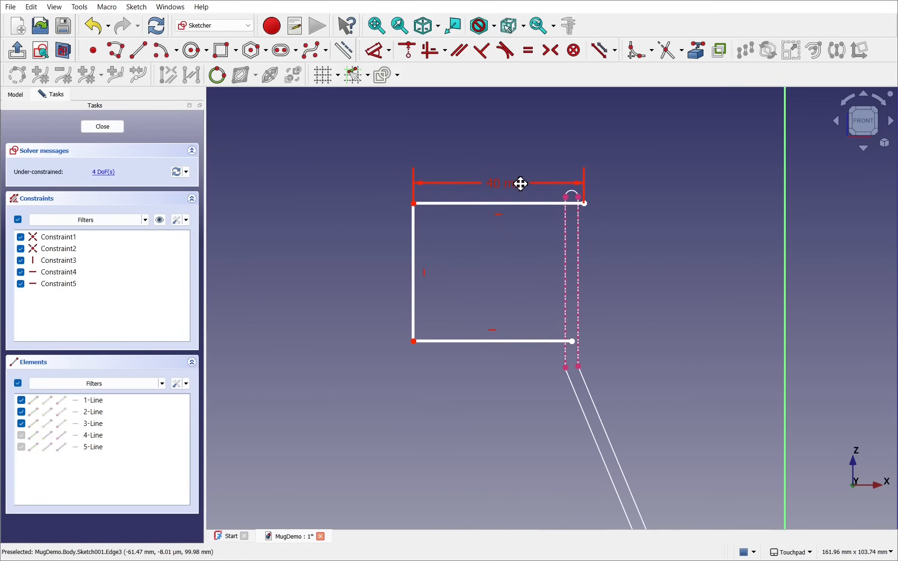
left_click(413, 269)
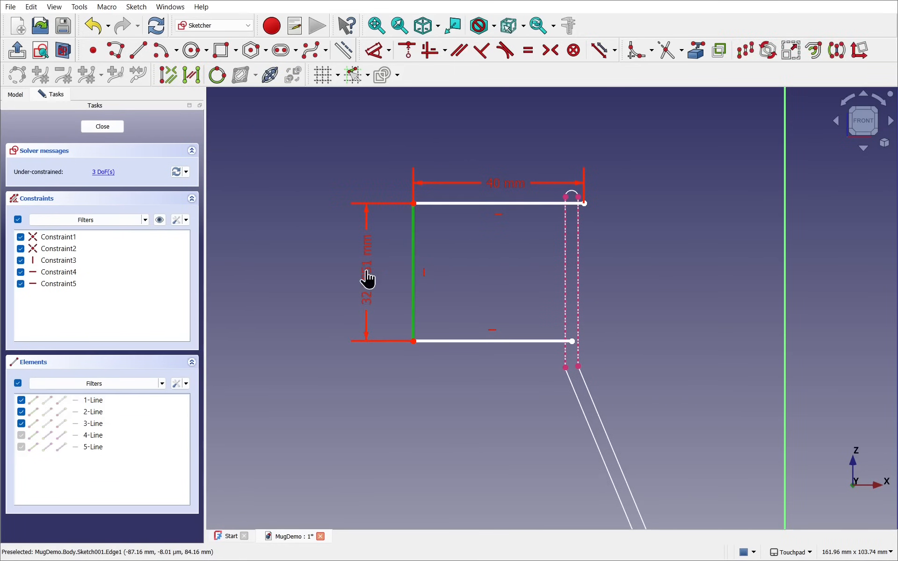
left_click(367, 276)
type("3")
key("Return")
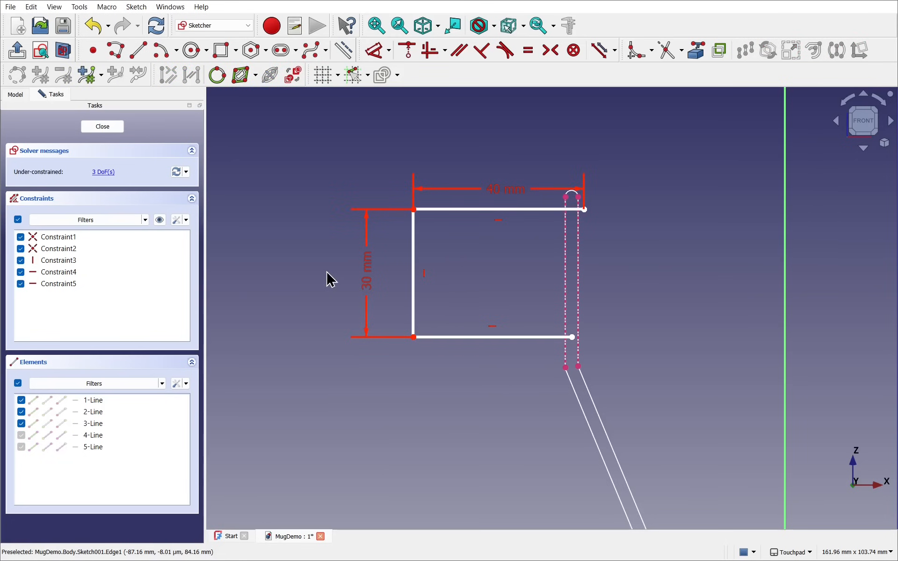
- Constrain the free endpoints of the handle path's two horizontal lines to align vertically
left_click(585, 210)
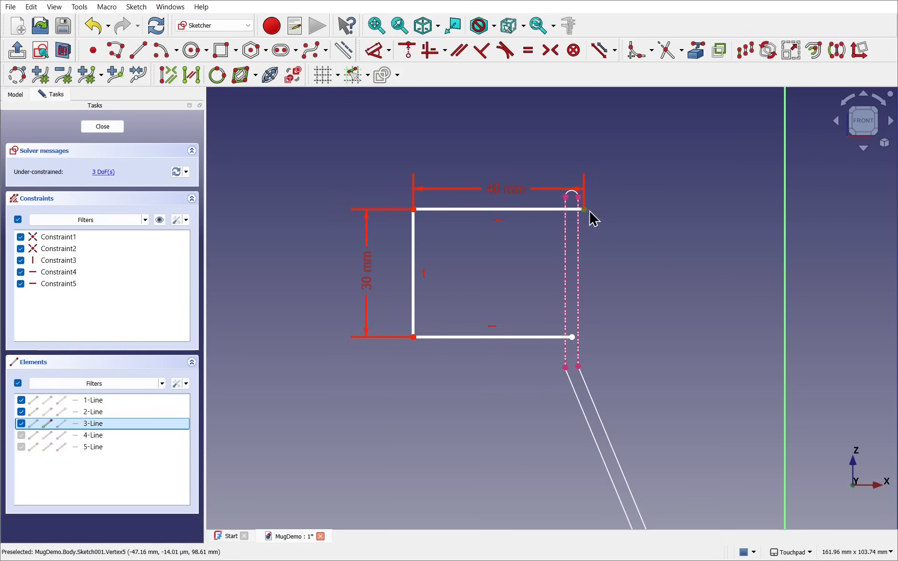
left_click(573, 337)
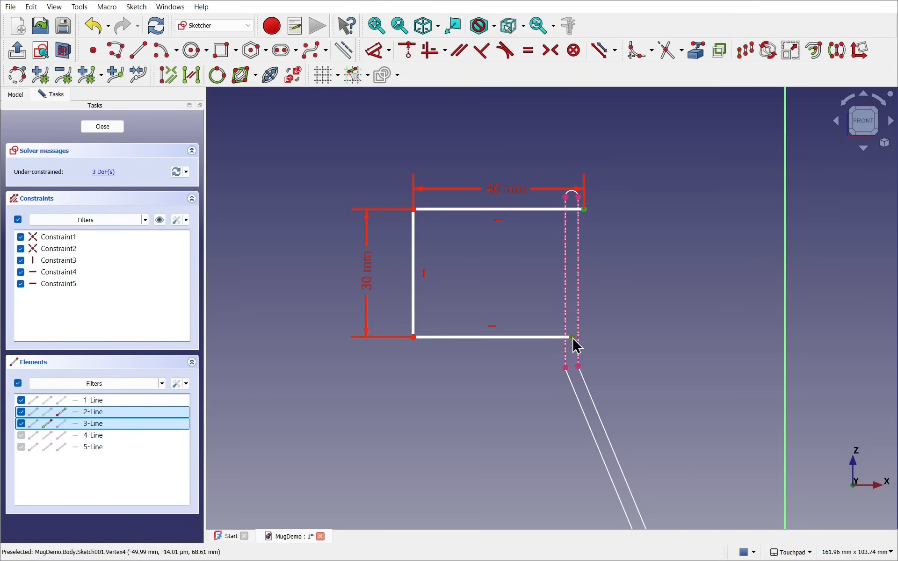
left_click(425, 50)
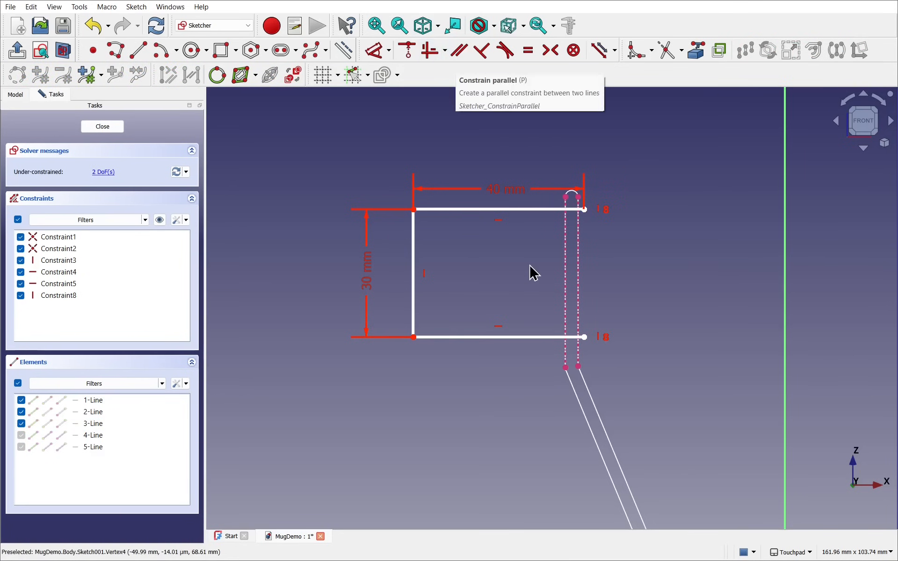
- Move the whole handle path outward until its open ends are clear of the mug wall
left_click(527, 211)
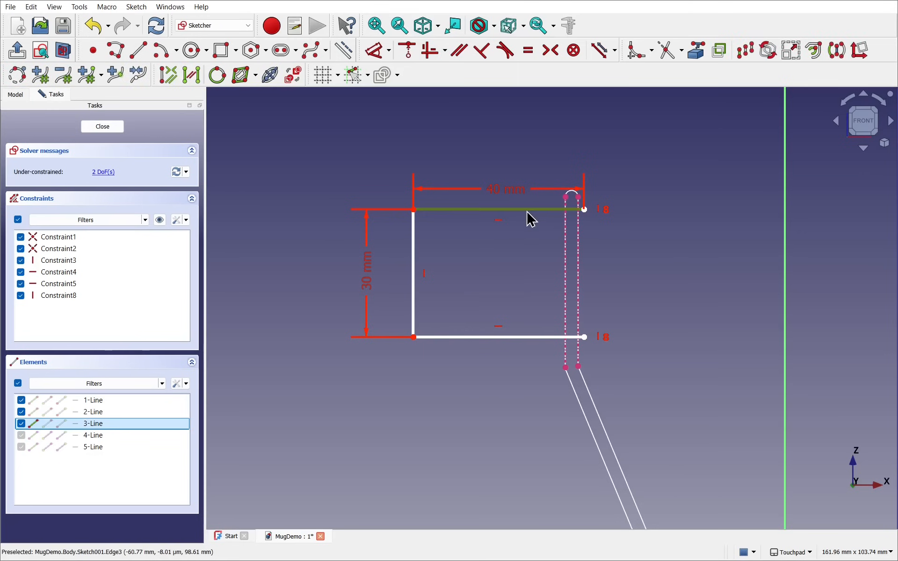
left_click(534, 338)
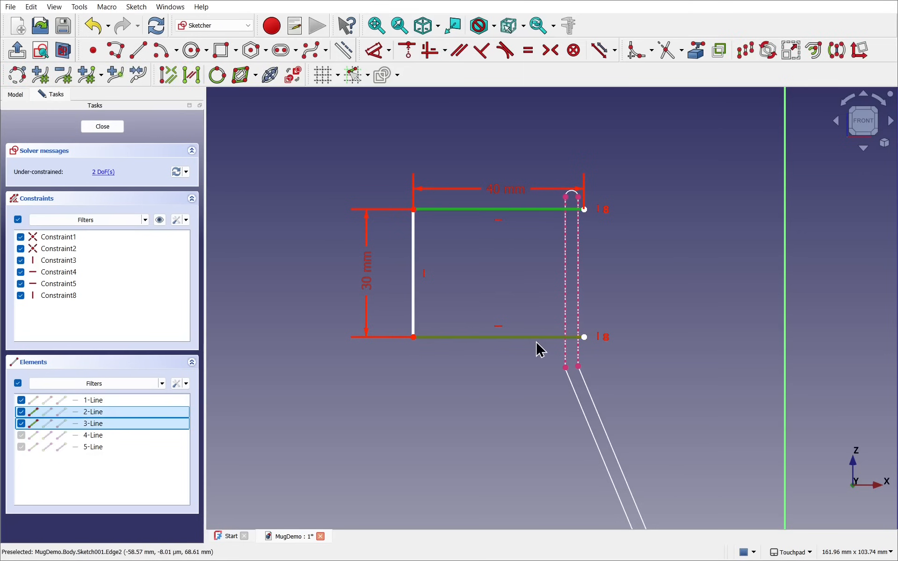
left_click(464, 410)
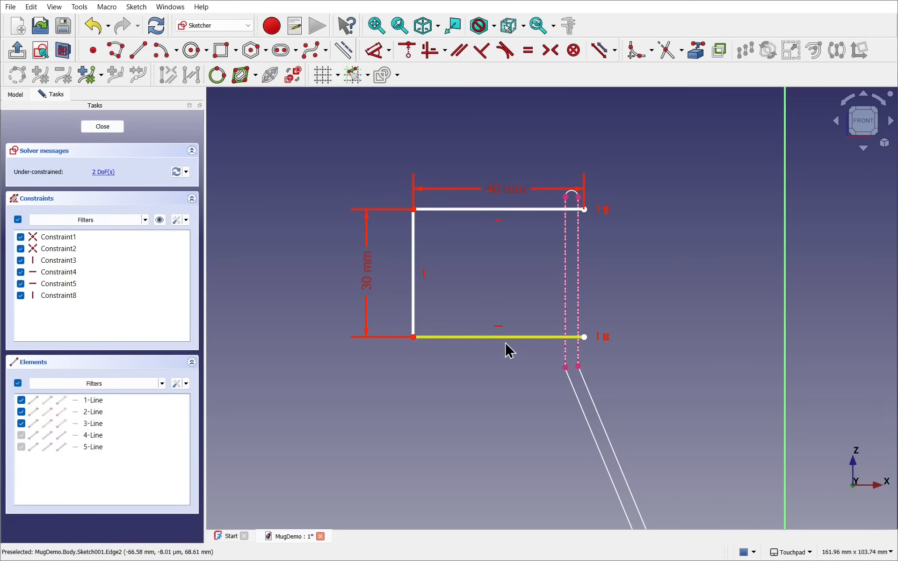
mouse_move(517, 338)
left_mouse_down()
mouse_move(427, 339)
mouse_move(428, 364)
left_mouse_up()
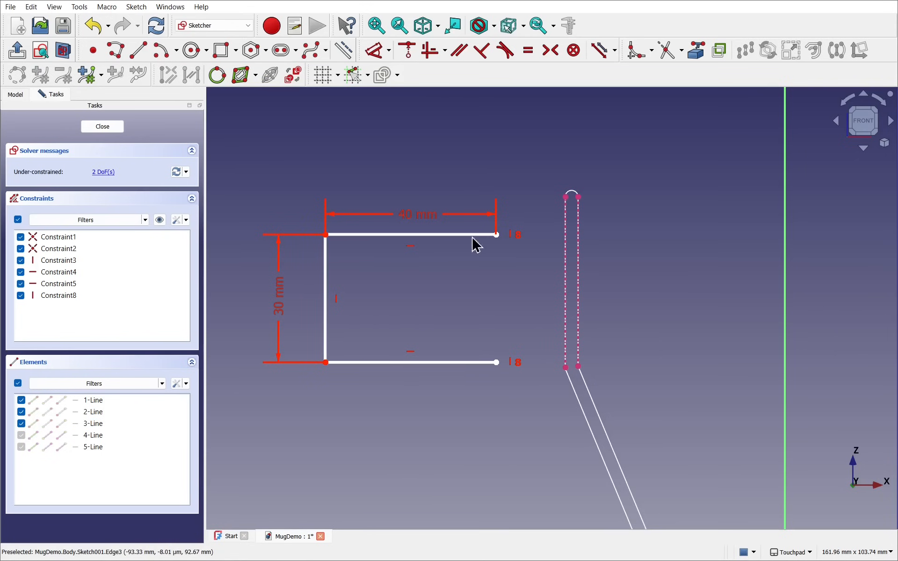
- Fillet the upper and lower outer corners of the handle path with the corner points preserved
right_click(382, 304)
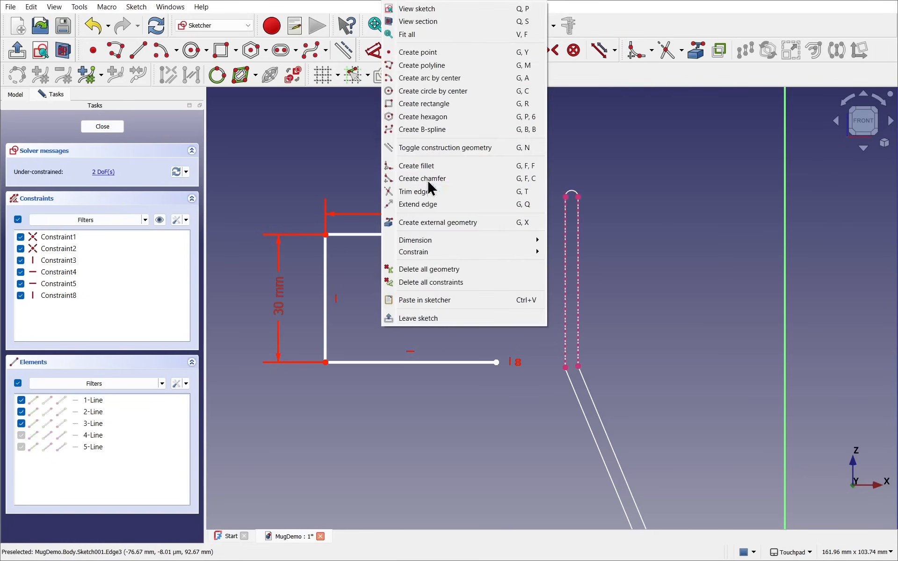
left_click(433, 167)
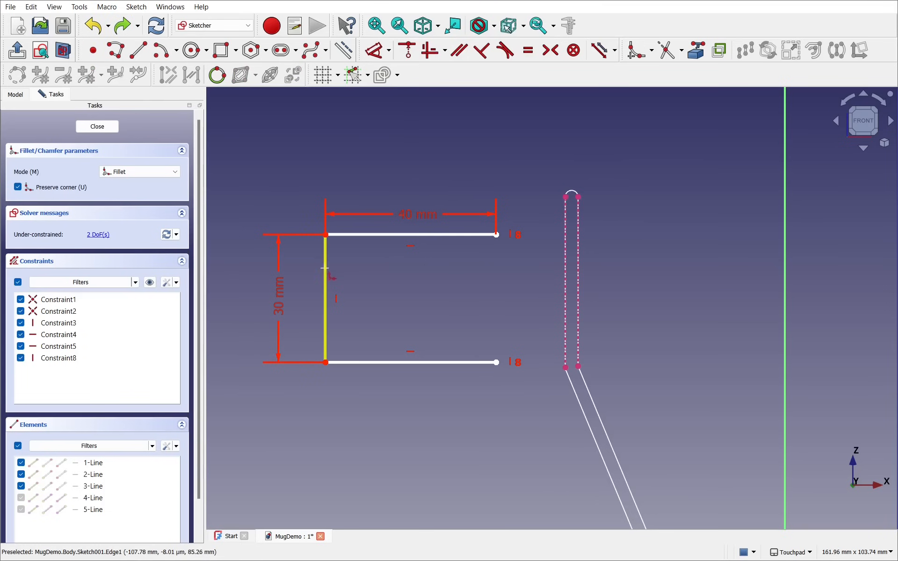
left_click(324, 269)
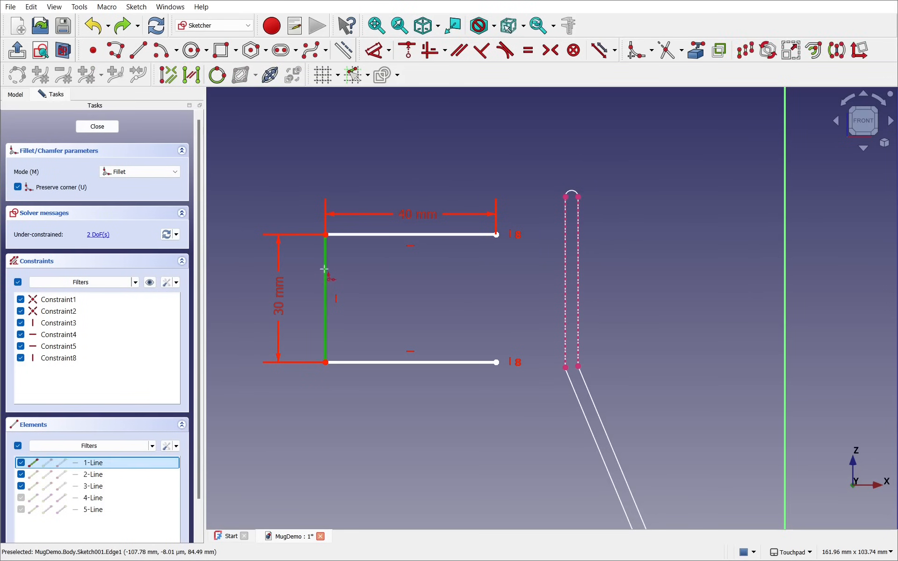
left_click(372, 233)
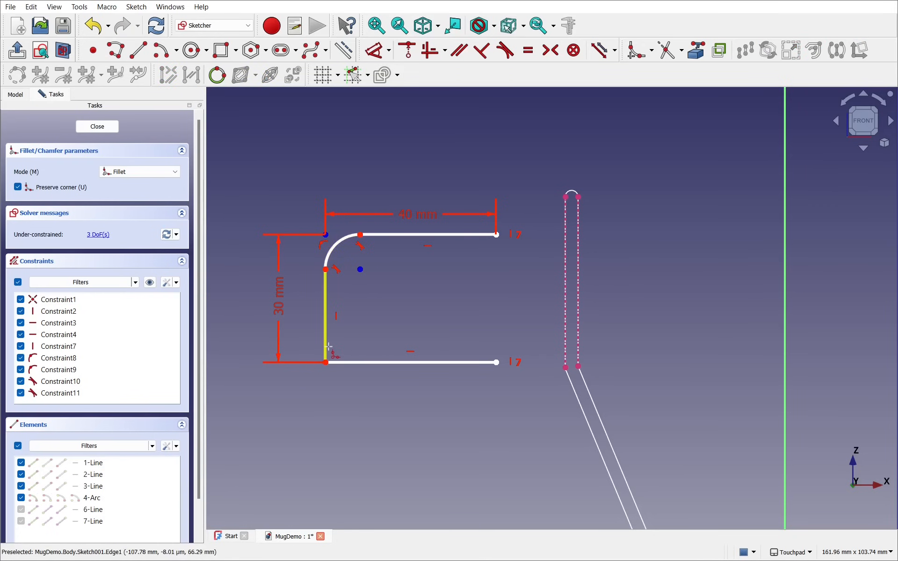
left_click(323, 301)
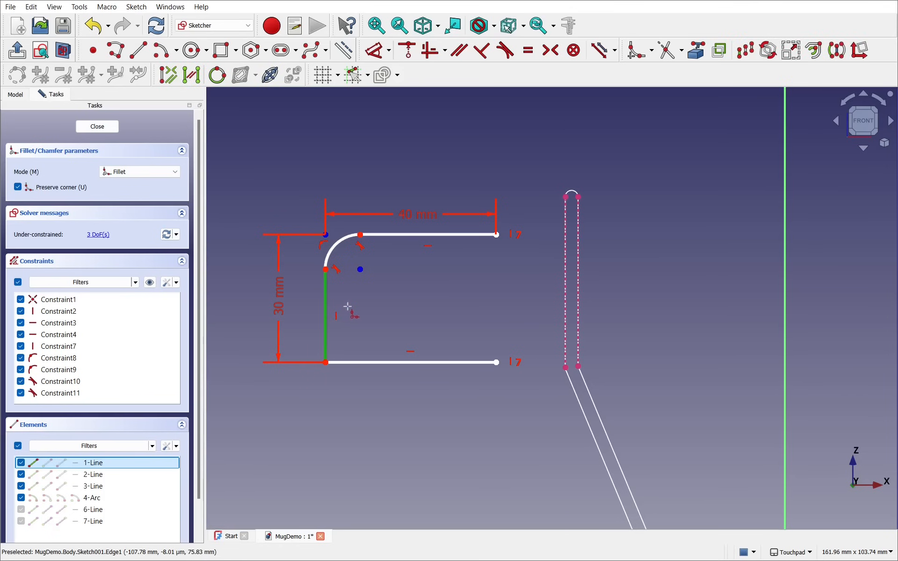
left_click(341, 360)
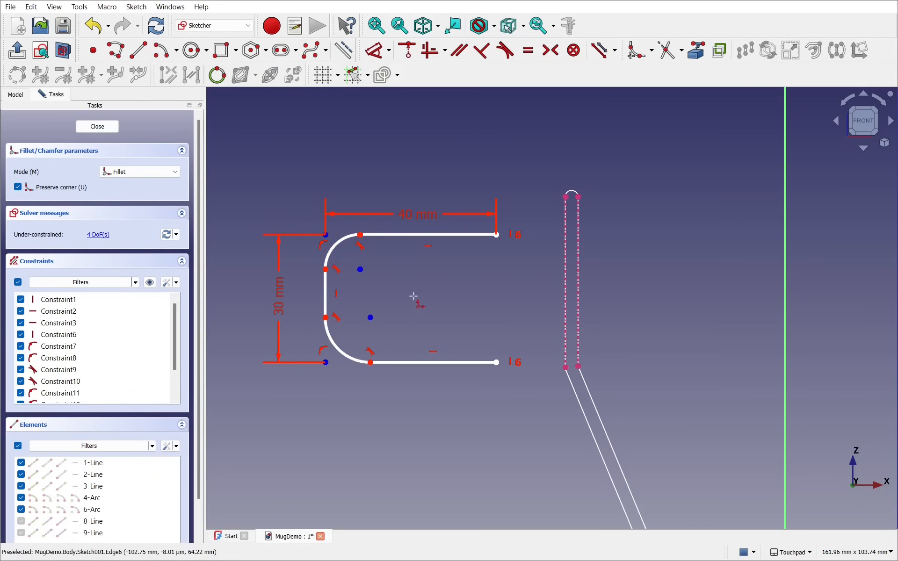
key("Escape")
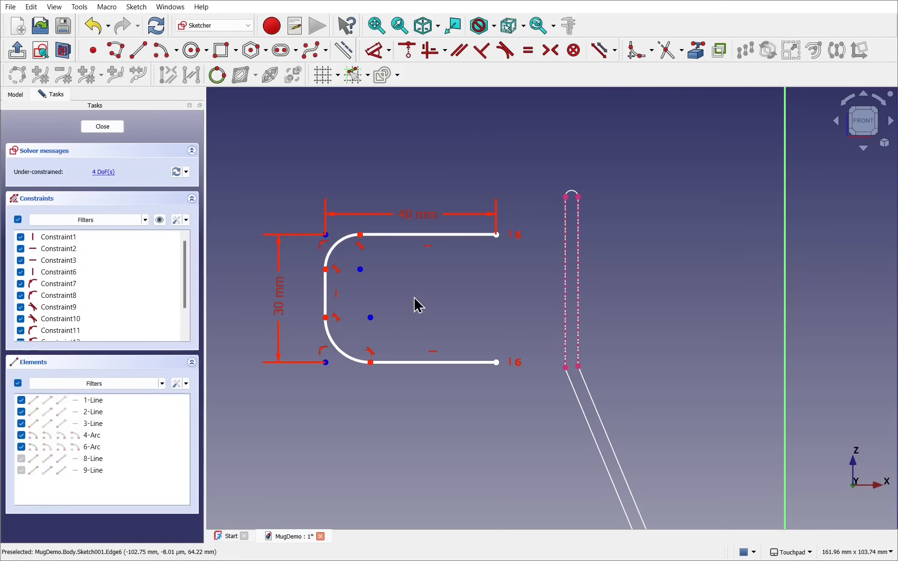
- Constrain the two corner arcs of the handle path to equal radii
left_click(339, 253)
left_click(340, 354)
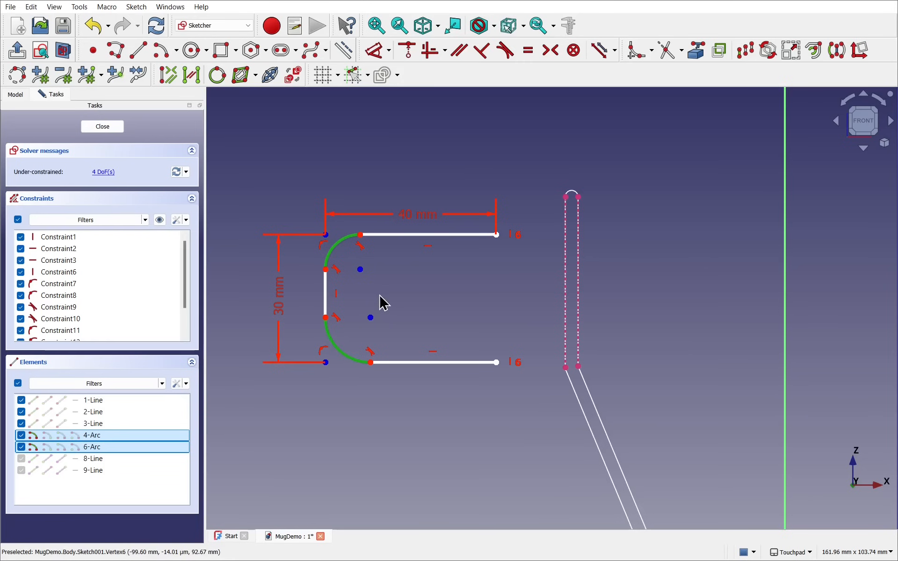
left_click(527, 50)
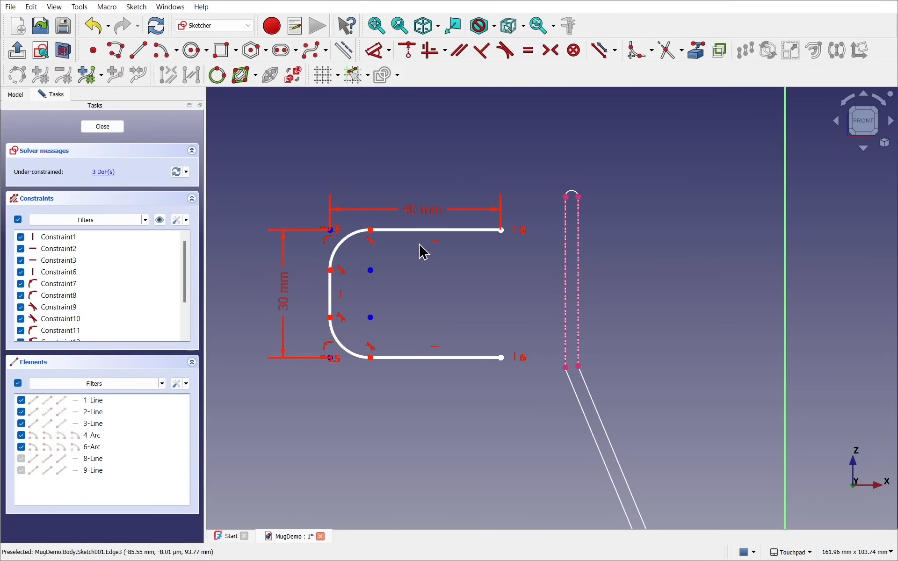
- Set the upper corner arc's radius to 6 mm and move the handle path farther from the mug wall
left_click(344, 246)
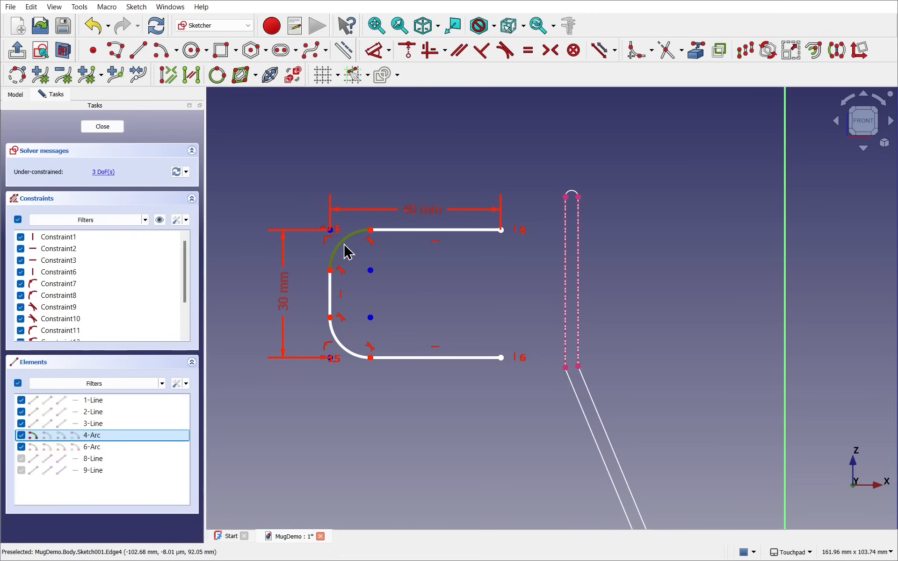
left_click(381, 58)
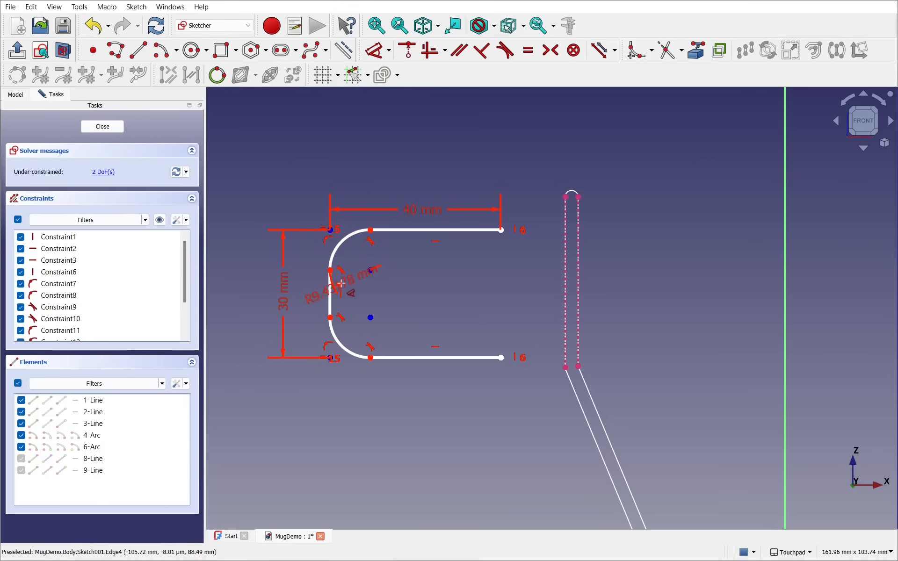
left_click(296, 189)
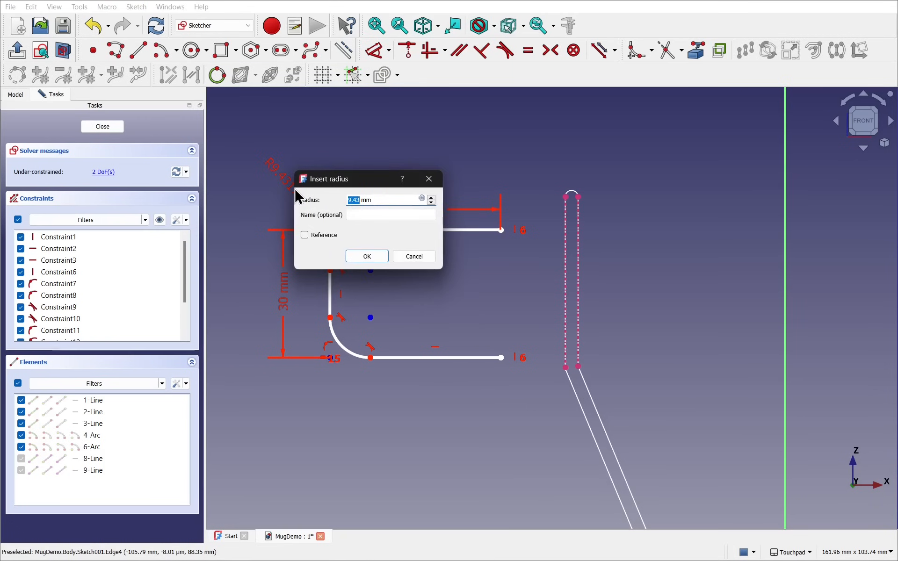
type("6")
key("Return")
right_click(433, 320)
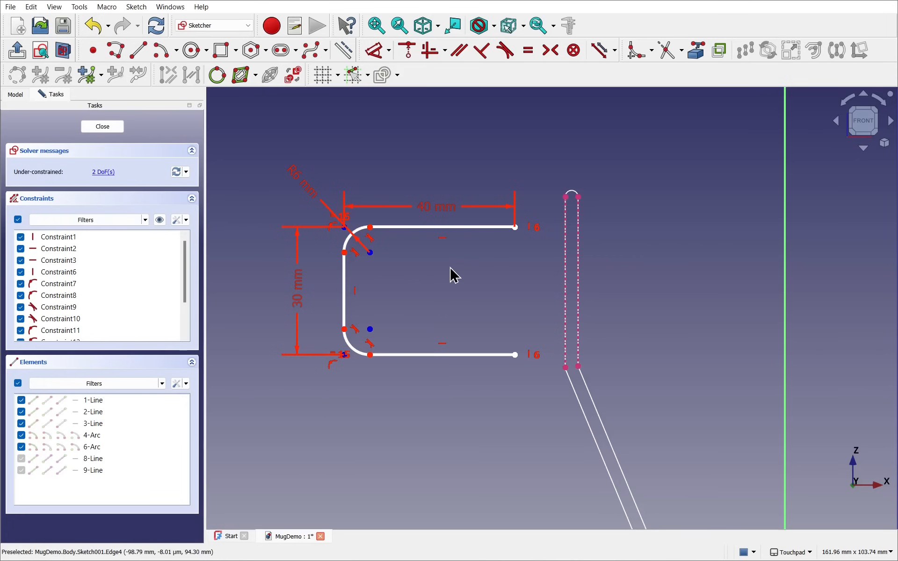
mouse_move(469, 229)
left_mouse_down()
mouse_move(446, 237)
mouse_move(434, 330)
mouse_move(565, 220)
mouse_move(401, 294)
mouse_move(485, 251)
mouse_move(443, 224)
mouse_move(524, 230)
mouse_move(522, 204)
mouse_move(511, 236)
mouse_move(506, 221)
mouse_move(417, 211)
left_mouse_up()
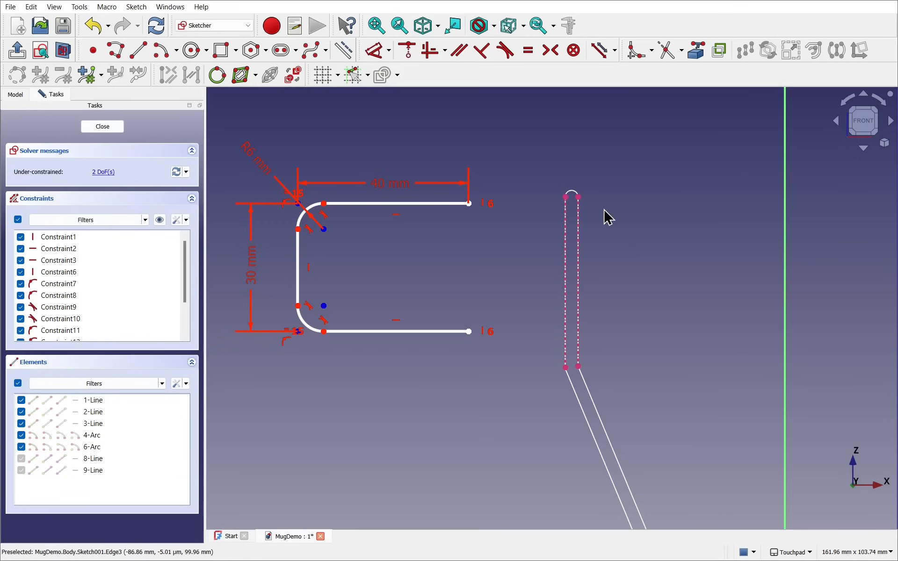
- Draw a short vertical line inside the mug wall, going down from the level of the external lines' upper ends
scroll(573, 199, "up", 5)
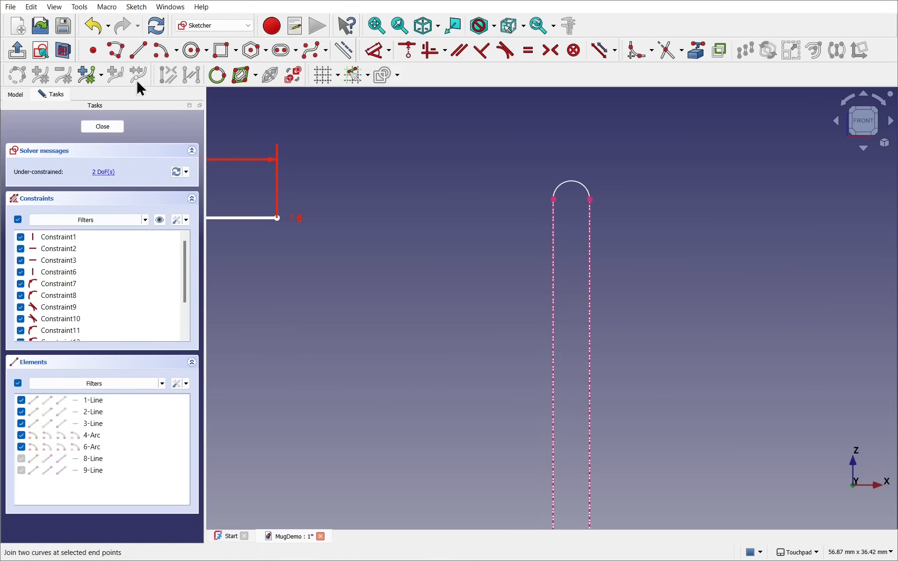
left_click(142, 49)
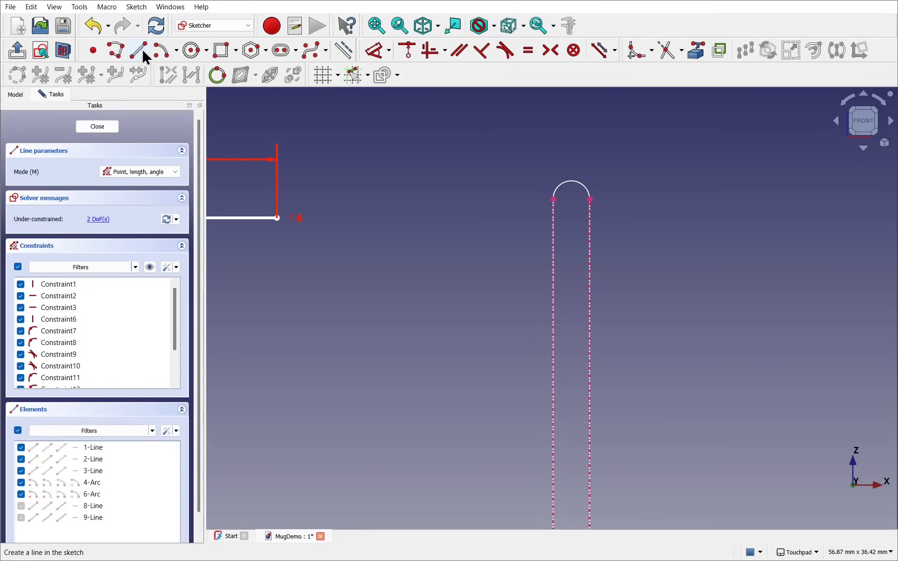
left_click(567, 202)
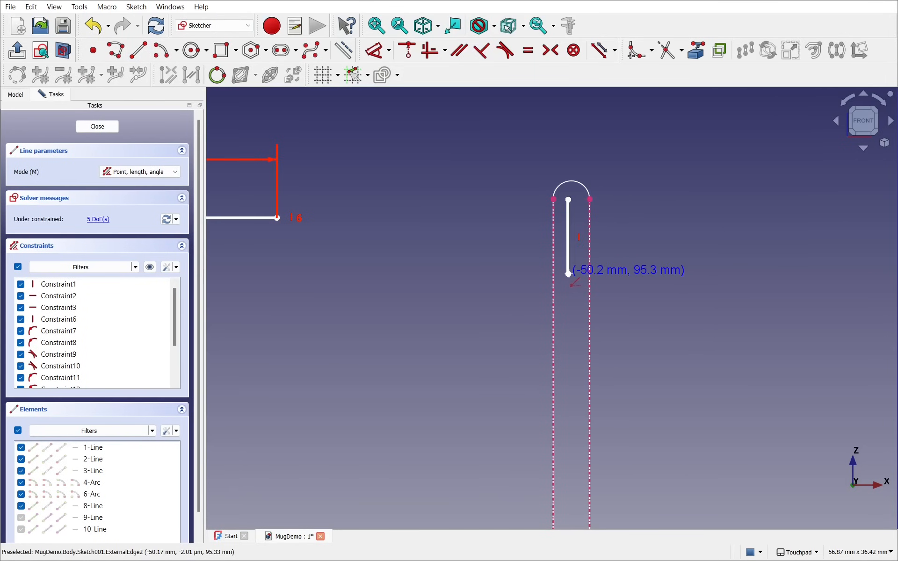
- Draw a second short vertical line inside the mug wall, going up from the level of the external lines' lower ends
scroll(453, 199, "down", 5)
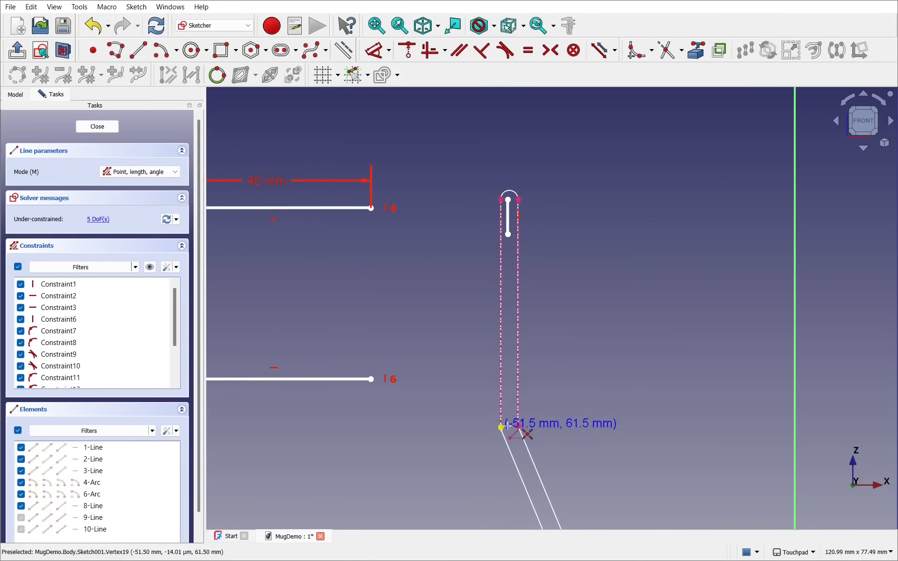
scroll(501, 425, "up", 6)
left_click(509, 413)
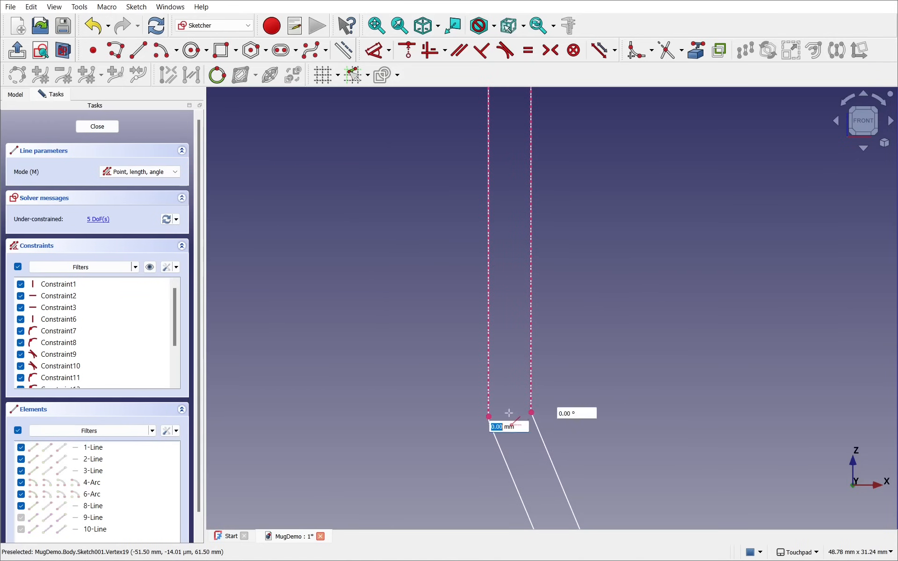
left_click(509, 317)
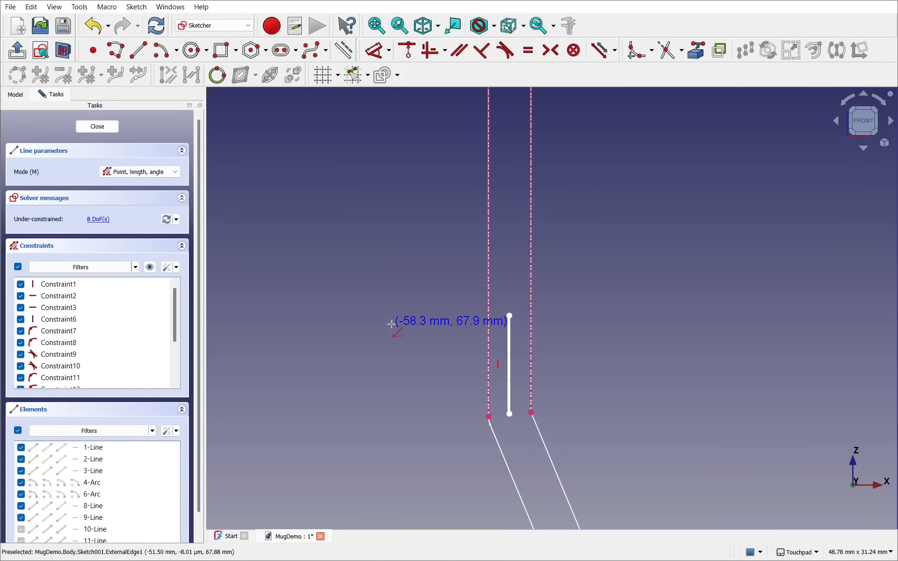
key("Escape")
- Constrain the upper helper line's top endpoint symmetrically between the upper ends of the two external wall lines
scroll(396, 332, "down", 4)
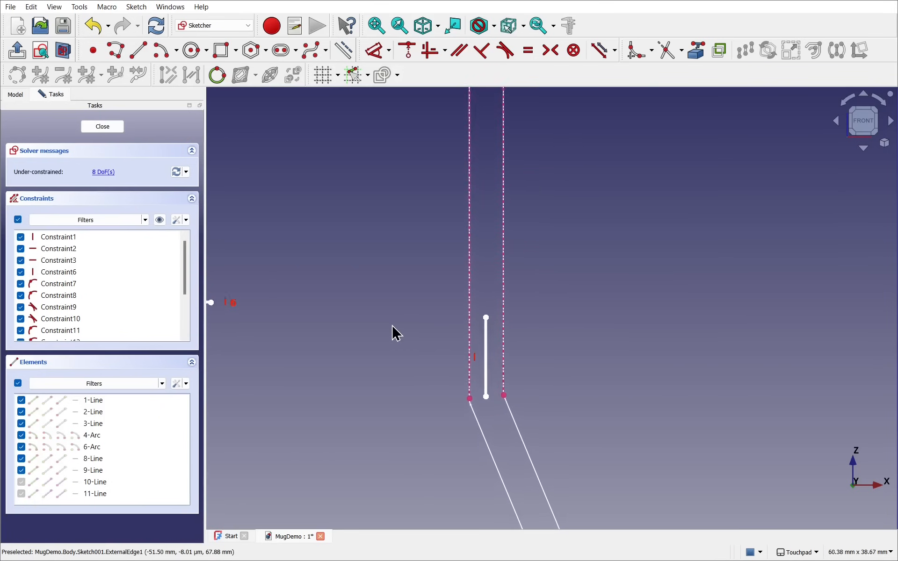
mouse_move(413, 242)
middle_mouse_down("shift")
mouse_move(439, 265)
mouse_move(452, 333)
middle_mouse_up("shift")
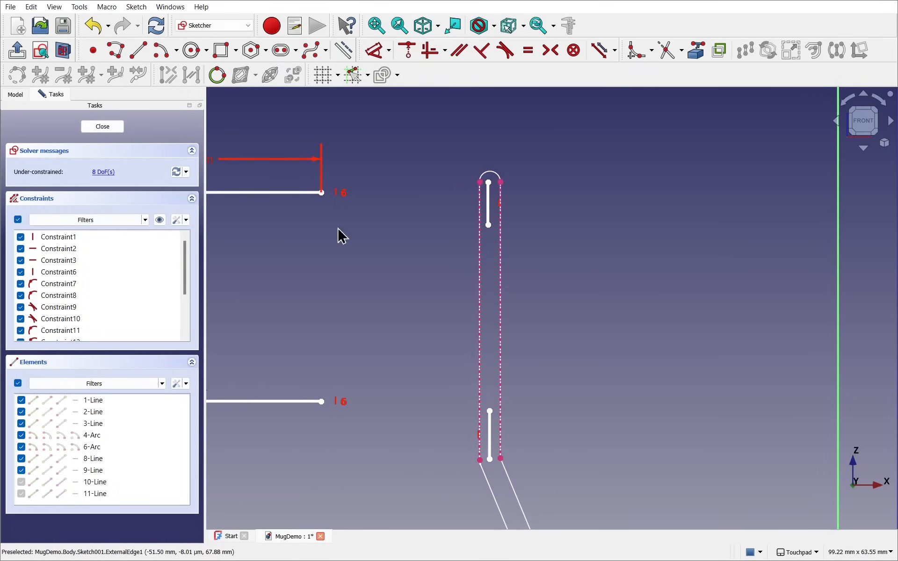
scroll(497, 184, "up", 7)
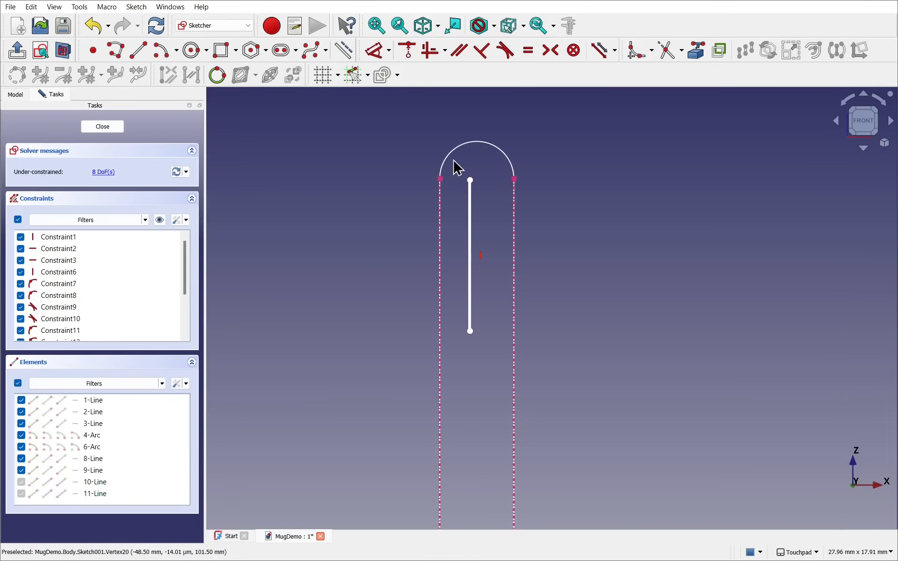
left_click(445, 179)
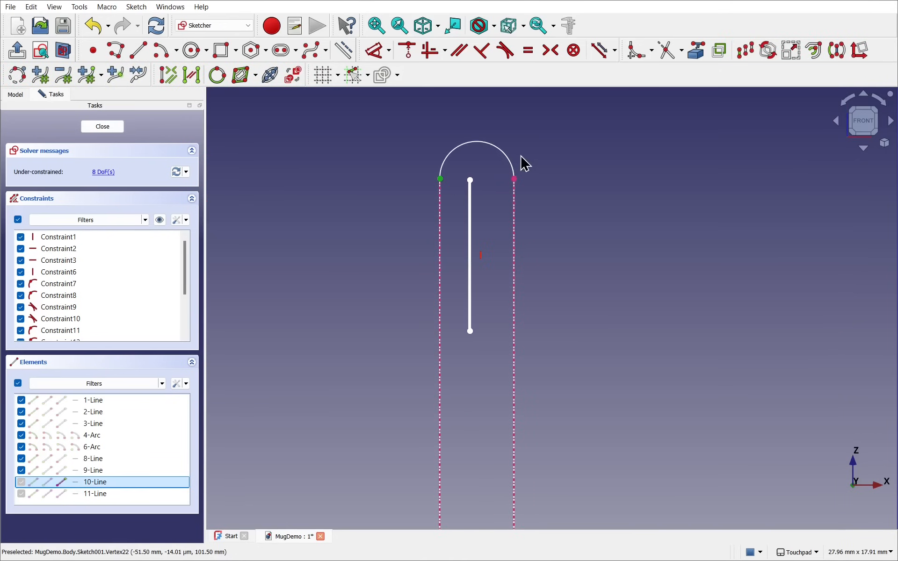
left_click(515, 179)
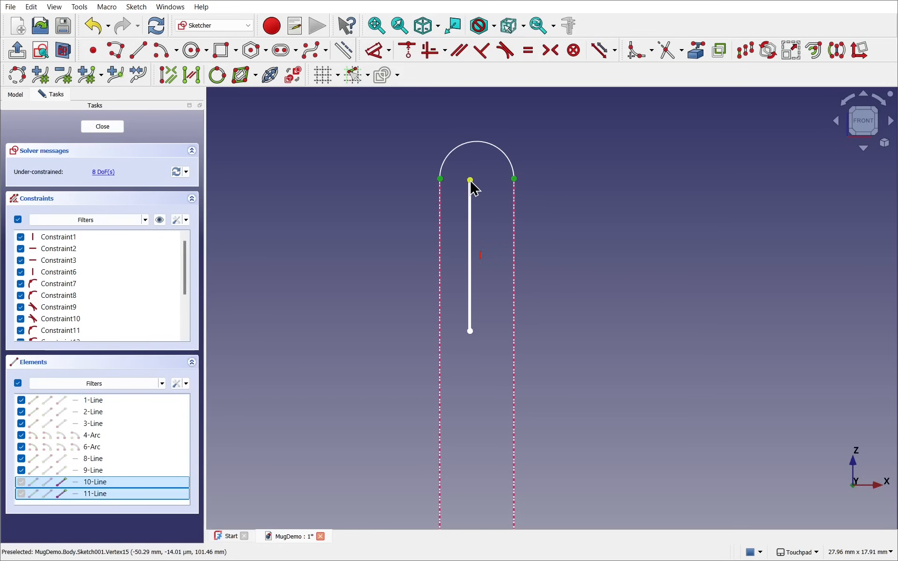
left_click(470, 181)
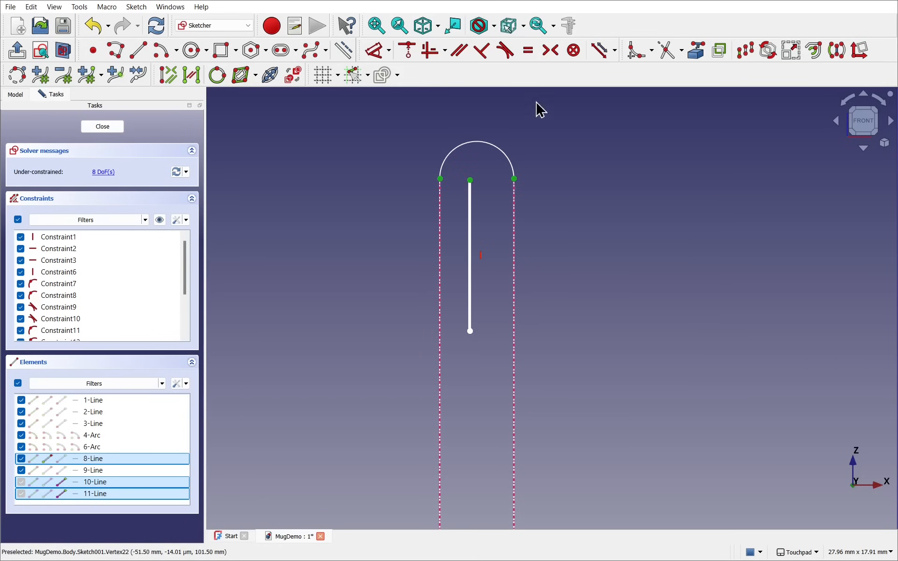
left_click(549, 51)
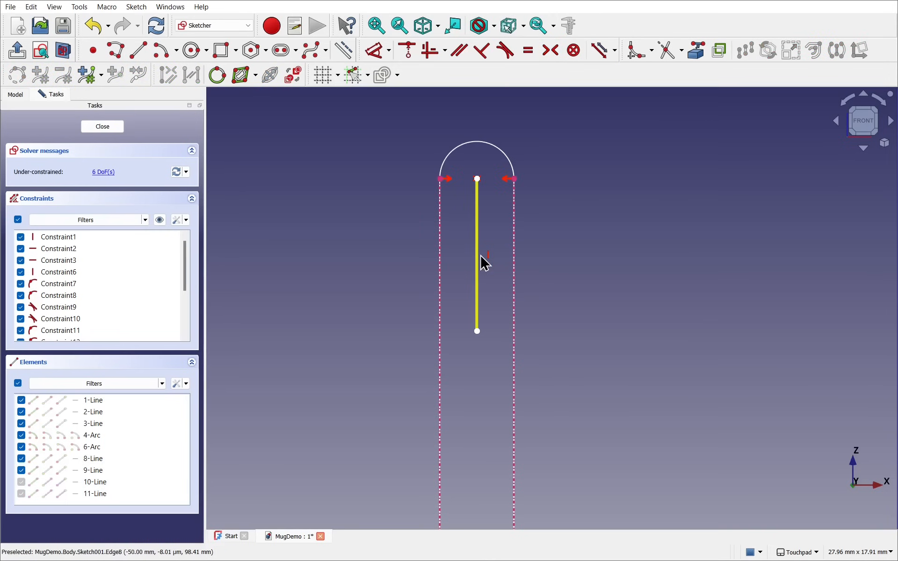
- Convert the upper helper line to construction geometry and shorten it by moving its lower end up
left_click(479, 213)
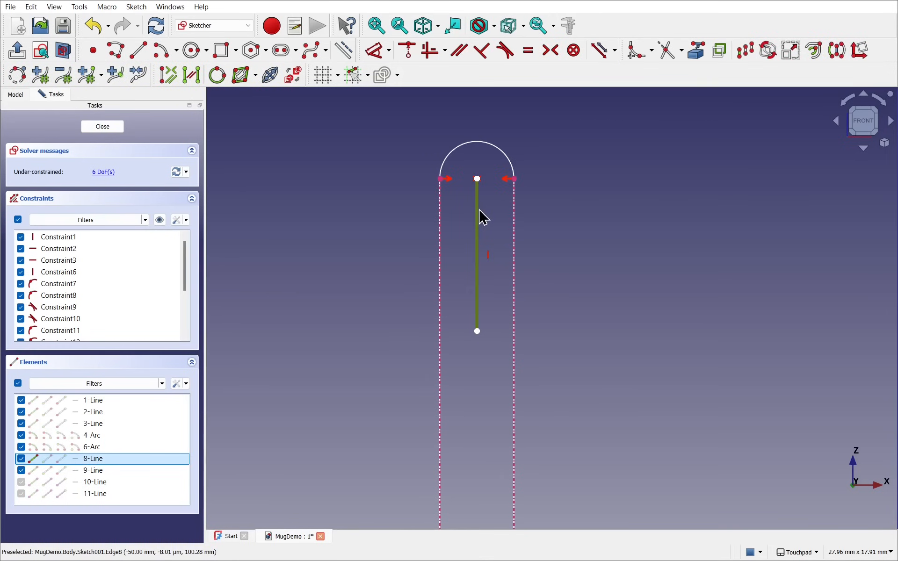
left_click(344, 55)
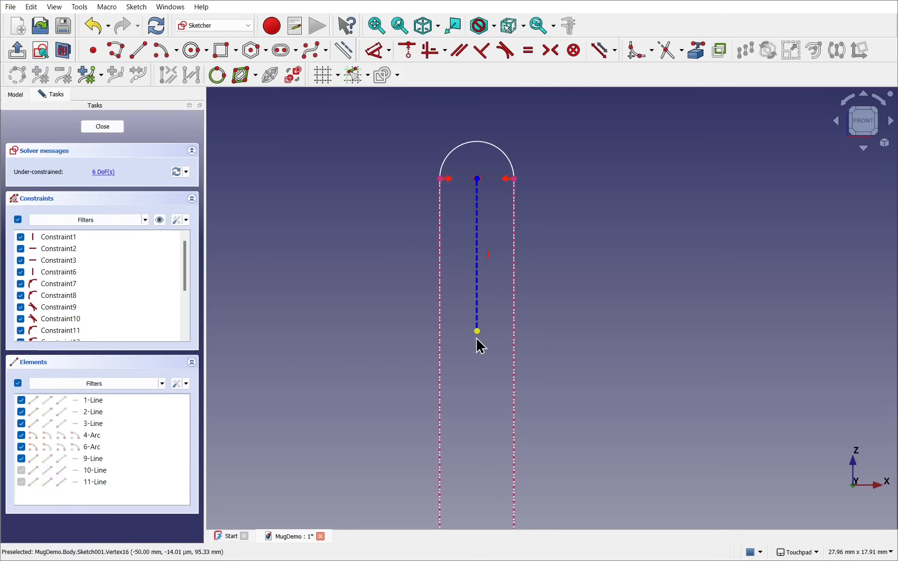
left_click_drag(477, 334, 474, 257)
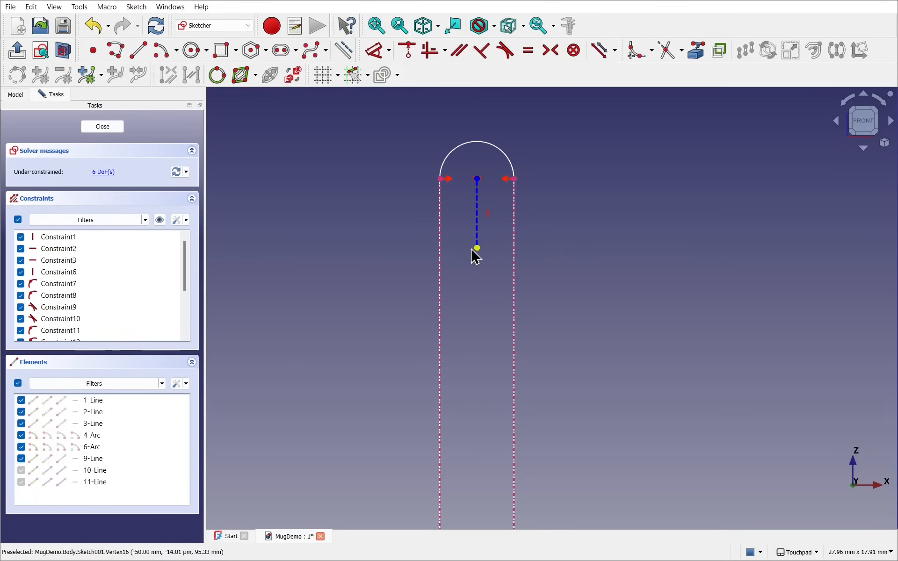
- Constrain the lower helper line's bottom endpoint symmetrically between the lower ends of the two external wall lines
scroll(476, 256, "down", 5)
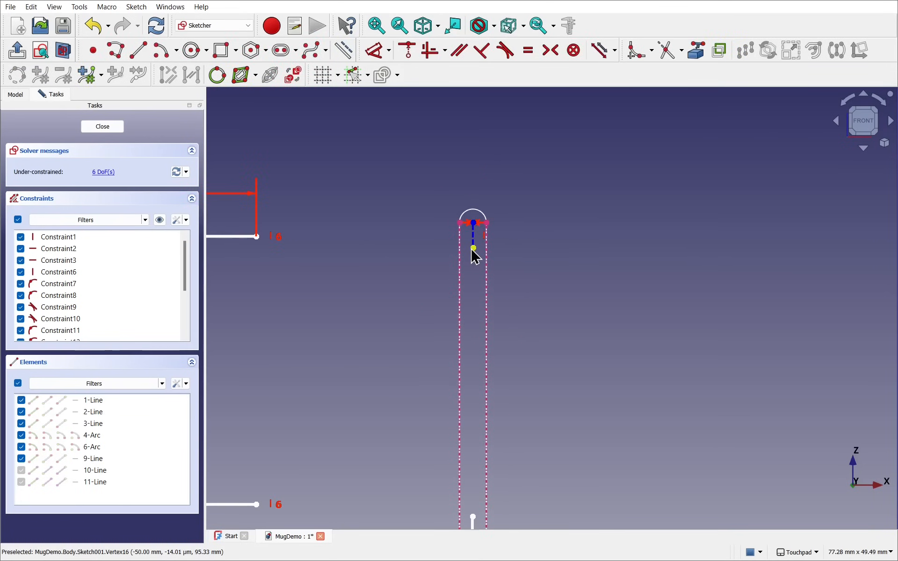
mouse_move(473, 494)
middle_mouse_down()
mouse_move(452, 248)
mouse_move(457, 282)
middle_mouse_up()
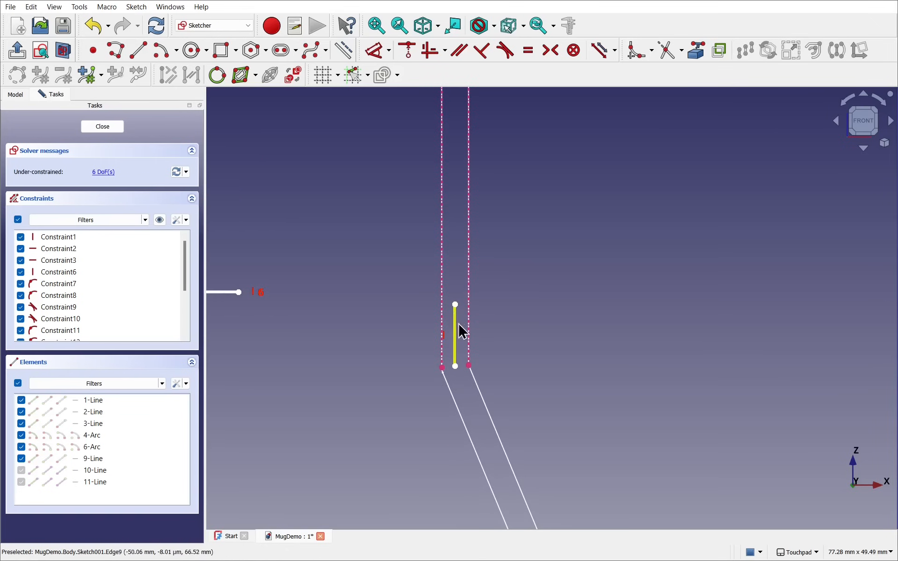
left_click(443, 371)
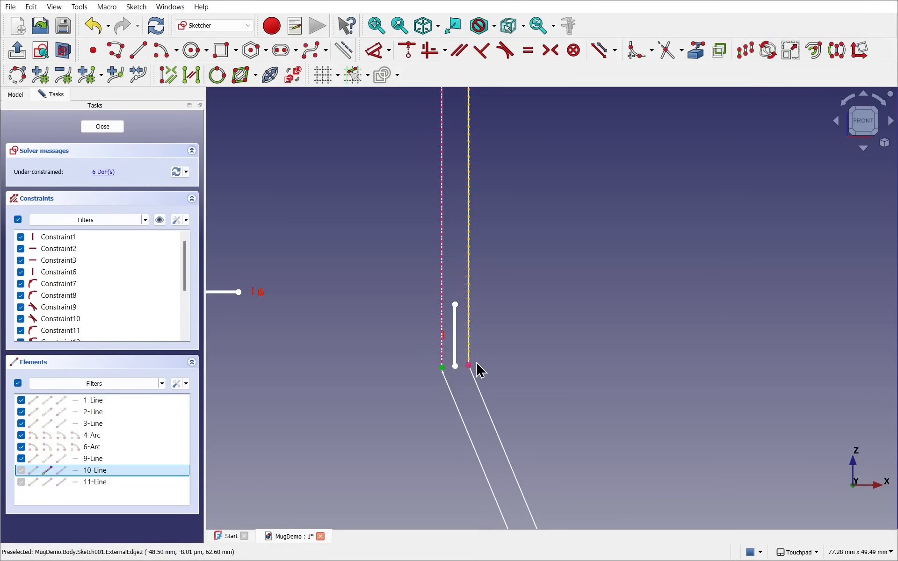
left_click(470, 366)
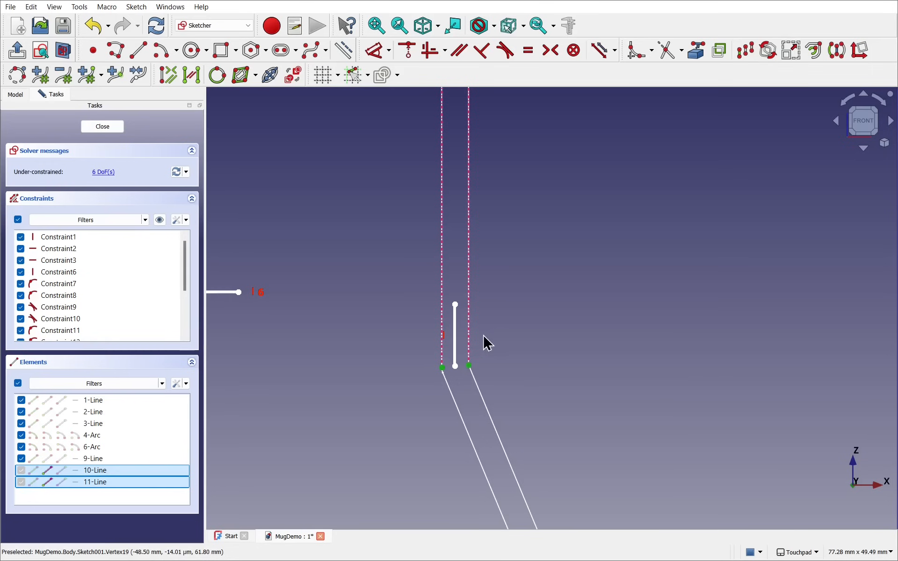
left_click(454, 367)
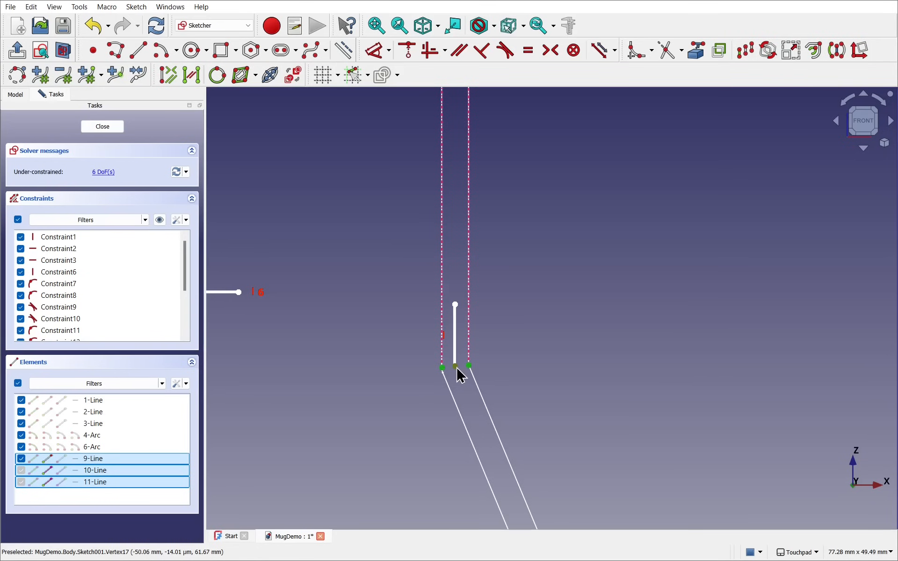
left_click(556, 51)
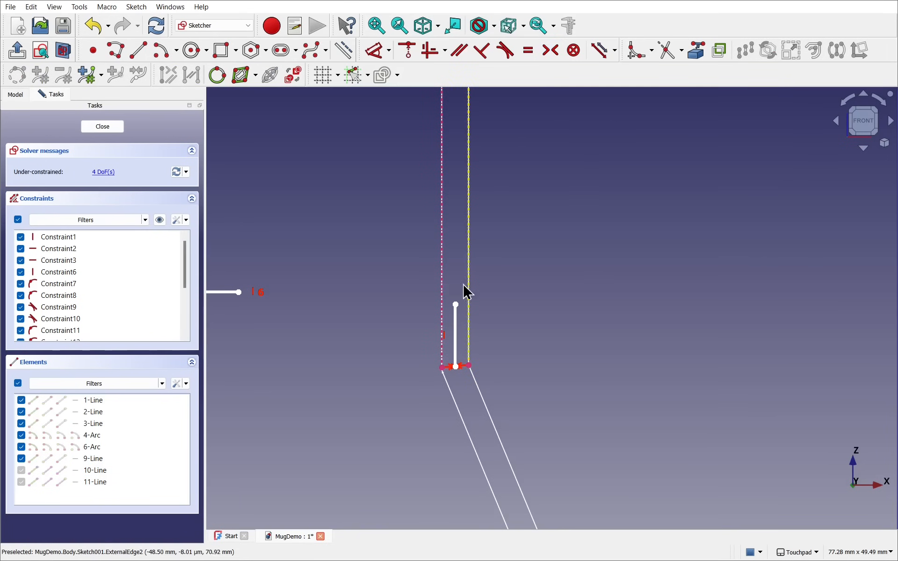
- Convert the lower helper line to construction geometry
left_click(457, 328)
right_click(409, 332)
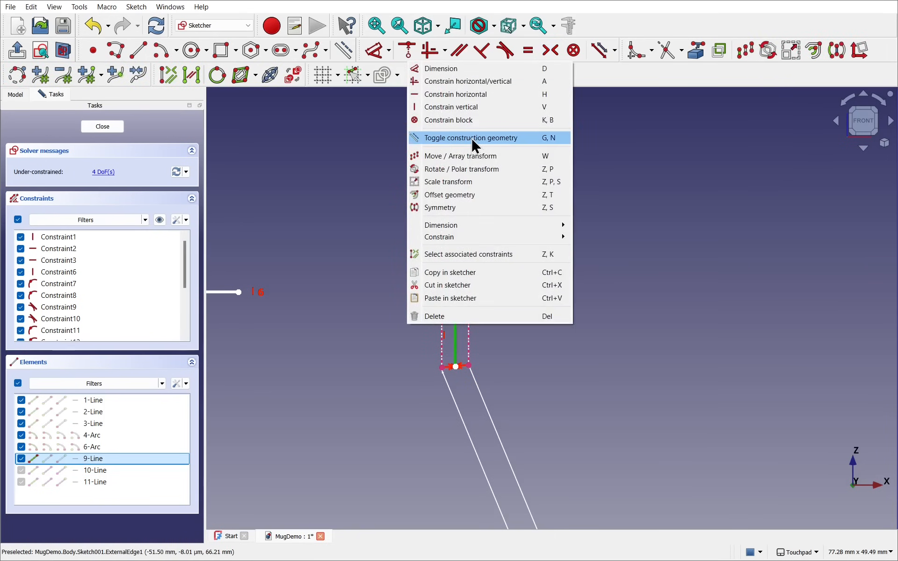
left_click(471, 137)
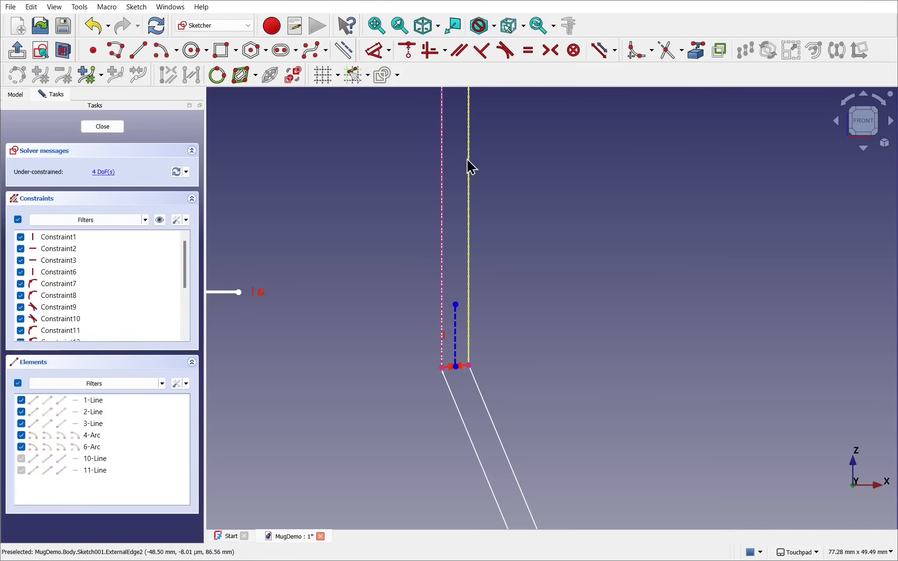
- Make the handle path's upper open end coincident with the lower end of the upper helper line
scroll(346, 195, "down", 3)
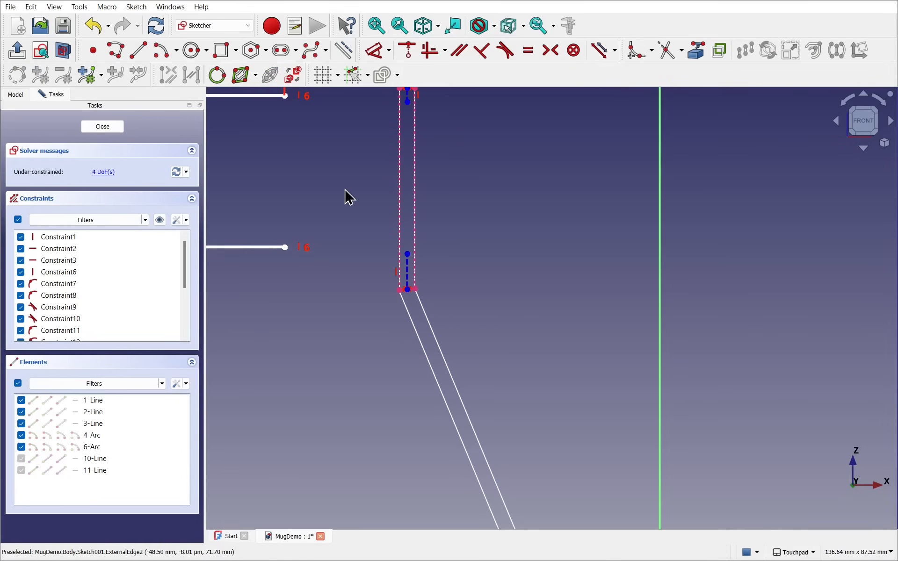
mouse_move(342, 197)
middle_mouse_down()
mouse_move(387, 224)
mouse_move(472, 304)
middle_mouse_up()
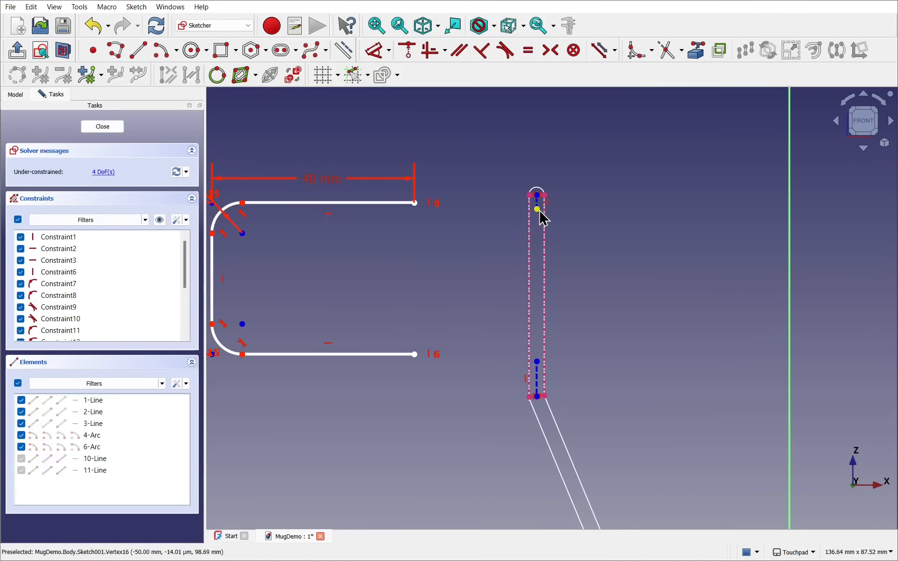
left_click(415, 204)
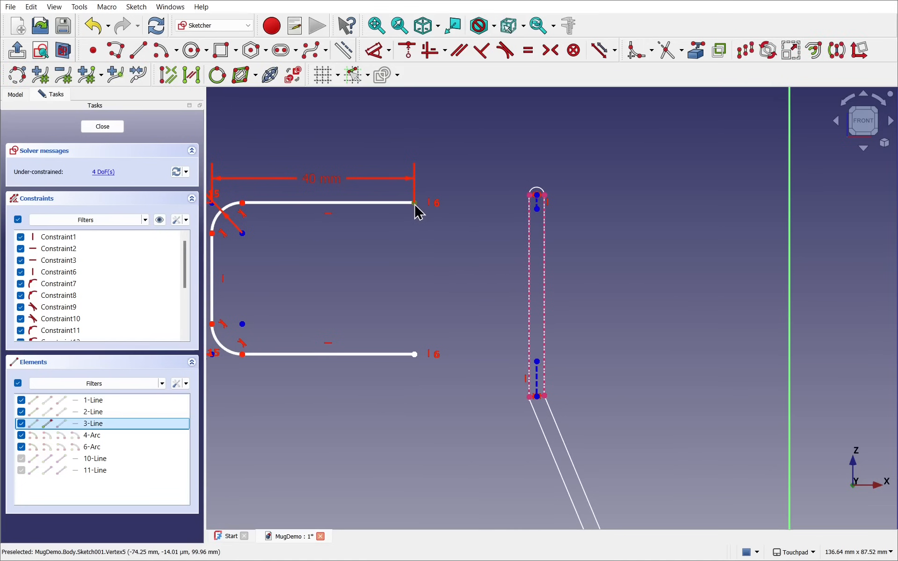
left_click(537, 210)
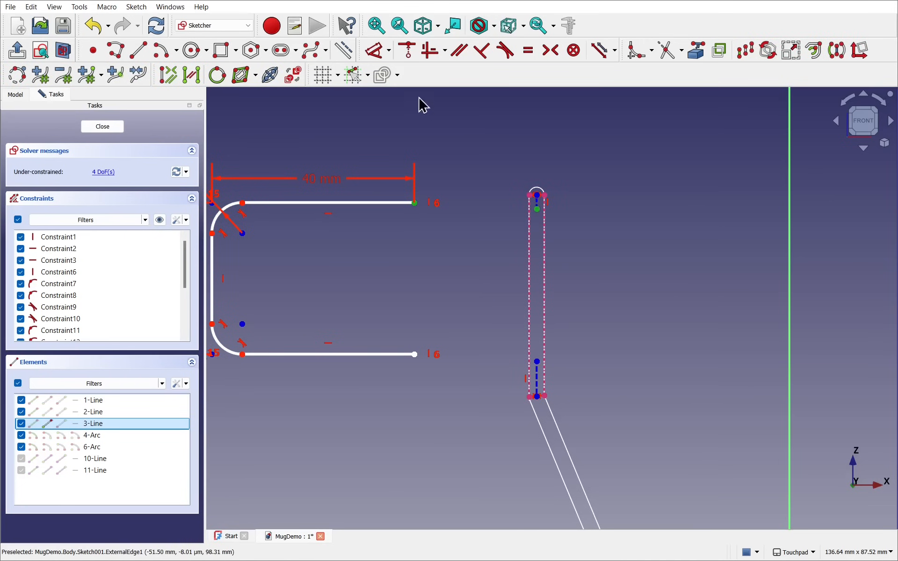
left_click(408, 51)
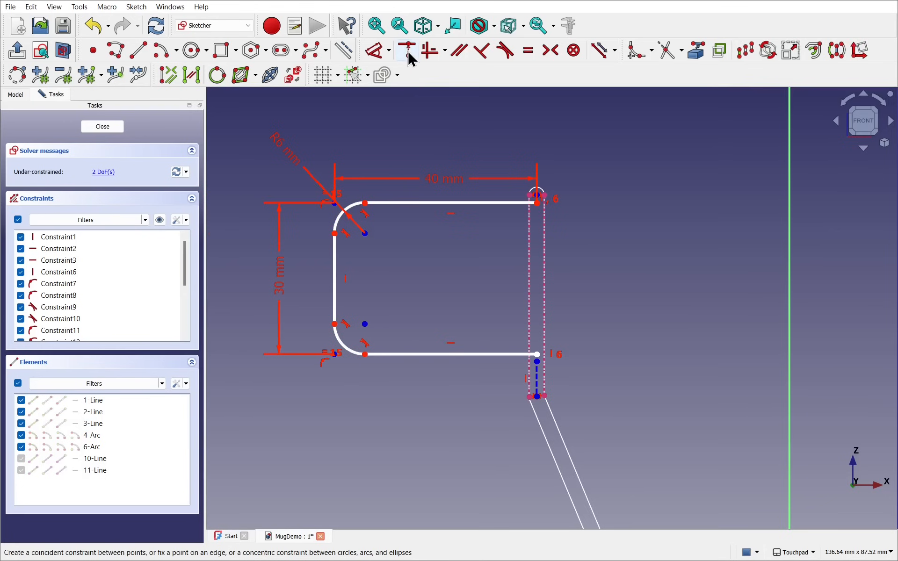
- Make the handle path's lower open end coincident with the lower helper line's top end, then slide the path down and back up along the wall
left_click(537, 363)
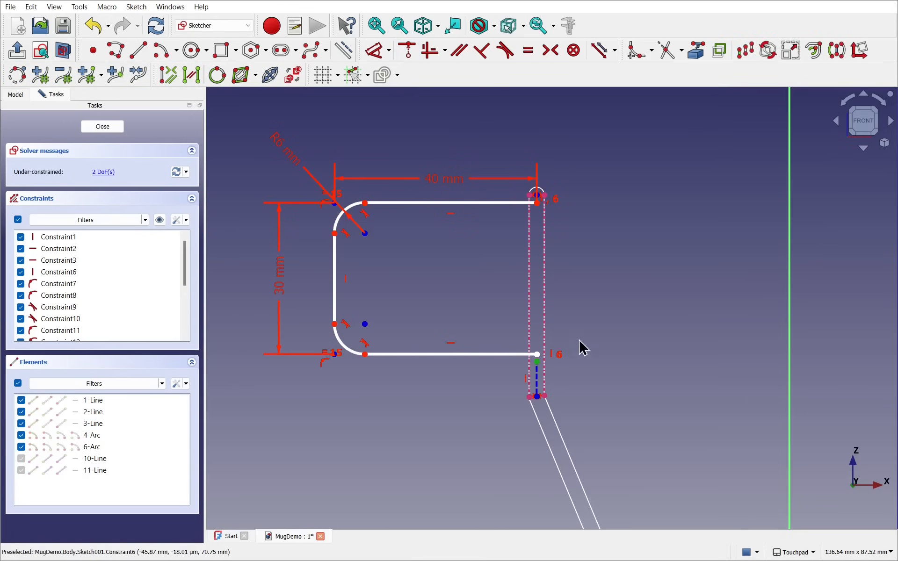
left_click(537, 355)
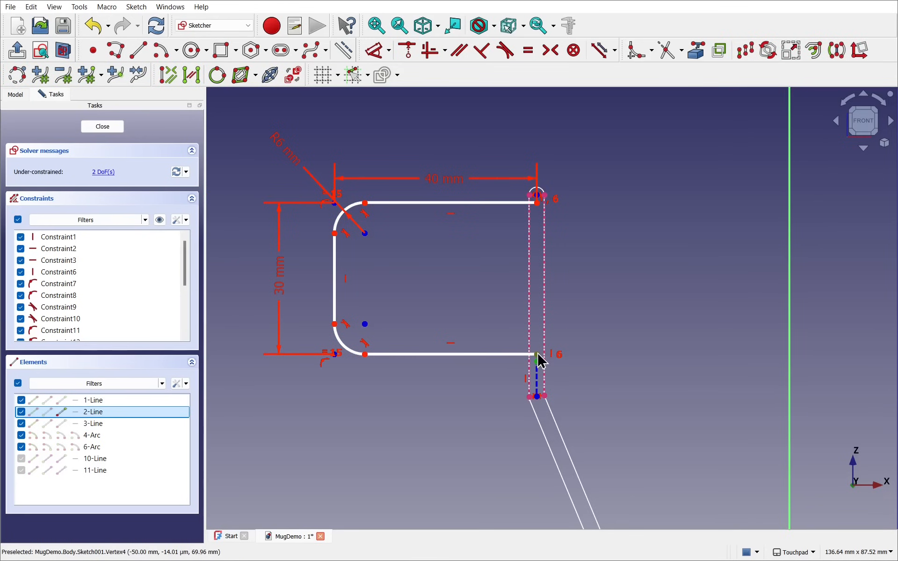
left_click(409, 54)
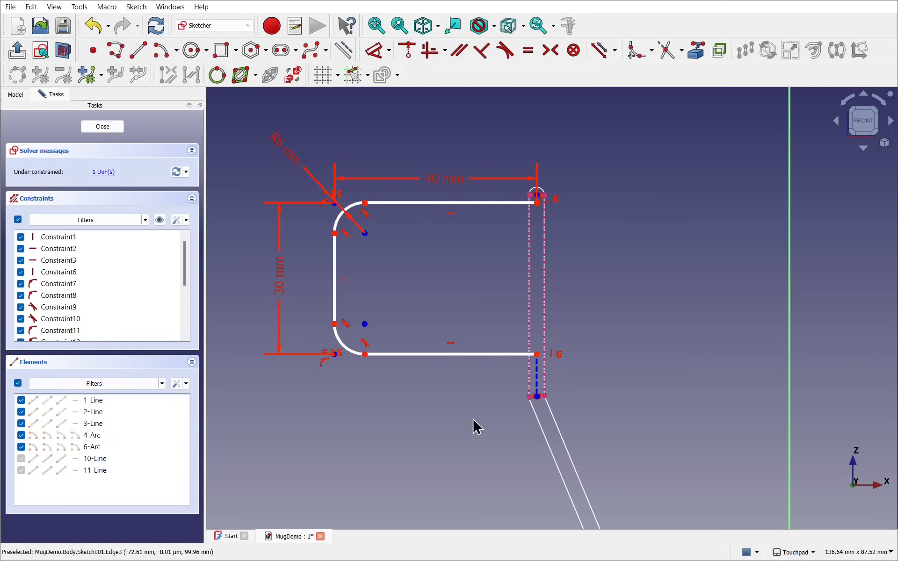
mouse_move(448, 358)
left_mouse_down()
mouse_move(444, 388)
mouse_move(436, 340)
mouse_move(436, 427)
mouse_move(431, 380)
left_mouse_up()
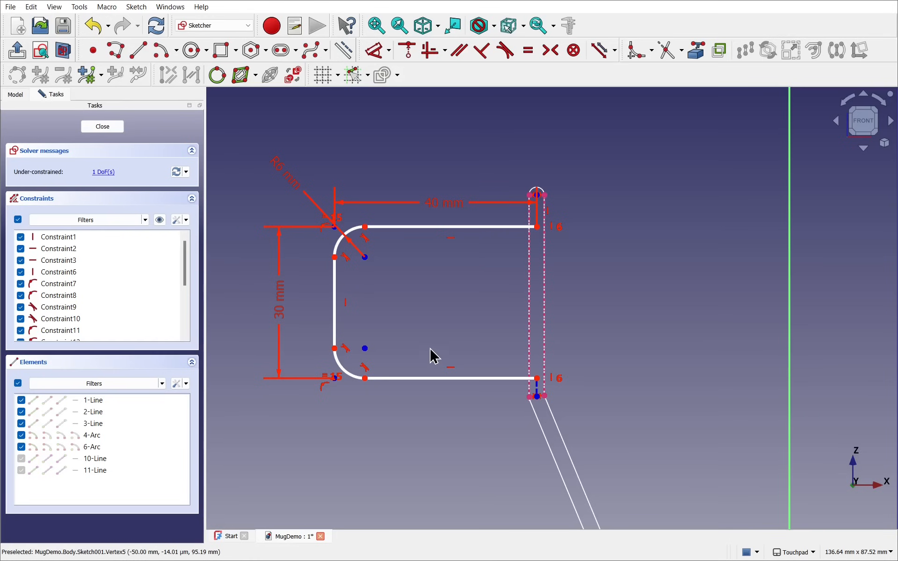
mouse_move(466, 229)
left_mouse_down()
mouse_move(477, 230)
mouse_move(475, 200)
left_mouse_up()
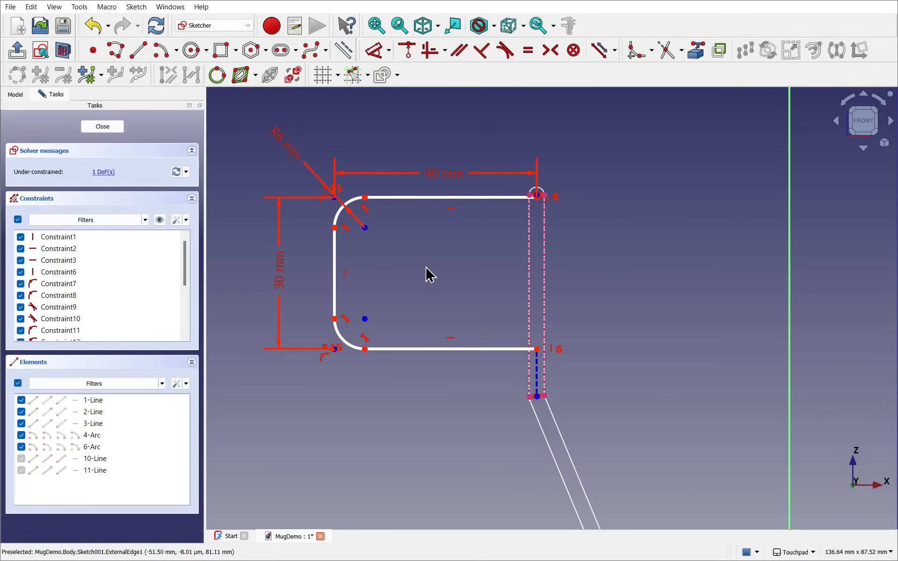
- Close the handle path sketch and hide the mug's profile sketch under the Revolution
left_click(107, 129)
left_click_drag(547, 245, 548, 170, "alt")
left_click_drag(552, 207, 441, 157, "shift")
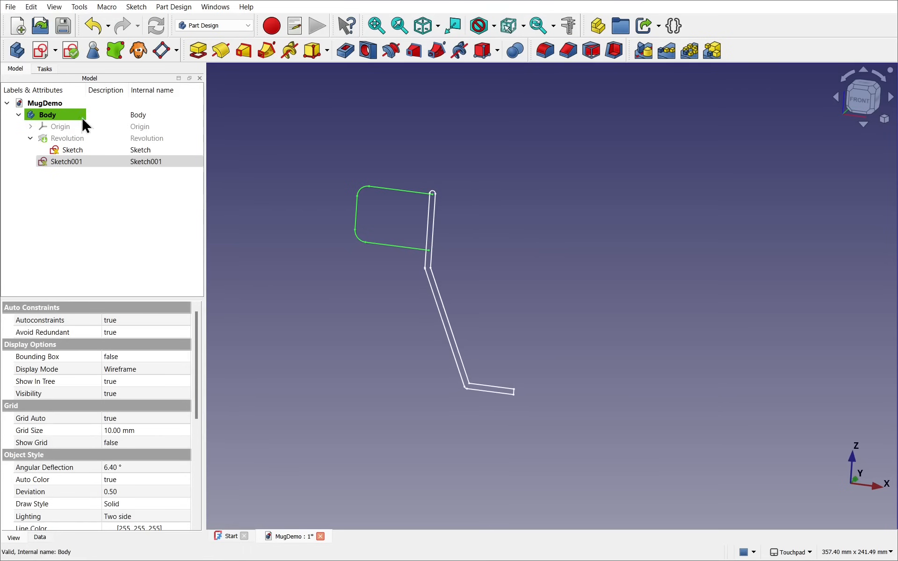
left_click(68, 150)
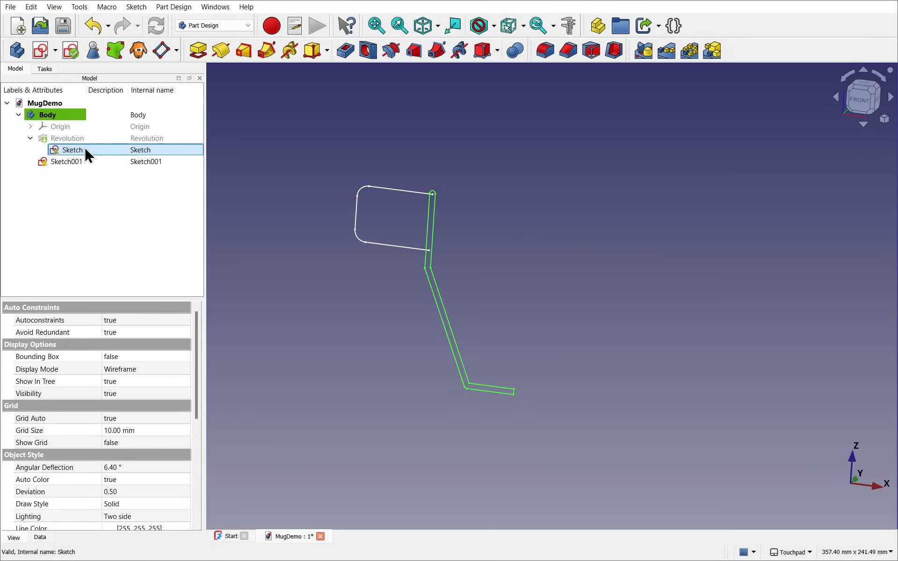
key("space")
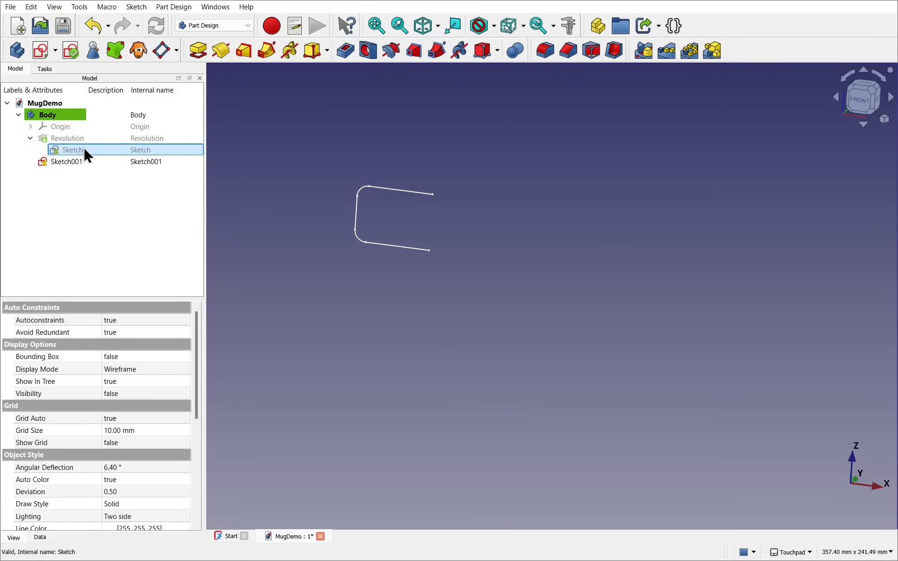
left_click_drag(552, 260, 467, 260, "alt")
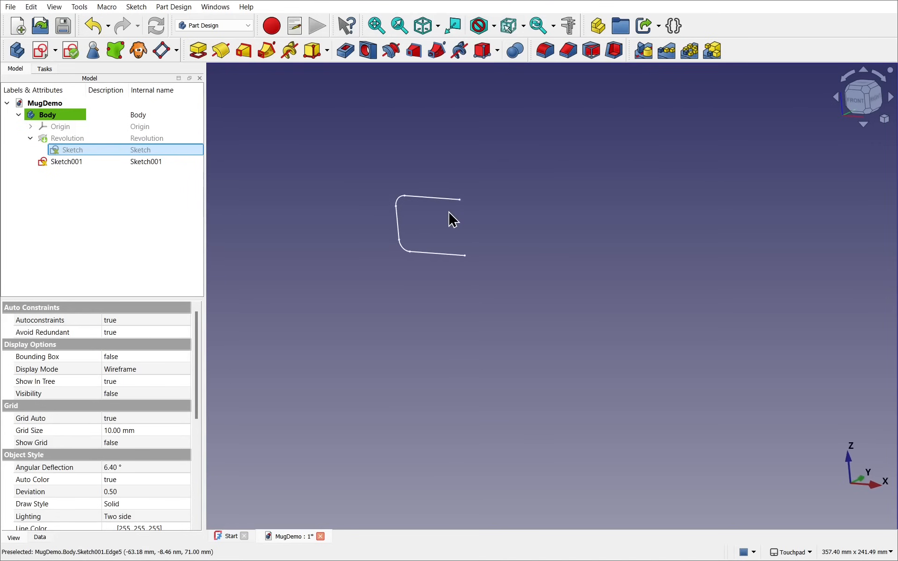
- Create a new sketch on the body's YZ-plane for the handle's cross-section
scroll(452, 220, "up", 4)
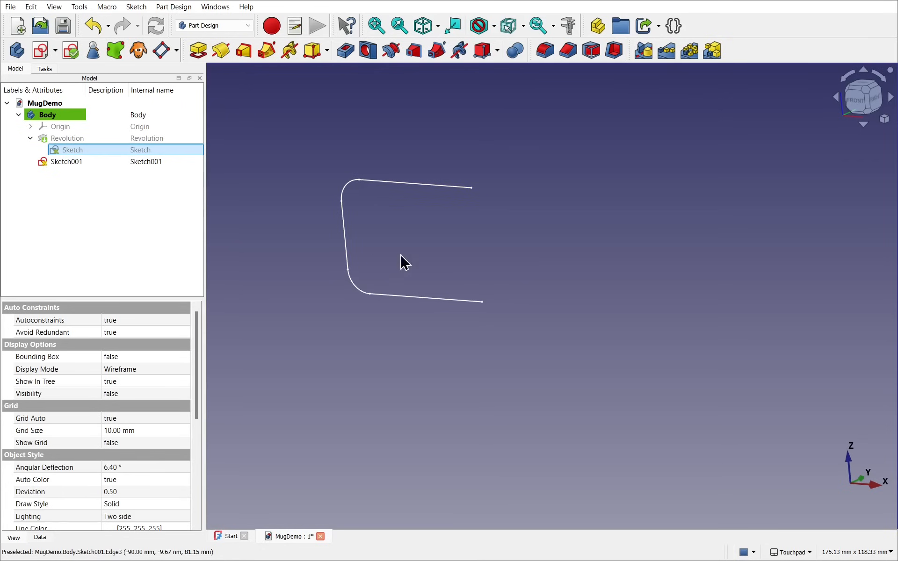
left_click(549, 194)
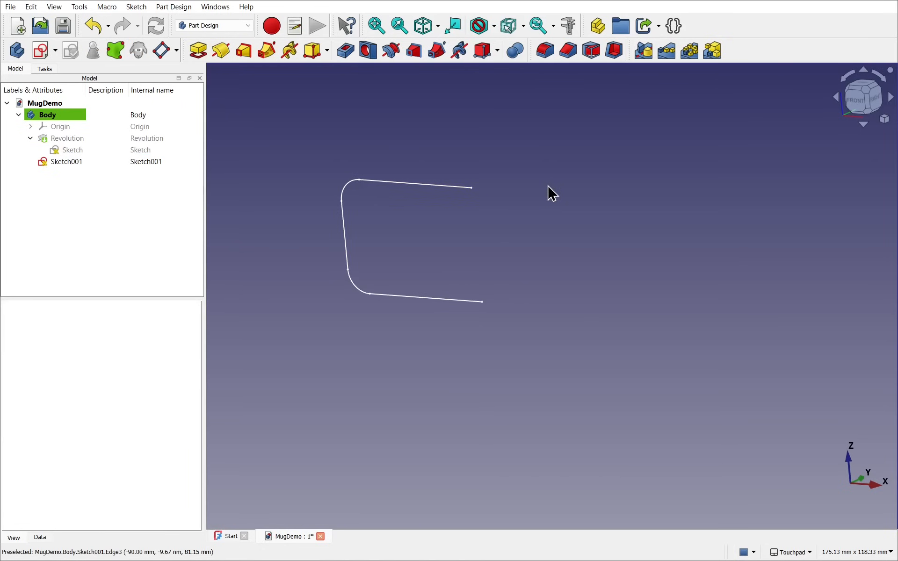
left_click(41, 49)
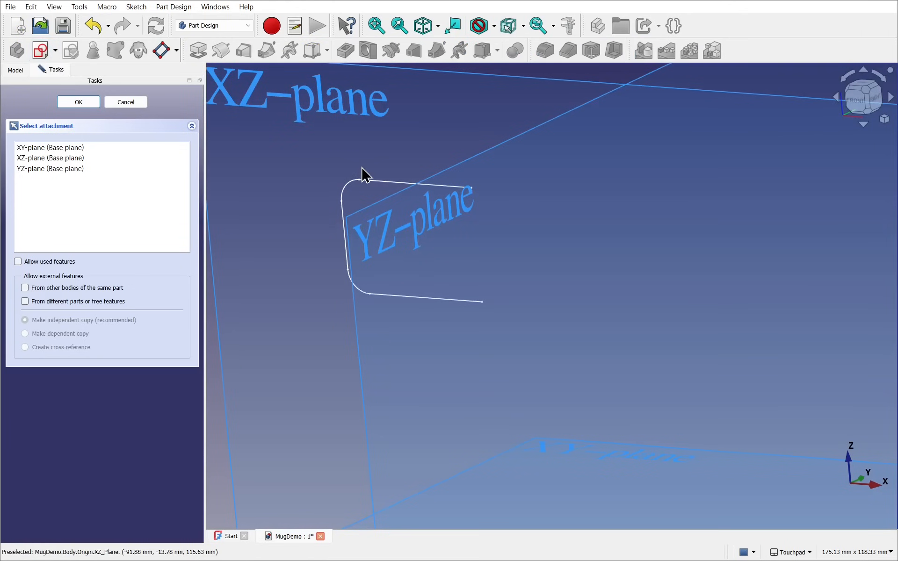
mouse_move(456, 211)
left_mouse_down("alt")
mouse_move(461, 224)
mouse_move(419, 244)
mouse_move(344, 239)
mouse_move(323, 259)
mouse_move(374, 254)
mouse_move(393, 201)
left_mouse_up("alt")
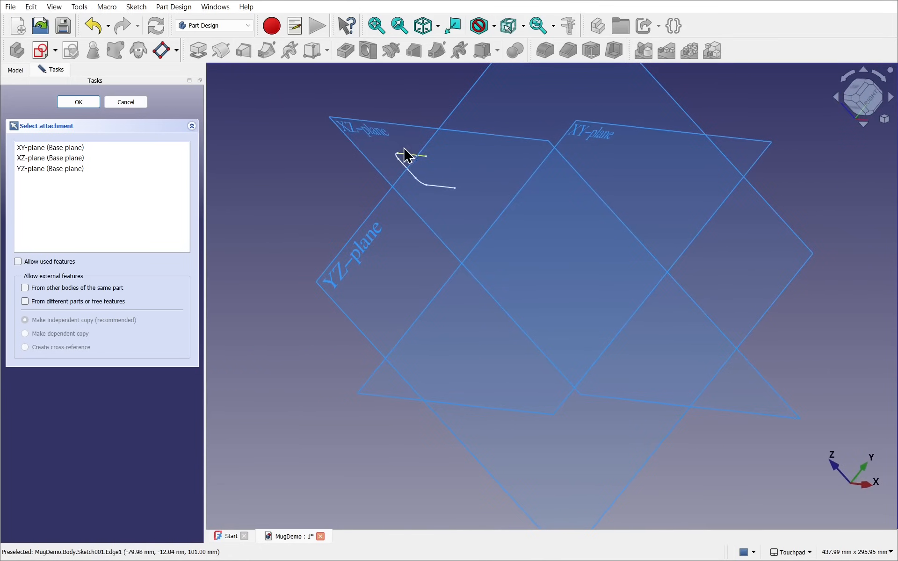
left_click(353, 278)
mouse_move(423, 278)
left_mouse_down("alt")
mouse_move(463, 295)
mouse_move(530, 264)
mouse_move(465, 286)
mouse_move(425, 284)
mouse_move(475, 293)
mouse_move(465, 303)
mouse_move(419, 273)
left_mouse_up("alt")
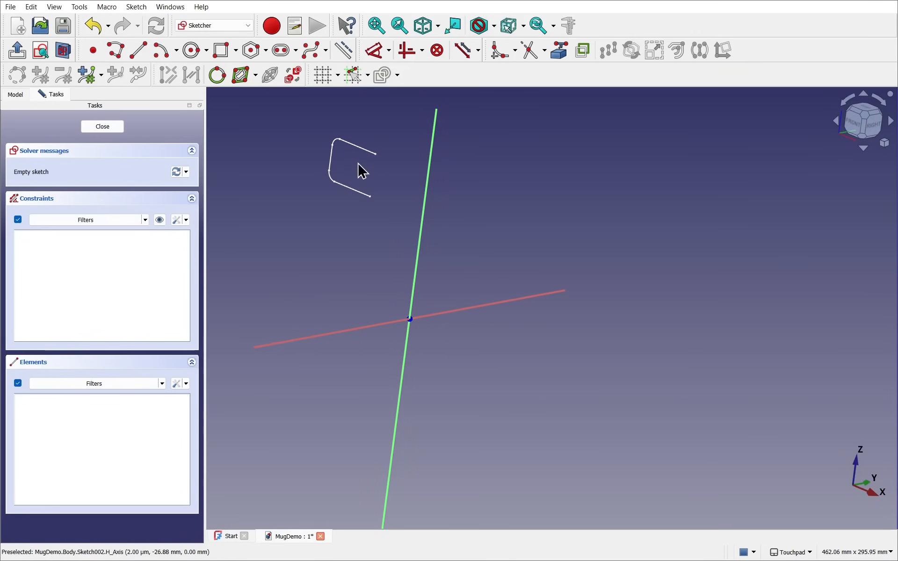
left_click_drag(453, 313, 395, 294, "alt")
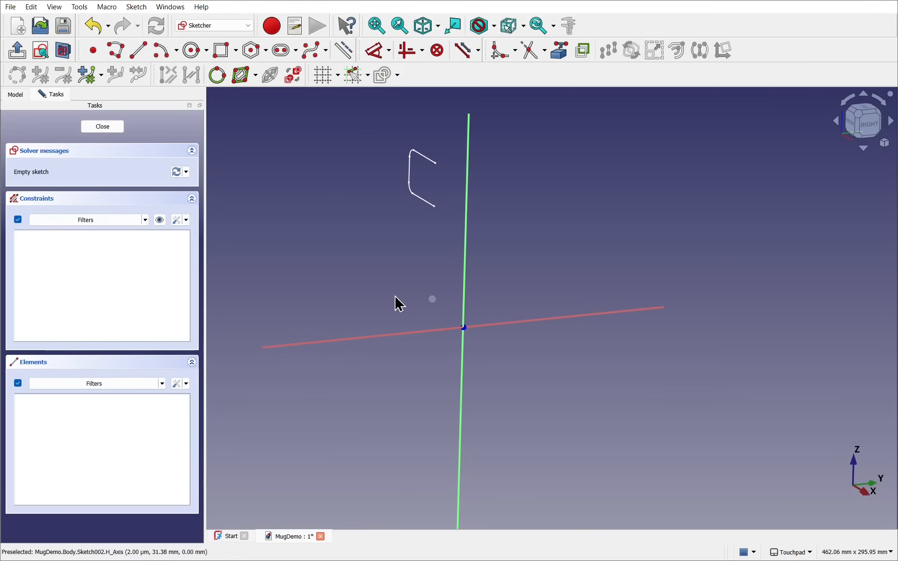
mouse_move(395, 296)
left_mouse_down("alt")
mouse_move(506, 281)
mouse_move(463, 289)
mouse_move(457, 279)
left_mouse_up("alt")
left_click_drag(523, 316, 488, 254, "shift")
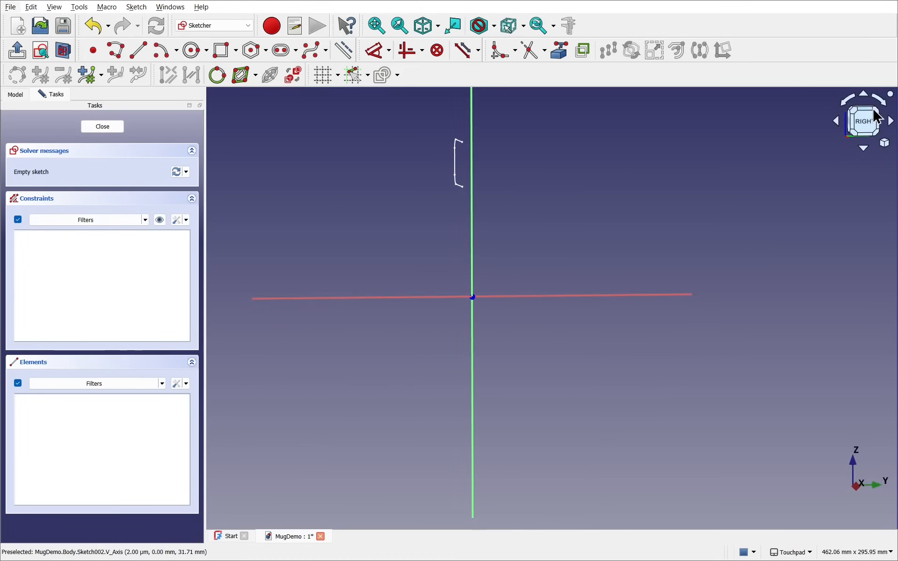
left_click(865, 121)
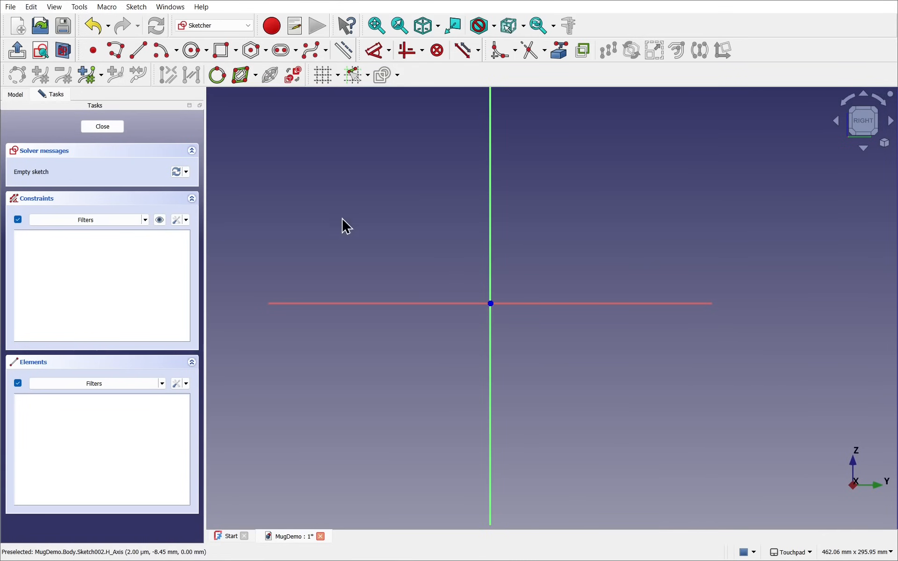
- Draw a rounded rectangle 12 mm wide and 12 mm high with 3 mm corner radii, above the horizontal axis and on its negative side
left_click(236, 55)
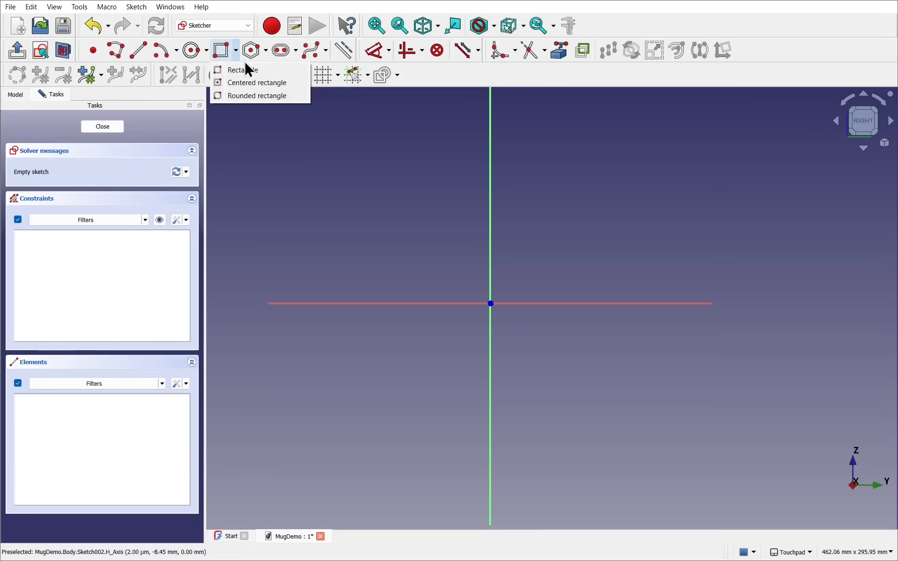
left_click(252, 96)
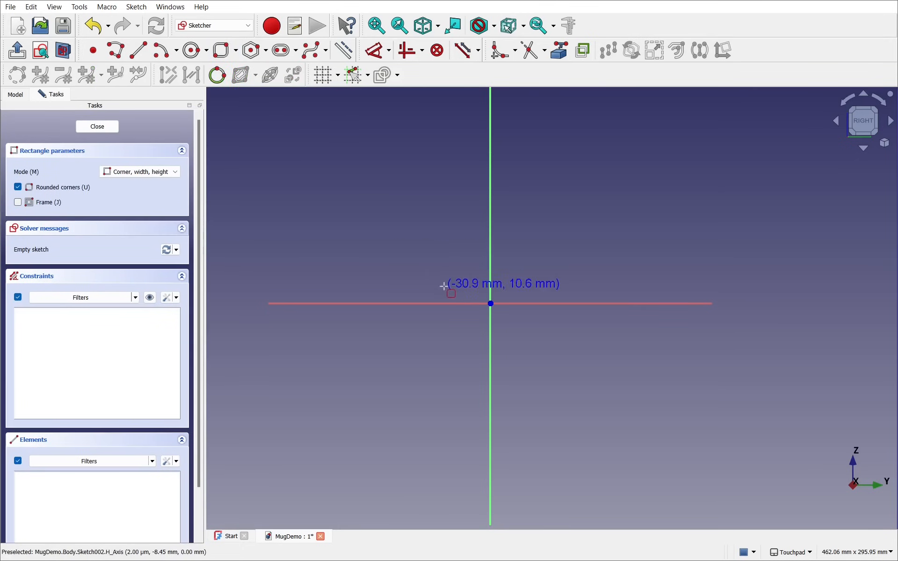
left_click(440, 261)
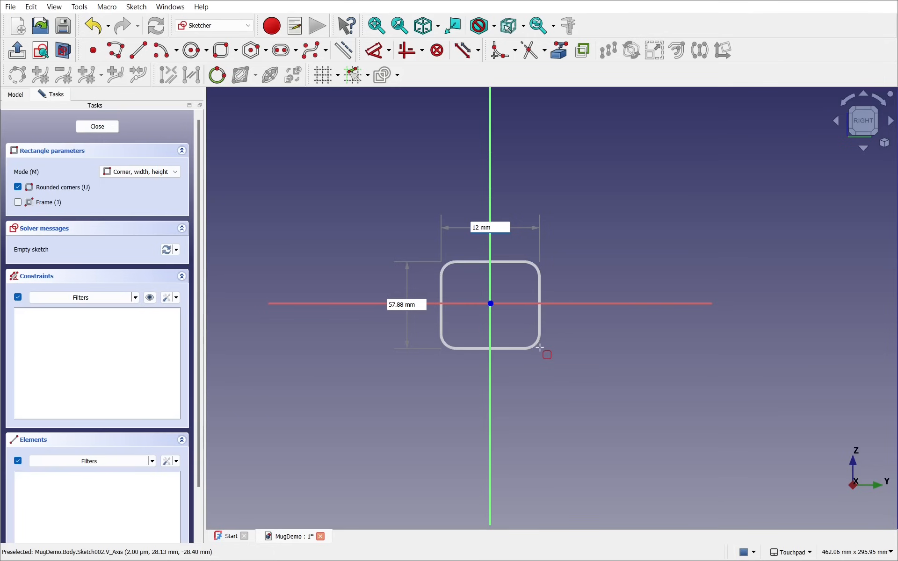
key("Tab")
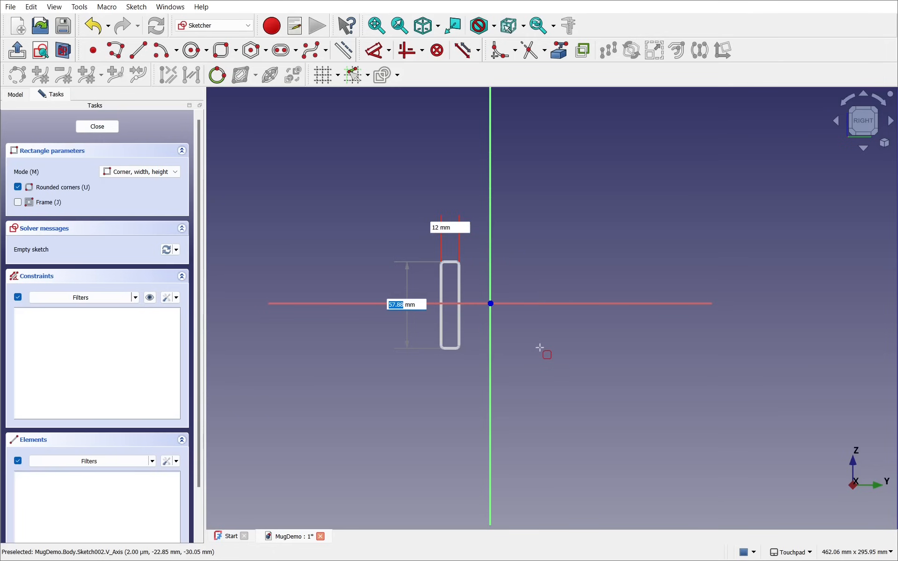
type("12")
key("Return")
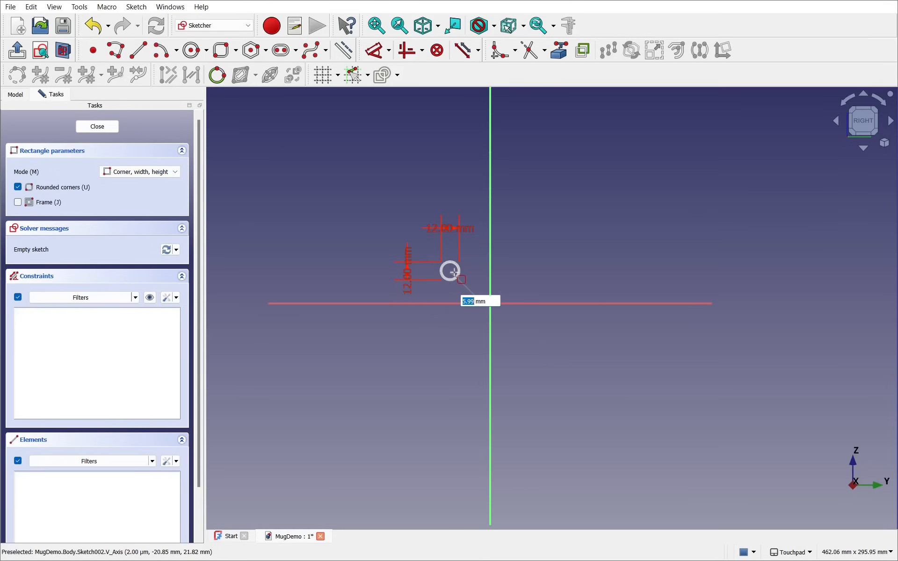
scroll(454, 272, "up", 7)
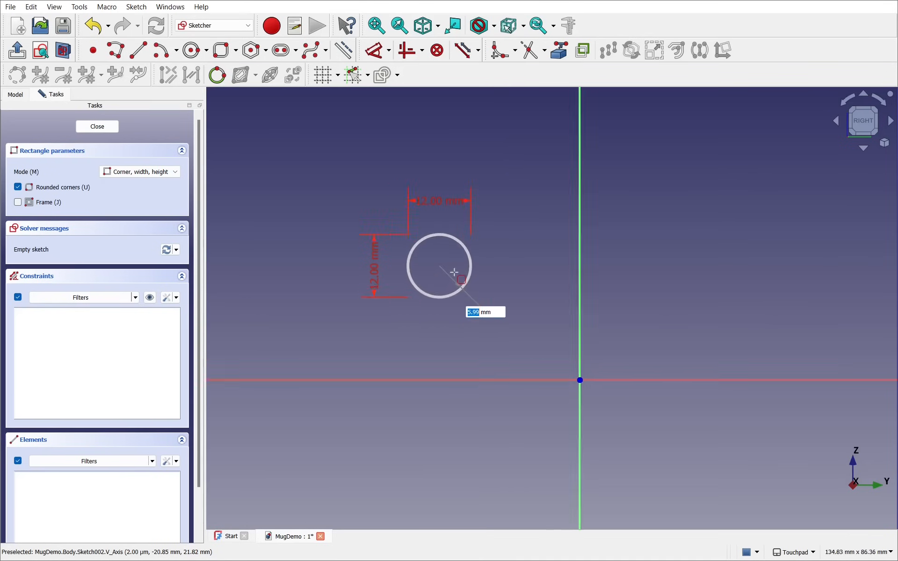
scroll(454, 272, "up", 4)
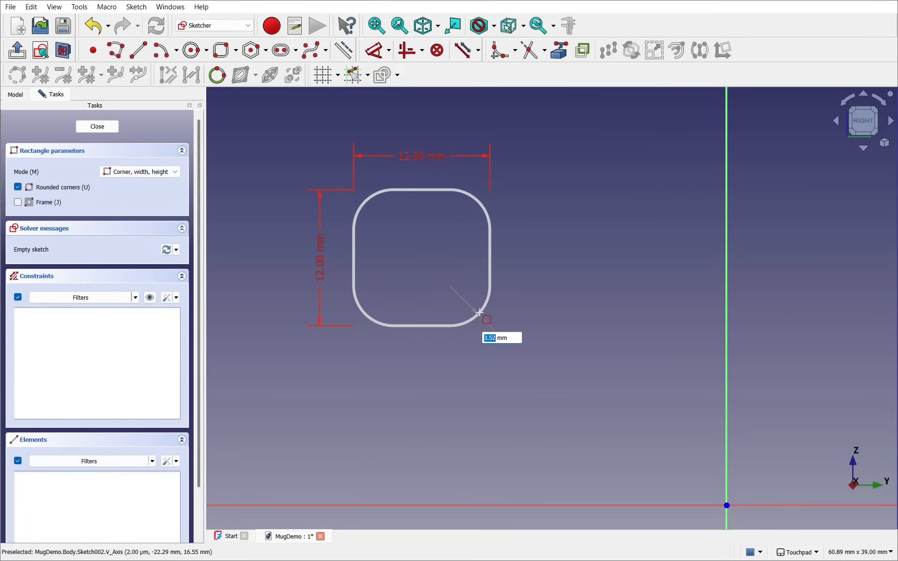
type("3")
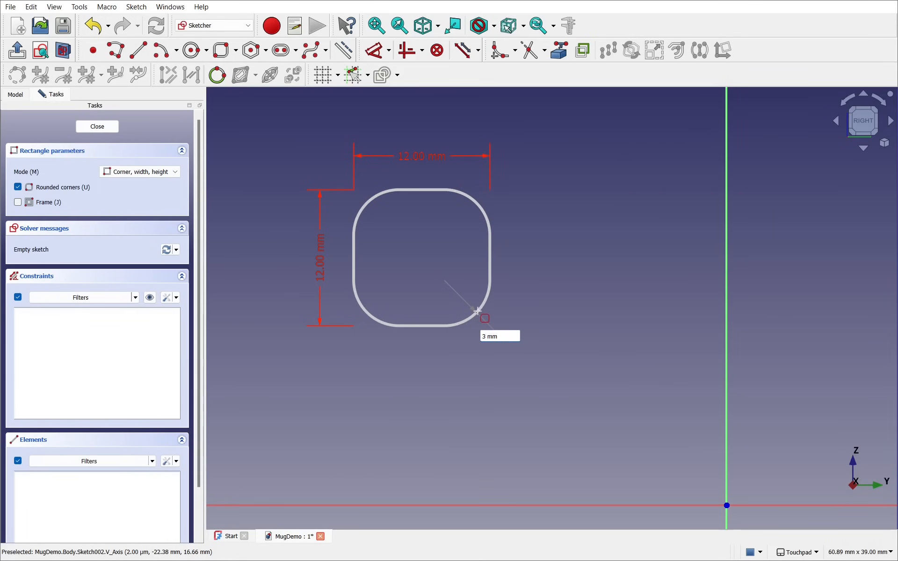
key("Return")
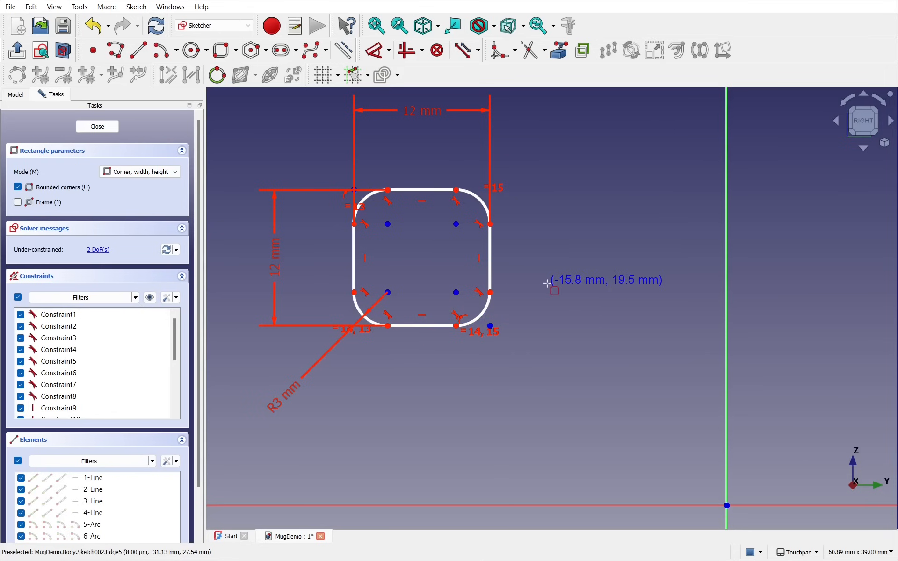
key("Escape")
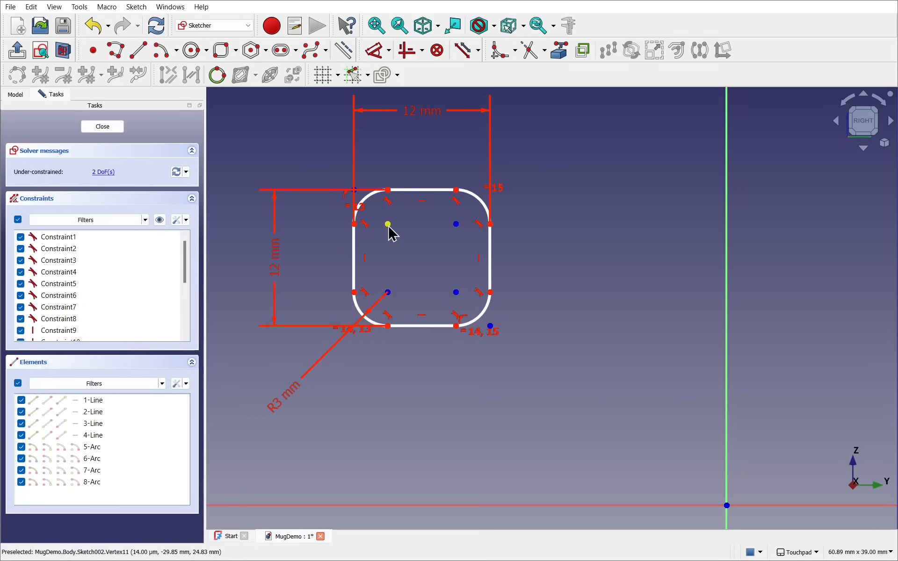
- Move the rounded square onto the origin, constrain two diagonally opposite corner-arc centers symmetric about the origin, and close the sketch
left_click_drag(388, 226, 685, 473)
middle_click_drag(733, 479, 461, 245)
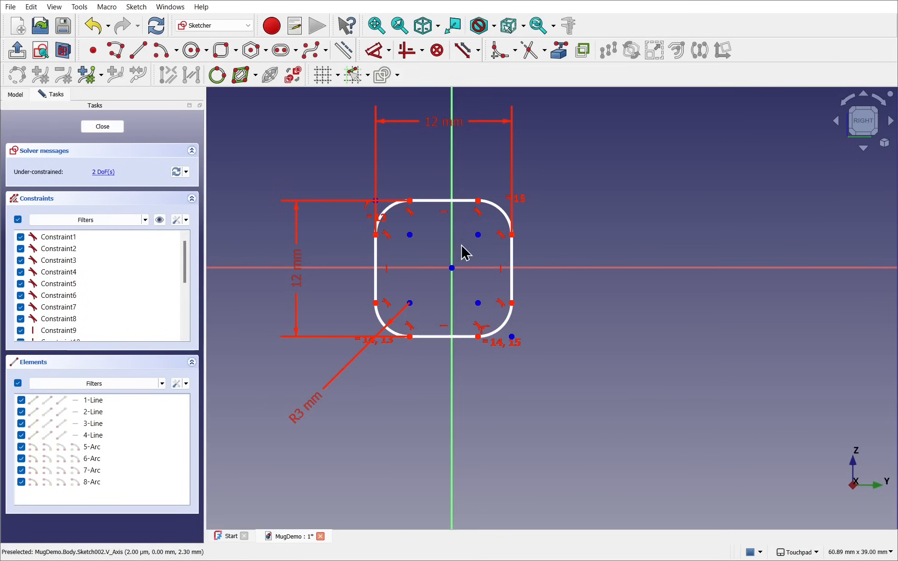
left_click(410, 235)
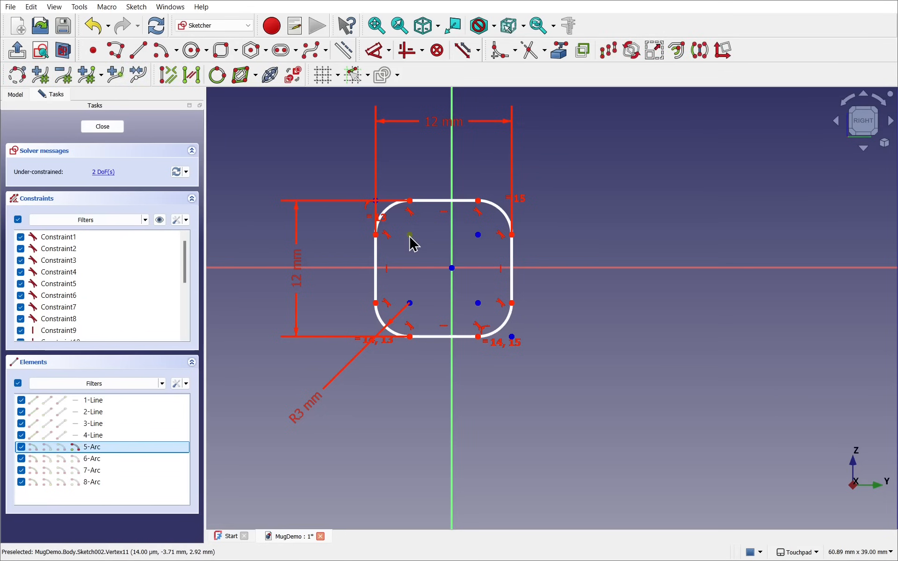
left_click(478, 303)
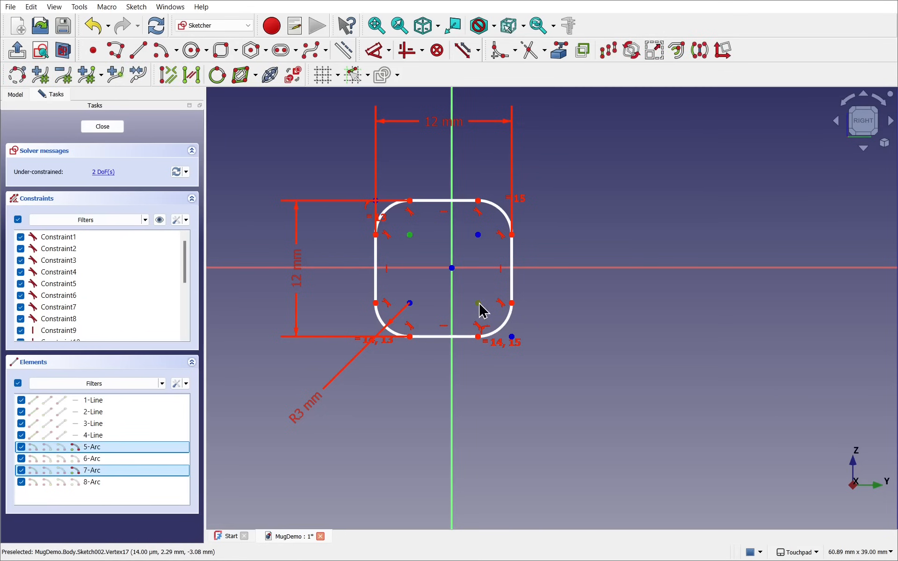
left_click(452, 269)
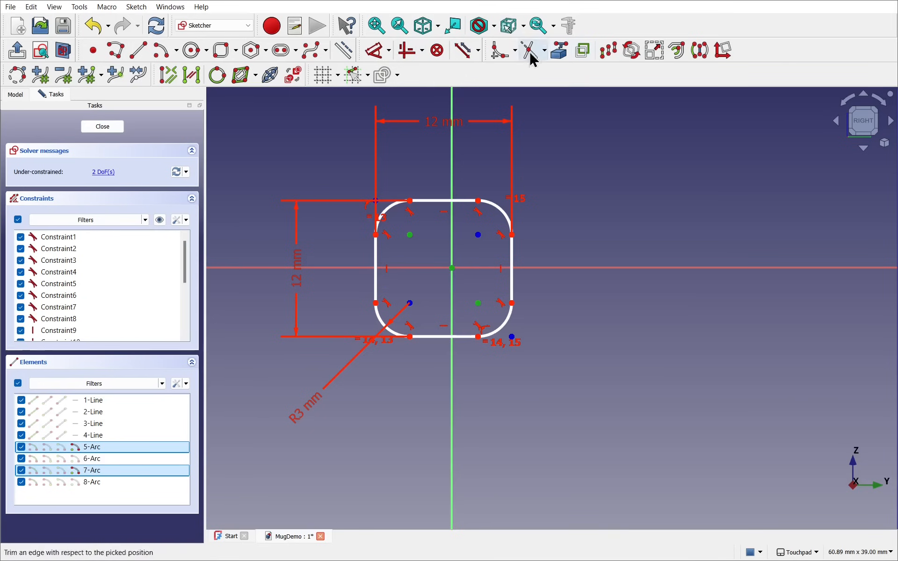
right_click(425, 239)
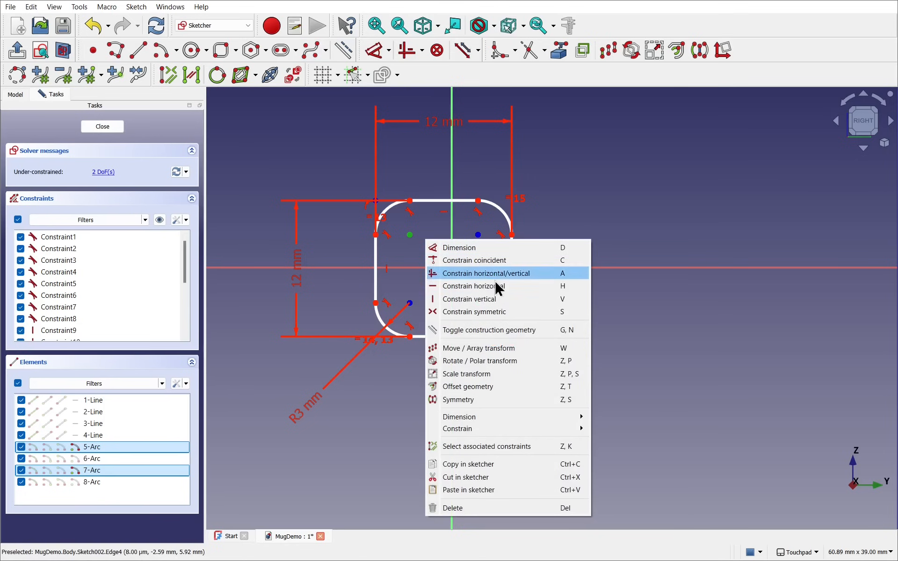
left_click(495, 312)
left_click(101, 126)
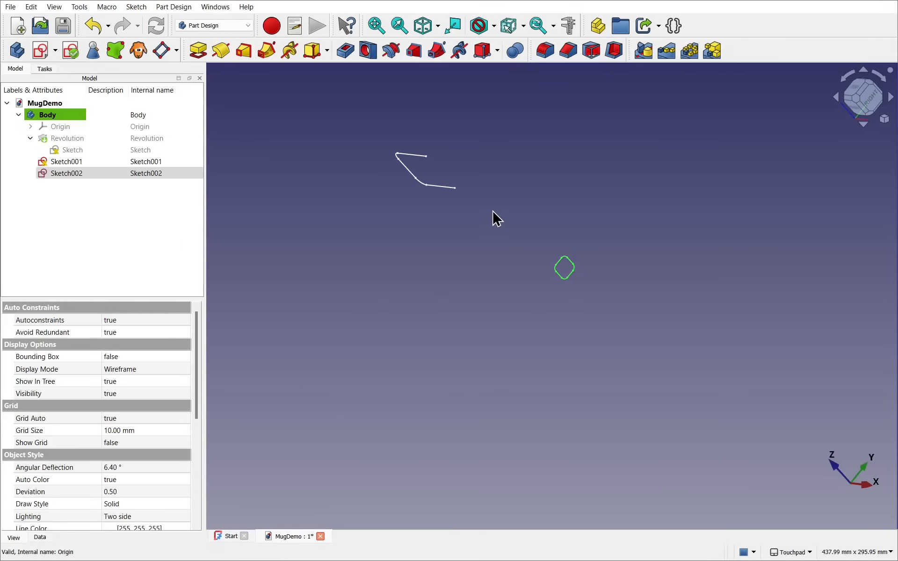
- Rename the rounded-square sketch, Sketch002, as HandleProfile
scroll(497, 220, "up", 3)
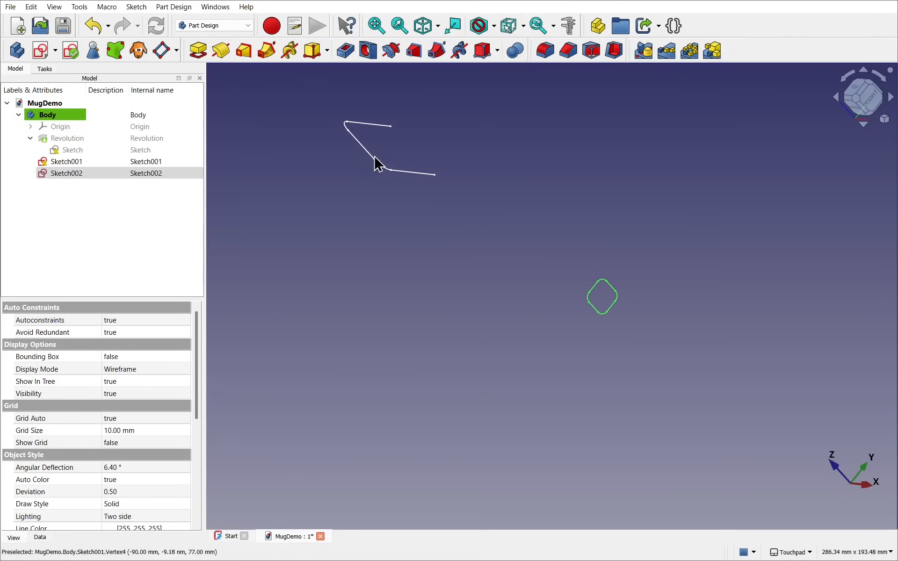
left_click(376, 126)
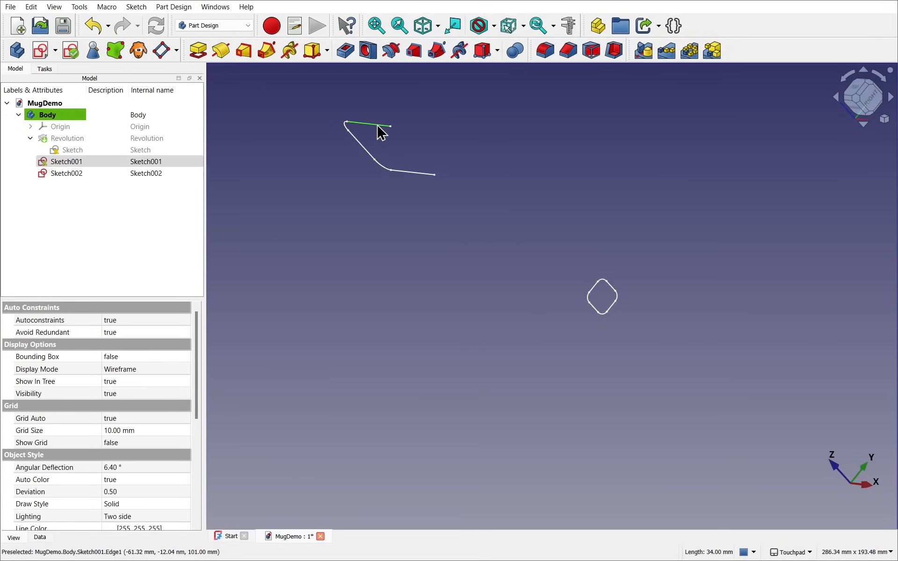
left_click(613, 308)
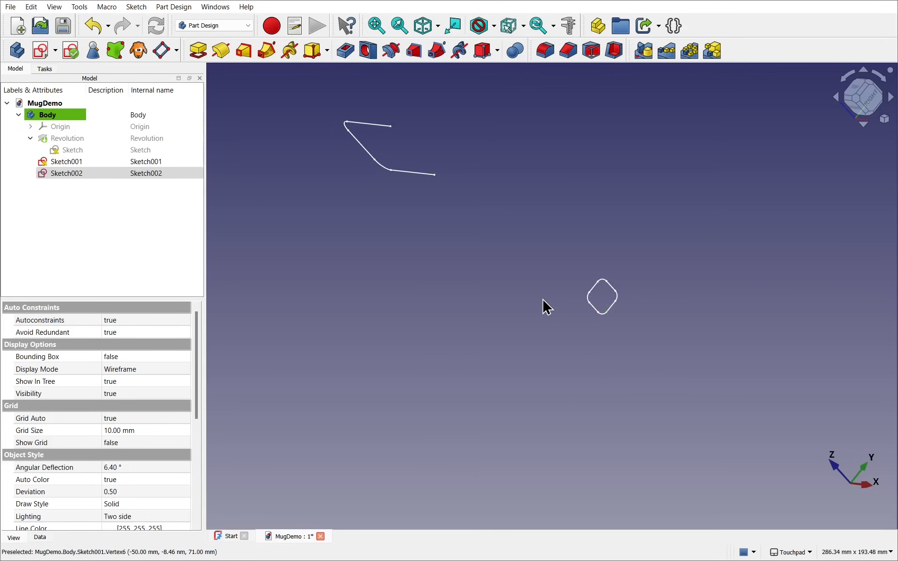
left_click(520, 257)
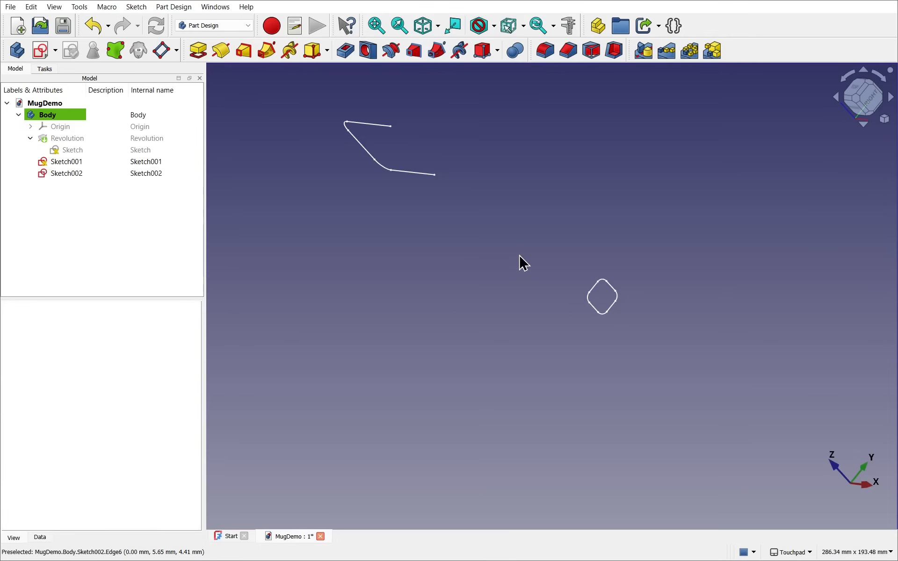
left_click(78, 176)
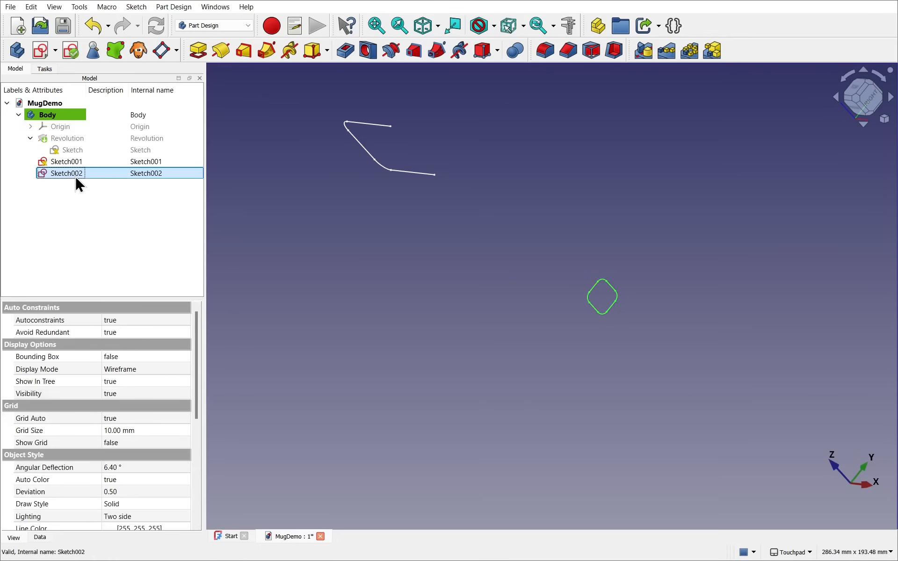
right_click(74, 176)
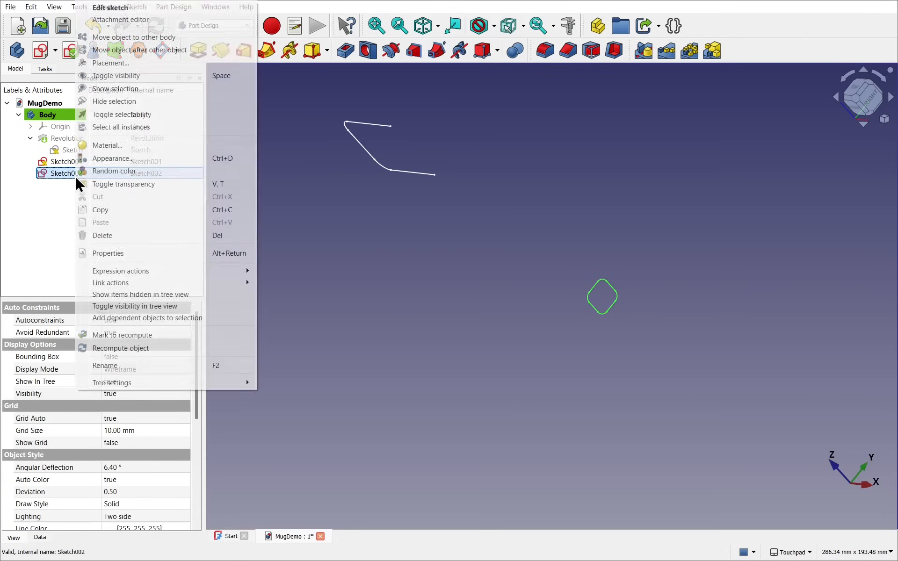
left_click(134, 367)
type("Handle")
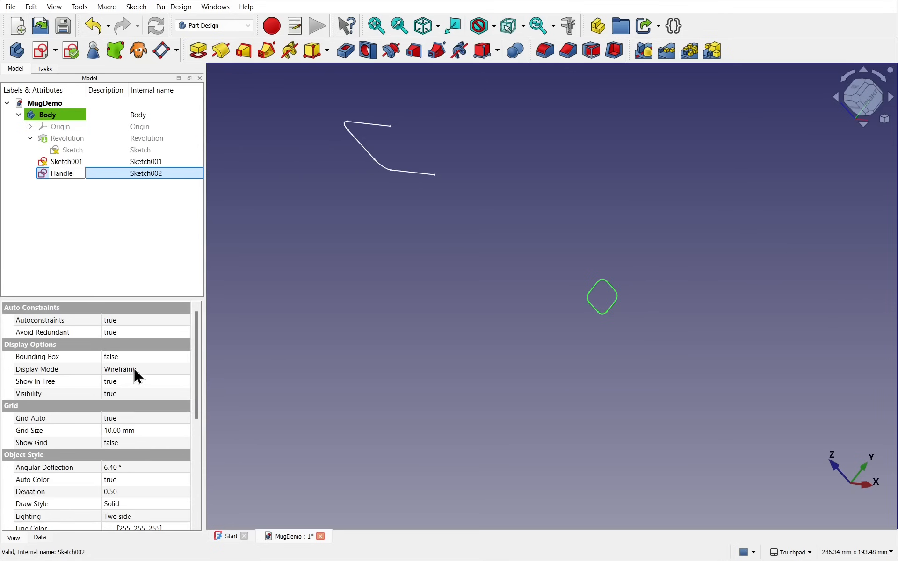
type("Profile")
key("Return")
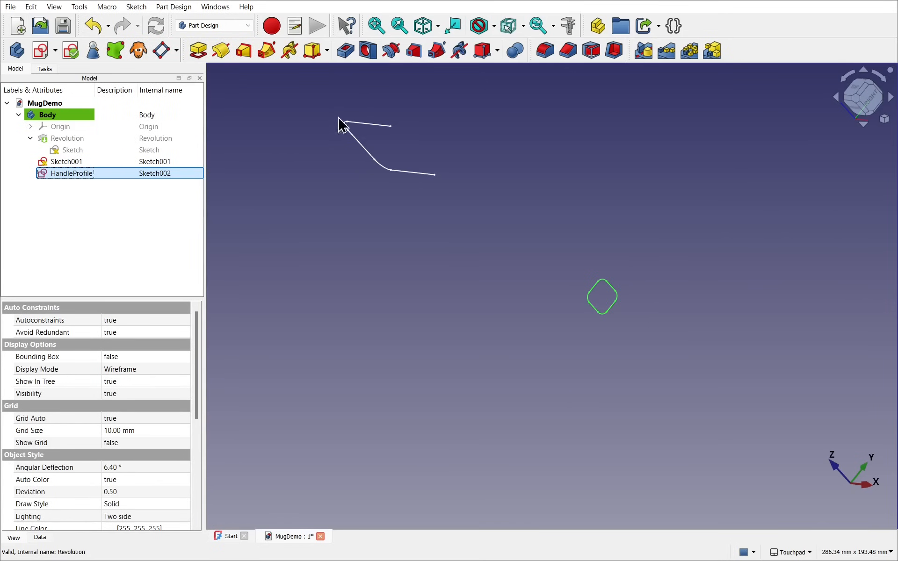
- Rename the open handle path sketch, Sketch001, as HandlePath
left_click(366, 124)
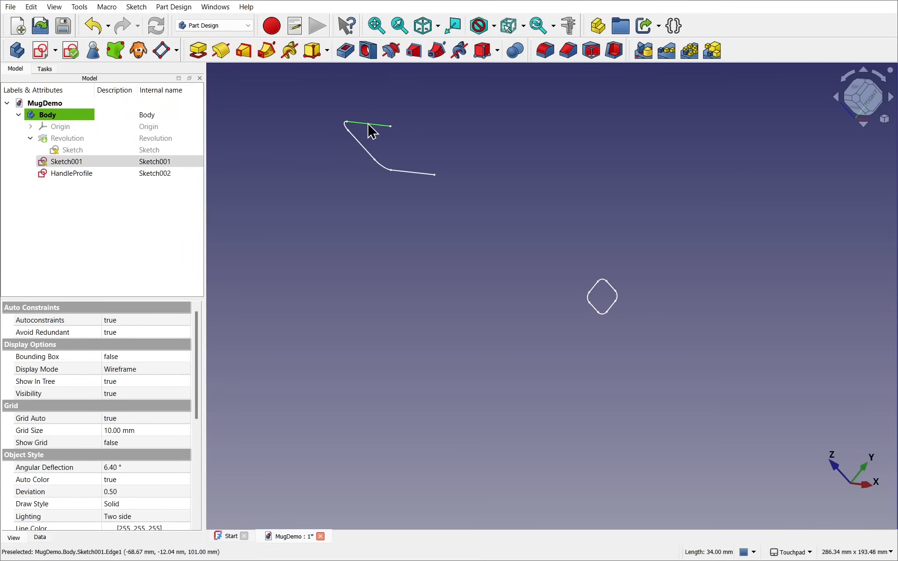
right_click(69, 162)
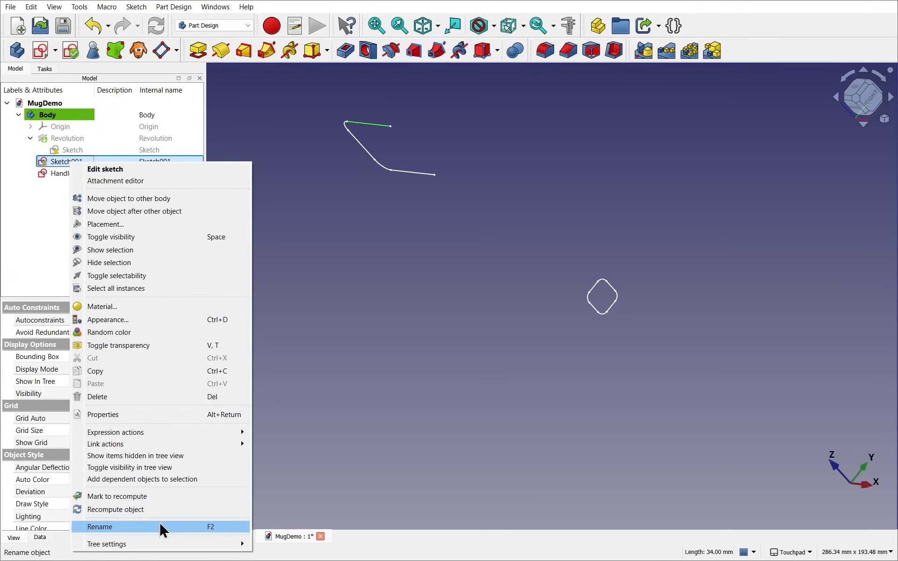
left_click(159, 524)
type("HandlePath")
key("Return")
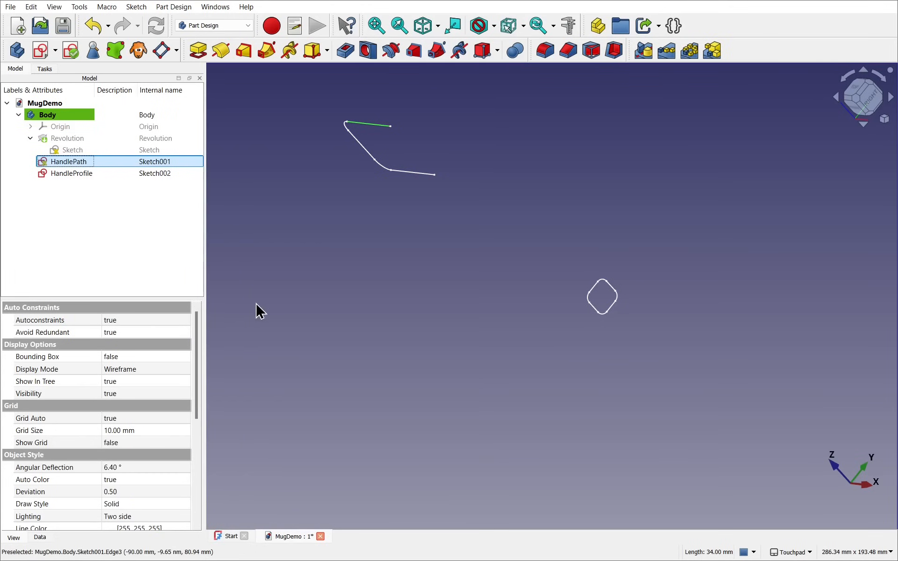
- Open the attachment settings of the HandleProfile sketch and clear its YZ_Plane reference
left_click(300, 302)
mouse_move(320, 284)
left_mouse_down("alt")
mouse_move(365, 251)
mouse_move(420, 260)
mouse_move(457, 250)
left_mouse_up("alt")
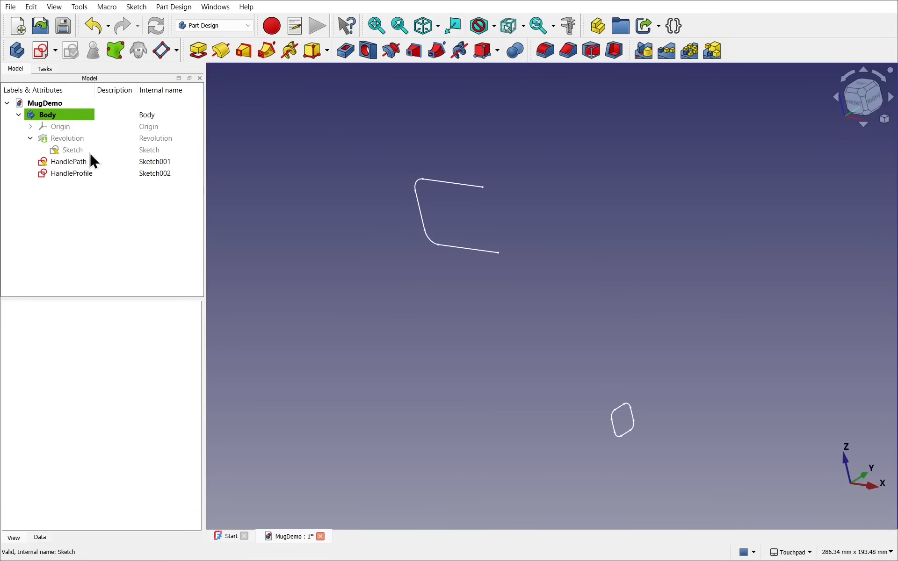
left_click(76, 173)
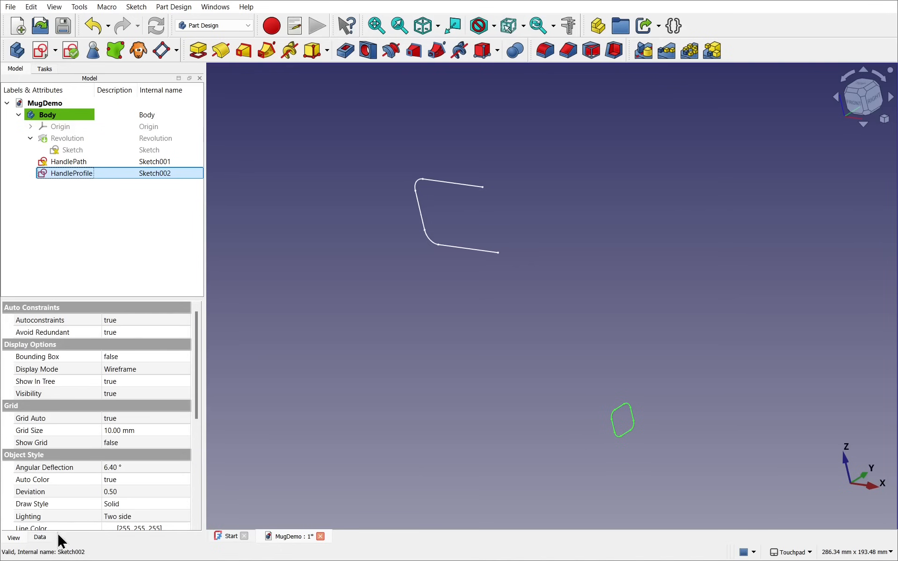
left_click(41, 538)
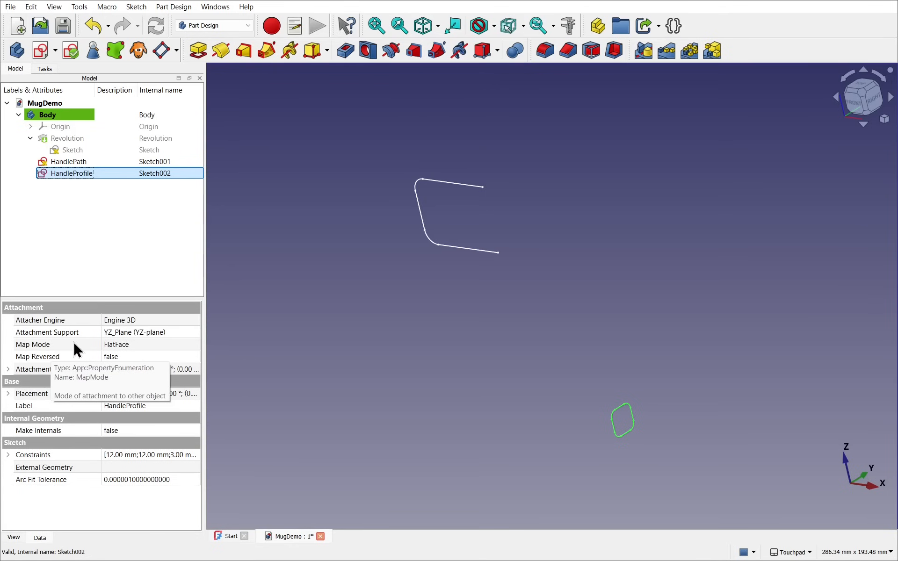
left_click(149, 346)
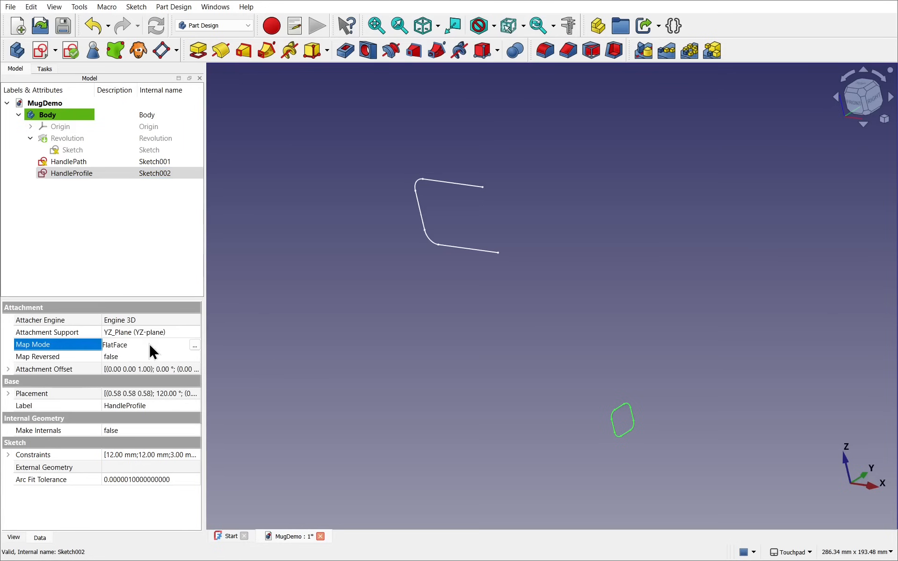
left_click(194, 345)
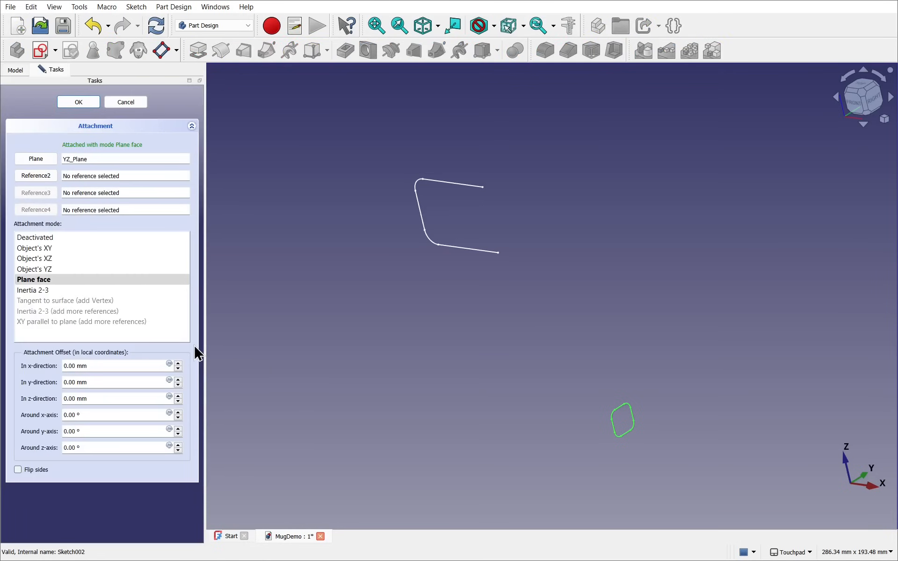
left_click(135, 279)
left_click_drag(100, 160, 62, 158)
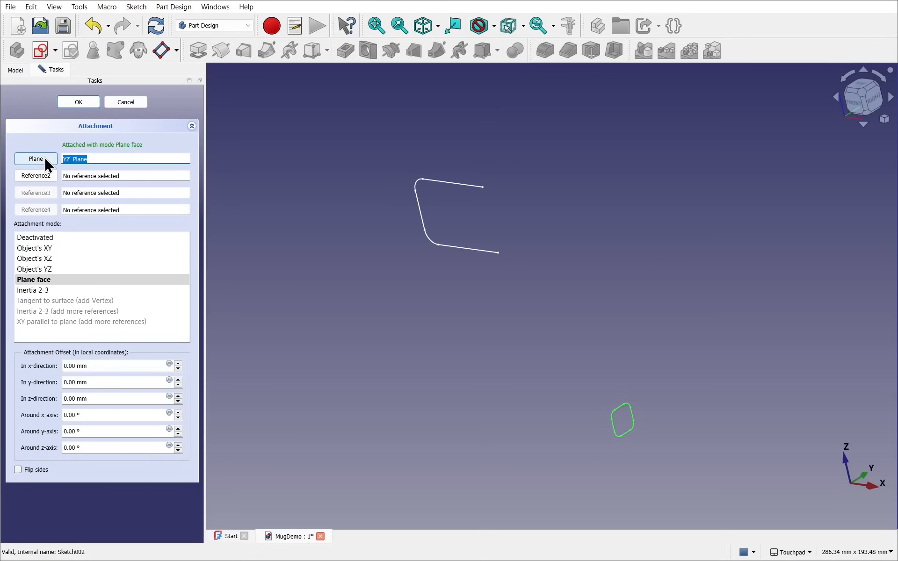
key("Delete")
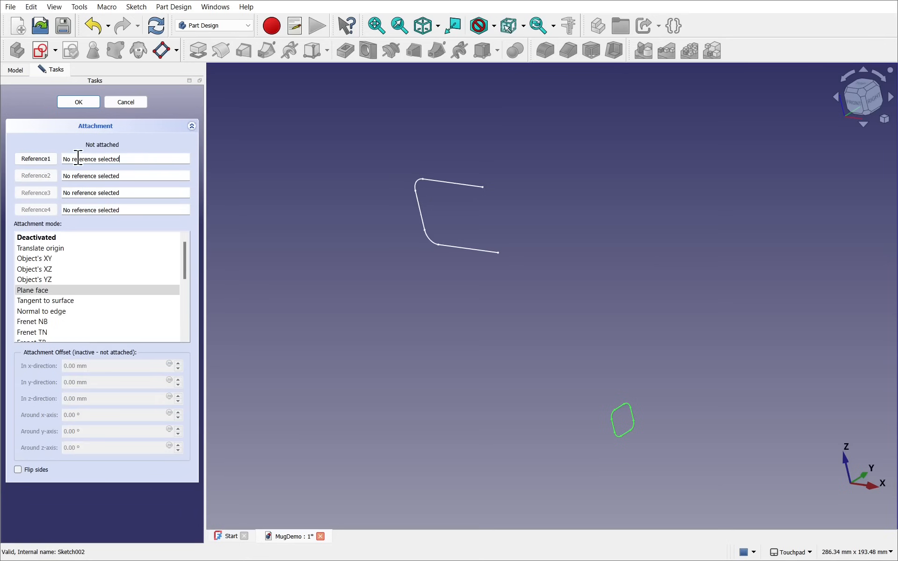
- Set the open end vertex of HandlePath's upper line, Sketch001:Vertex1, as HandleProfile's first attachment reference
left_click(36, 158)
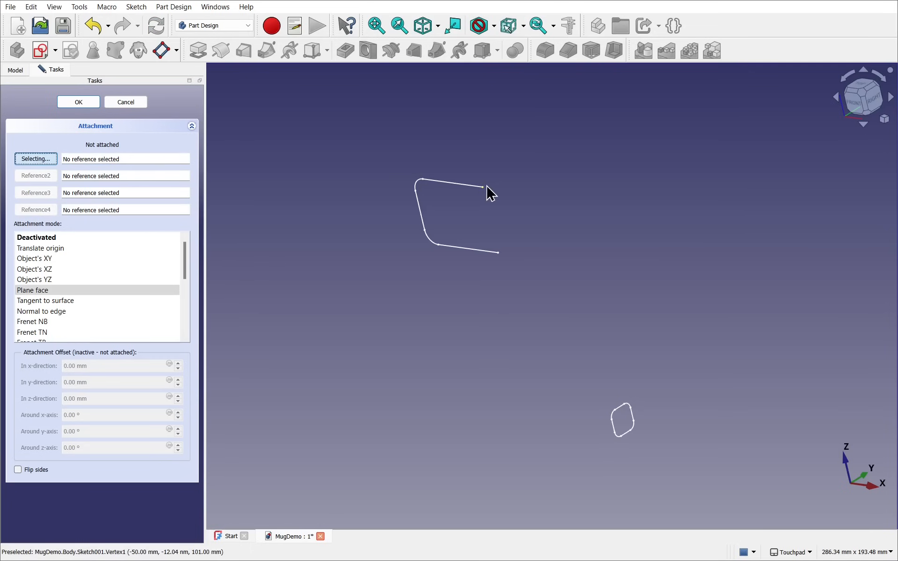
scroll(485, 192, "up", 2)
scroll(486, 191, "up", 4)
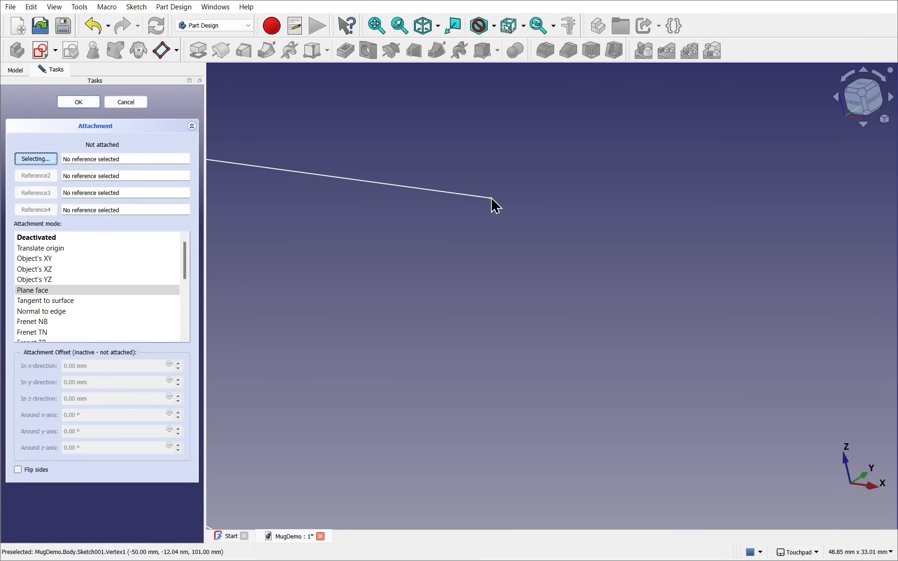
left_click(490, 197)
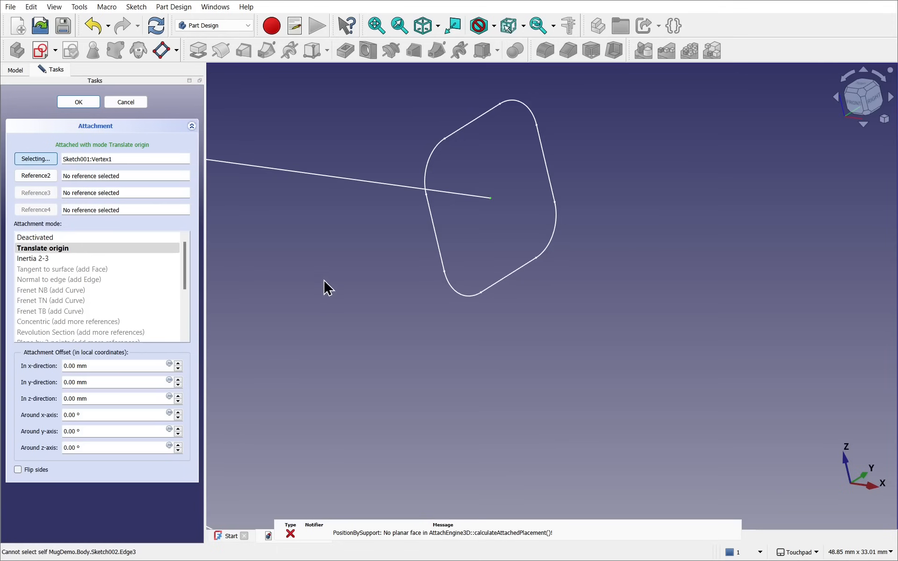
- Add HandlePath's upper line, Sketch001:Edge1, as second reference, use the Normal to edge attachment mode, accept, and recompute the document
left_click(46, 175)
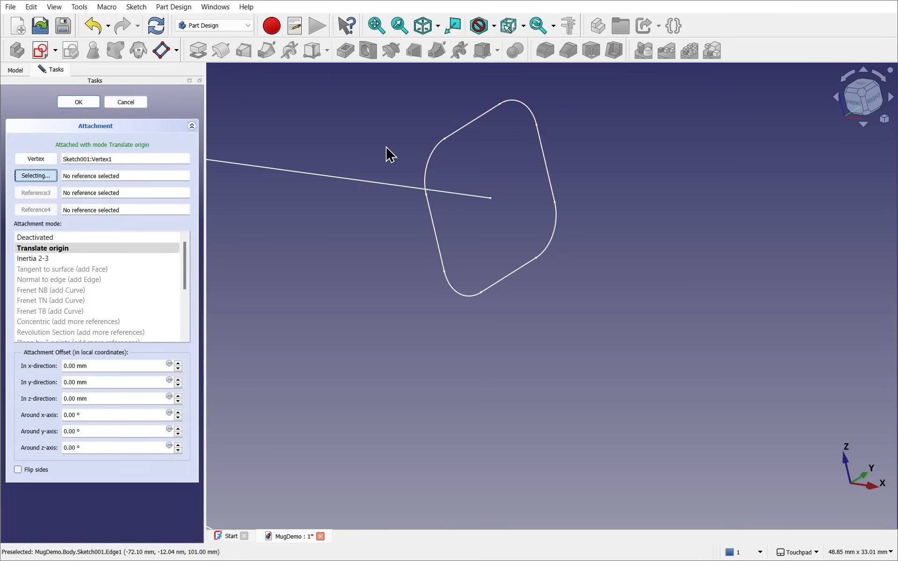
left_click(387, 189)
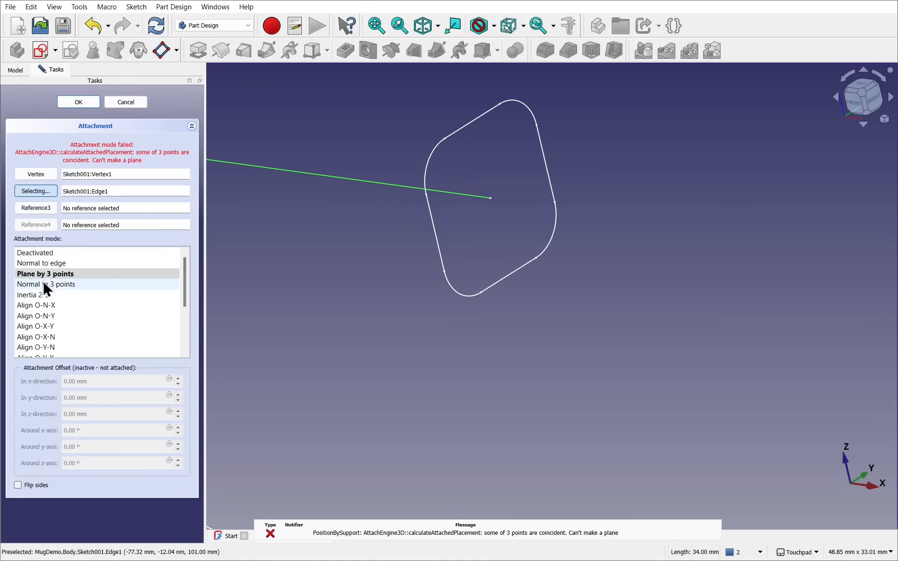
mouse_move(70, 274)
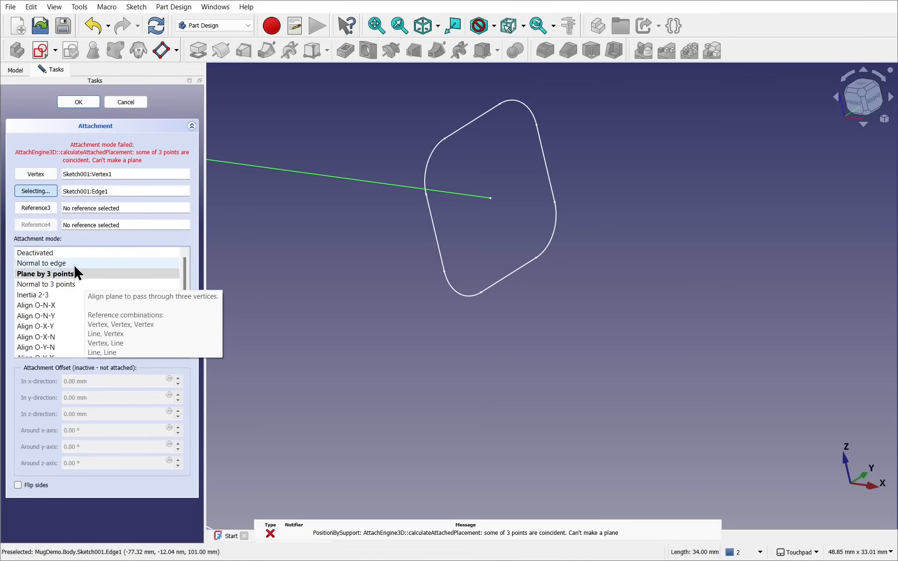
left_click(71, 264)
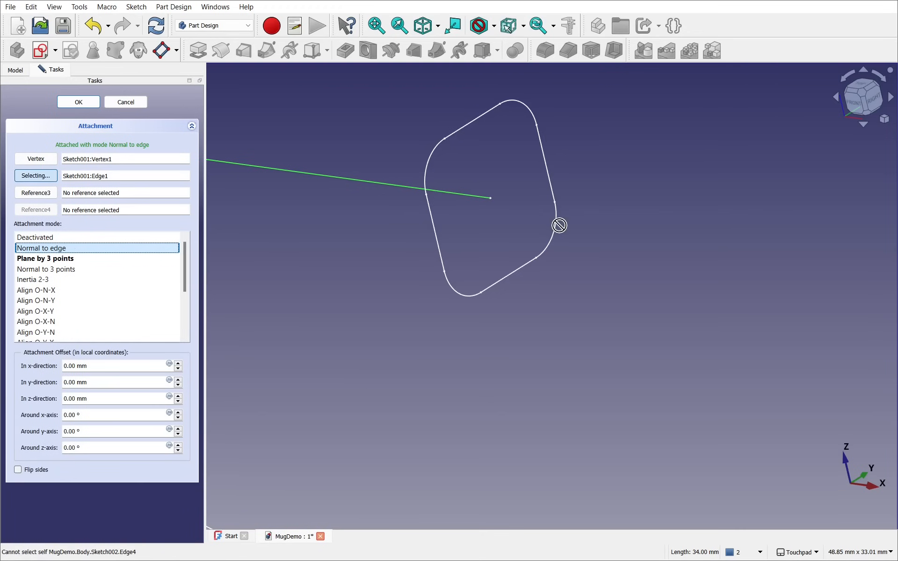
mouse_move(490, 200)
left_mouse_down("shift")
mouse_move(510, 215)
mouse_move(497, 206)
left_mouse_up("shift")
mouse_move(413, 156)
left_mouse_down("shift")
mouse_move(453, 162)
mouse_move(809, 430)
left_mouse_up("shift")
left_click_drag(533, 138, 593, 256, "shift")
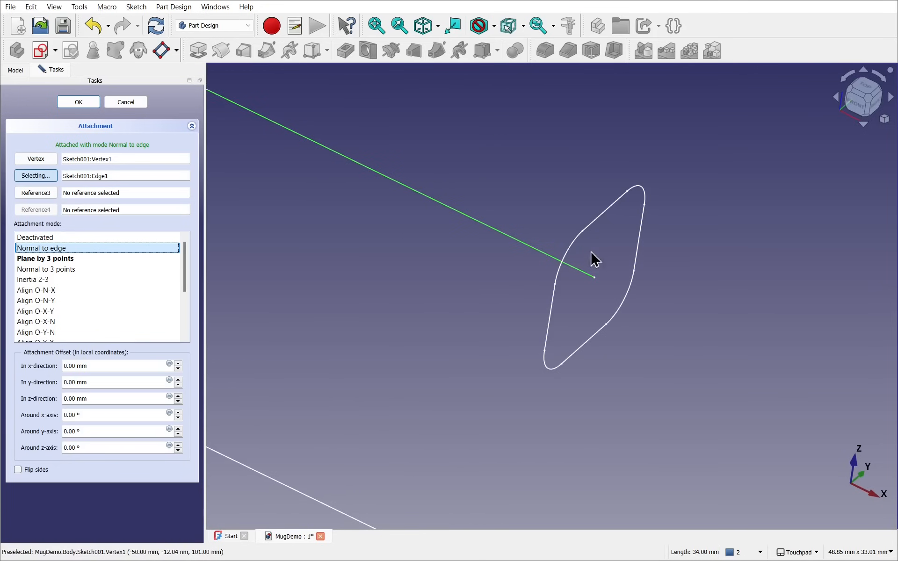
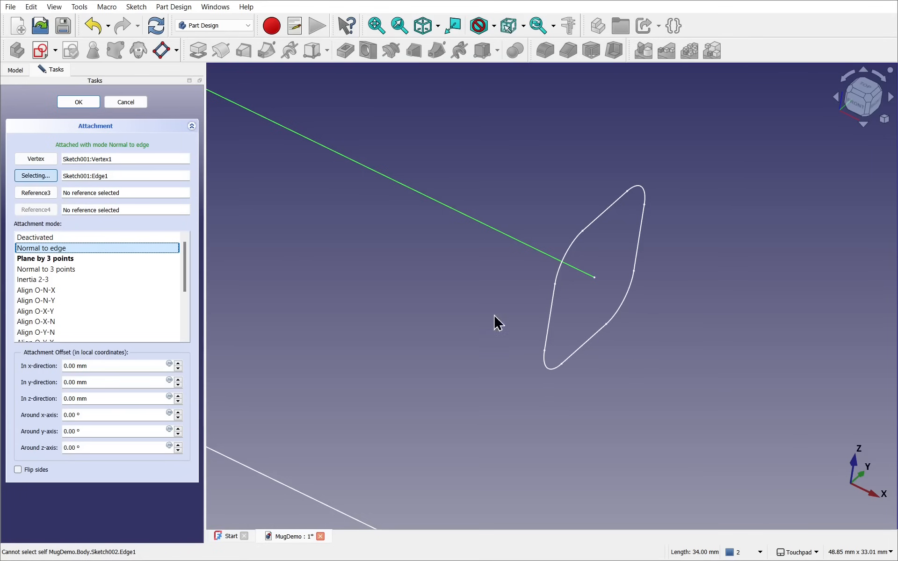
left_click(79, 102)
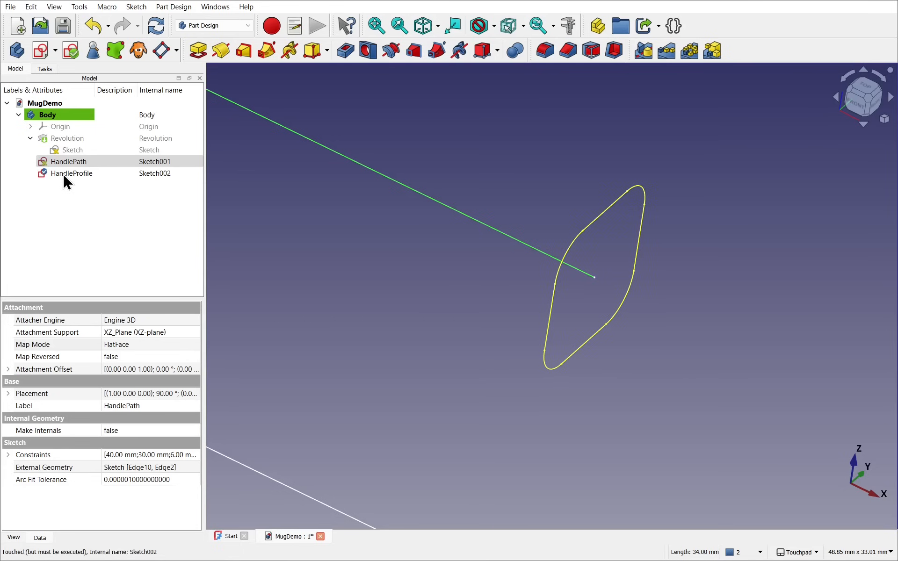
left_click(156, 28)
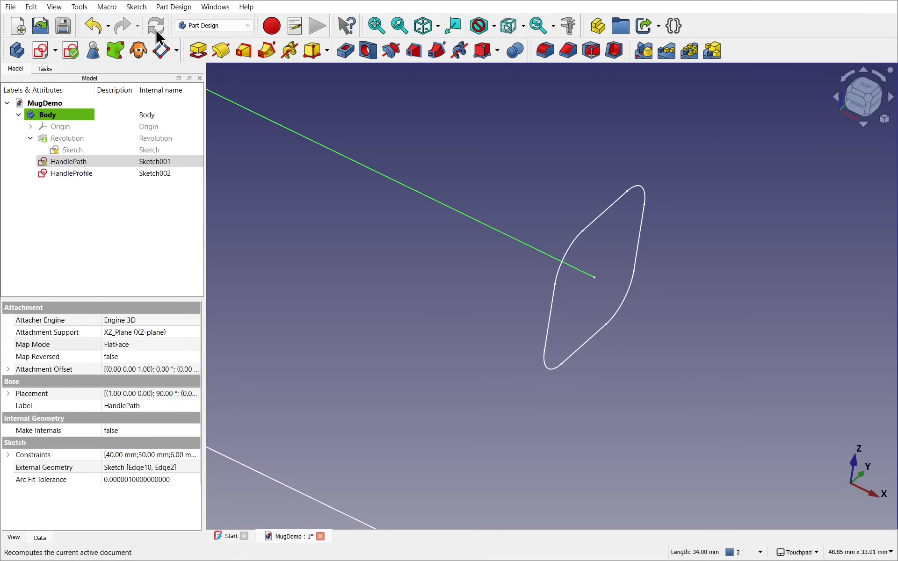
- Show the Revolution mug body and inspect how the handle path and profile meet its wall
scroll(522, 279, "down", 3)
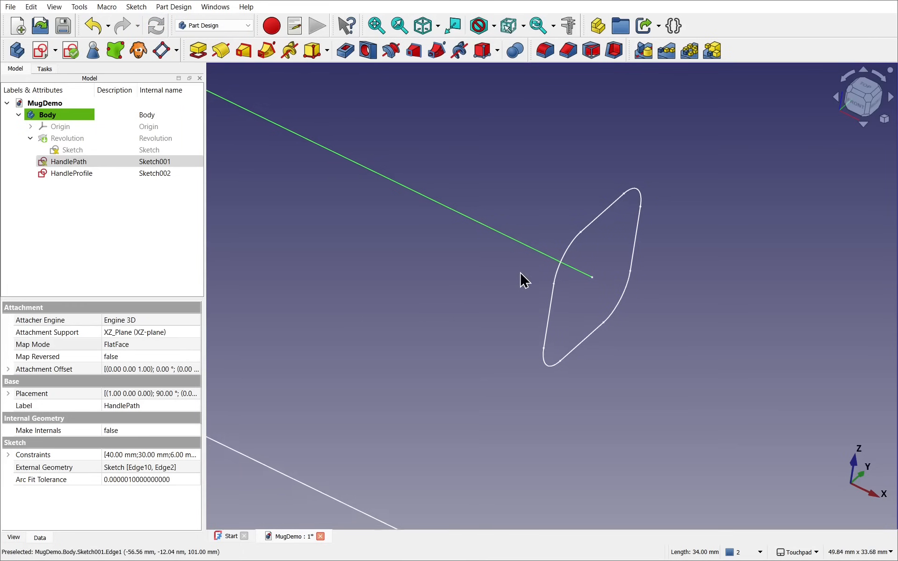
scroll(522, 279, "down", 2)
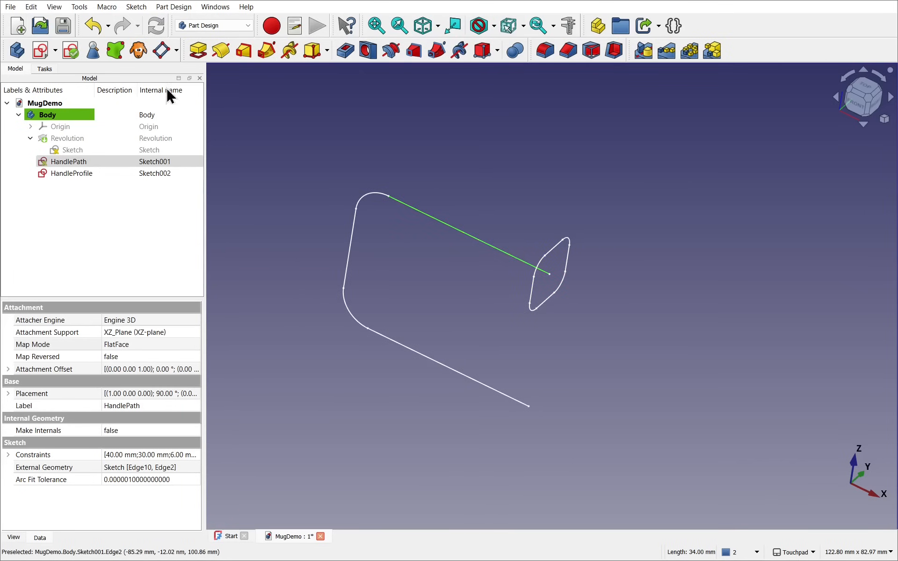
left_click(73, 138)
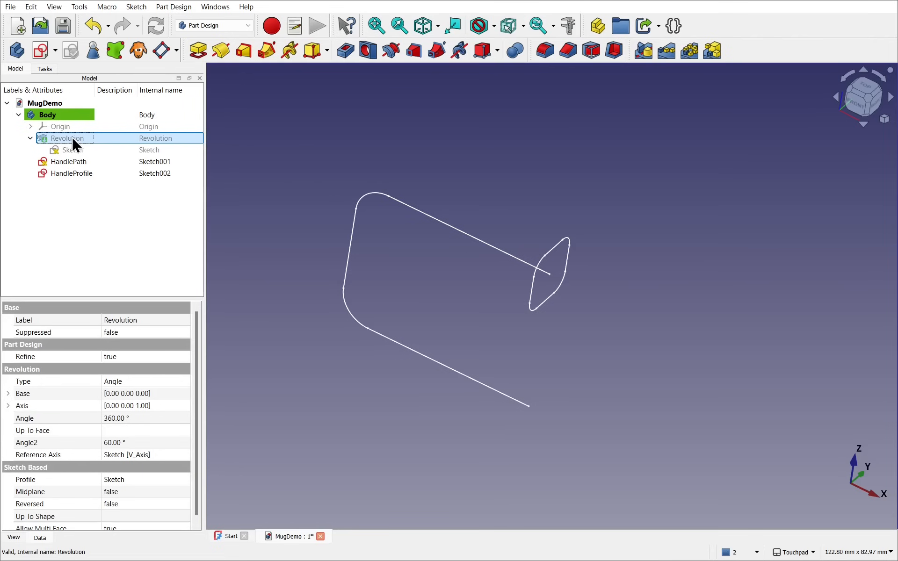
key("space")
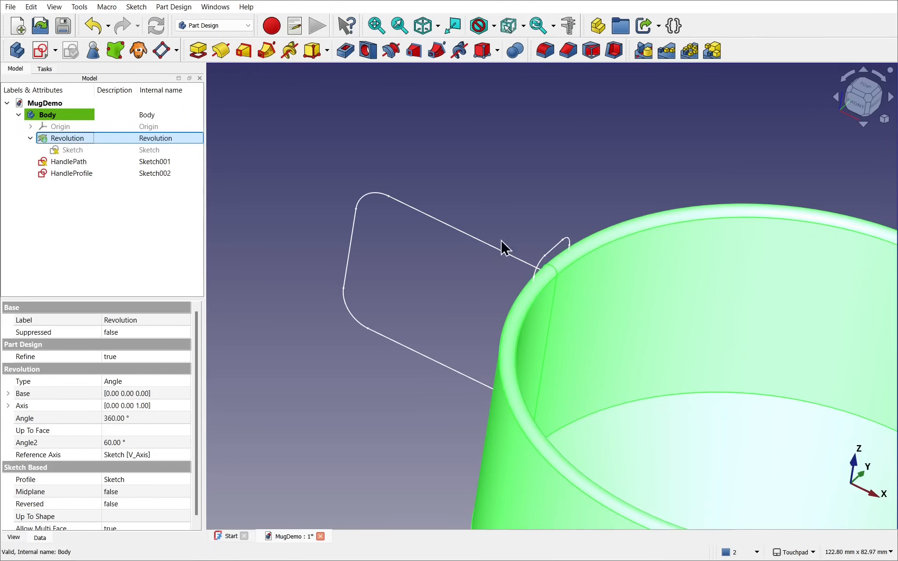
mouse_move(523, 292)
middle_mouse_down()
mouse_move(511, 300)
mouse_move(651, 343)
mouse_move(681, 330)
mouse_move(645, 304)
mouse_move(648, 287)
middle_mouse_up()
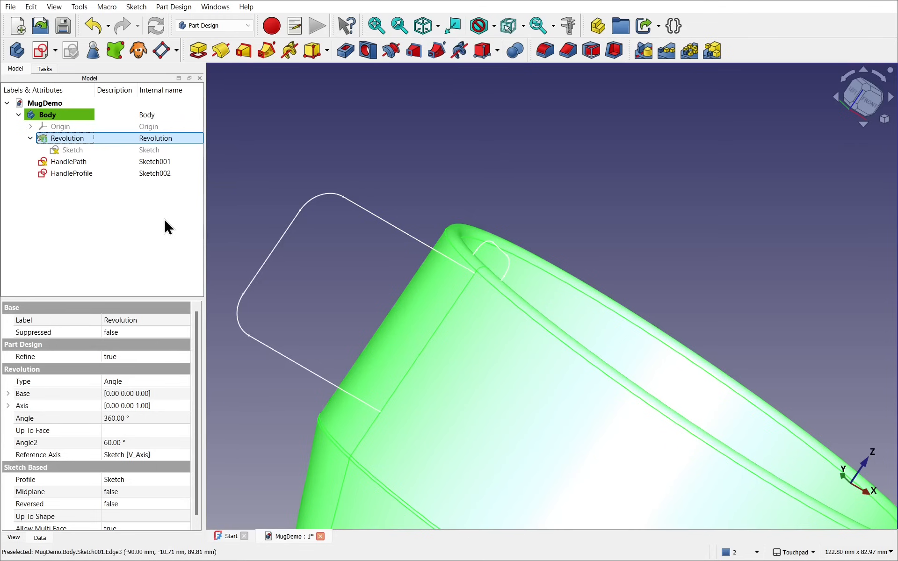
- Open the HandlePath sketch for editing, hide the Revolution, and show the HandleProfile sketch
double_click(75, 162)
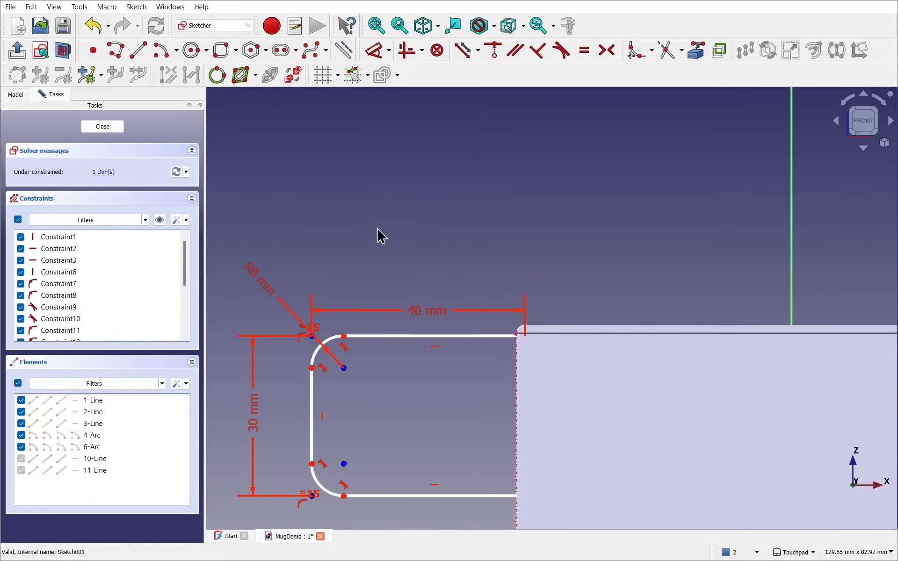
mouse_move(458, 351)
left_mouse_down("shift")
mouse_move(511, 359)
mouse_move(447, 349)
mouse_move(559, 335)
mouse_move(434, 346)
mouse_move(439, 358)
left_mouse_up("shift")
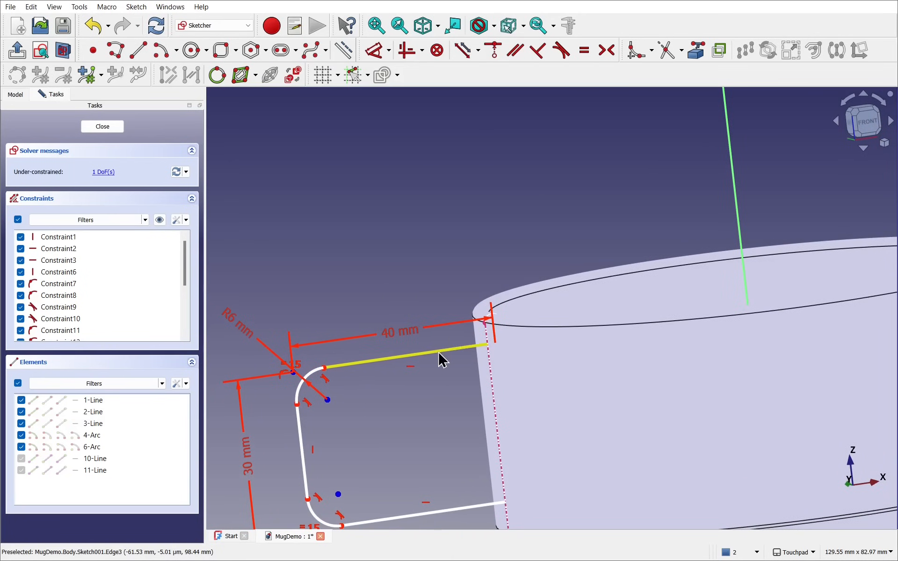
left_click(15, 96)
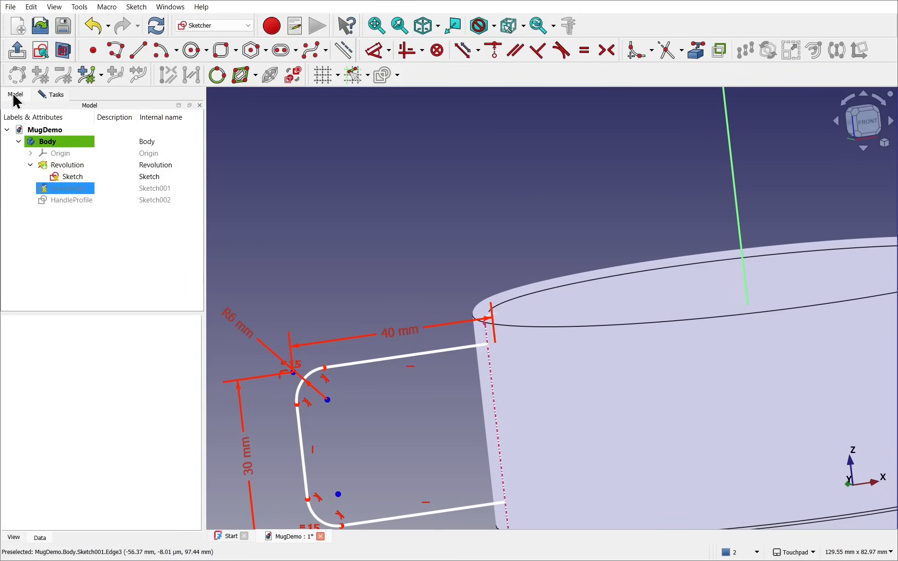
left_click(69, 164)
key("space")
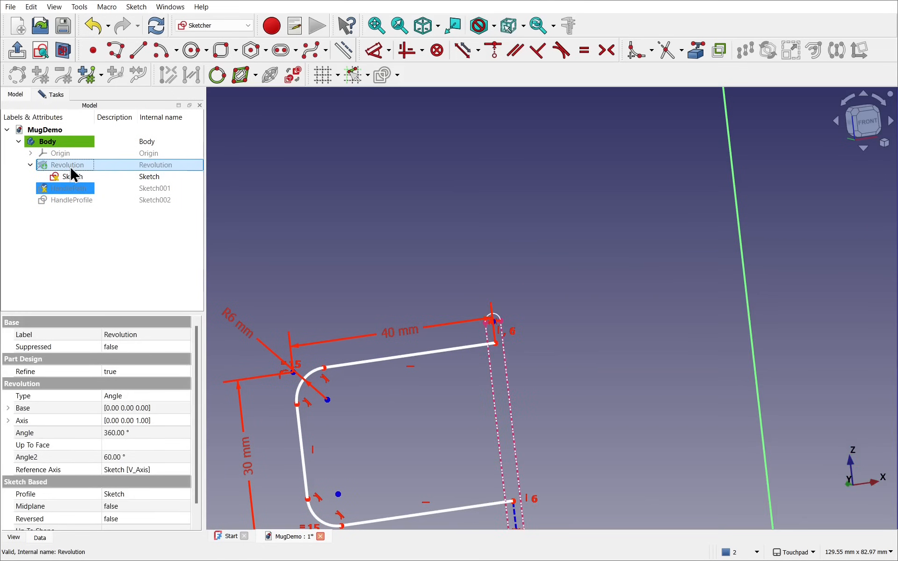
mouse_move(473, 406)
left_mouse_down("alt")
mouse_move(517, 396)
mouse_move(631, 337)
mouse_move(531, 372)
mouse_move(429, 387)
mouse_move(436, 401)
mouse_move(441, 394)
left_mouse_up("alt")
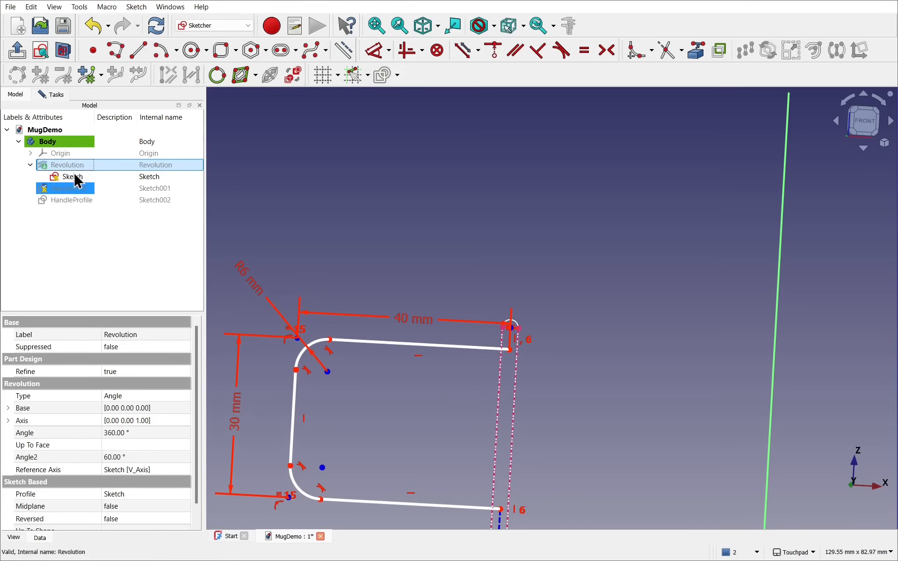
left_click(67, 201)
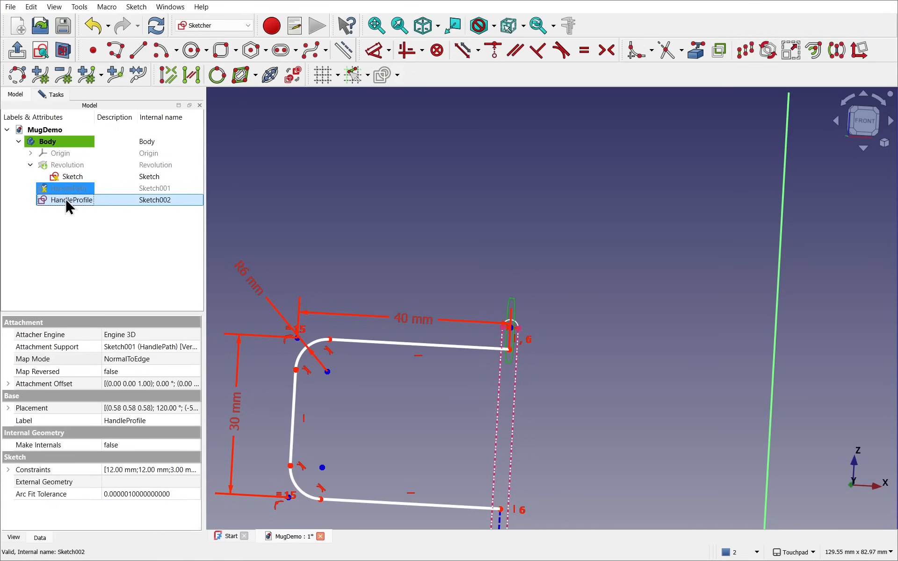
- Slide the under-constrained handle path lower along the mug wall and recompute the document so HandleProfile follows its end
mouse_move(443, 314)
left_mouse_down("alt")
mouse_move(442, 370)
mouse_move(542, 364)
mouse_move(539, 351)
mouse_move(459, 345)
left_mouse_up("alt")
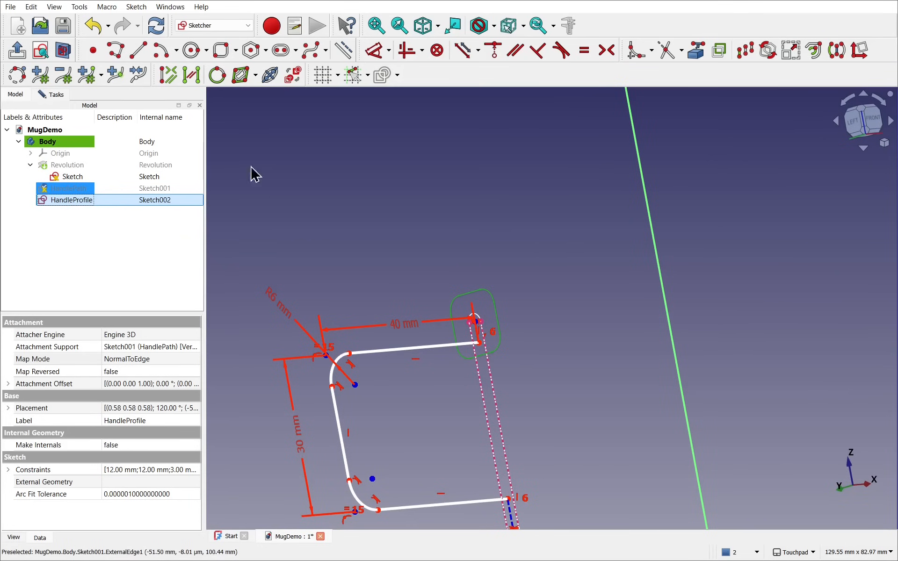
left_click(160, 30)
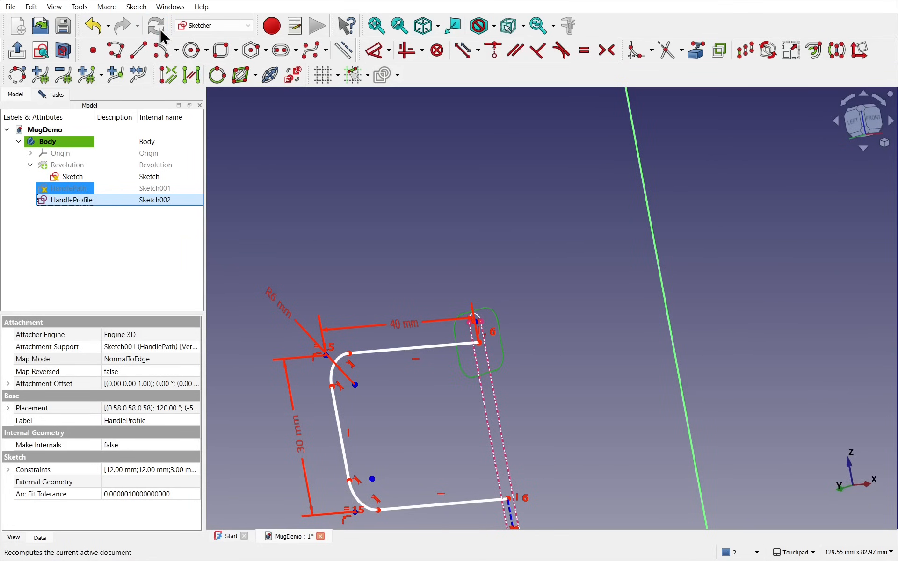
mouse_move(522, 331)
left_mouse_down("alt")
mouse_move(485, 352)
mouse_move(466, 337)
mouse_move(468, 349)
left_mouse_up("alt")
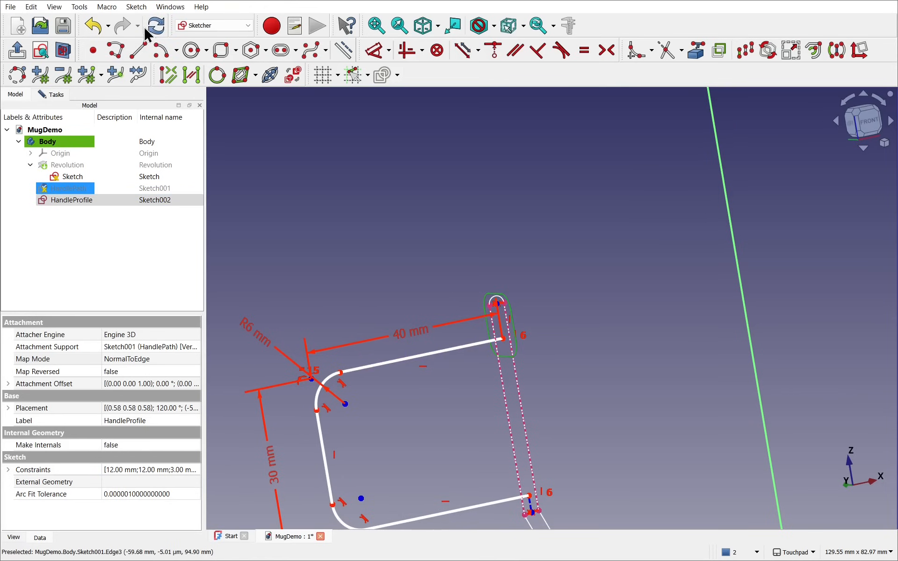
left_click(158, 29)
mouse_move(497, 344)
left_mouse_down("alt")
mouse_move(541, 334)
mouse_move(577, 306)
mouse_move(515, 346)
mouse_move(465, 347)
mouse_move(453, 322)
mouse_move(481, 333)
mouse_move(481, 257)
mouse_move(433, 248)
mouse_move(477, 260)
mouse_move(497, 210)
left_mouse_up("alt")
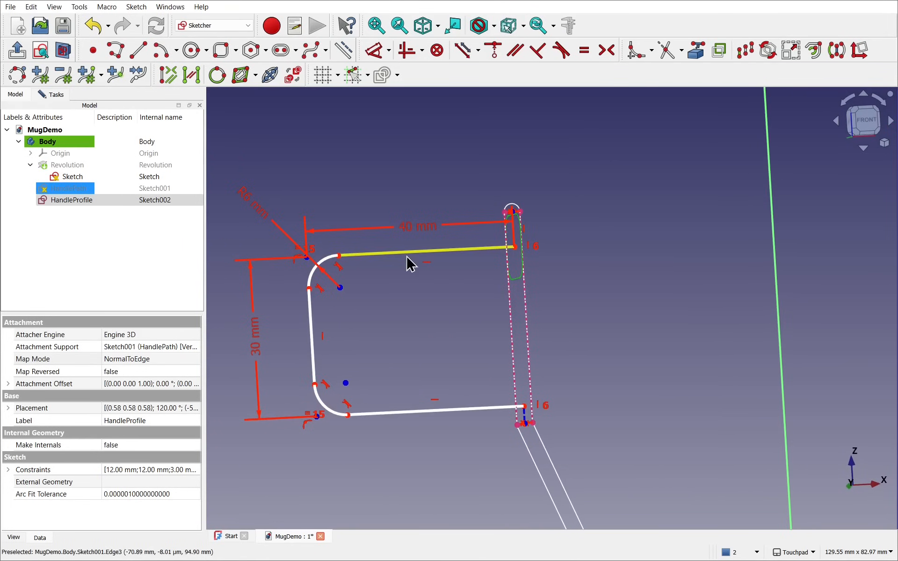
- Move the 40 mm width dimension inside the handle path and set the path's height to 35 mm
left_click_drag(426, 236, 437, 287)
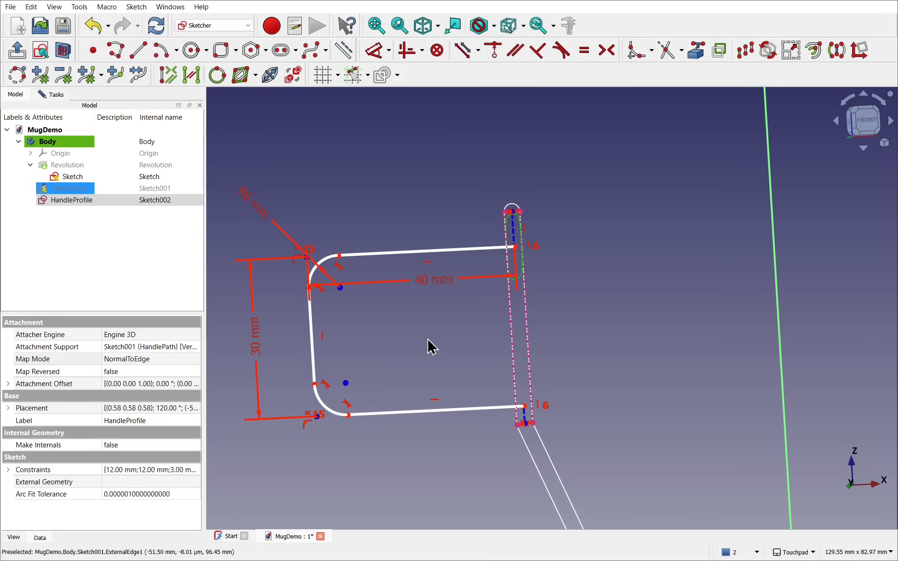
double_click(255, 342)
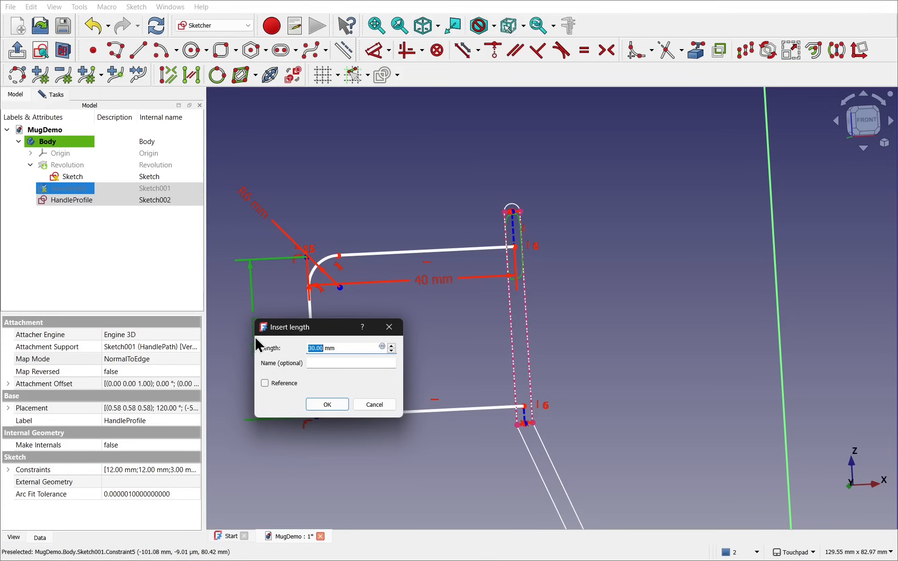
key("Return")
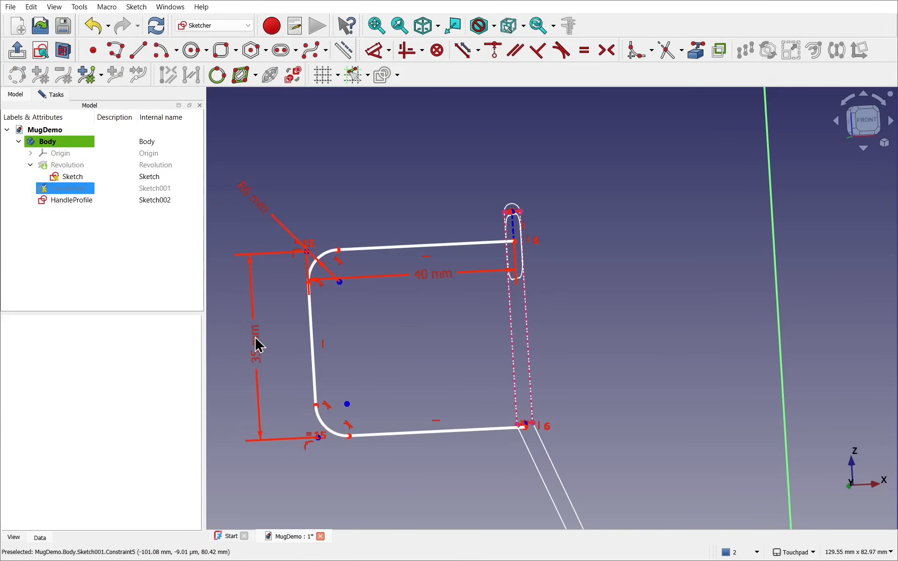
- Slide the handle path slightly upward along the mug wall and finish editing the HandlePath sketch
left_click_drag(409, 248, 409, 244)
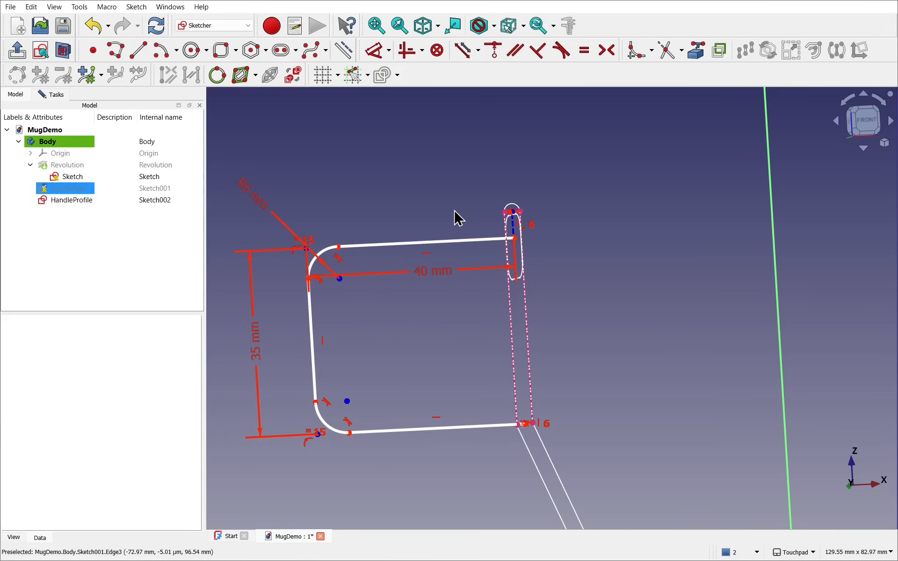
left_click(56, 95)
left_click(108, 127)
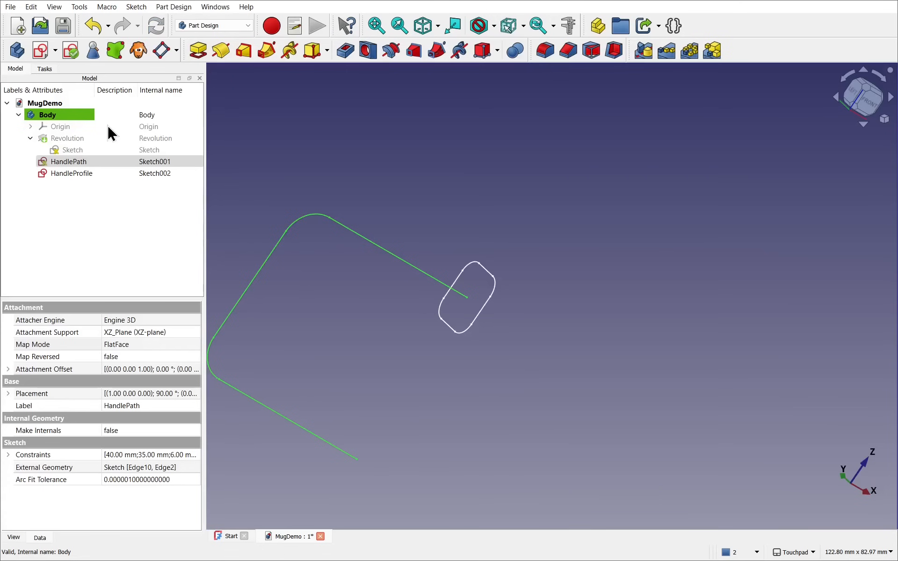
- Show the Revolution mug body and check where the handle path's ends meet its wall
left_click_drag(476, 281, 406, 244, "shift")
middle_click_drag(406, 244, 470, 240, "shift")
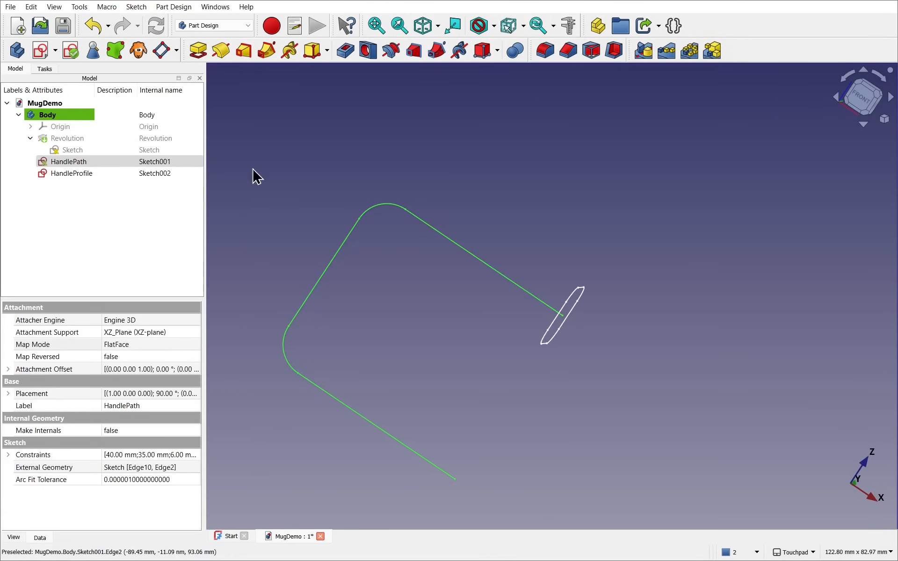
left_click(78, 138)
key("space")
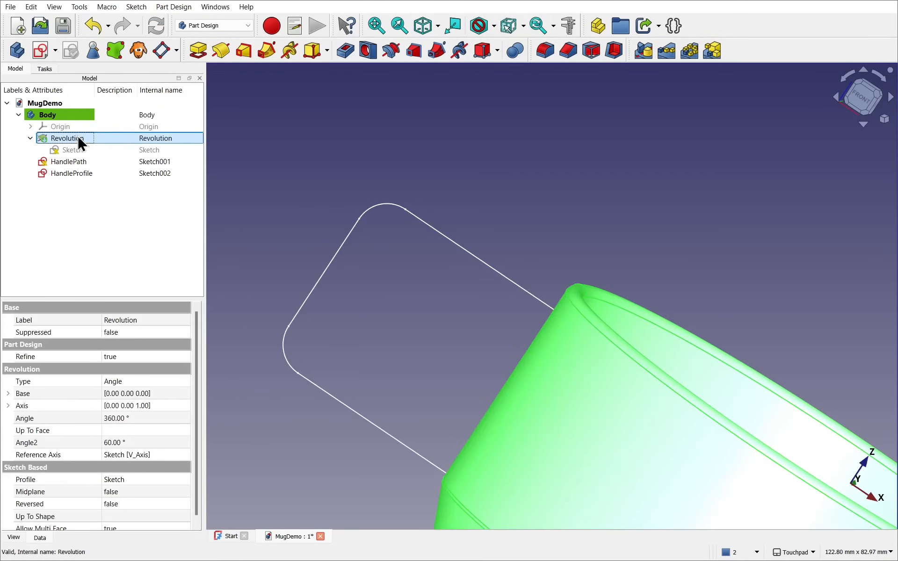
mouse_move(475, 310)
left_mouse_down("shift")
mouse_move(561, 340)
mouse_move(497, 345)
mouse_move(457, 323)
mouse_move(433, 275)
mouse_move(426, 208)
left_mouse_up("shift")
scroll(457, 323, "down", 2)
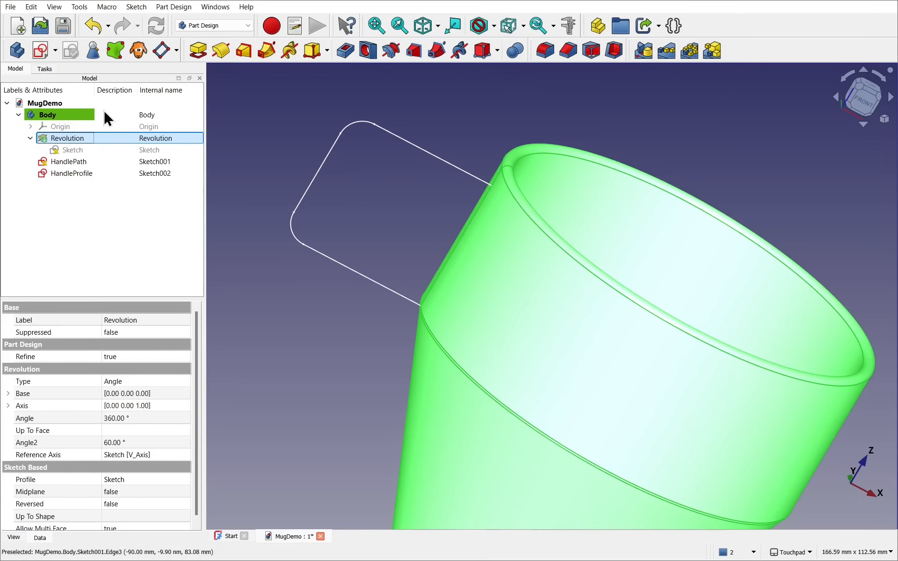
- Create an additive pipe sweeping HandleProfile along the whole HandlePath sketch, with the Transformed corner transition
left_click(75, 173)
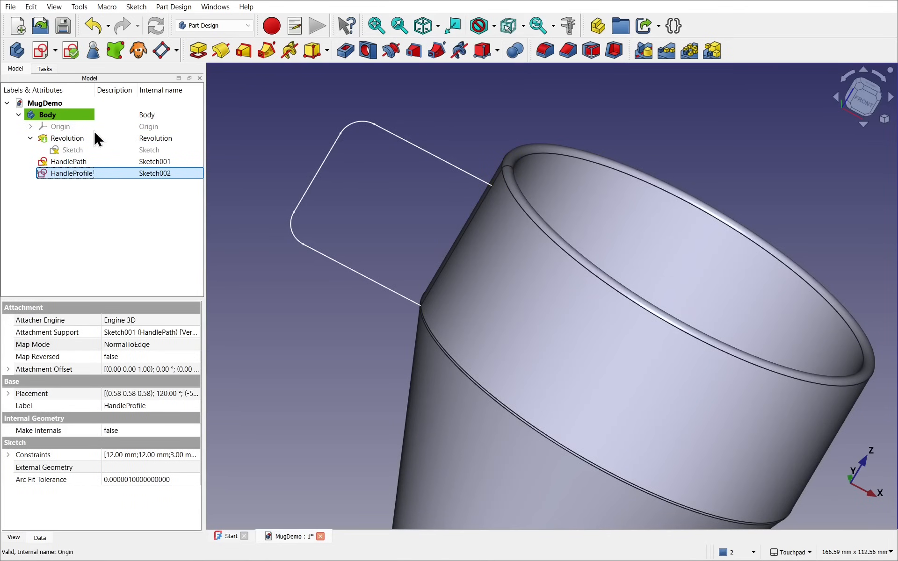
left_click(271, 53)
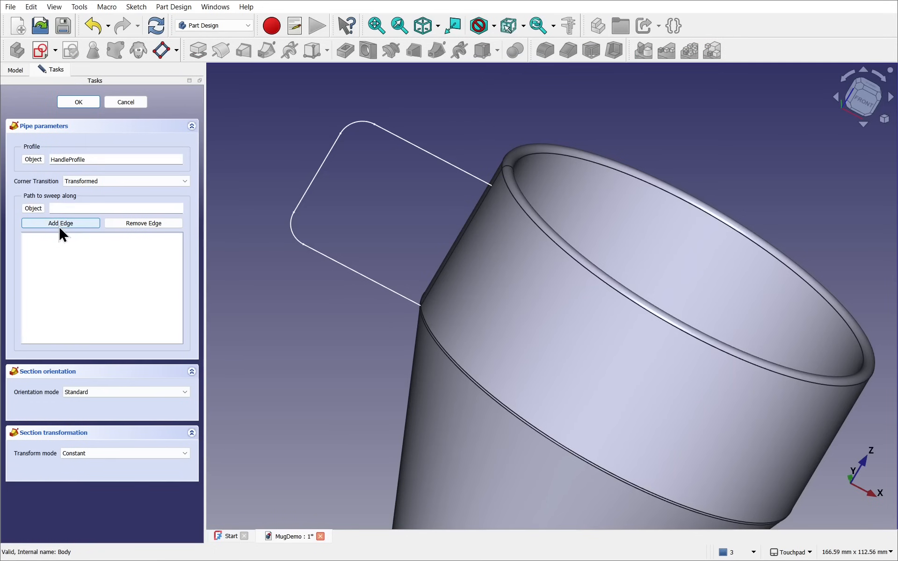
left_click(34, 209)
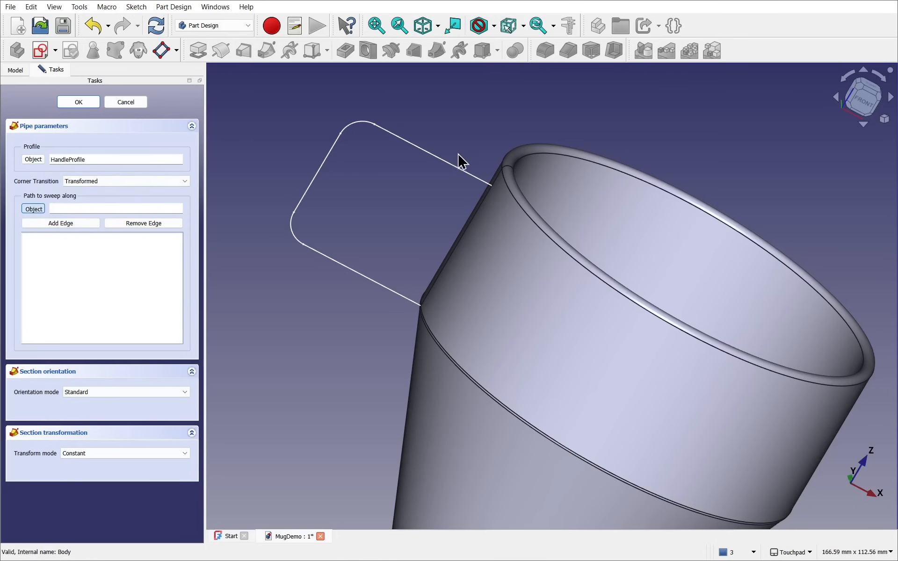
left_click(462, 169)
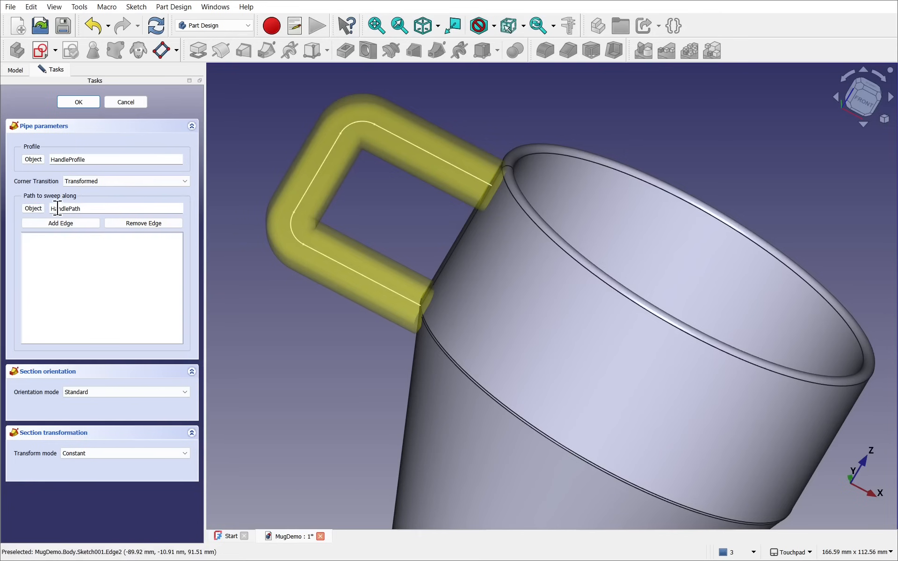
left_click(76, 103)
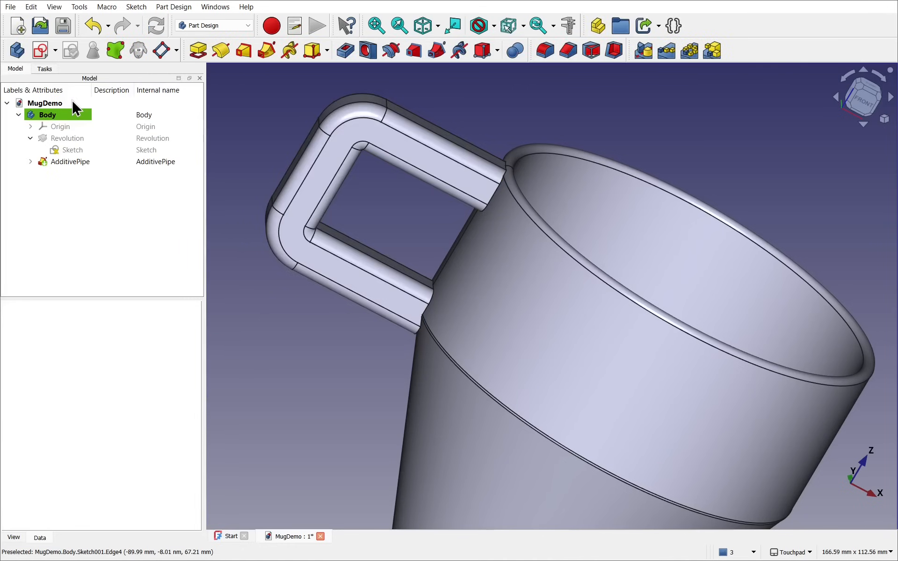
- Examine the junction between the handle's lower end and the mug's straight and tapered walls from several angles
left_click_drag(388, 241, 523, 236, "alt")
left_click_drag(457, 279, 484, 177, "alt")
scroll(430, 296, "up", 5)
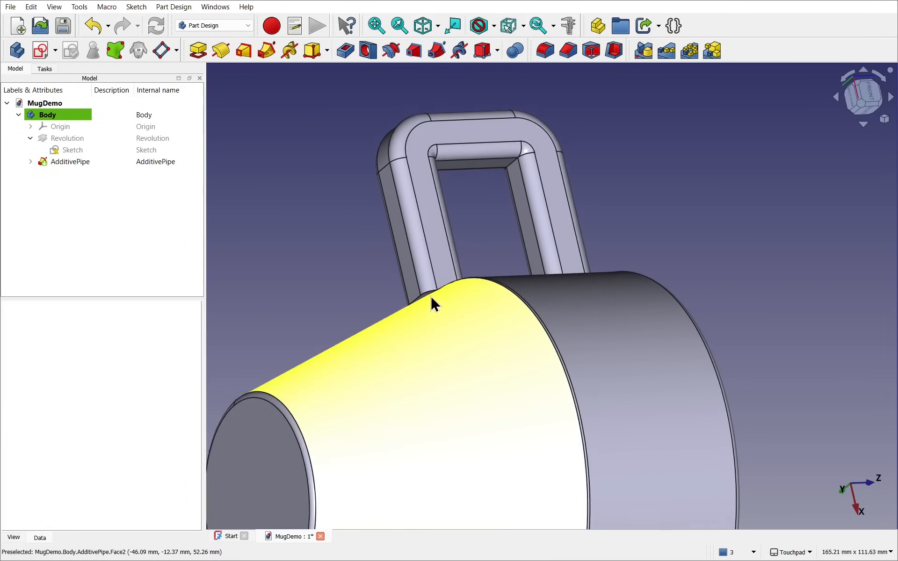
left_click_drag(431, 295, 447, 315, "alt")
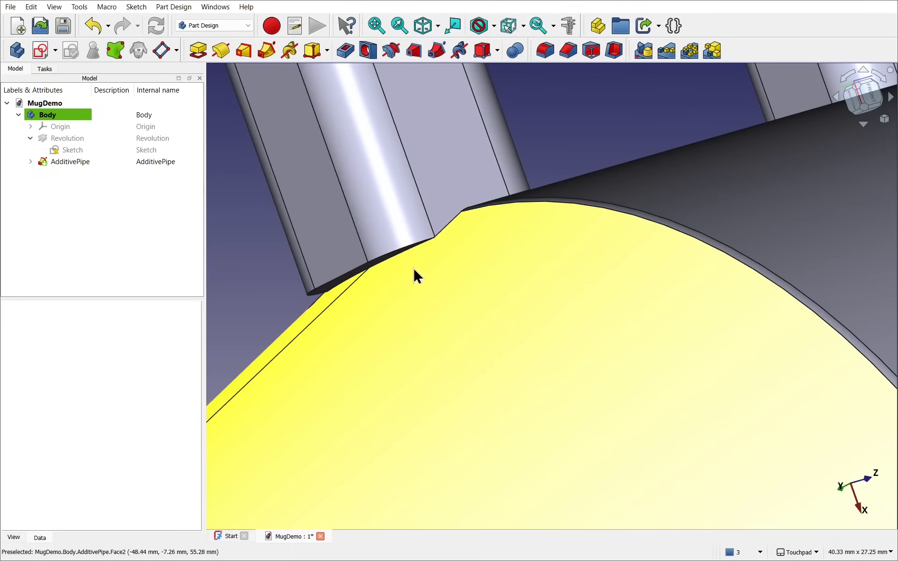
left_click_drag(413, 270, 384, 280, "alt")
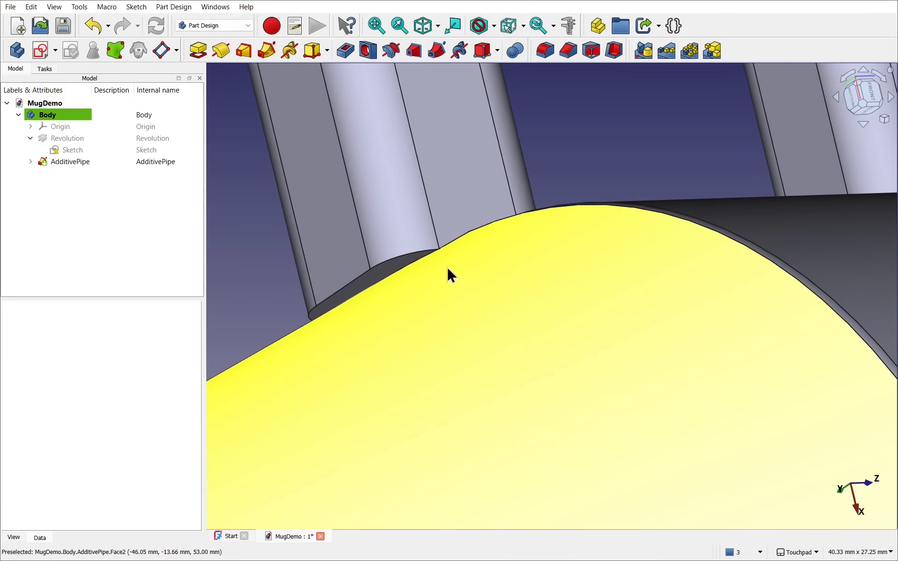
left_click_drag(449, 275, 423, 224, "alt")
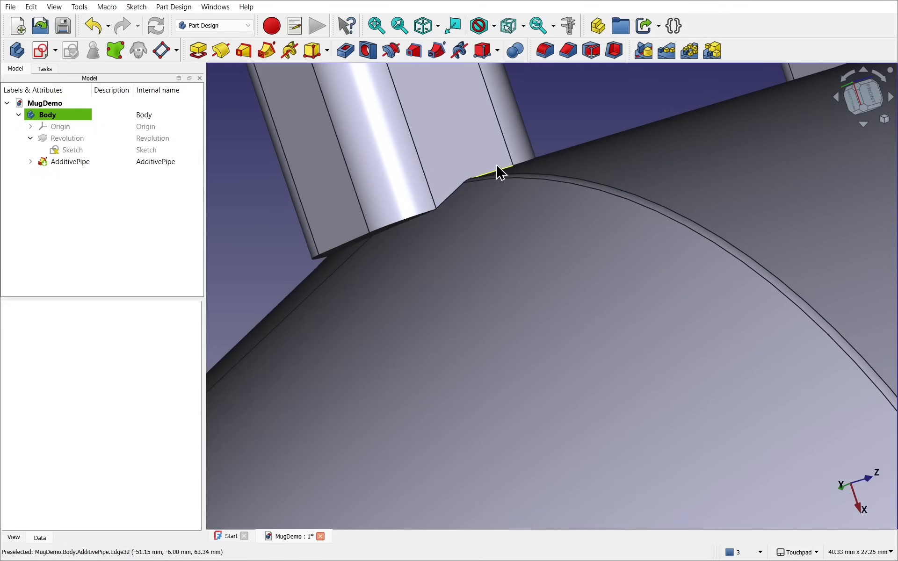
- Try to fillet the edge where the lower handle end meets the mug, testing radii of 2, 4 and 3 mm, and cancel the fillet
left_click(526, 166)
left_click_drag(521, 168, 523, 186, "alt")
left_click(544, 49)
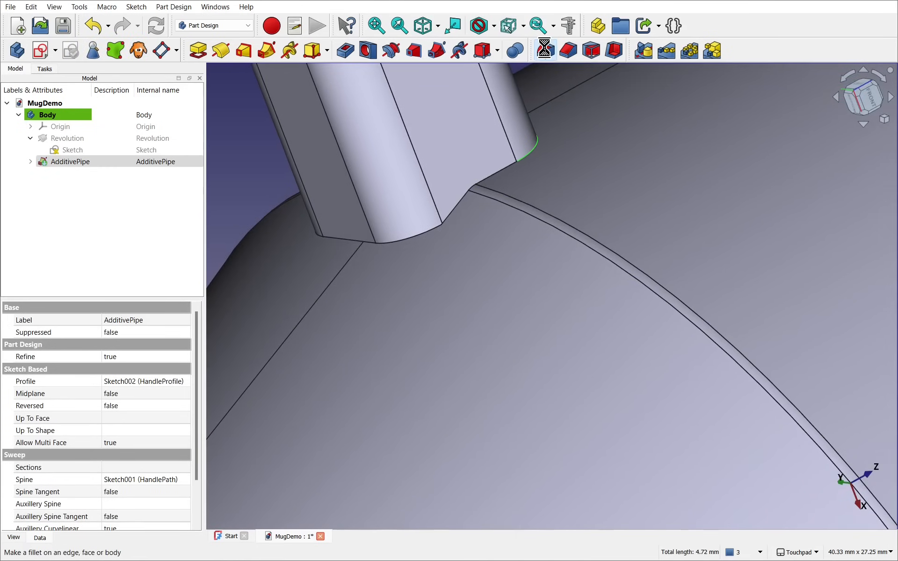
left_click_drag(476, 202, 482, 163, "alt")
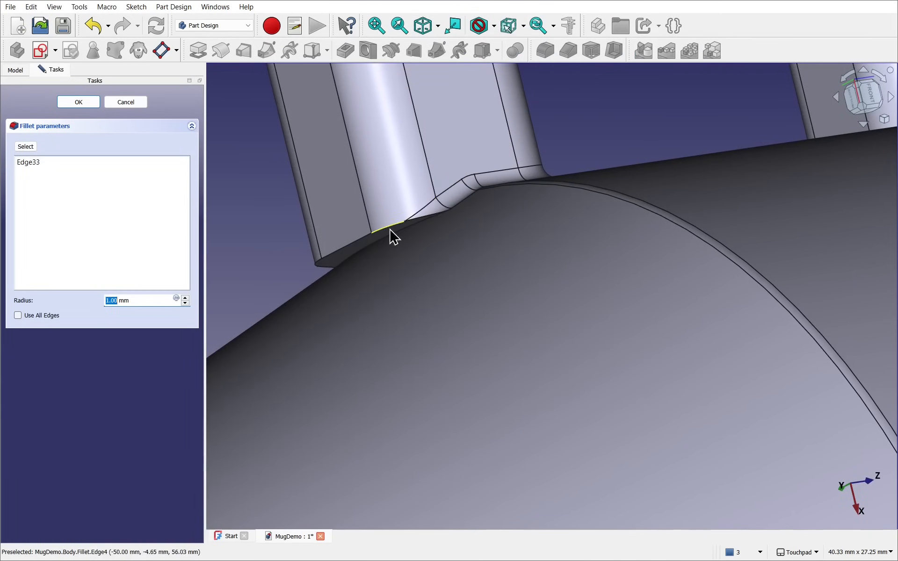
left_click_drag(399, 232, 434, 251, "alt")
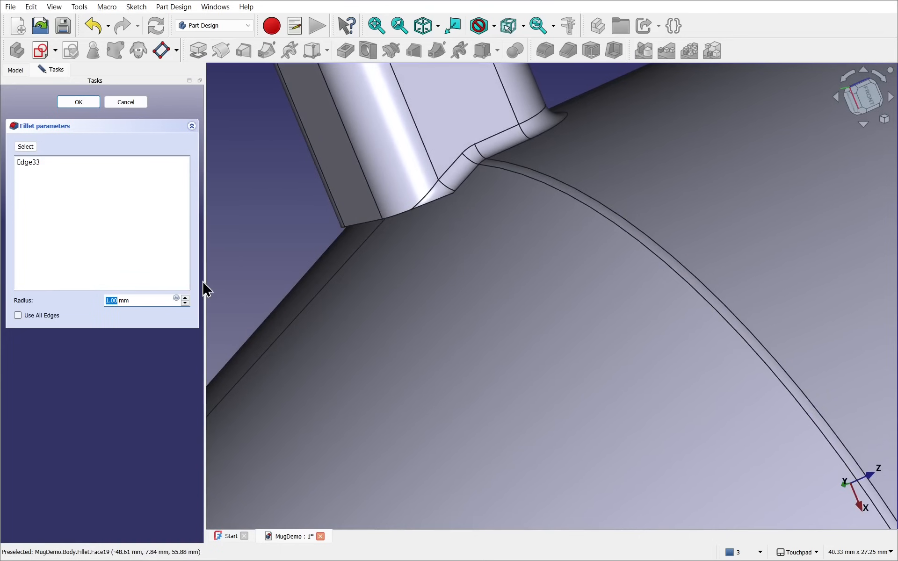
left_click(185, 297)
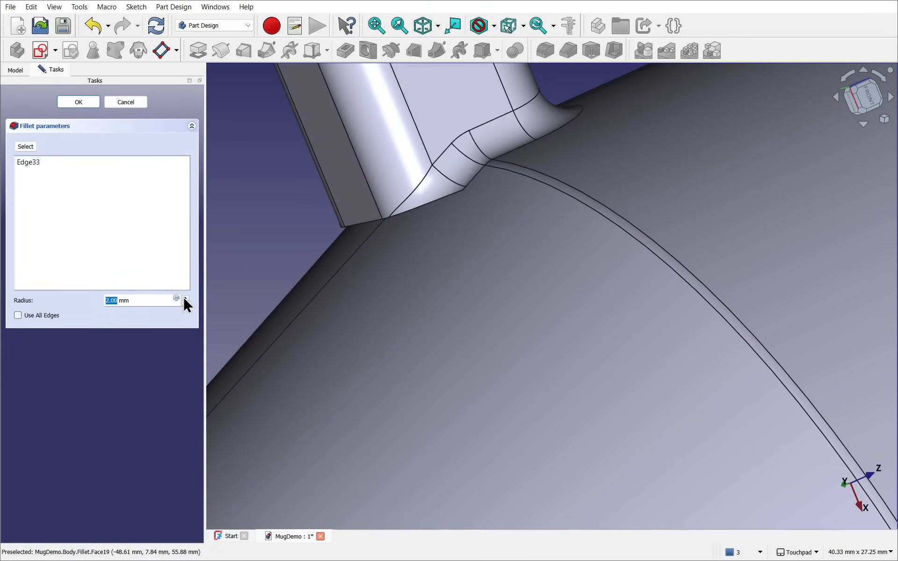
left_click(185, 297)
left_click(185, 298)
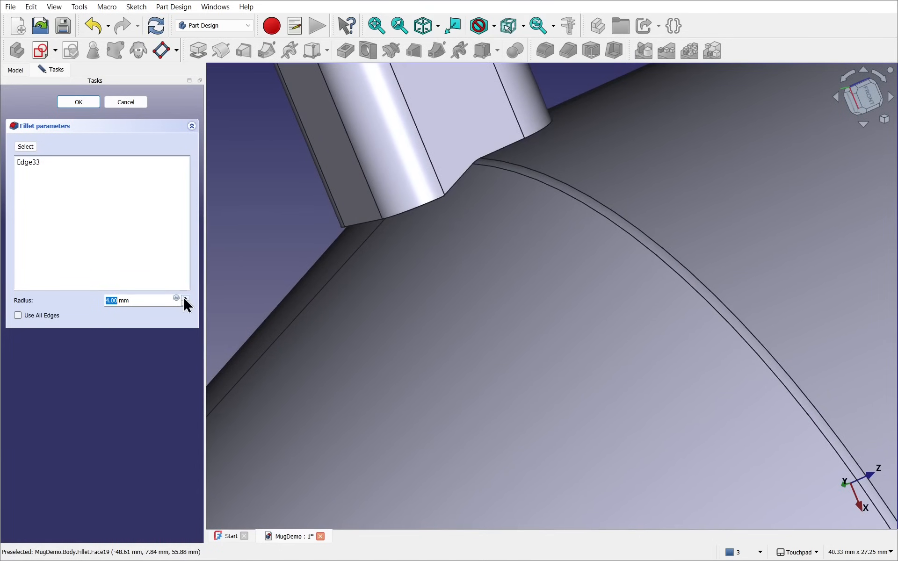
left_click(185, 303)
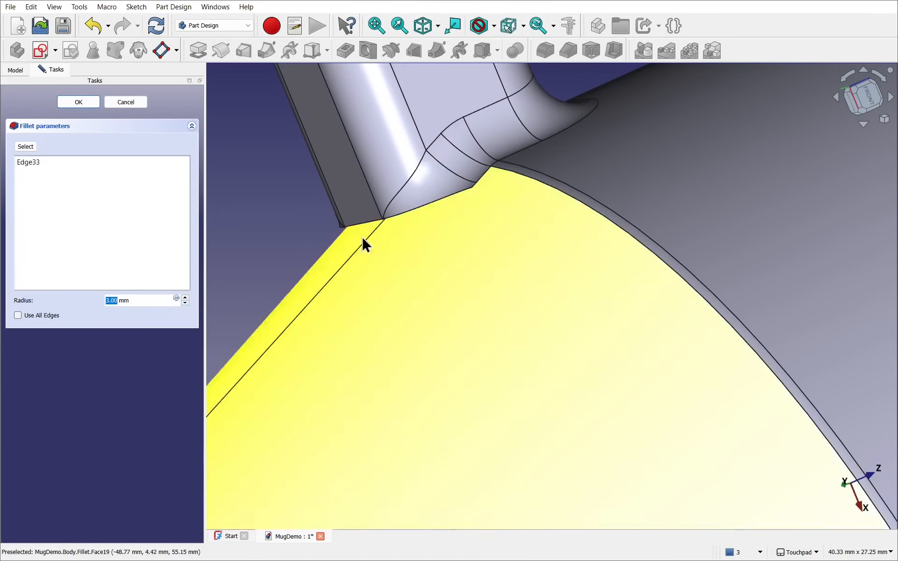
mouse_move(423, 189)
left_mouse_down("alt")
mouse_move(448, 197)
mouse_move(453, 215)
mouse_move(443, 189)
mouse_move(428, 197)
left_mouse_up("alt")
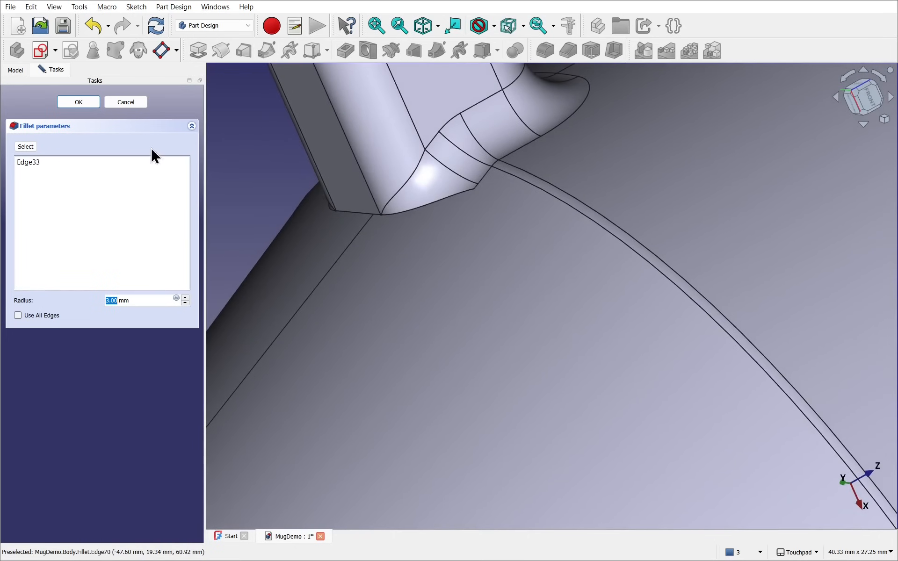
left_click(126, 103)
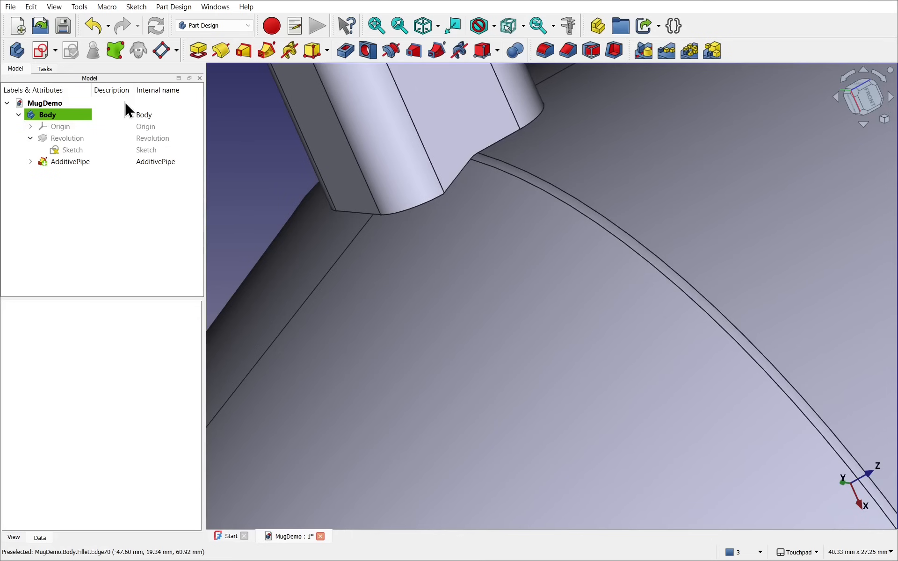
- Open the HandlePath sketch under the AdditivePipe for editing and examine its lower end at the mug wall's corner
left_click_drag(474, 203, 447, 189, "alt")
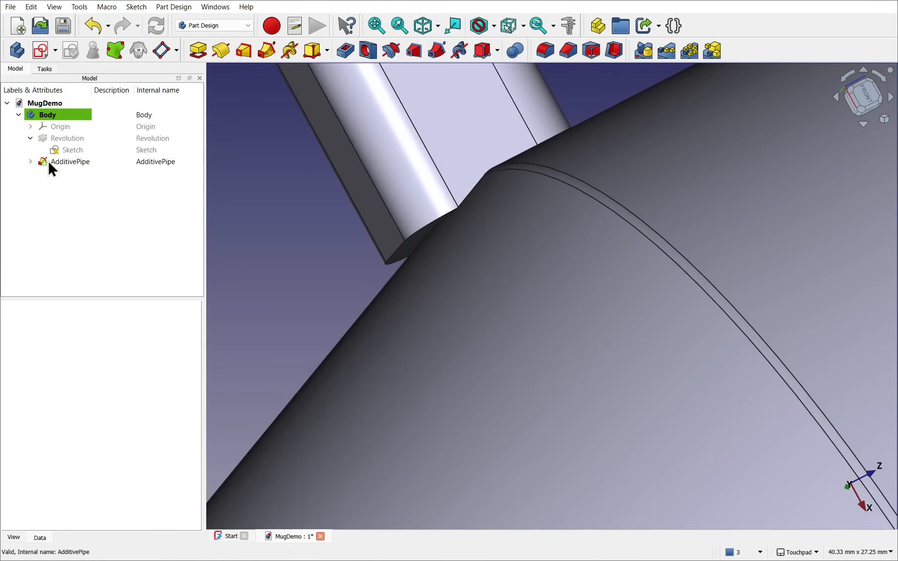
left_click(32, 161)
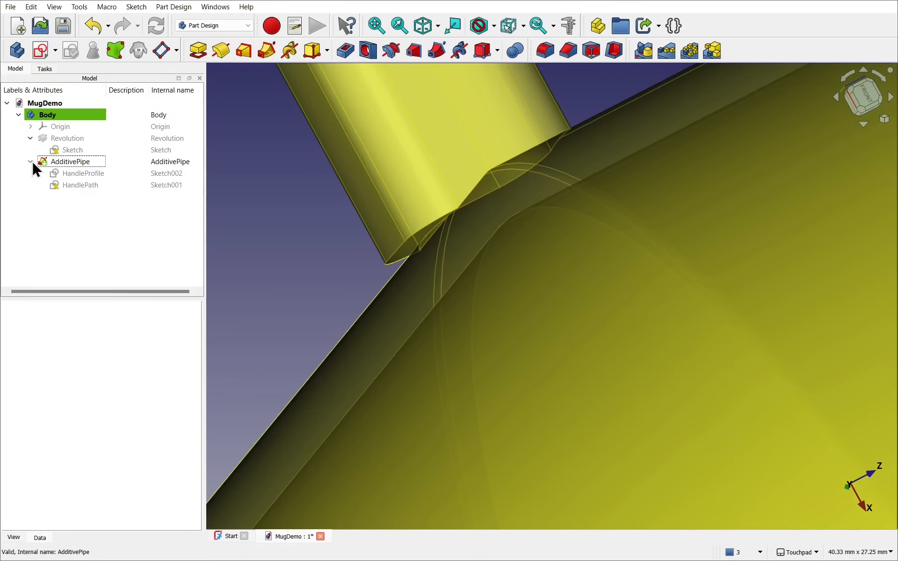
double_click(74, 184)
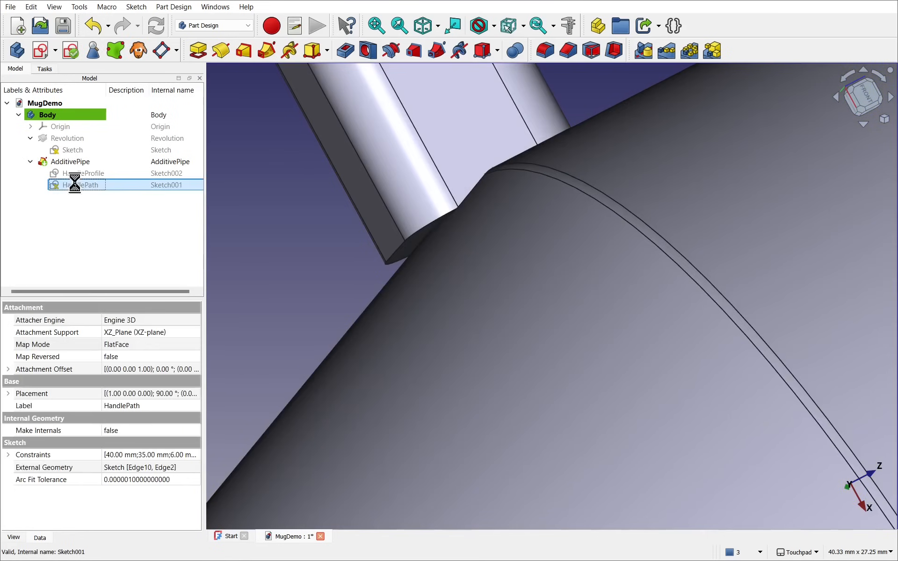
scroll(381, 280, "down", 5)
mouse_move(379, 273)
middle_mouse_down()
mouse_move(511, 304)
mouse_move(492, 356)
middle_mouse_up()
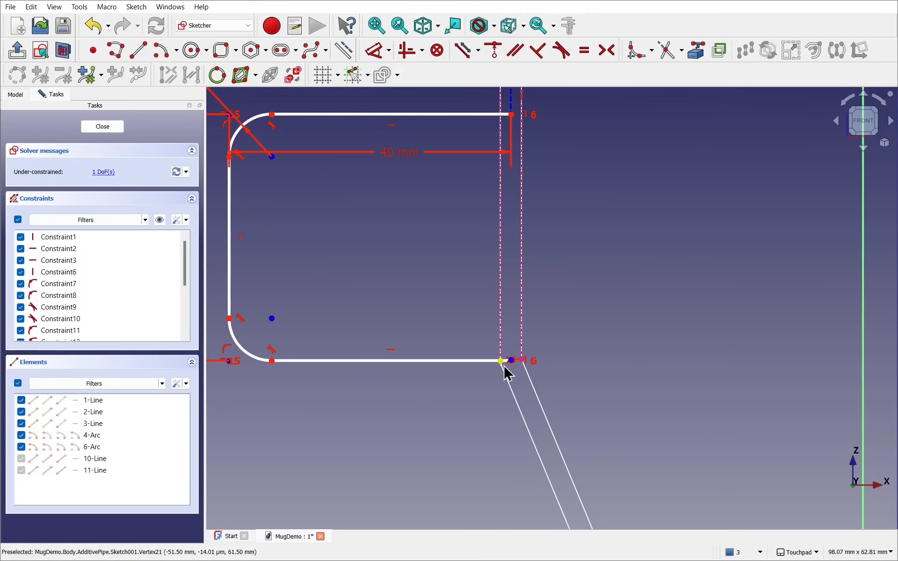
scroll(514, 366, "up", 10)
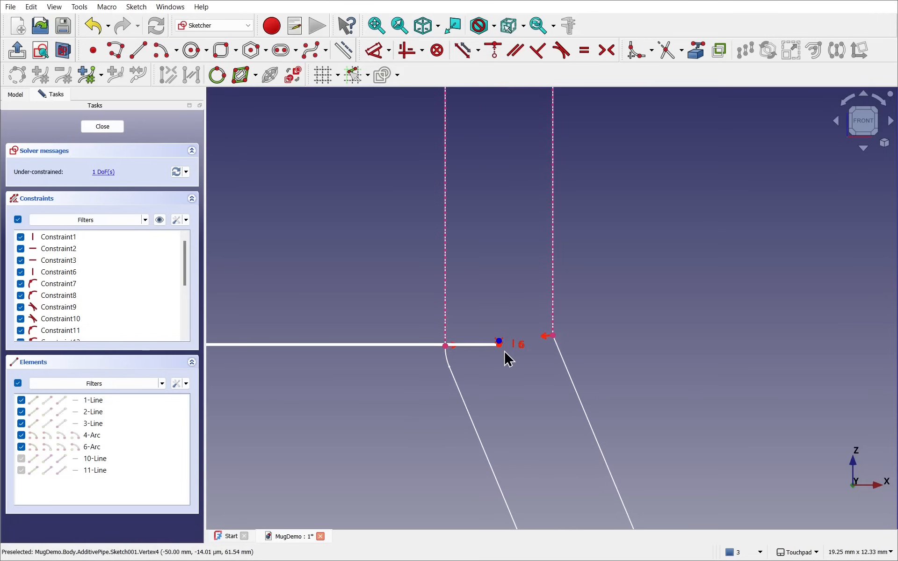
scroll(499, 359, "down", 5)
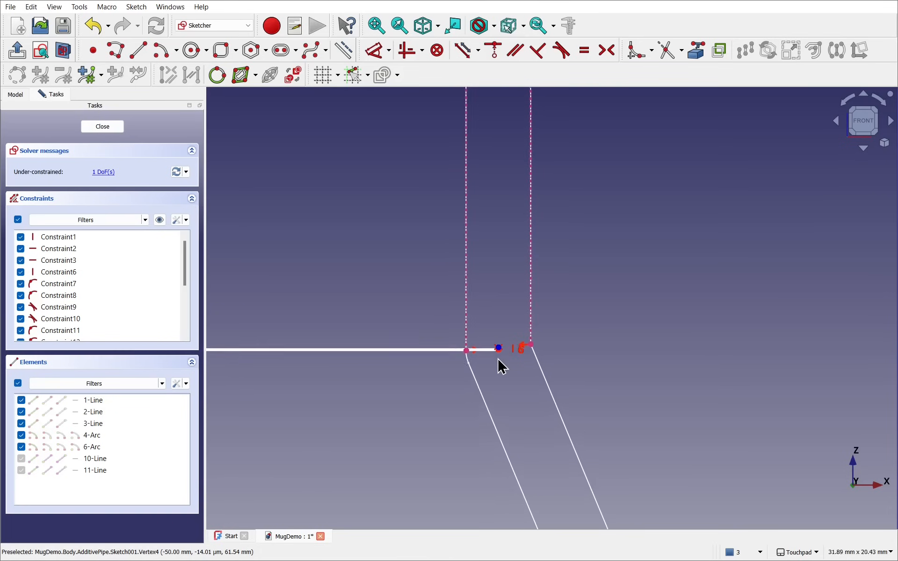
- Show the AdditivePipe solid behind the HandlePath sketch and section the view at the sketch plane
left_click(16, 95)
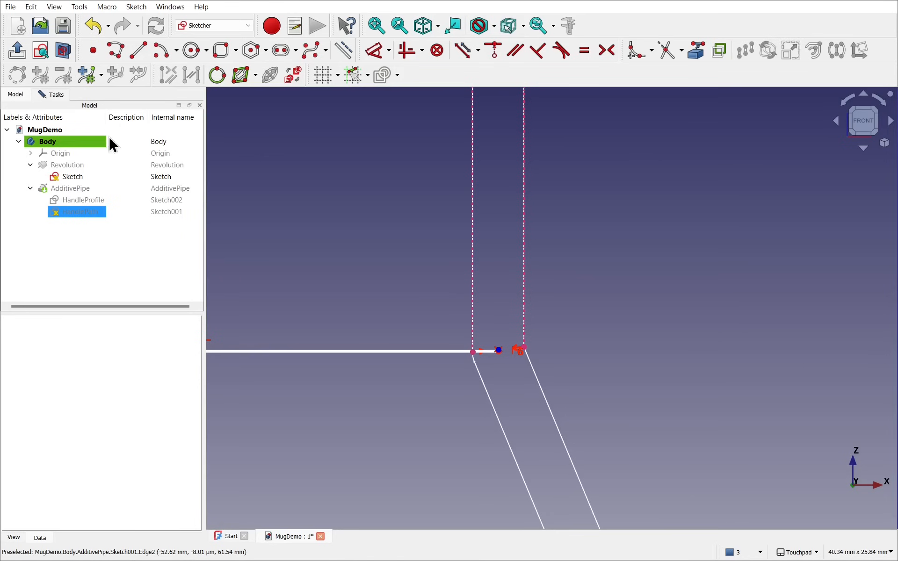
left_click(81, 187)
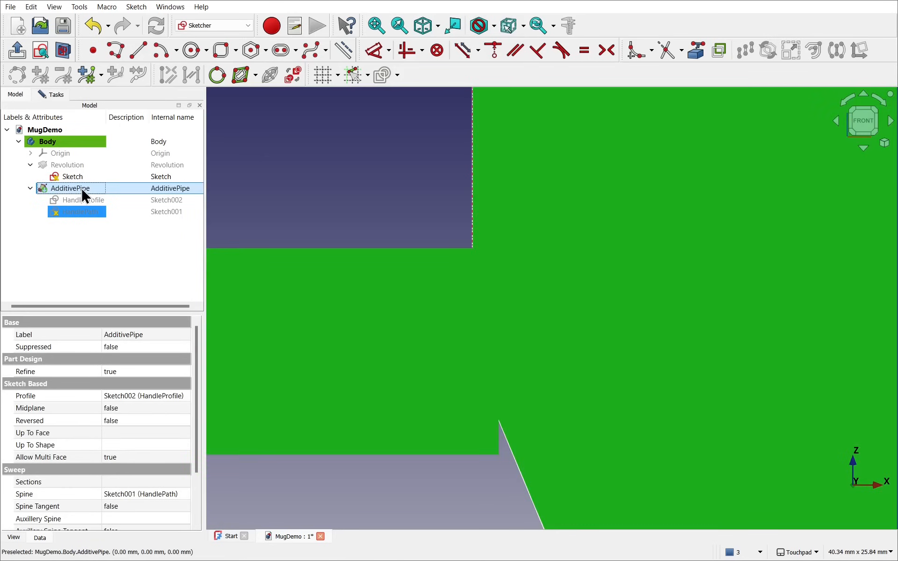
left_click(434, 503)
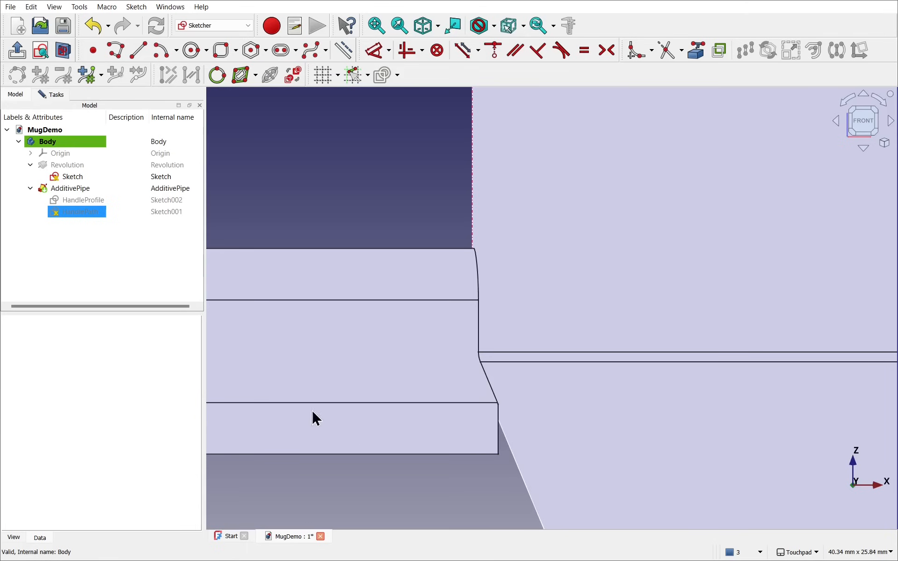
left_click(63, 51)
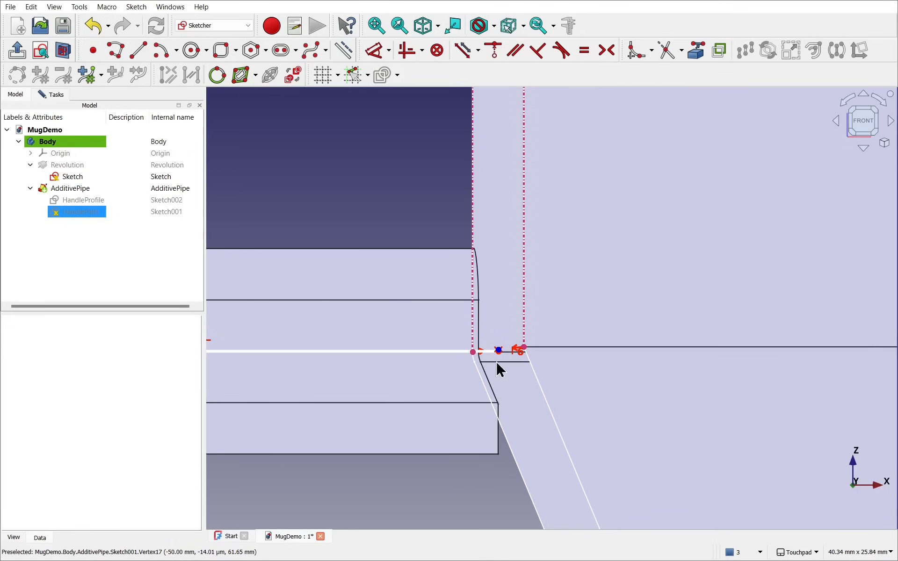
- Hide the AdditivePipe solid and bring up the HandlePath sketch's constraint and element lists
left_click(60, 189)
key("space")
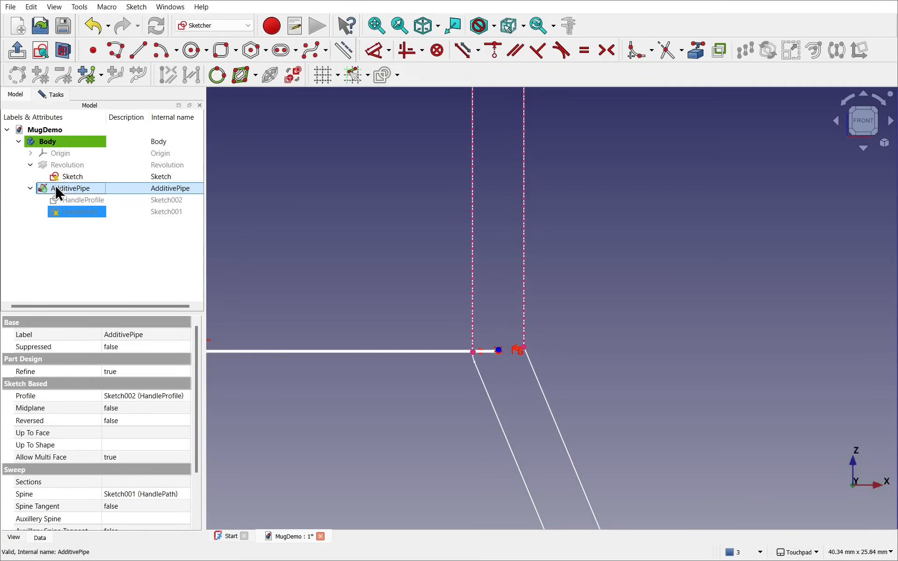
scroll(400, 348, "down", 2)
left_click_drag(401, 348, 447, 391, "shift")
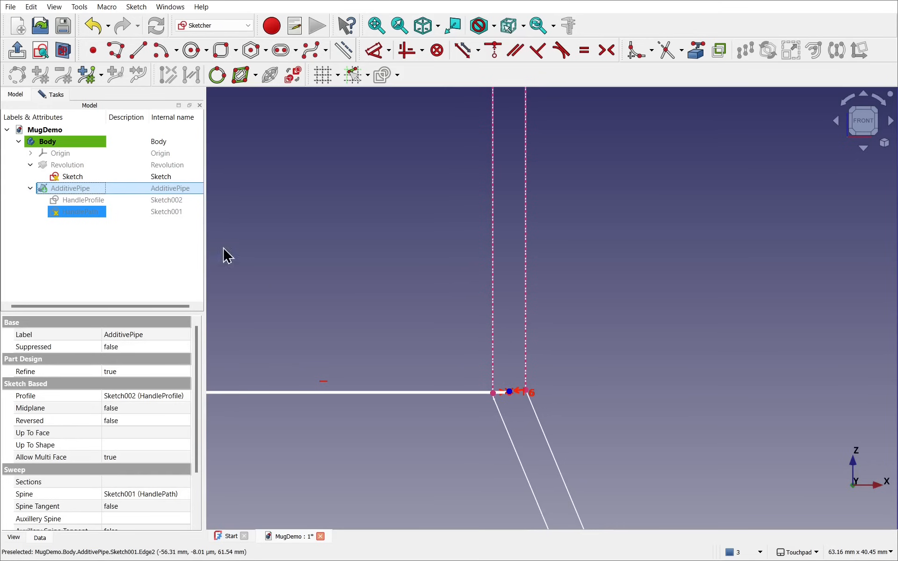
left_click(56, 95)
scroll(463, 296, "down", 3)
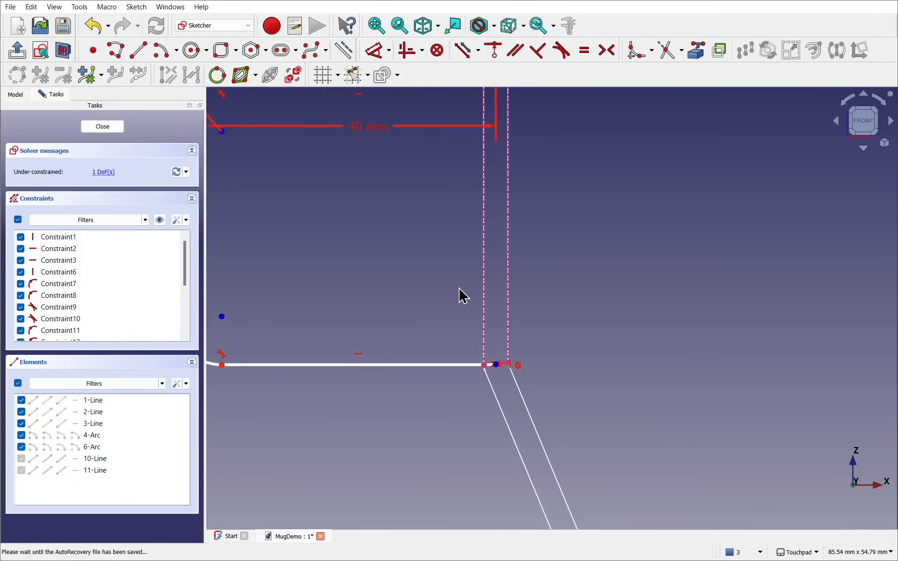
left_click_drag(461, 297, 447, 363, "shift")
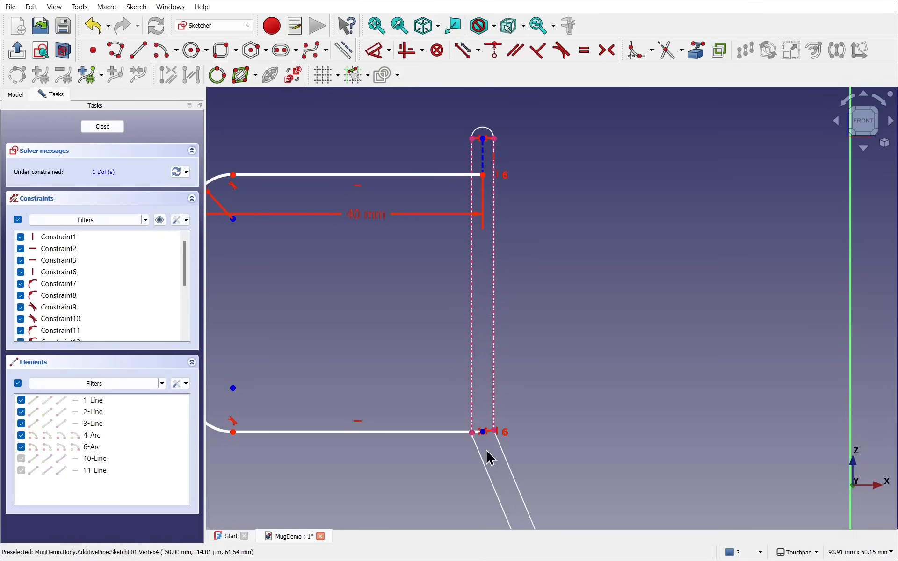
- Delete the vertical constraint at the lower end of HandlePath and move the lower leg up away from the wall corner
scroll(483, 437, "up", 3)
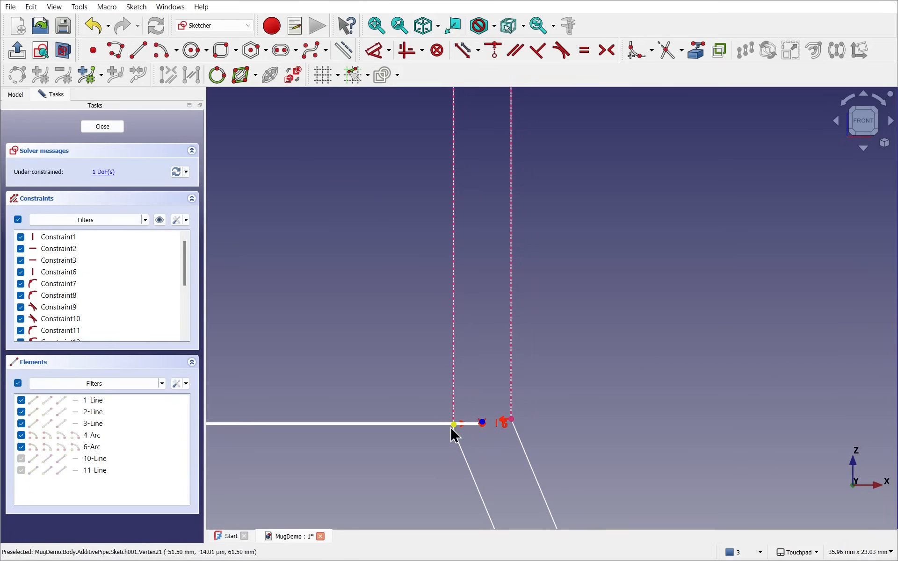
left_click(483, 423)
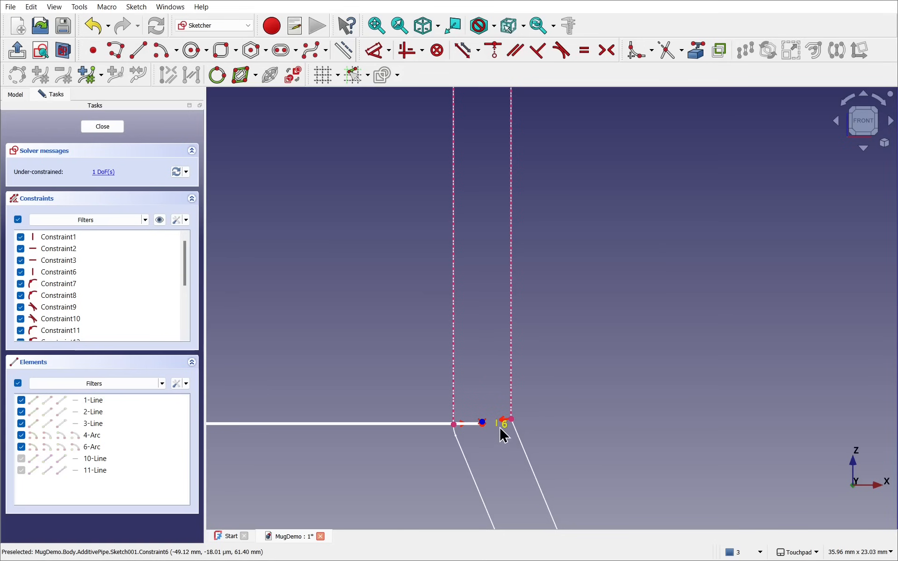
left_click(497, 425)
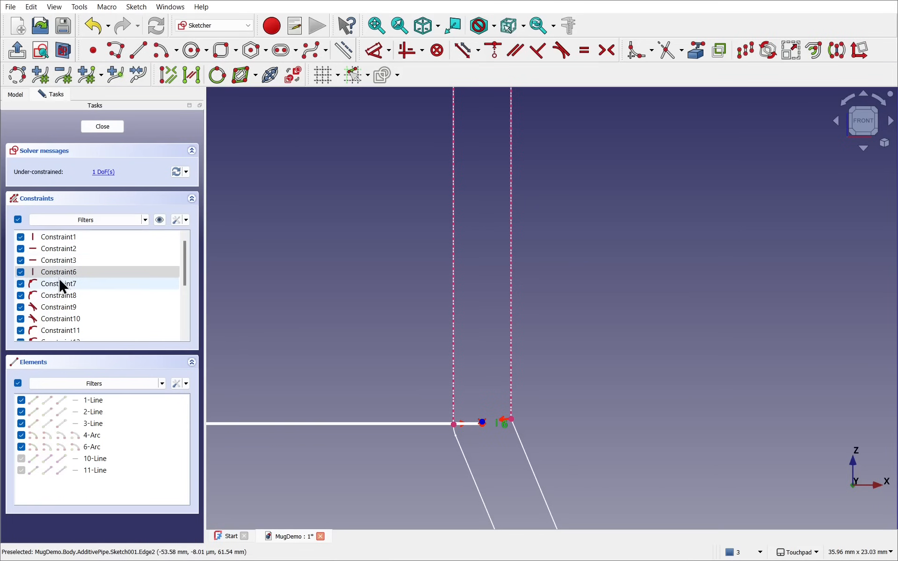
left_click(71, 275)
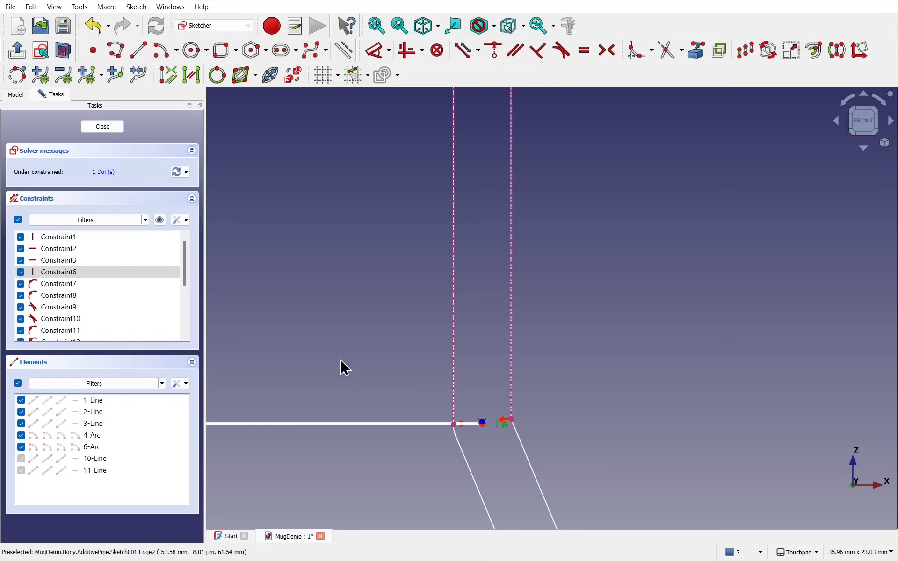
key("Delete")
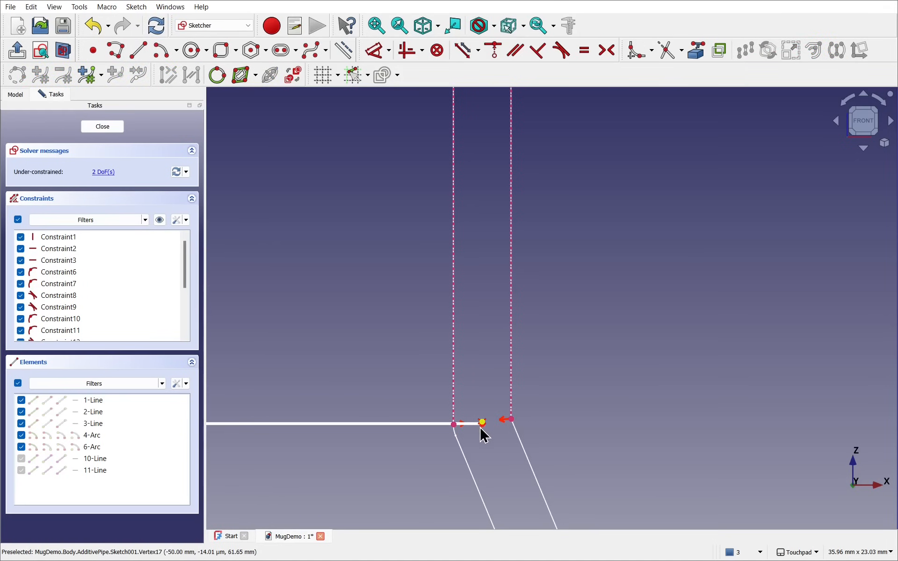
left_click_drag(481, 424, 475, 368)
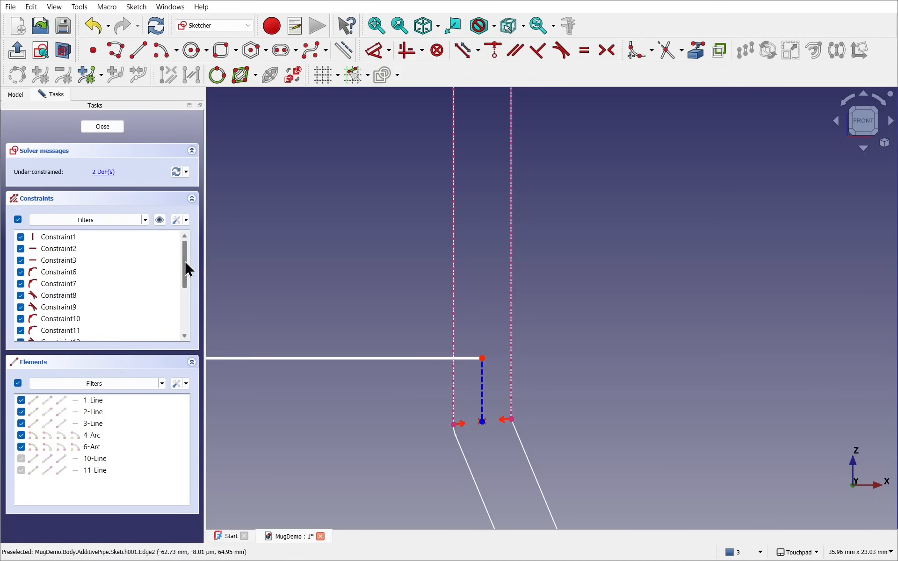
- Delete the symmetry constraint that centres the lower construction line's end between the two wall corners
left_click_drag(185, 263, 191, 316)
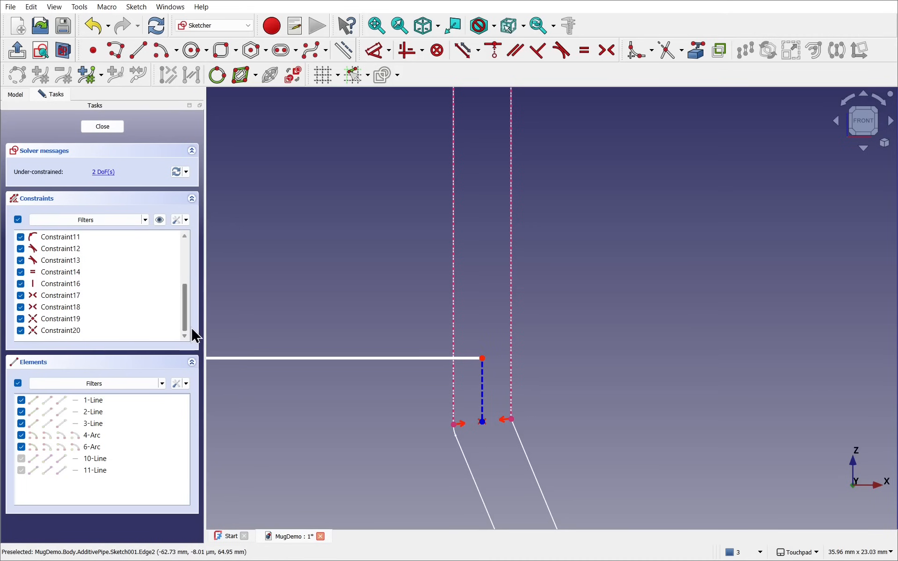
left_click(67, 296)
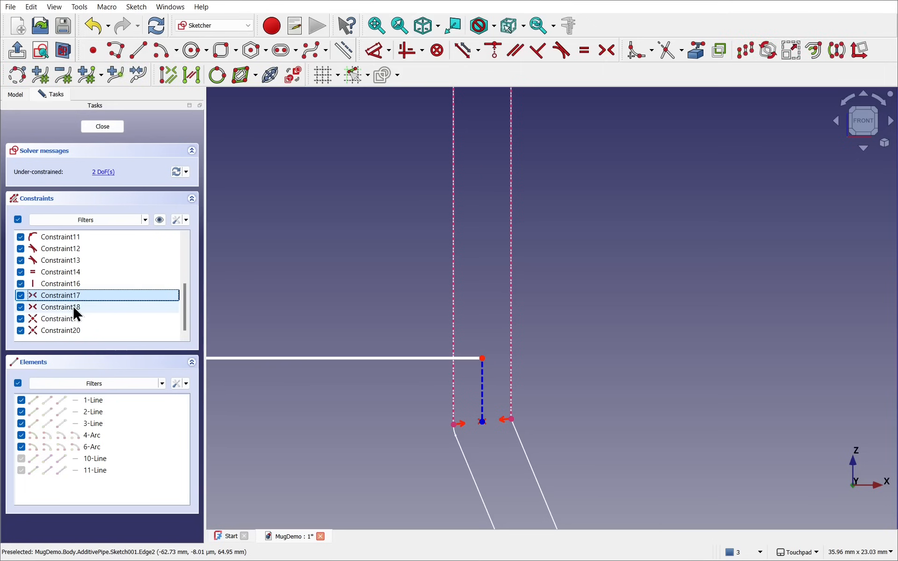
left_click(73, 308)
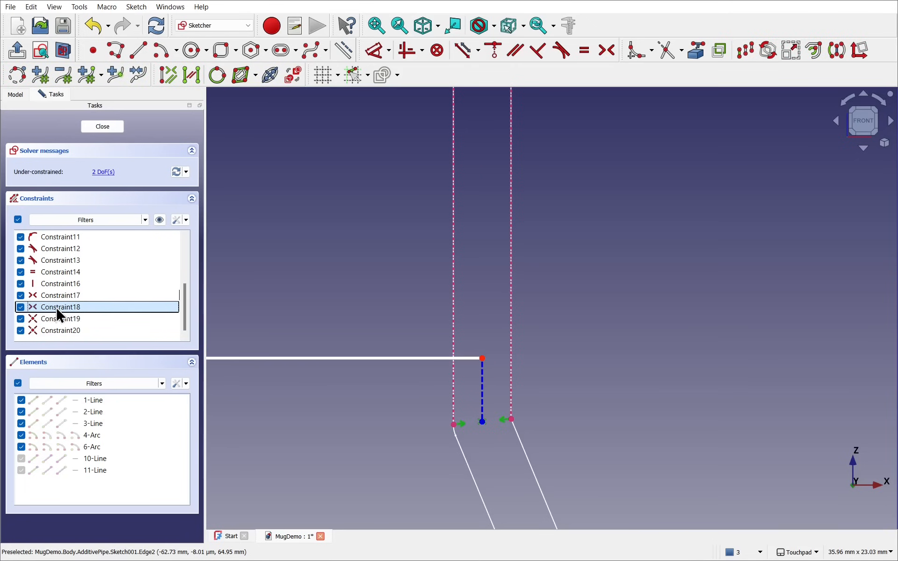
key("Delete")
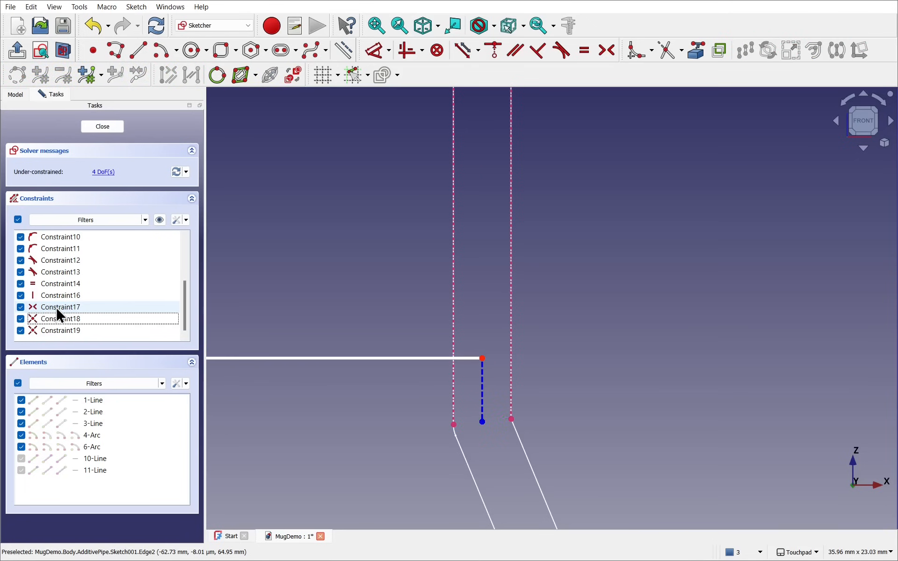
- Try constraining the lower construction line vertical and shifting its free end toward the inner wall corner
left_click(483, 395)
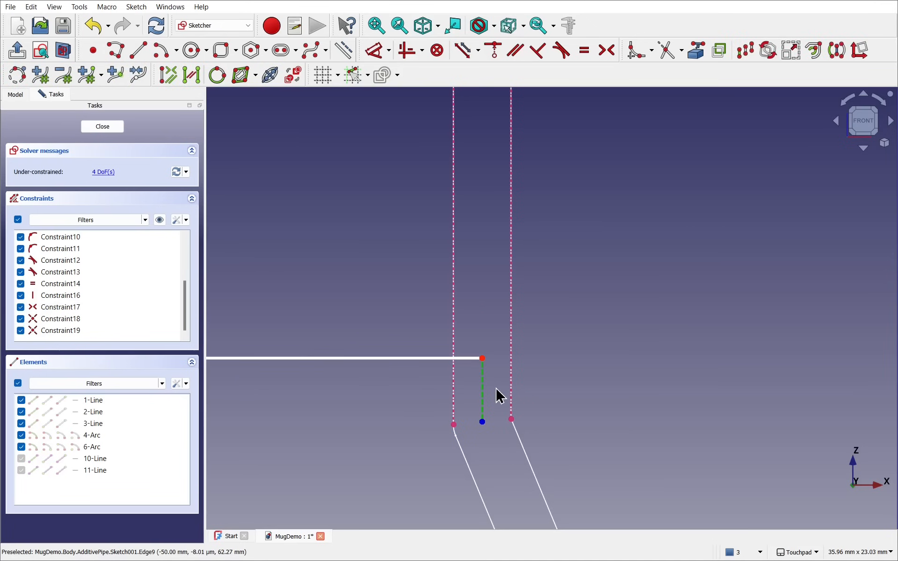
left_click(401, 51)
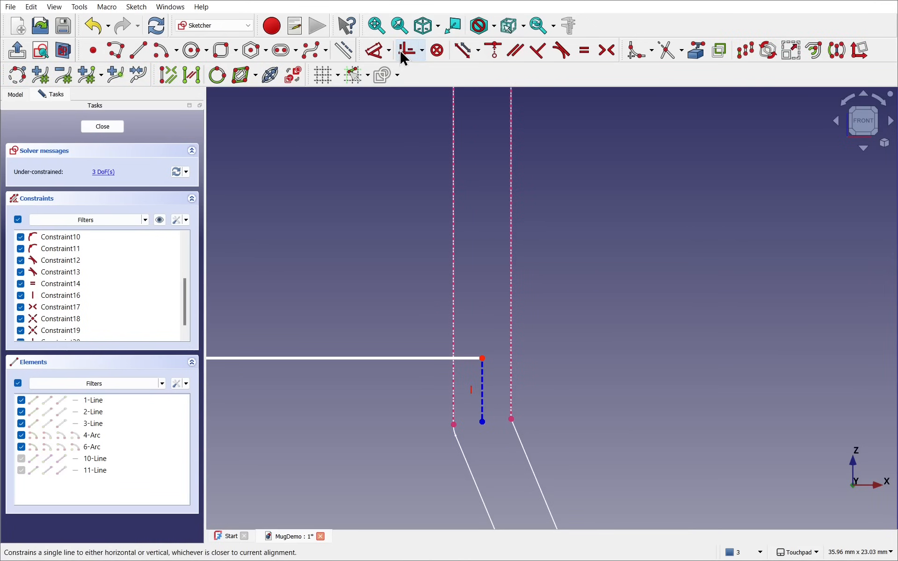
mouse_move(483, 421)
left_mouse_down()
mouse_move(492, 424)
mouse_move(471, 424)
mouse_move(499, 419)
left_mouse_up()
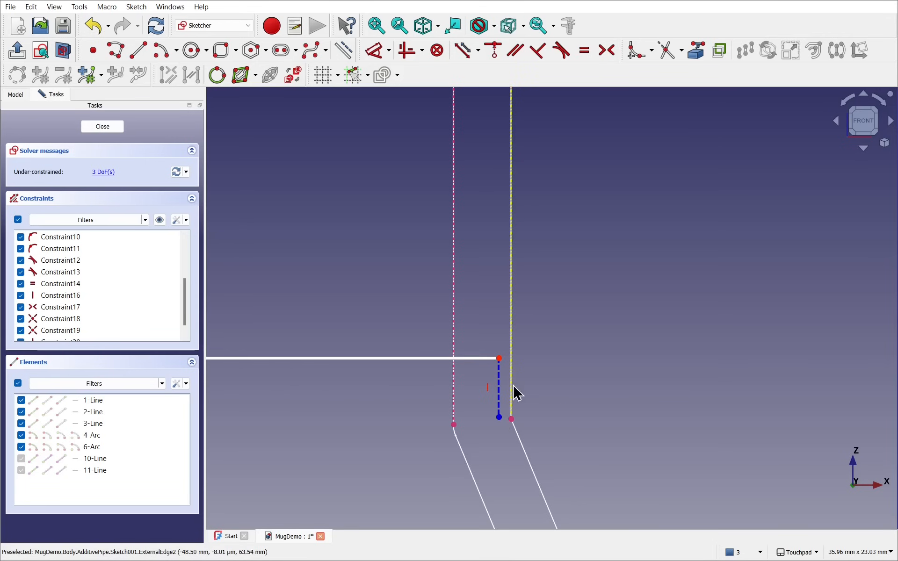
mouse_move(497, 422)
left_mouse_down()
mouse_move(522, 421)
mouse_move(498, 420)
left_mouse_up()
left_click(501, 420)
left_click(511, 421)
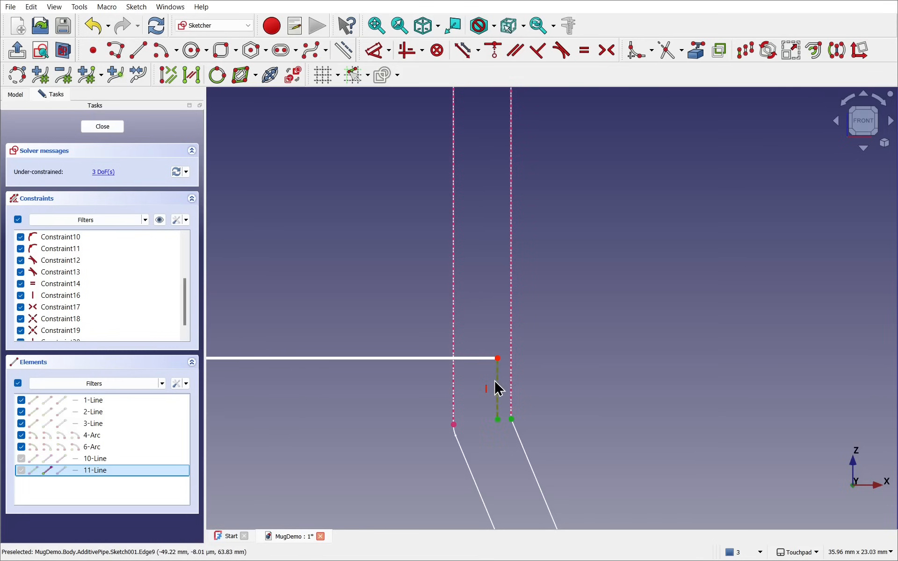
- Delete the lower construction line, constrain the lower leg's end onto the inner wall edge, and leave the sketch
key("ctrl+z")
left_click(498, 358)
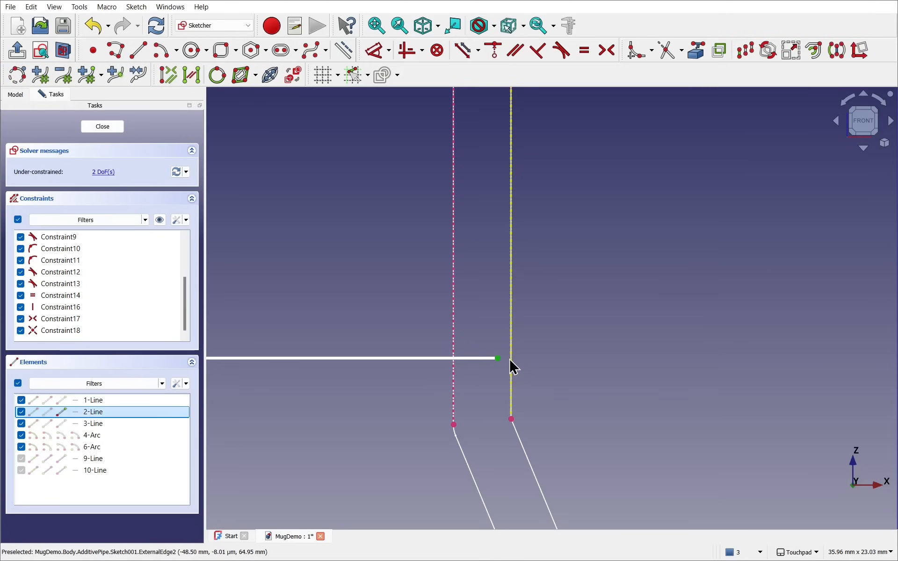
left_click(494, 50)
left_click(512, 280)
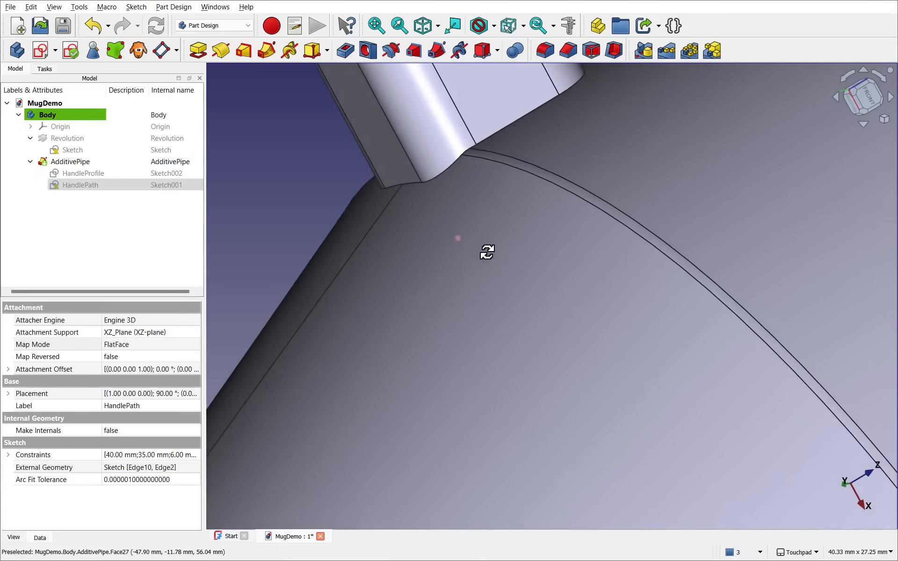
- Check the handle junctions inside the mug and at the rim, then set the distance between HandlePath's two legs to 30 mm
left_click_drag(487, 252, 499, 259, "shift")
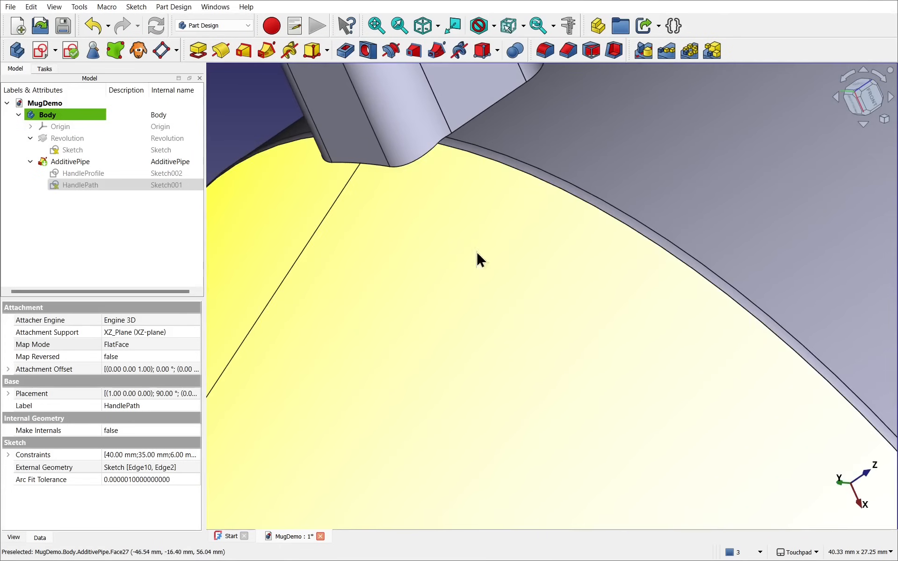
left_click_drag(388, 168, 364, 204, "shift")
scroll(363, 203, "down", 10)
left_click_drag(509, 201, 580, 302, "shift")
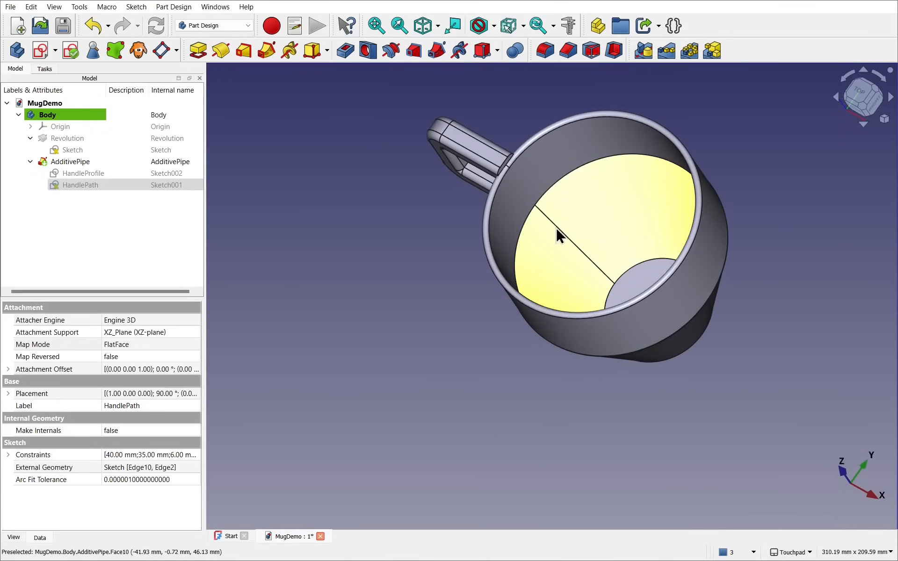
left_click_drag(552, 226, 590, 306, "shift")
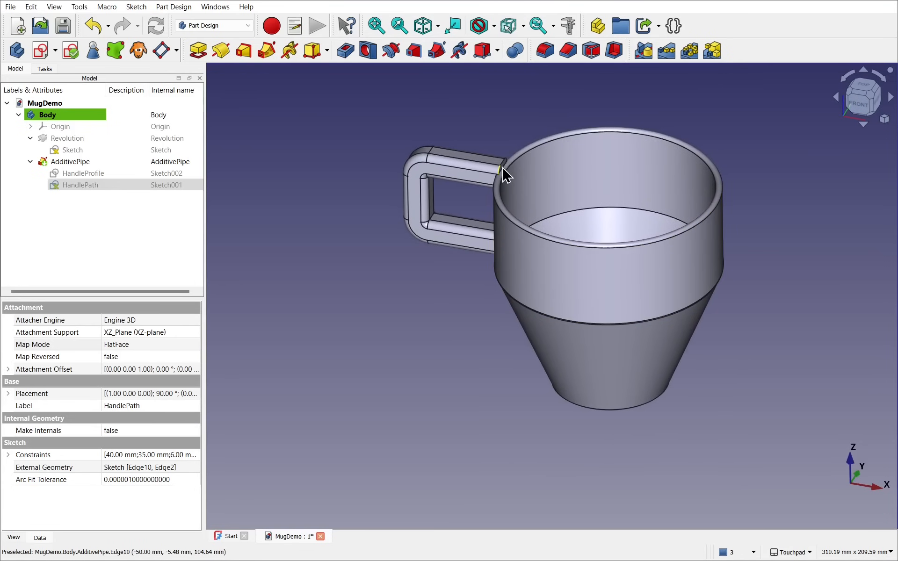
scroll(504, 174, "up", 4)
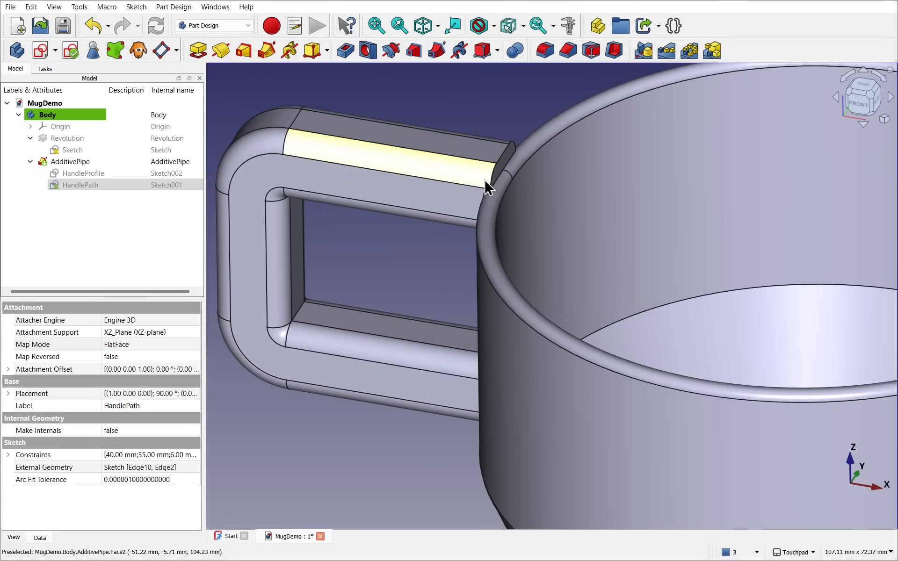
double_click(87, 186)
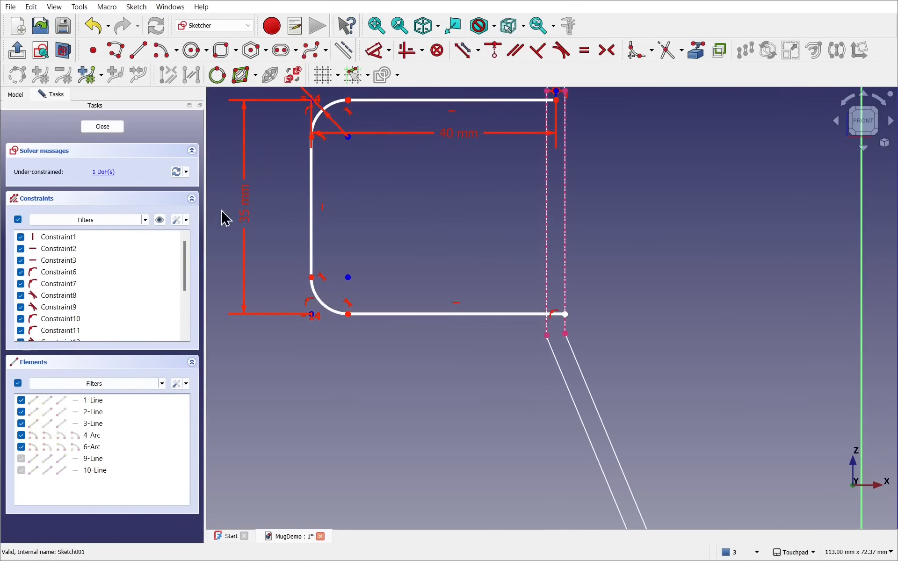
double_click(250, 220)
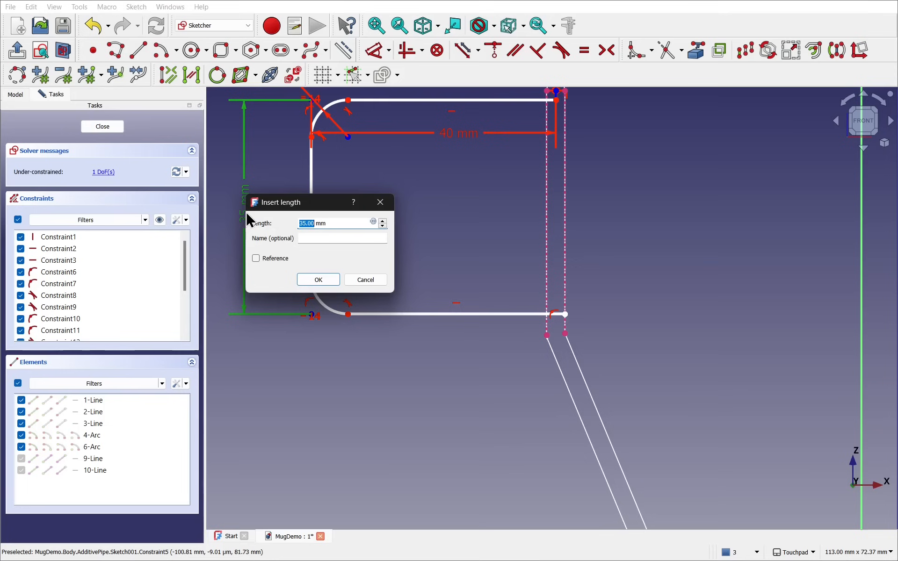
type("30")
key("Return")
- Dimension the short upper construction line at the rim to 5 mm, move its label clear, and close the HandlePath sketch
left_click_drag(518, 236, 506, 257, "shift")
left_click_drag(488, 149, 488, 154)
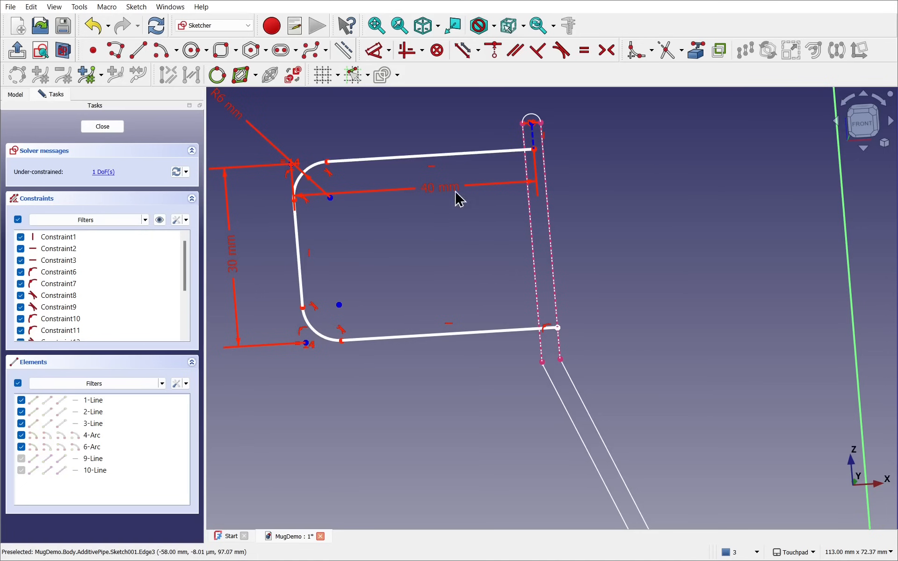
left_click(532, 135)
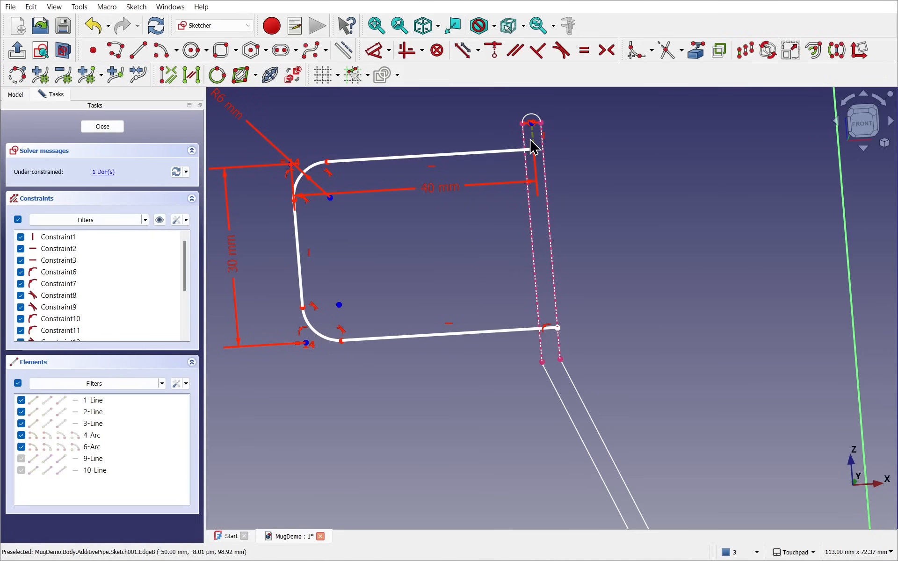
left_click(375, 53)
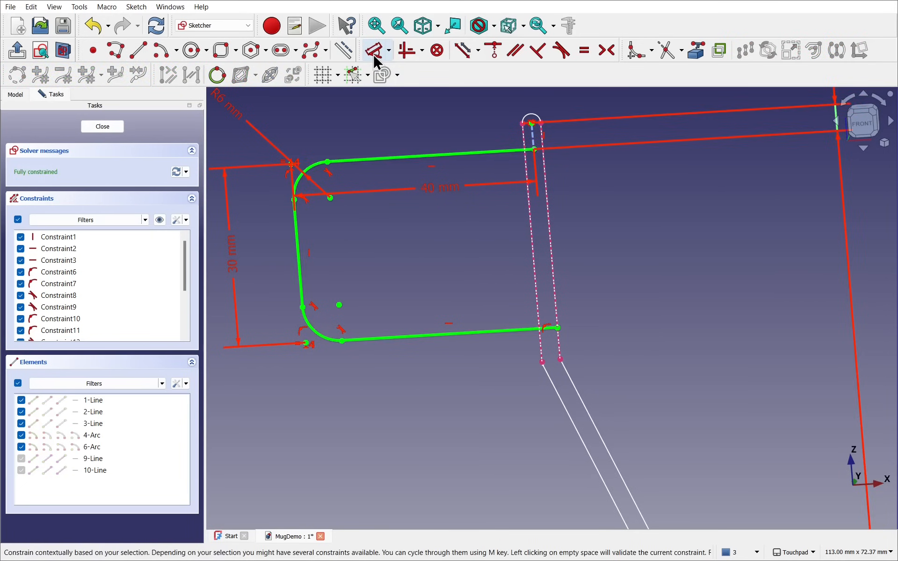
left_click(451, 124)
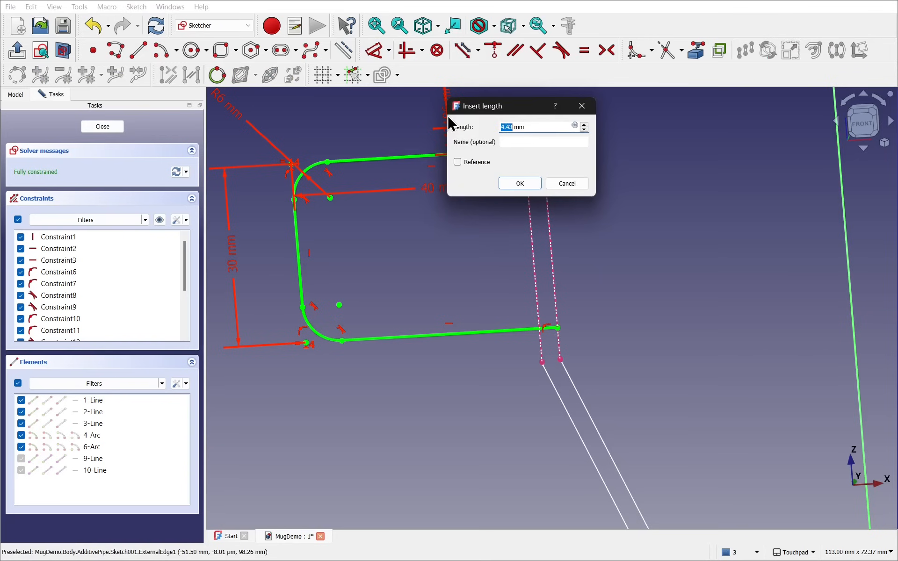
type("5")
key("Return")
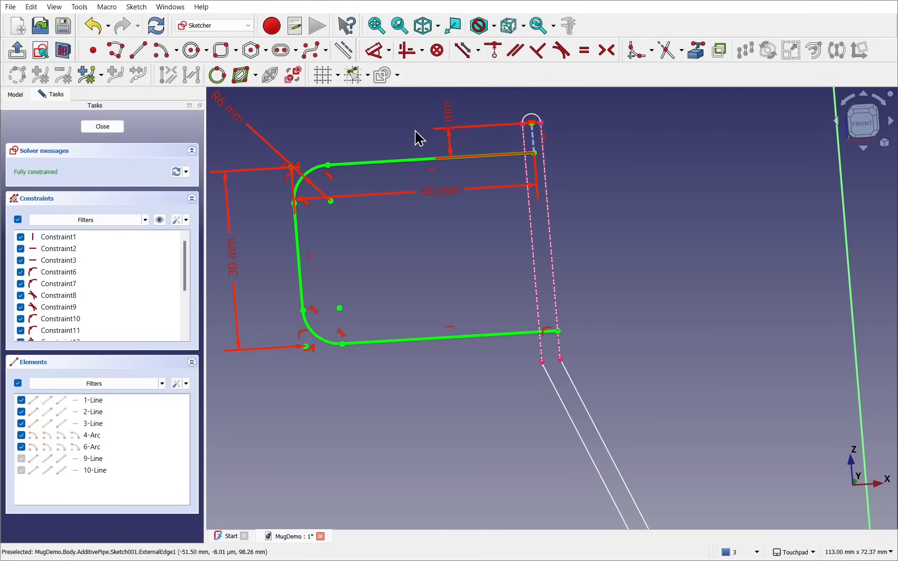
left_click_drag(453, 124, 407, 245)
left_click(108, 128)
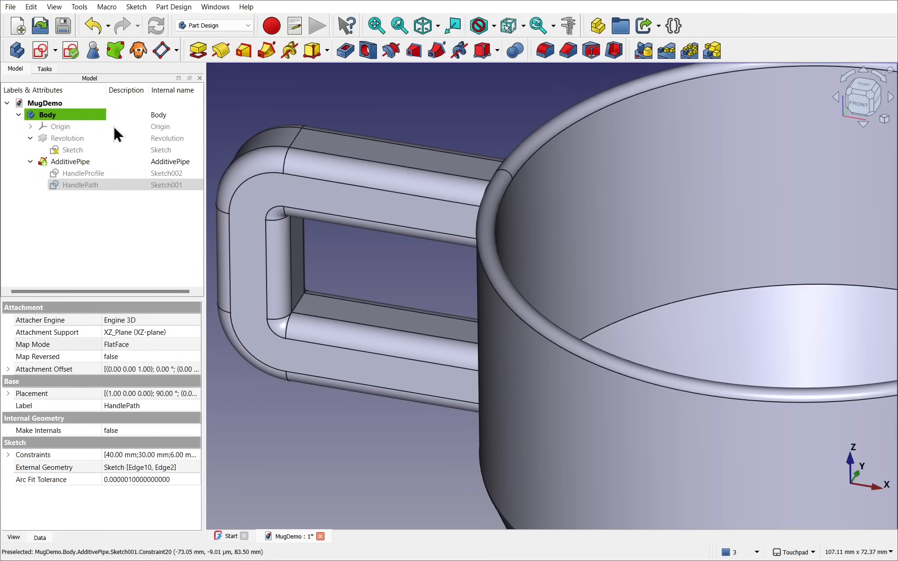
- Set the short upper construction line at the rim in HandlePath to 6 mm and close the sketch
left_click_drag(412, 242, 398, 218, "alt")
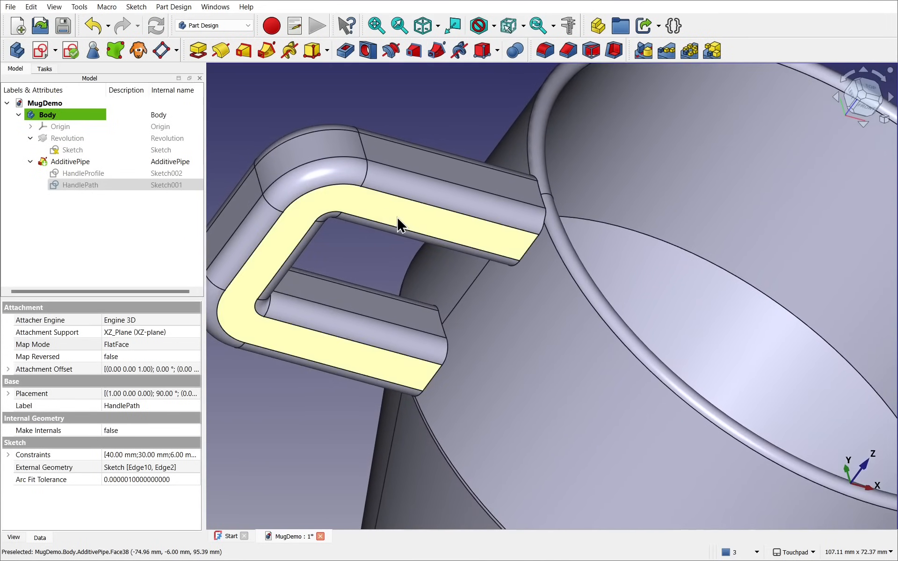
left_click(94, 186)
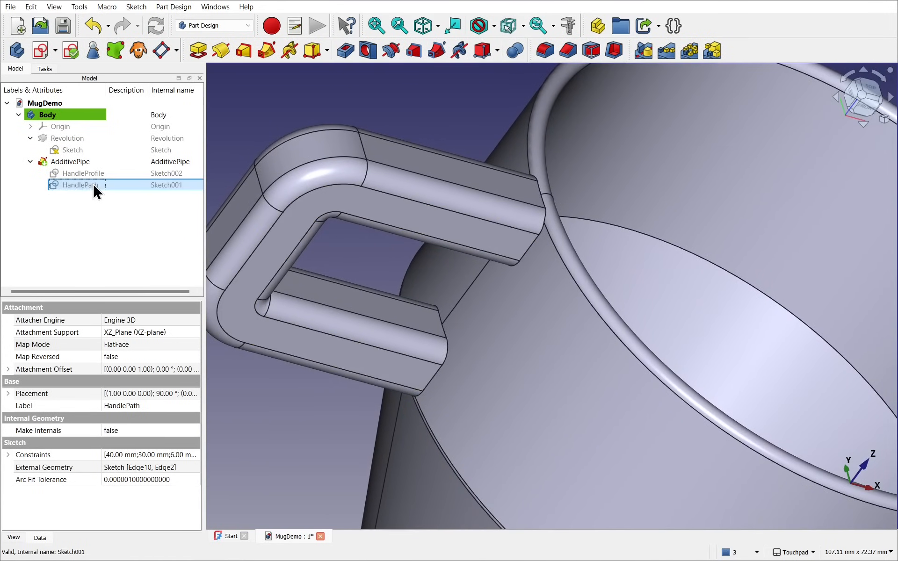
double_click(94, 186)
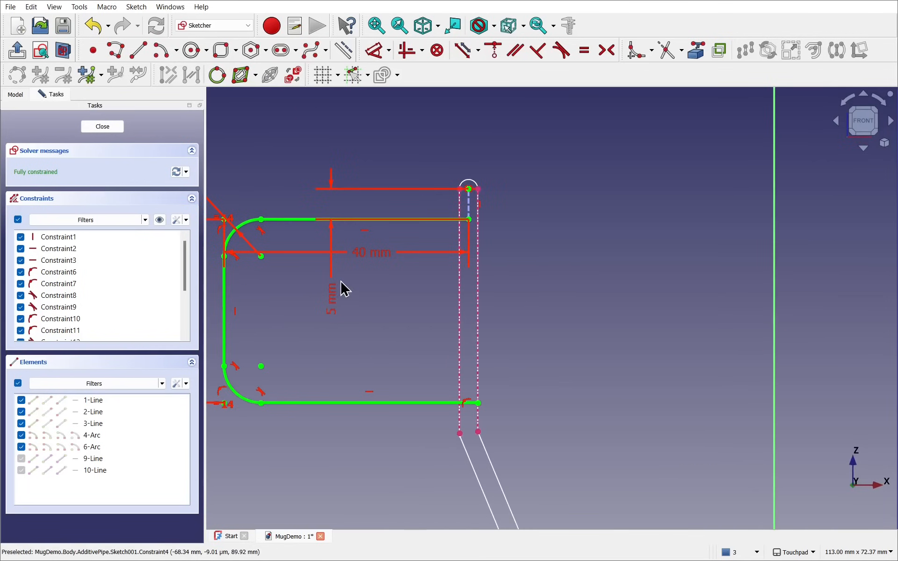
double_click(333, 301)
type("6")
key("Return")
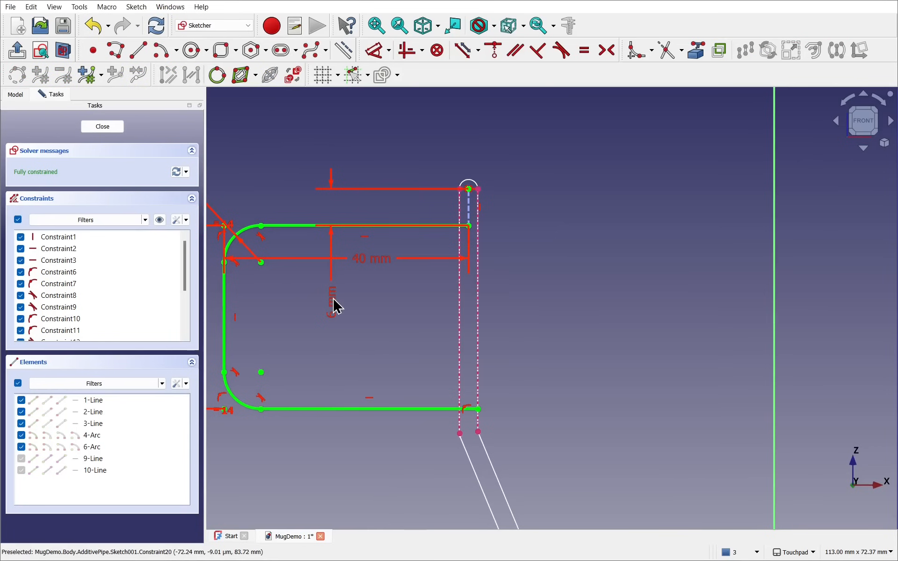
left_click(99, 126)
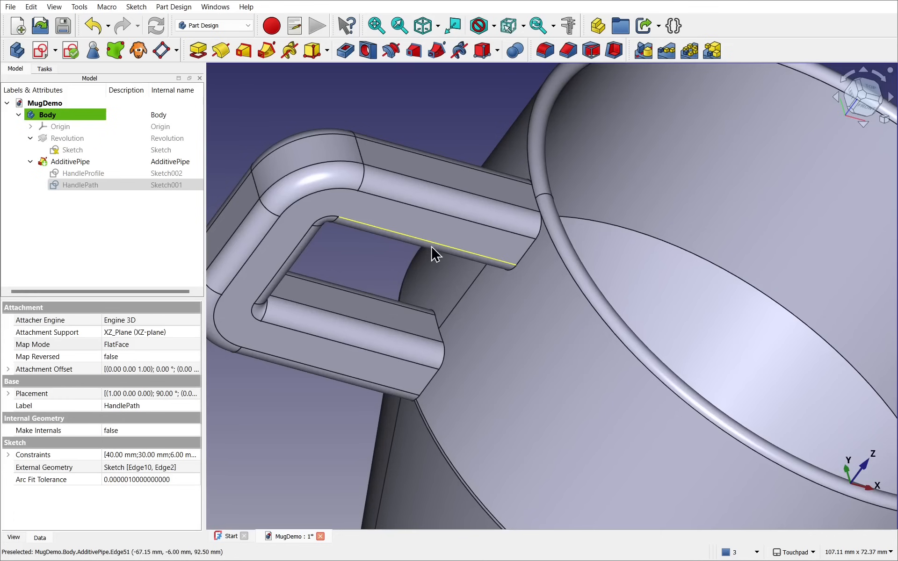
- Start a Fillet on the outer edge where the handle's upper leg meets the mug wall
mouse_move(474, 251)
left_mouse_down("alt")
mouse_move(549, 236)
mouse_move(497, 230)
mouse_move(499, 239)
left_mouse_up("alt")
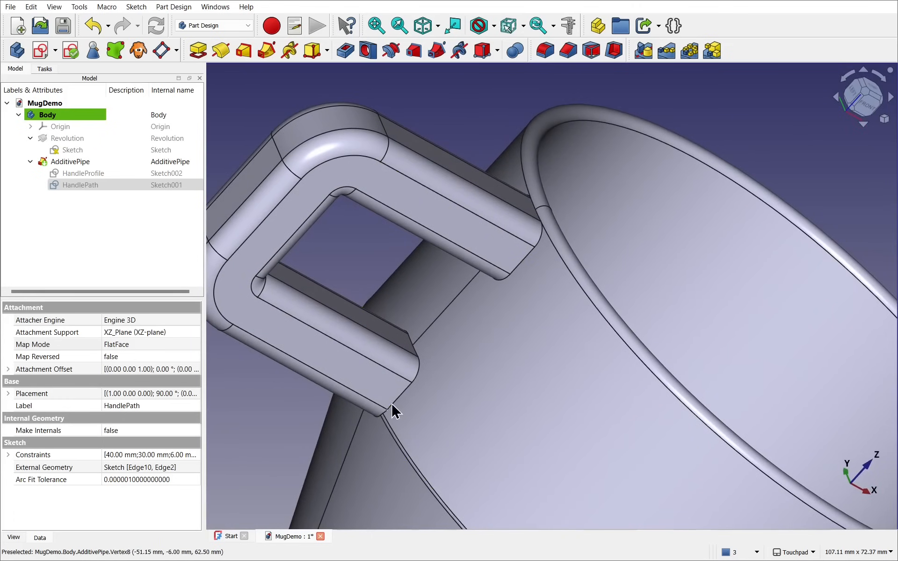
left_click_drag(423, 403, 412, 375, "alt")
left_click_drag(514, 295, 480, 395, "shift")
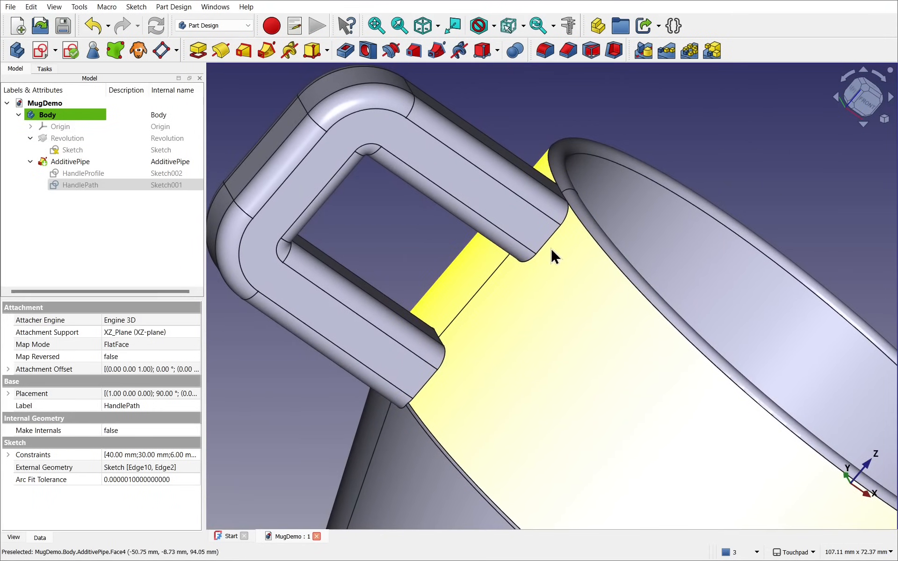
left_click(563, 219)
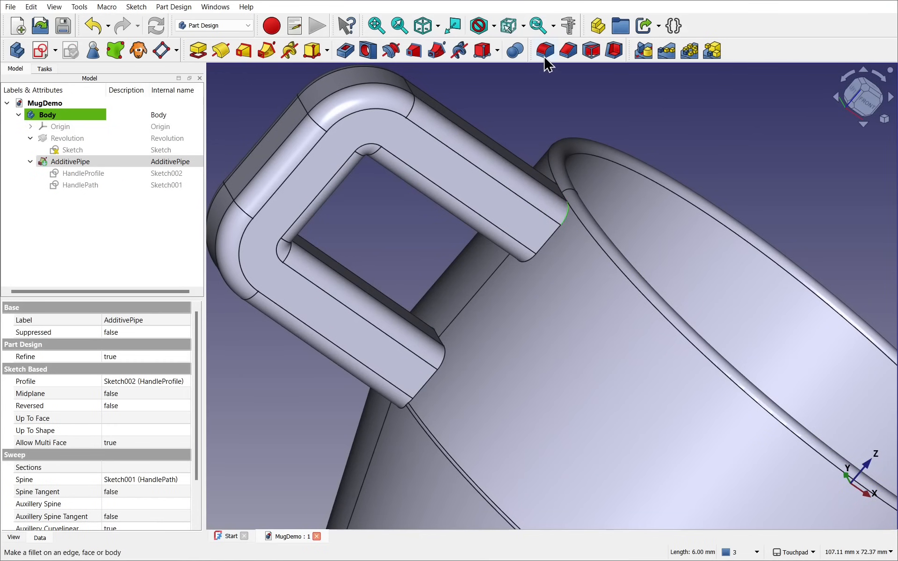
left_click(165, 7)
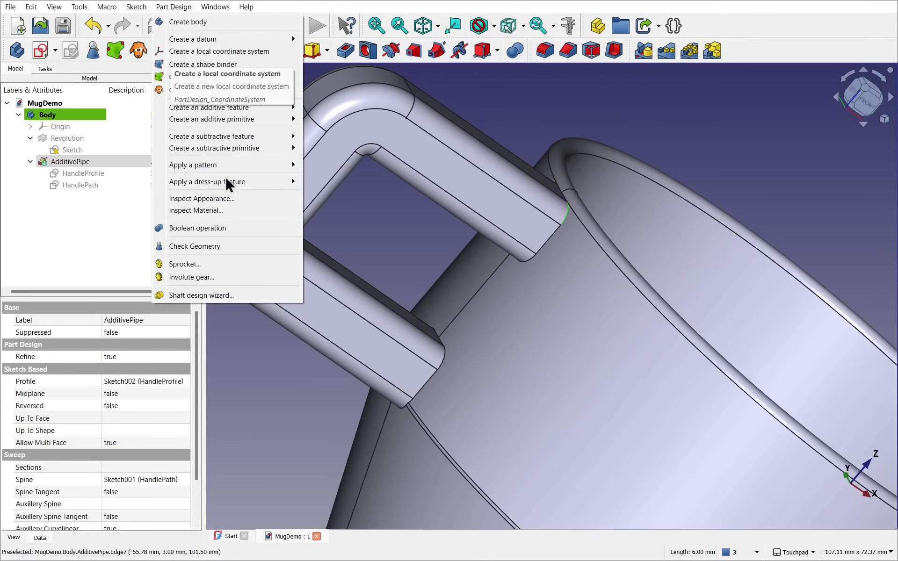
mouse_move(228, 178)
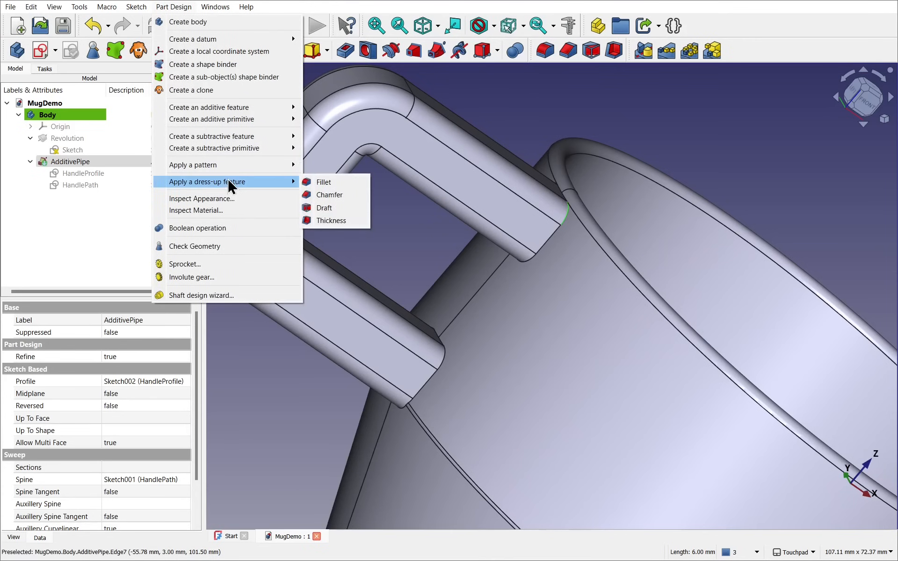
left_click(332, 181)
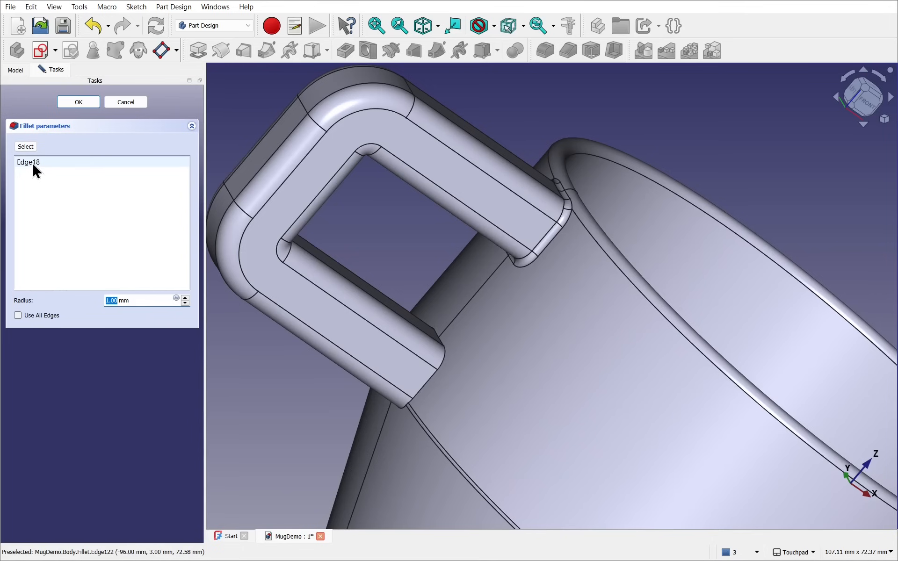
- Add the edge where the handle's lower leg meets the mug wall to the fillet and preview both junctions
left_click(21, 147)
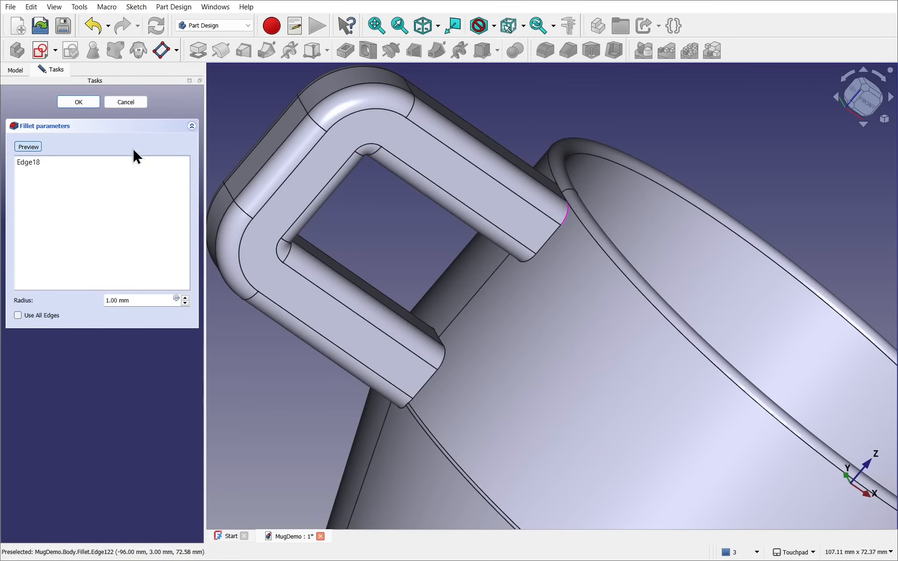
left_click(443, 361)
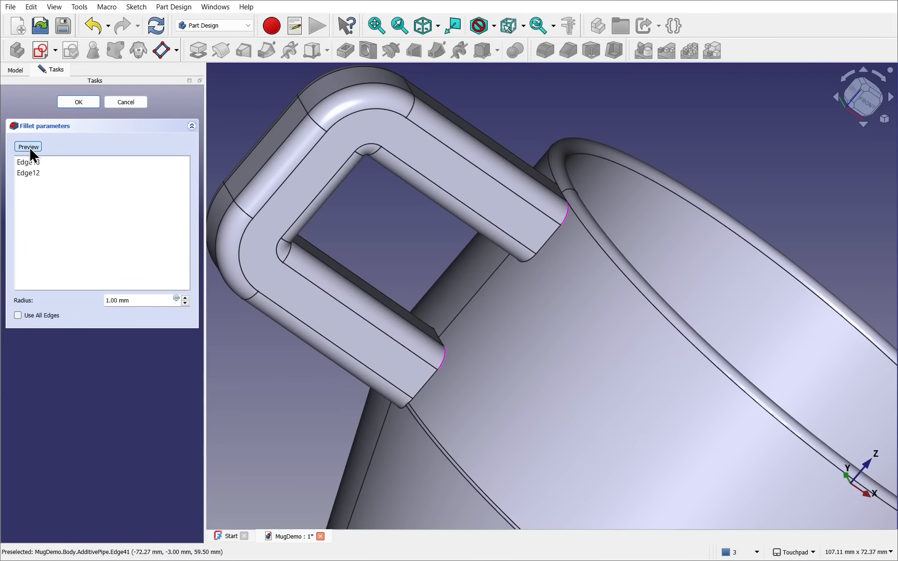
left_click_drag(406, 323, 449, 337, "alt")
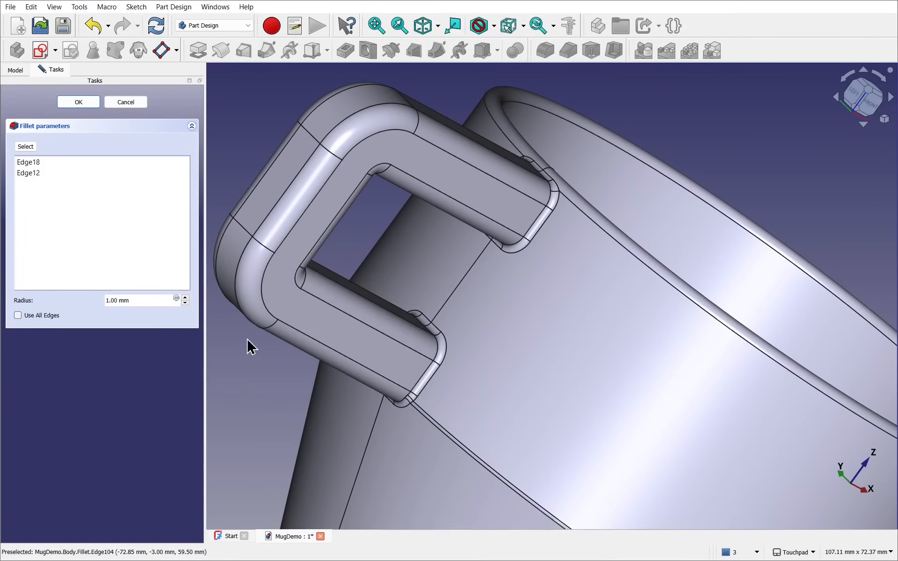
- Set the fillet radius at both handle junctions to 4 mm, accept it, and view the whole mug
left_click(185, 298)
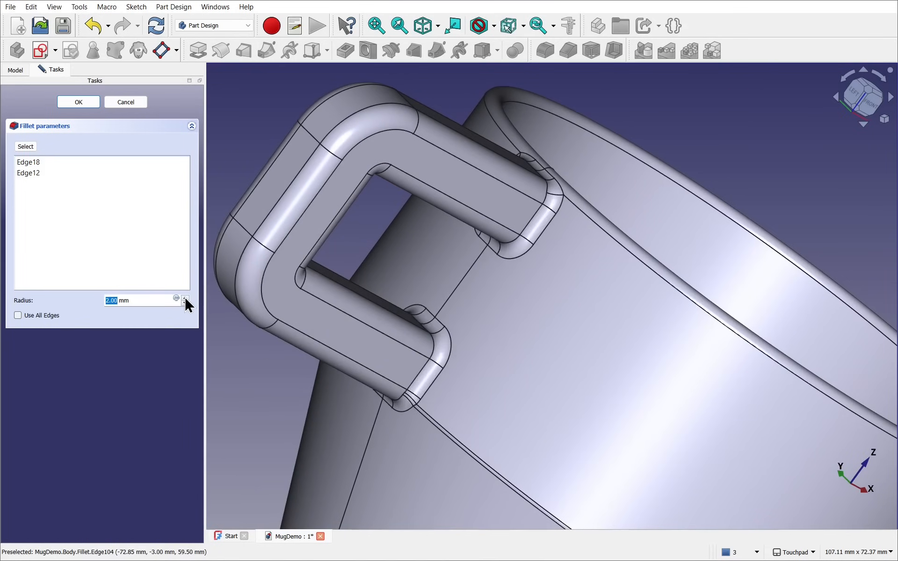
left_click(185, 298)
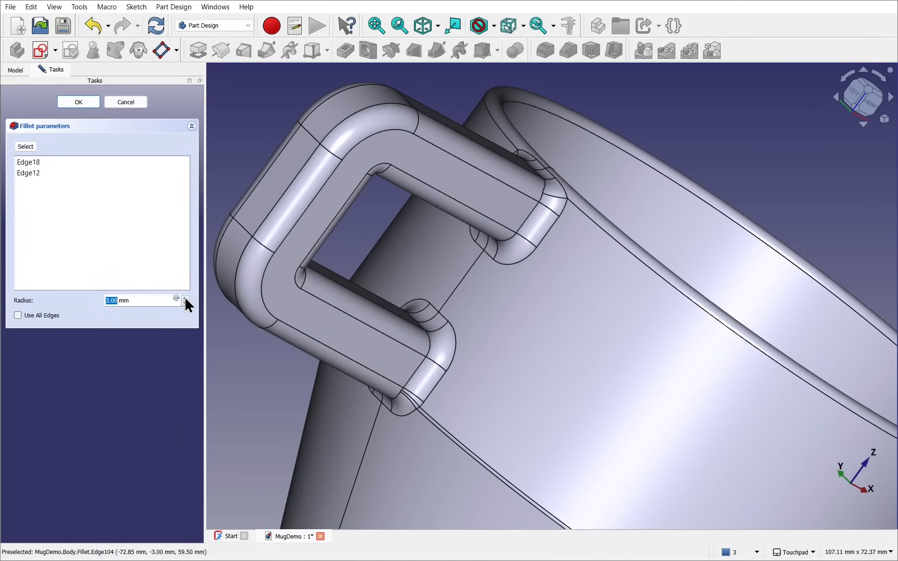
left_click(185, 298)
left_click_drag(499, 306, 475, 307, "alt")
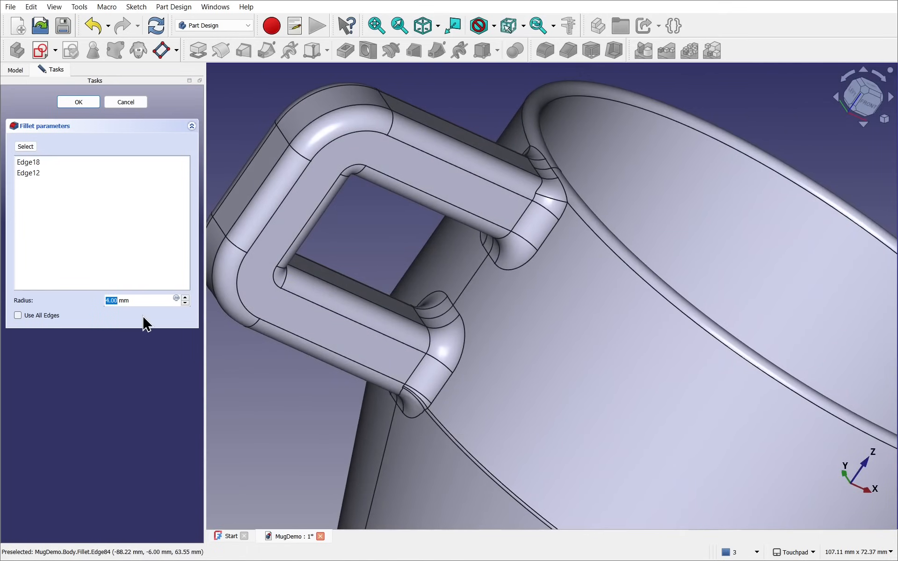
left_click(88, 105)
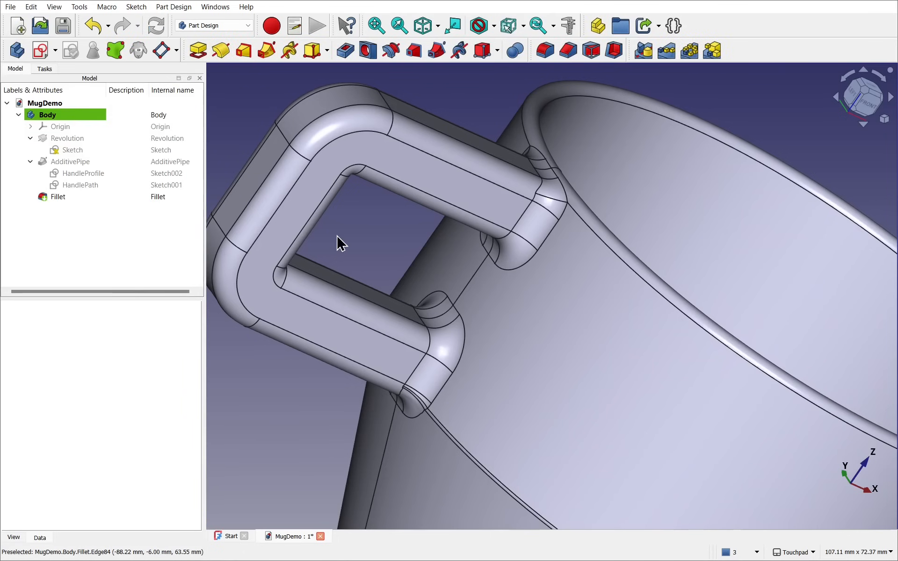
scroll(336, 243, "down", 5)
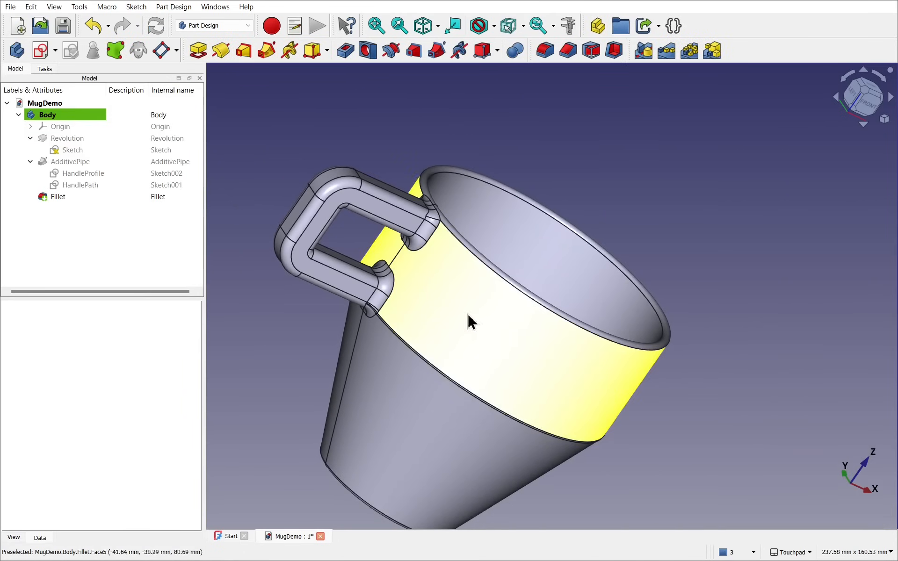
left_click_drag(584, 322, 429, 362, "alt")
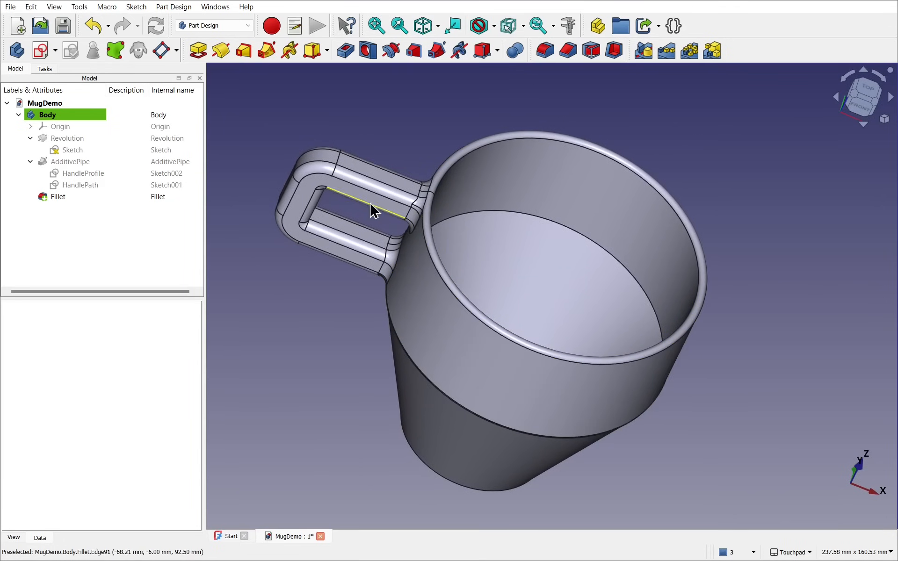
left_click_drag(524, 300, 537, 327, "alt")
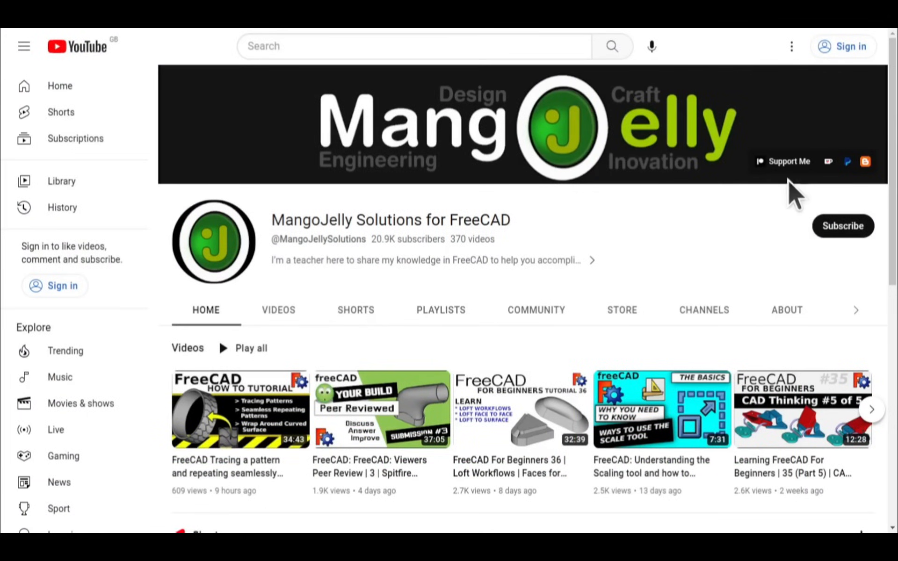
- On the MangoJelly Solutions YouTube channel, open the channel description and review its donation links
left_click(784, 311)
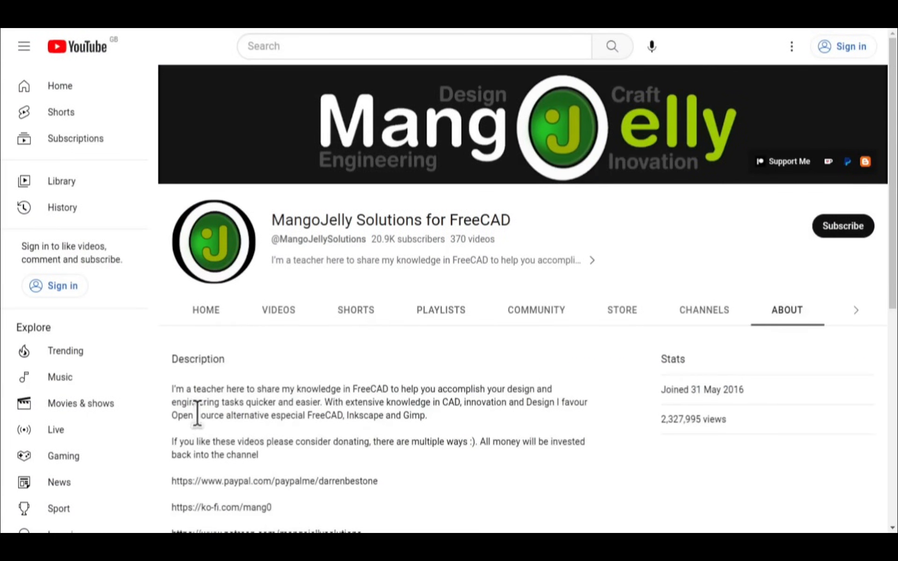
scroll(194, 418, "down", 3)
left_click_drag(375, 380, 173, 322)
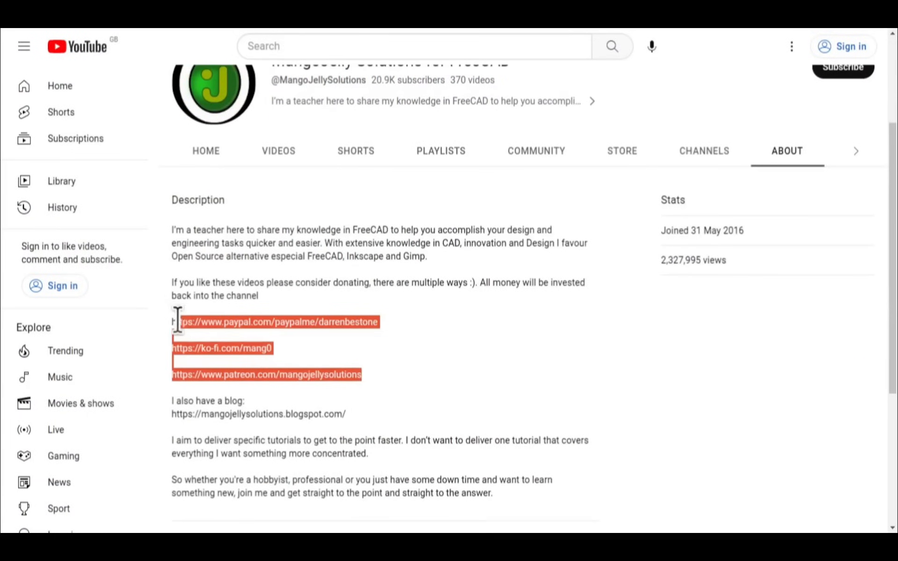
left_click(405, 369)
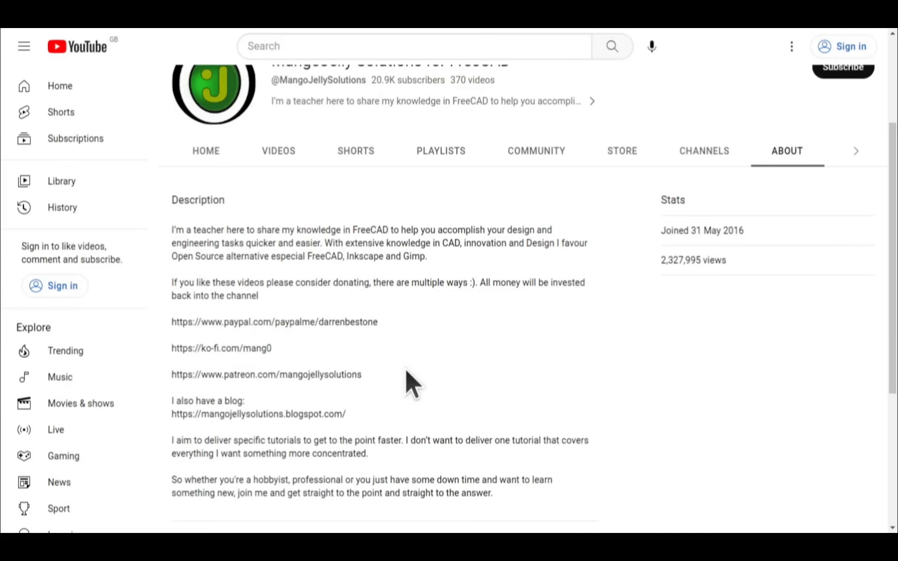